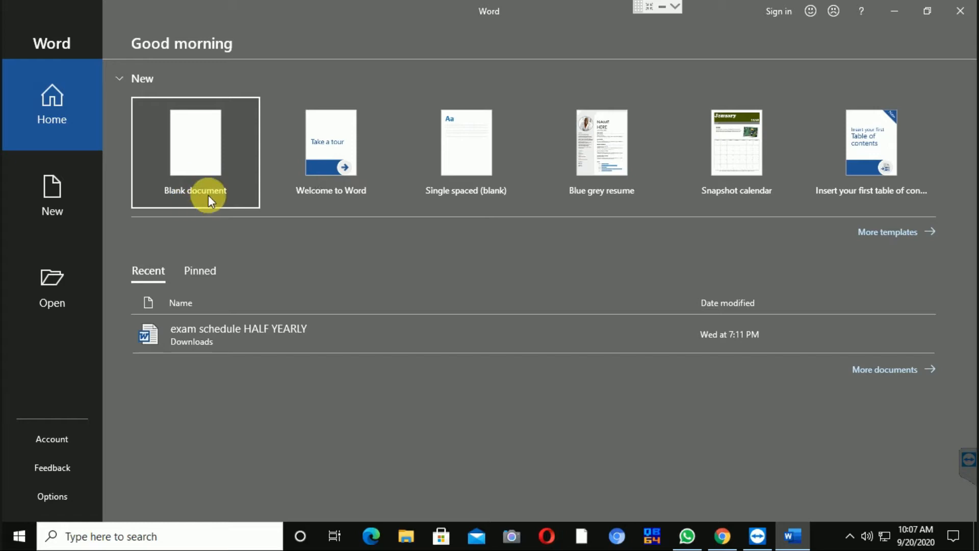
Step: Create a blank document and show the ruler
click(189, 157)
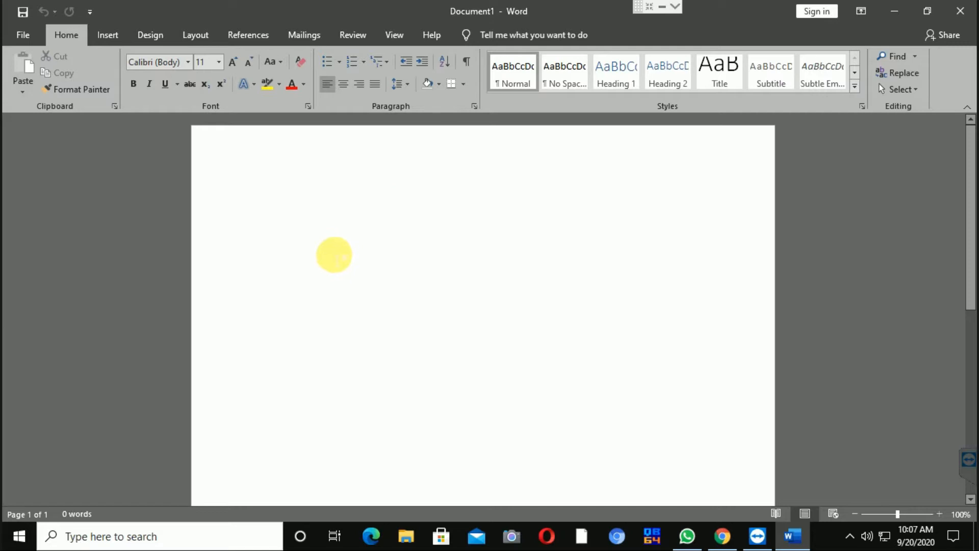
click(394, 34)
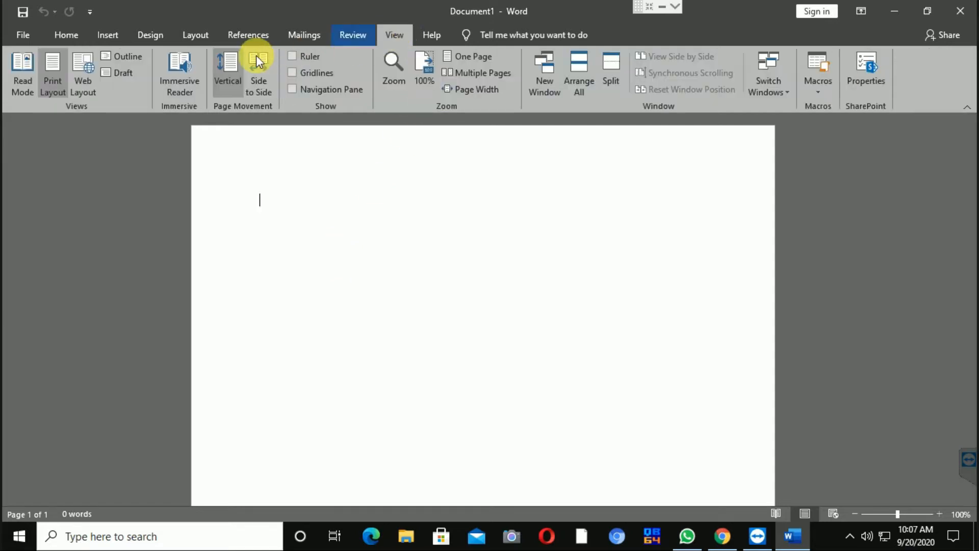
click(293, 57)
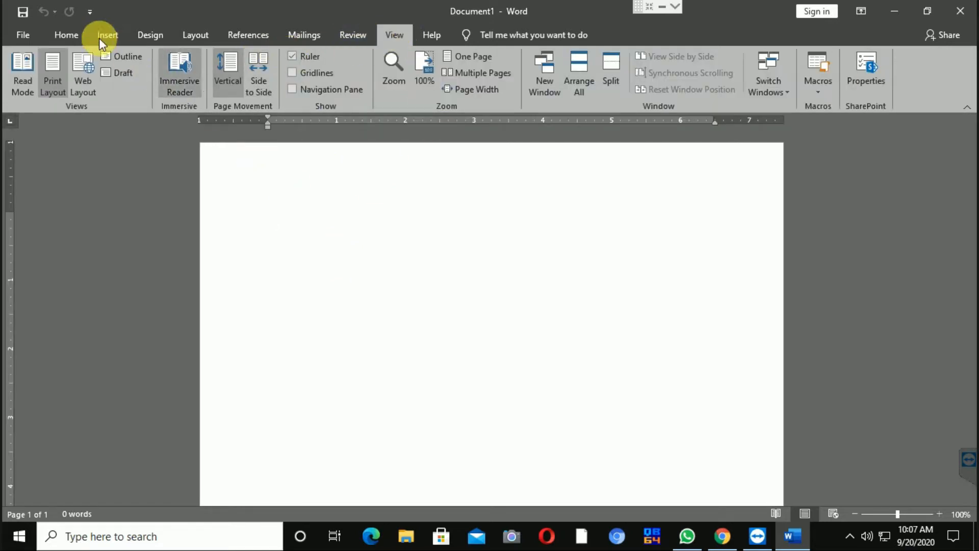
click(66, 35)
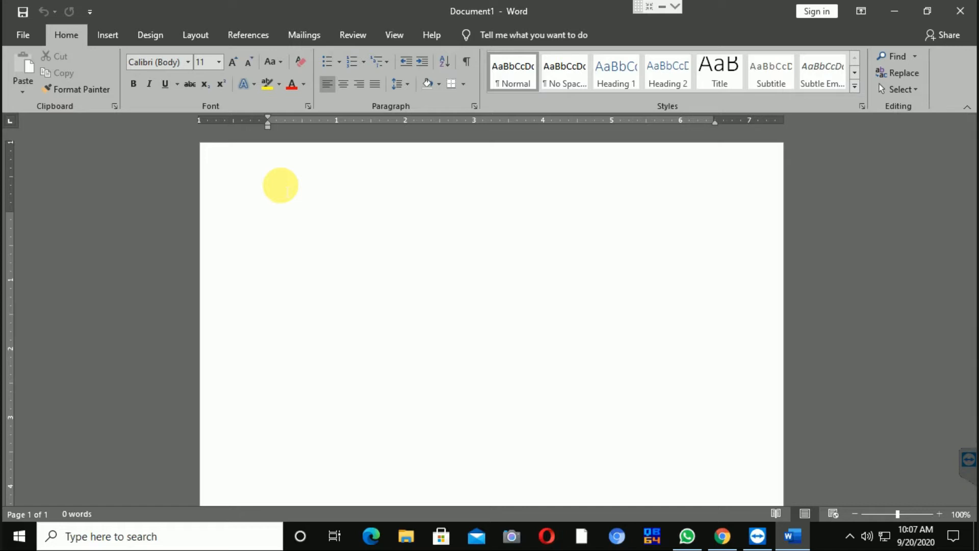
Step: Draw a rectangle about 2.32" wide and 1.65" high near the middle of the visible page area
click(107, 35)
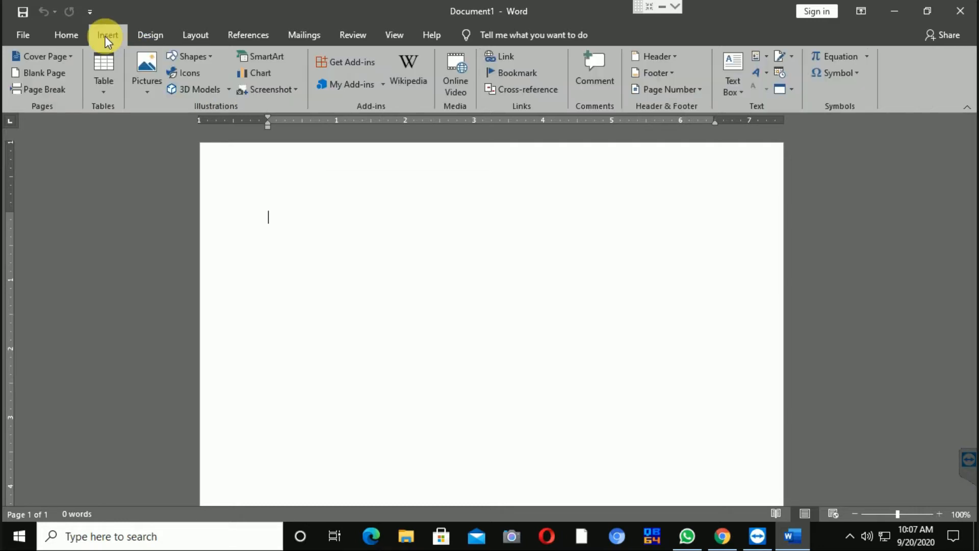
click(104, 95)
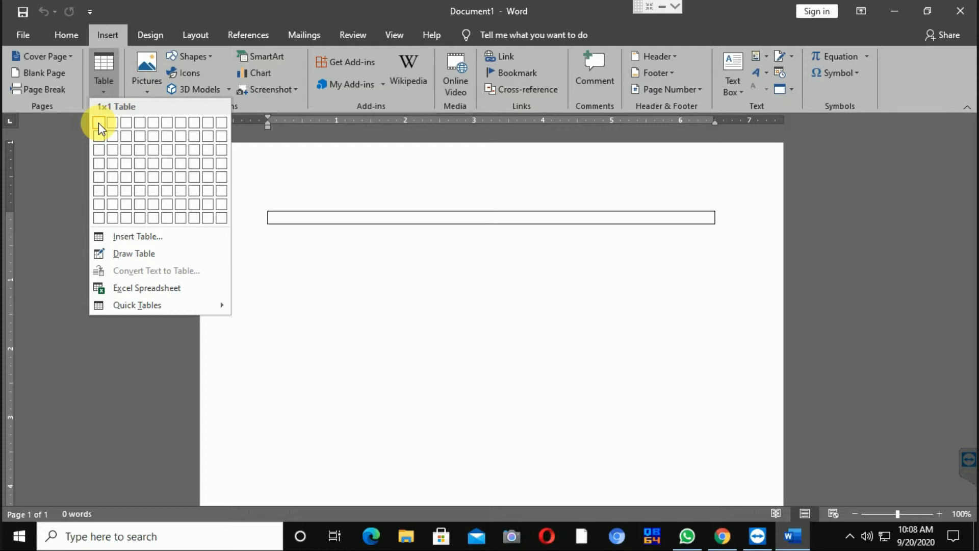
click(199, 58)
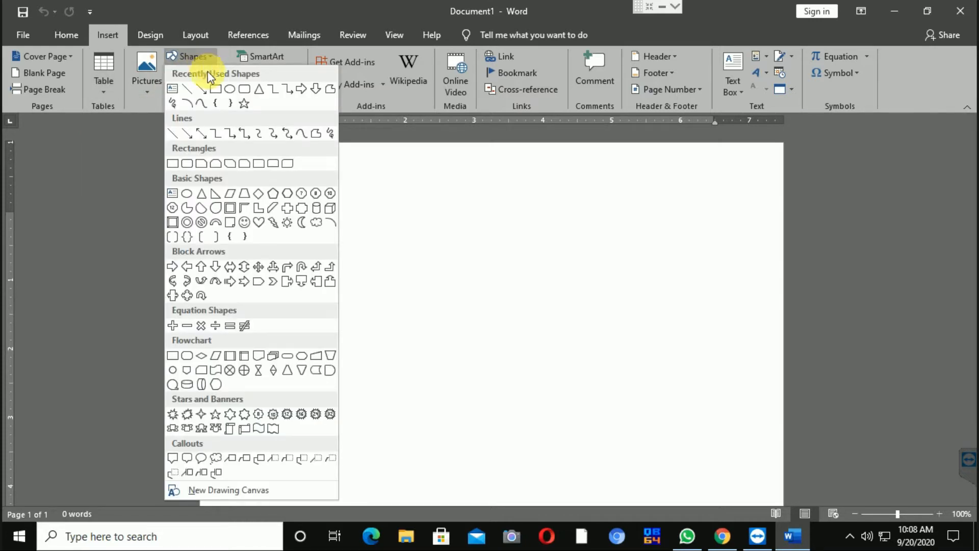
click(216, 89)
mouse_move(429, 301)
mouse_down()
mouse_move(476, 345)
mouse_move(567, 366)
mouse_up()
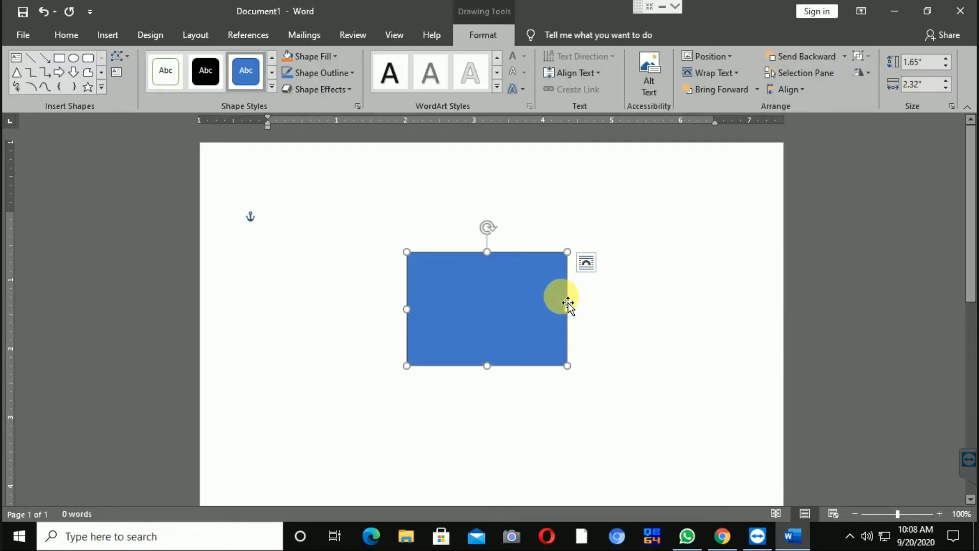
Step: Apply the white-filled preset with a green outline to the rectangle and shrink it to about 1.75" wide by 0.87" high
click(166, 74)
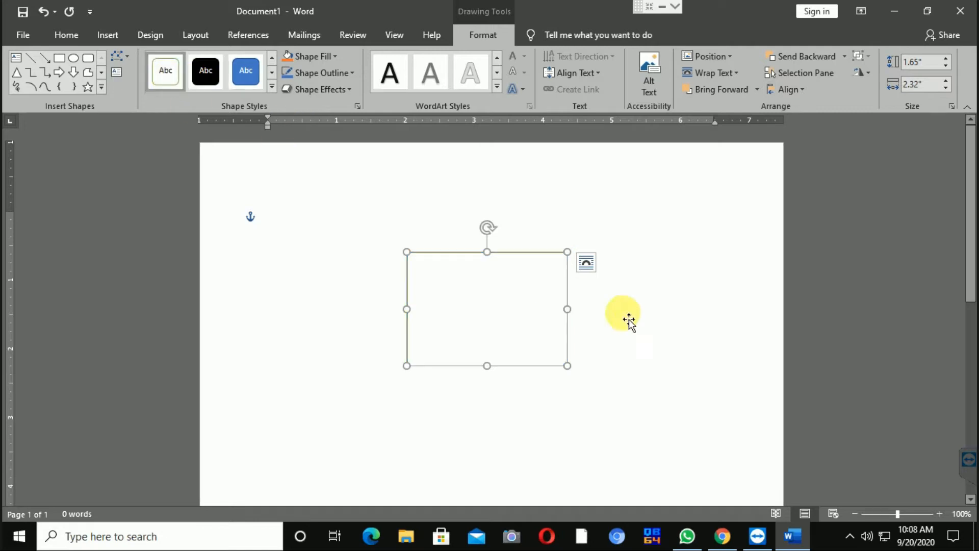
drag(567, 366, 529, 313)
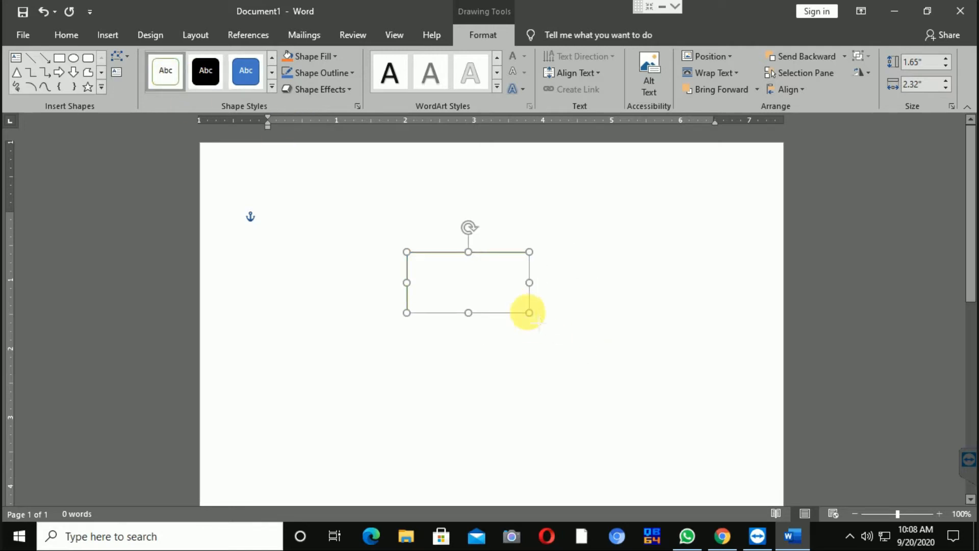
click(583, 330)
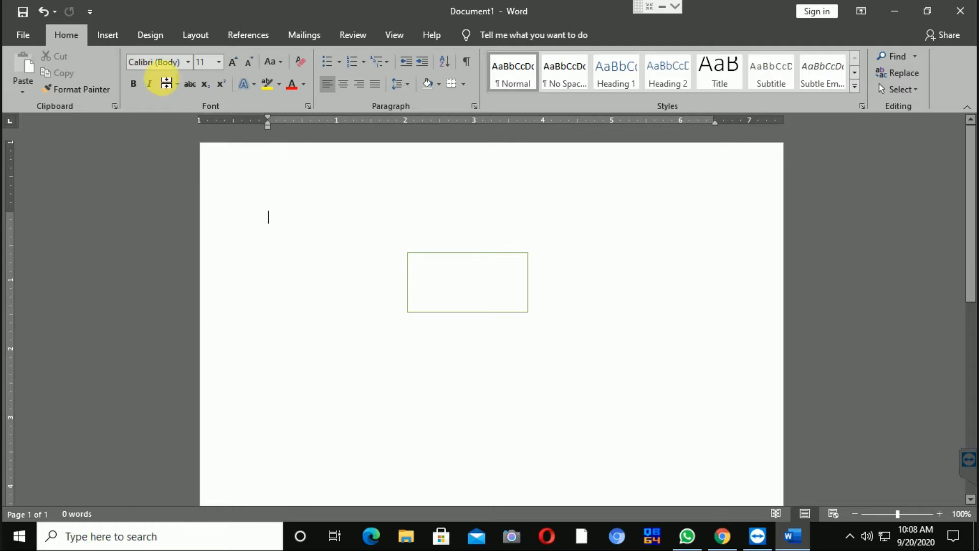
Step: Draw a horizontal arrow about 1.05" long pointing right toward the rectangle's left edge
click(109, 36)
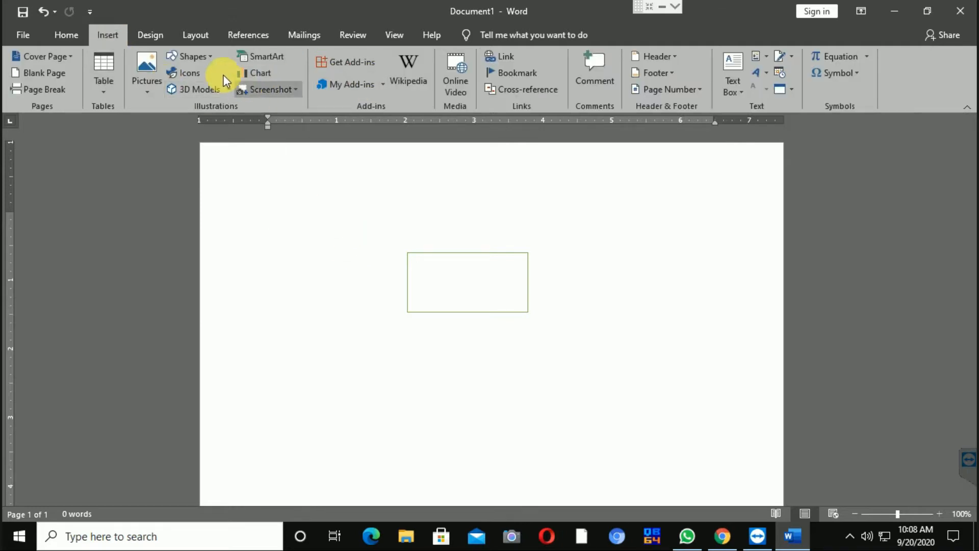
click(198, 57)
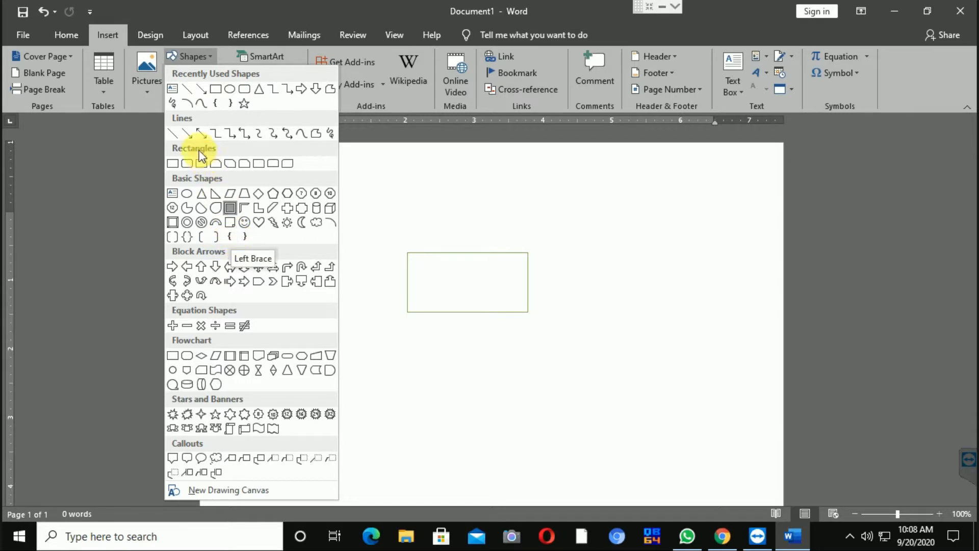
click(205, 93)
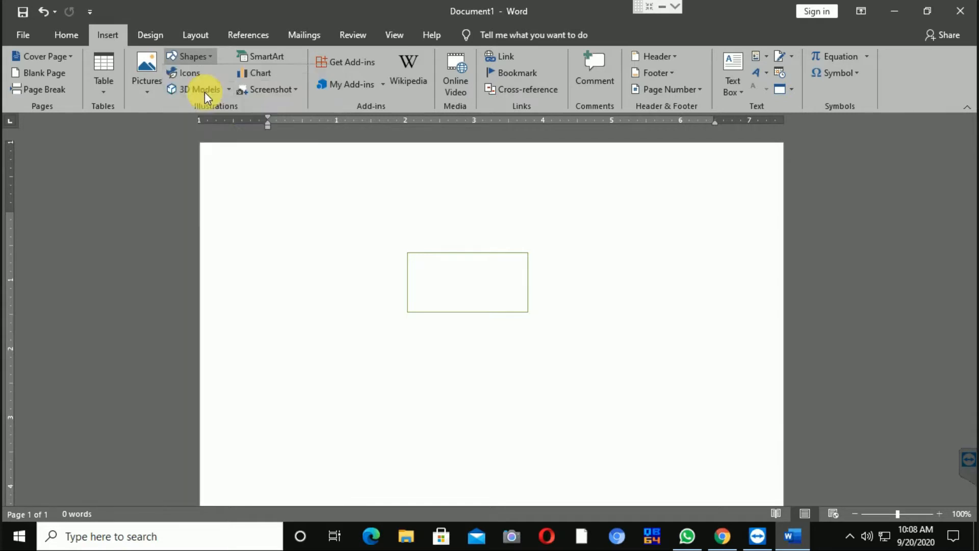
drag(328, 280, 400, 280)
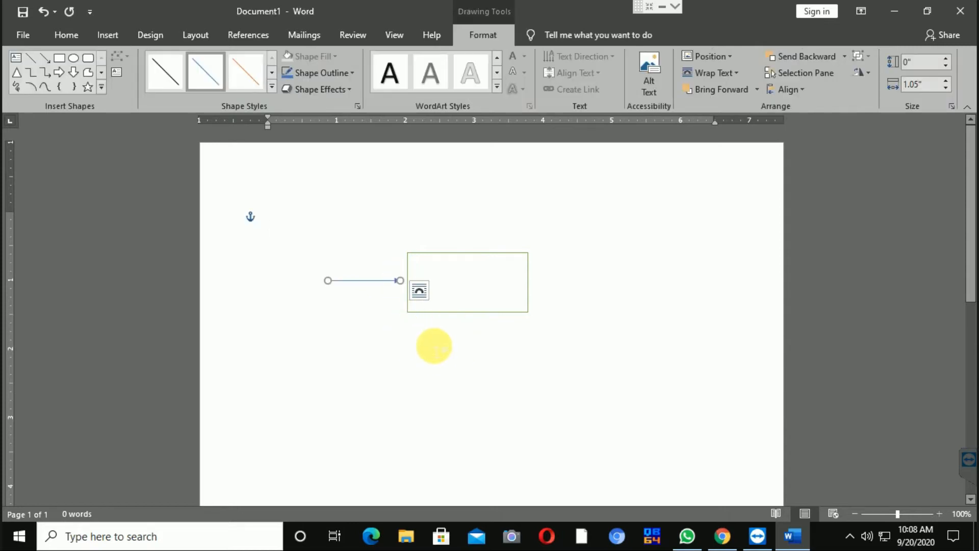
click(434, 342)
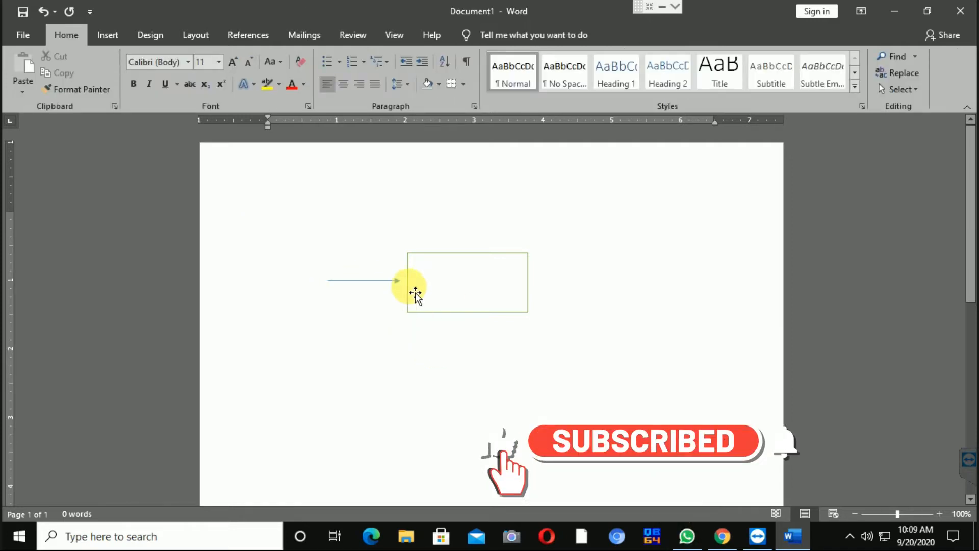
Step: Draw a vertical arrow above the rectangle, pointing down toward its top edge
click(108, 35)
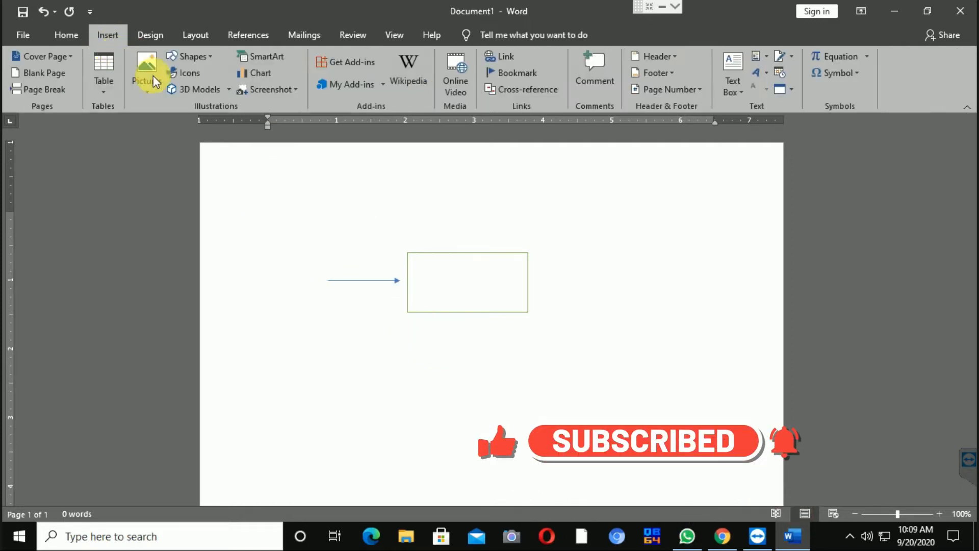
click(200, 58)
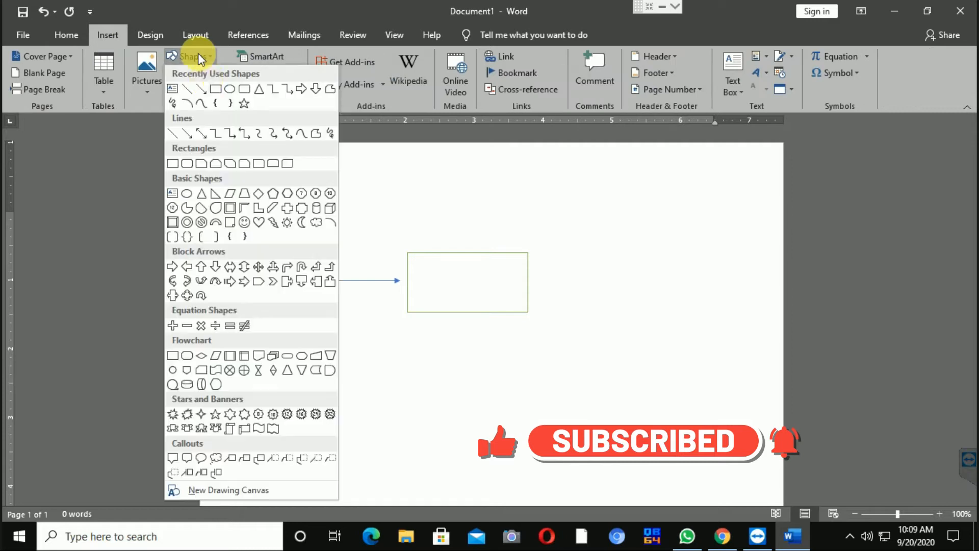
click(201, 88)
drag(460, 177, 461, 234)
click(502, 366)
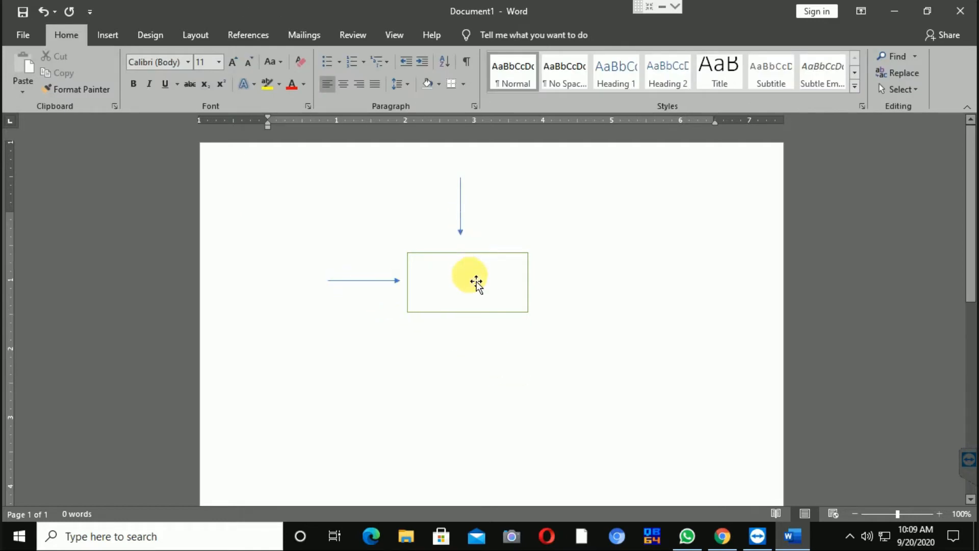
Step: Add the text "CELL" inside the rectangle
click(463, 293)
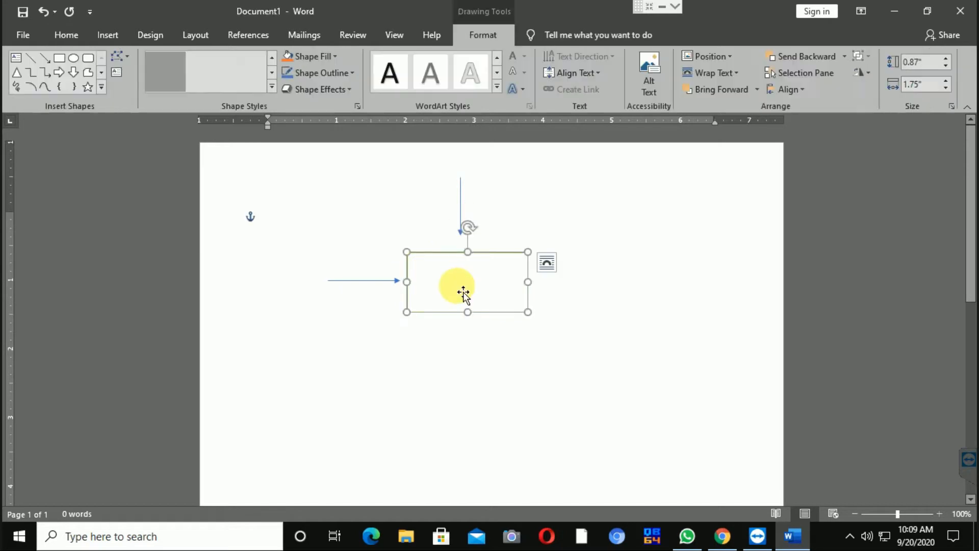
right_click(464, 293)
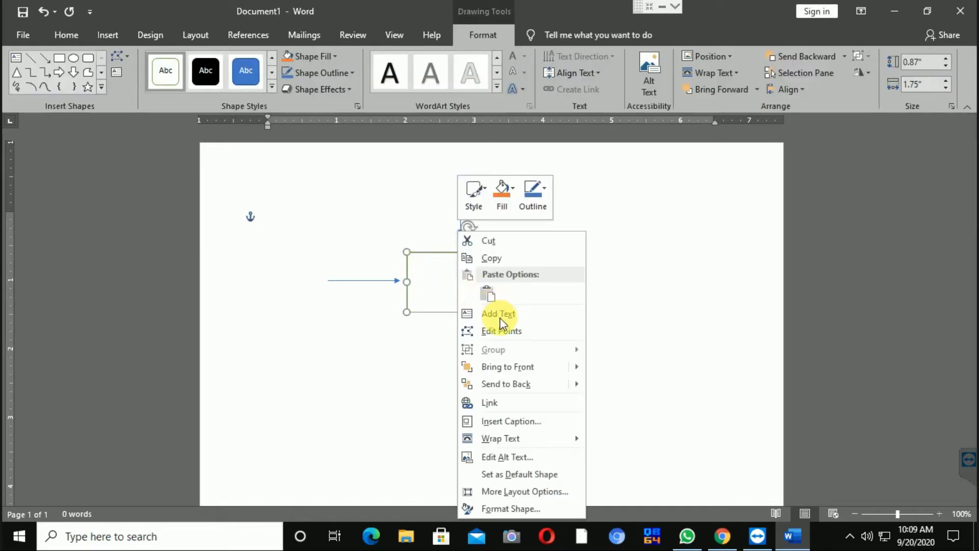
click(500, 315)
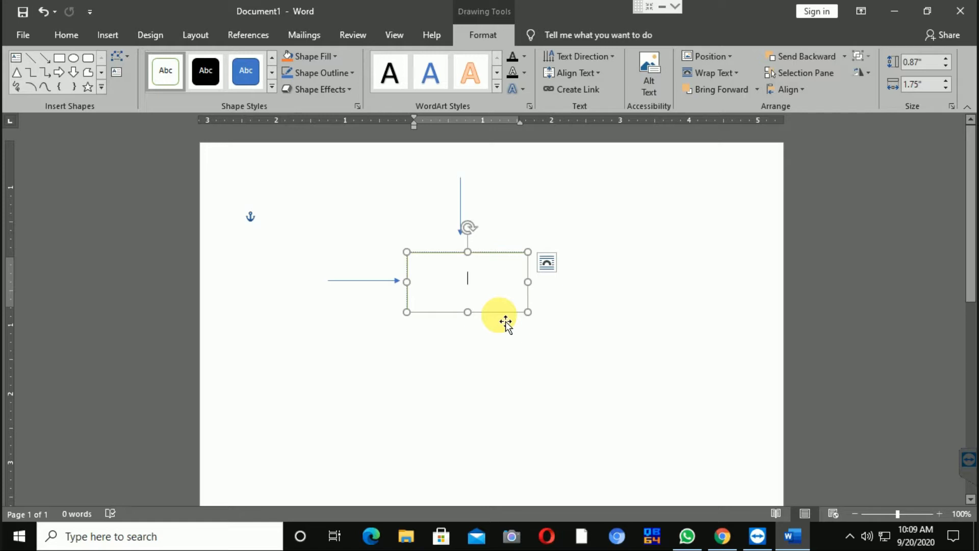
text(CELL)
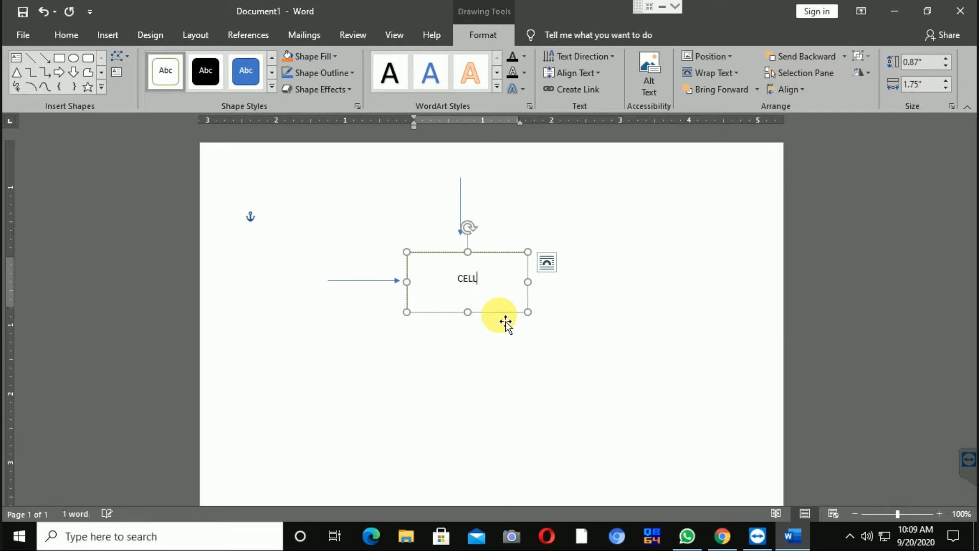
click(522, 366)
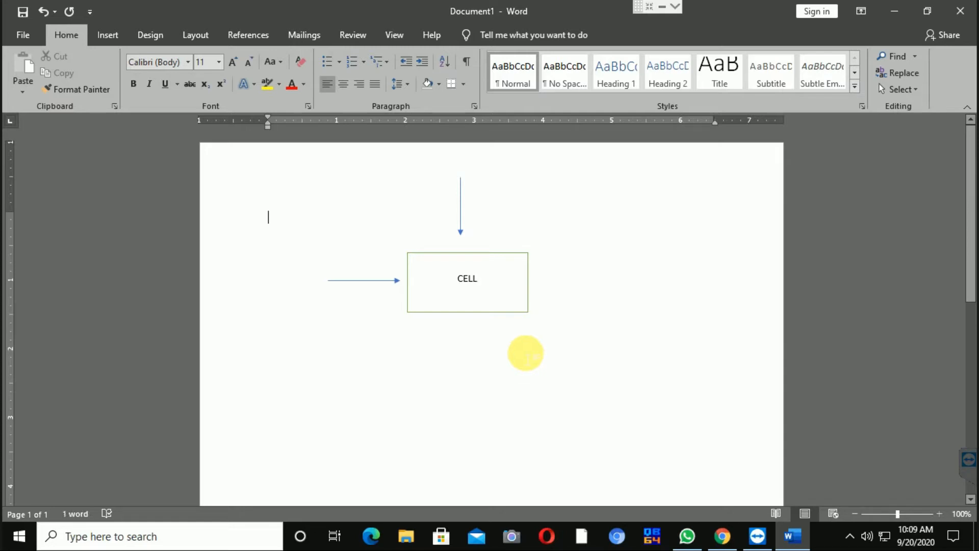
Step: Add a second line "1:1" below "CELL" in the rectangle and replace its colon with "x" to read "1x1"
click(495, 282)
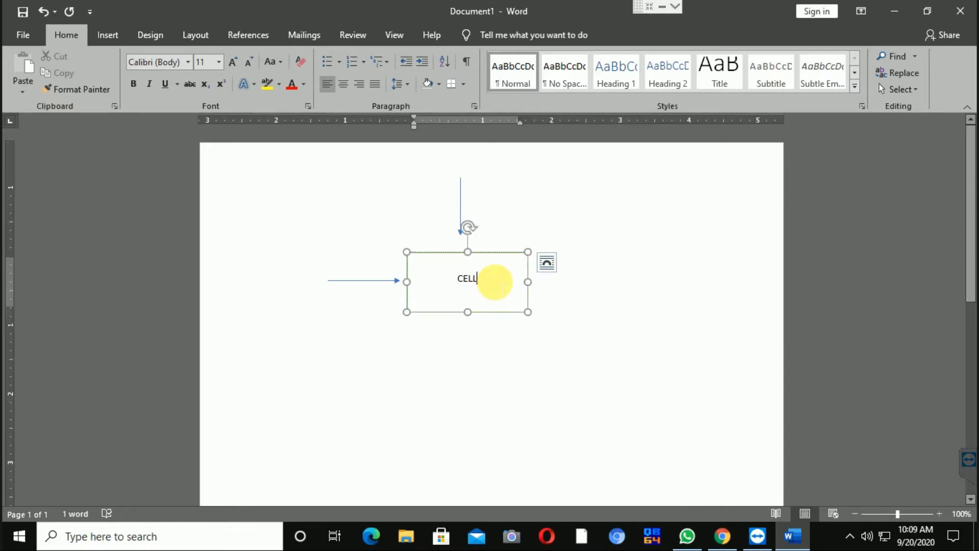
key(Return)
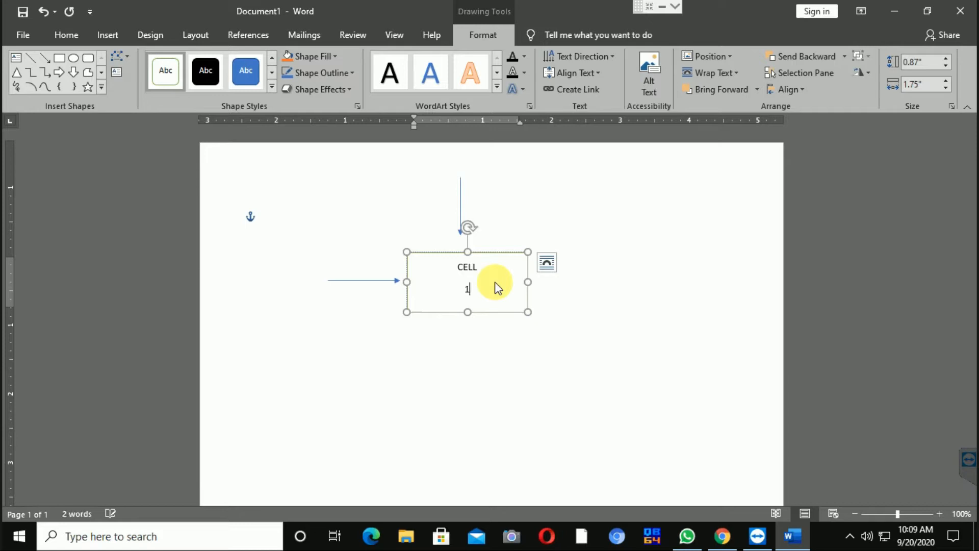
text(:1)
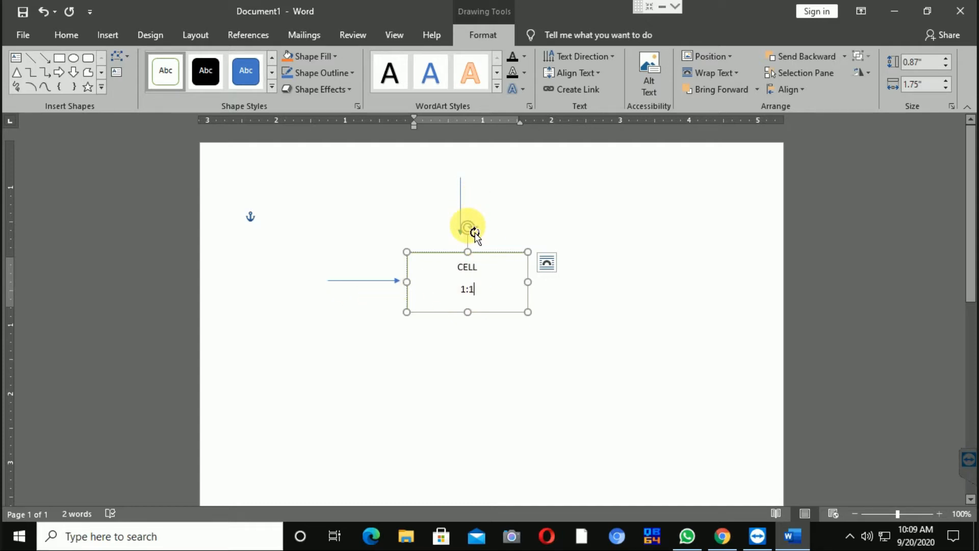
click(516, 365)
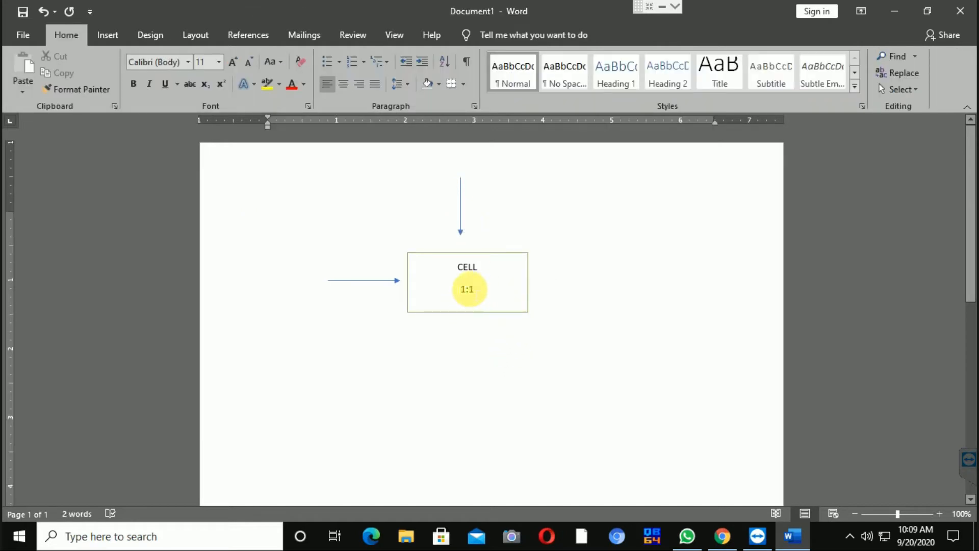
click(469, 289)
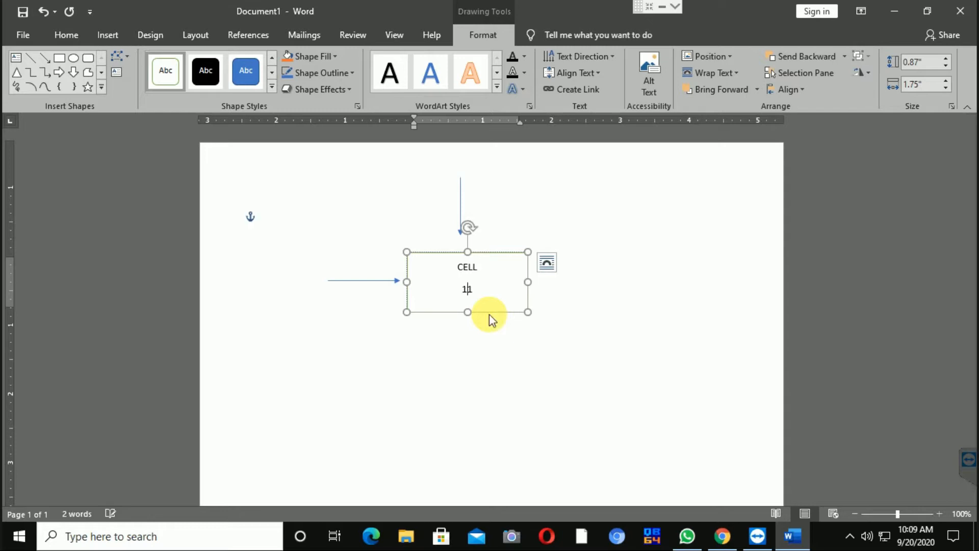
click(495, 358)
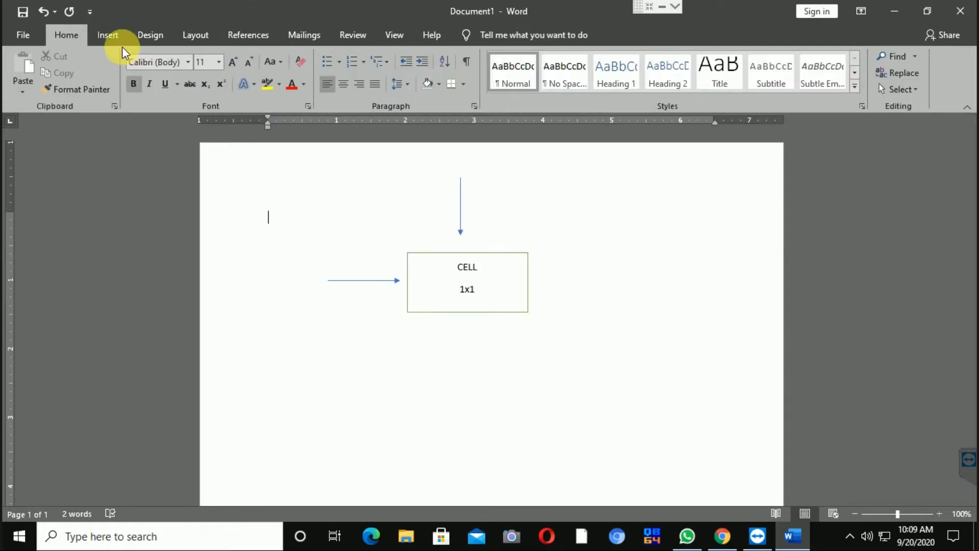
click(108, 34)
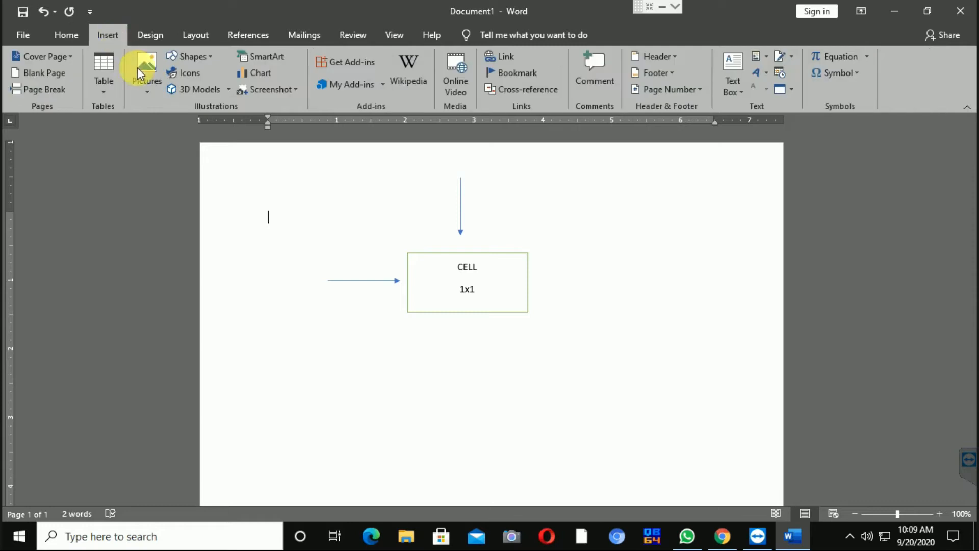
click(192, 56)
click(214, 91)
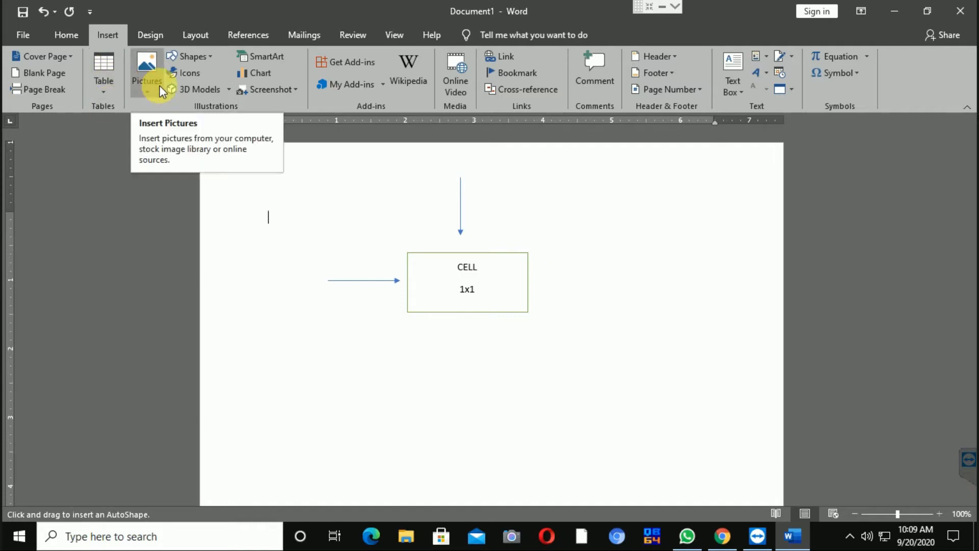
click(192, 56)
click(216, 91)
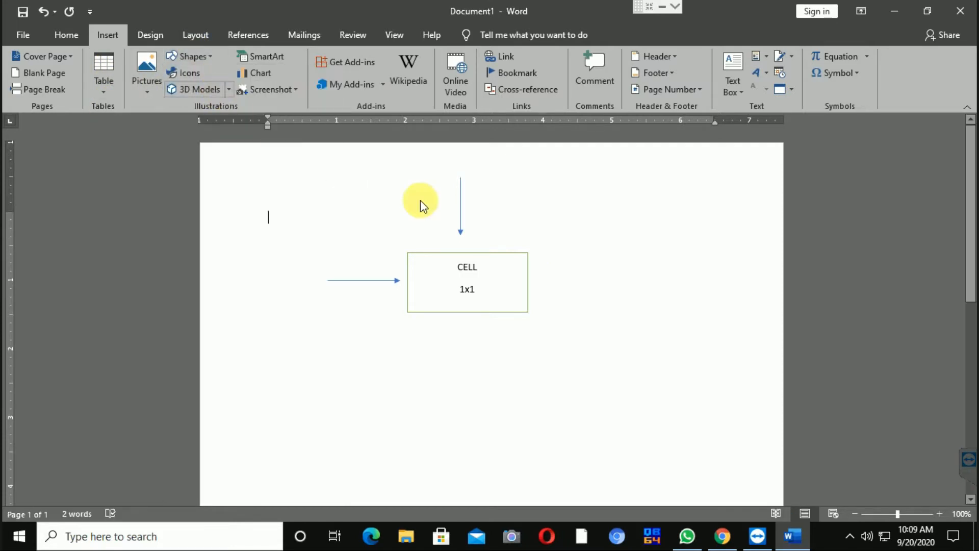
Step: Duplicate the labelled cell rectangle and place the copy flush against the original's right edge, aligned with its top
click(508, 262)
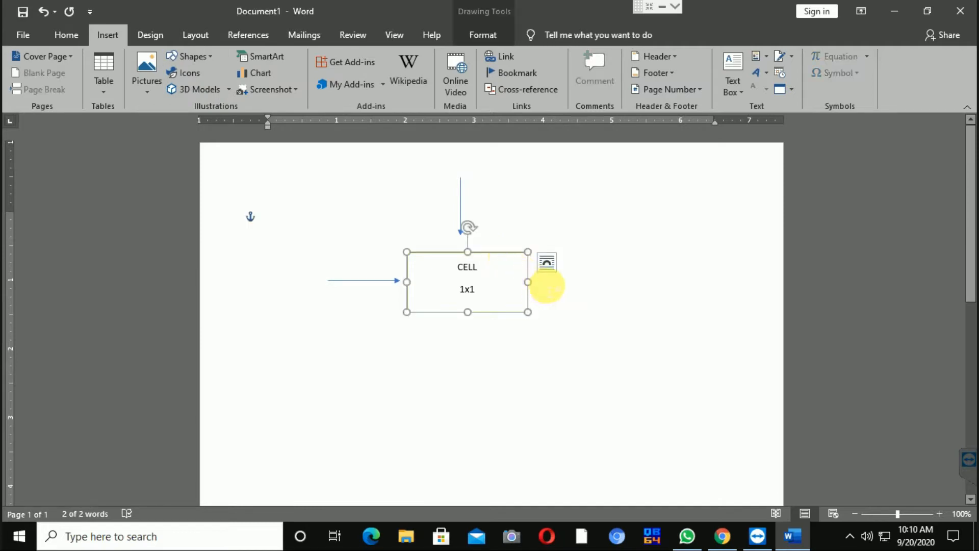
key(ctrl+v)
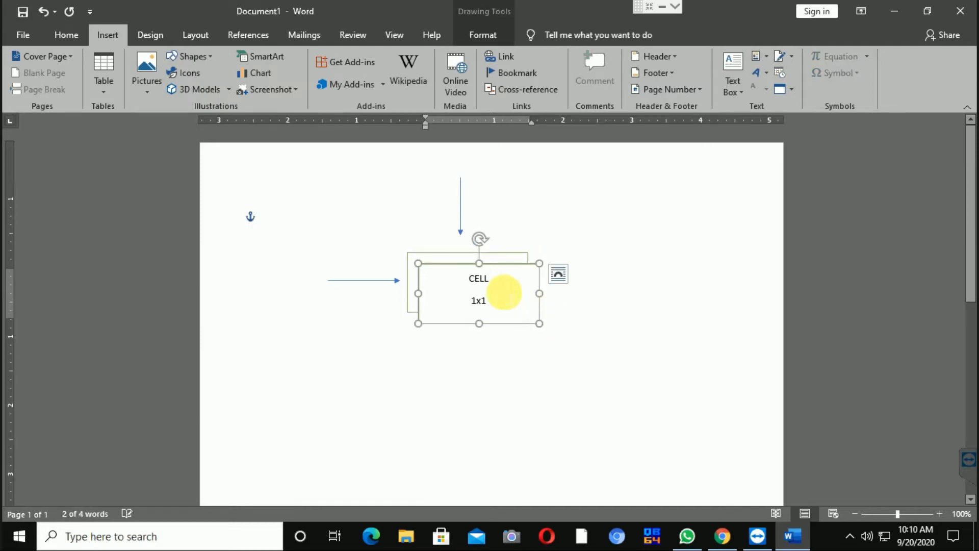
mouse_move(513, 271)
mouse_down()
mouse_move(638, 256)
mouse_move(622, 260)
mouse_up()
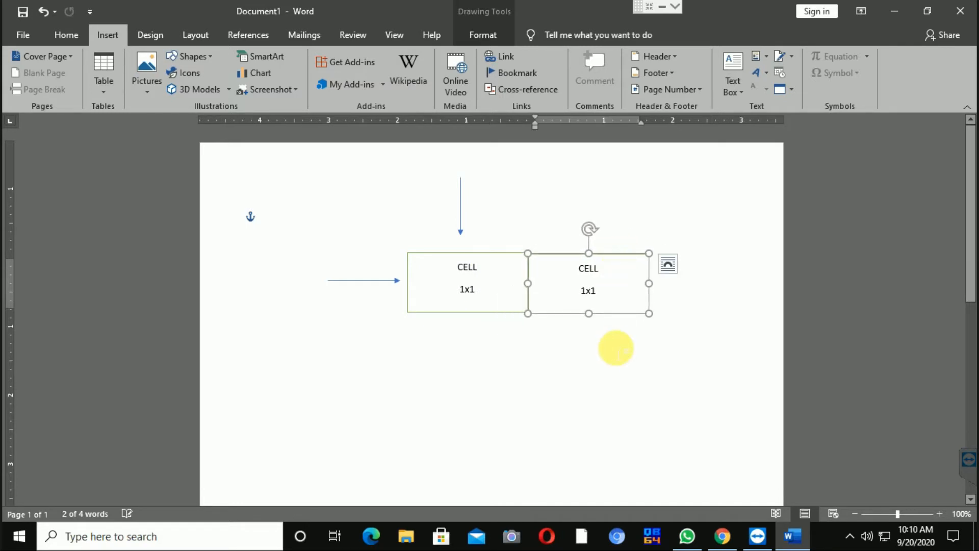
click(614, 346)
key(ctrl+z)
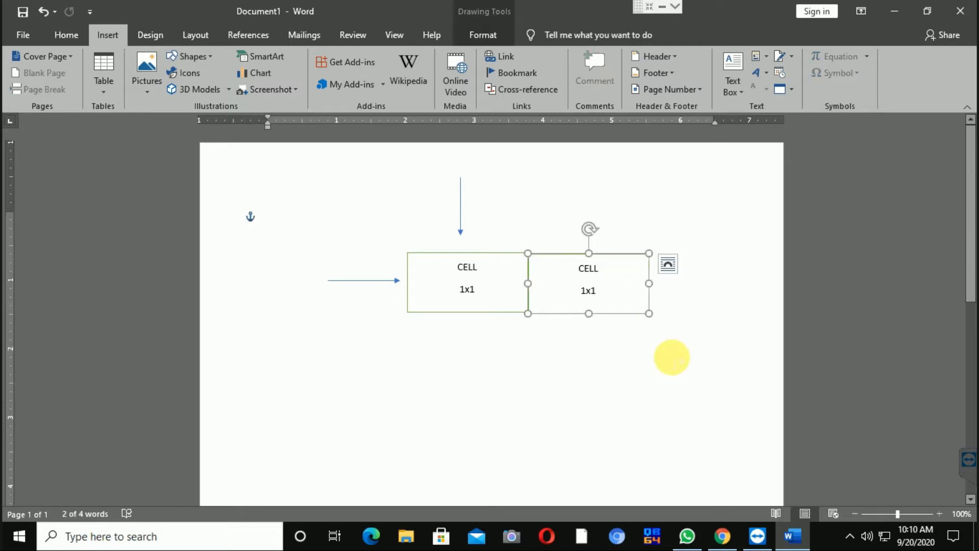
key(Up)
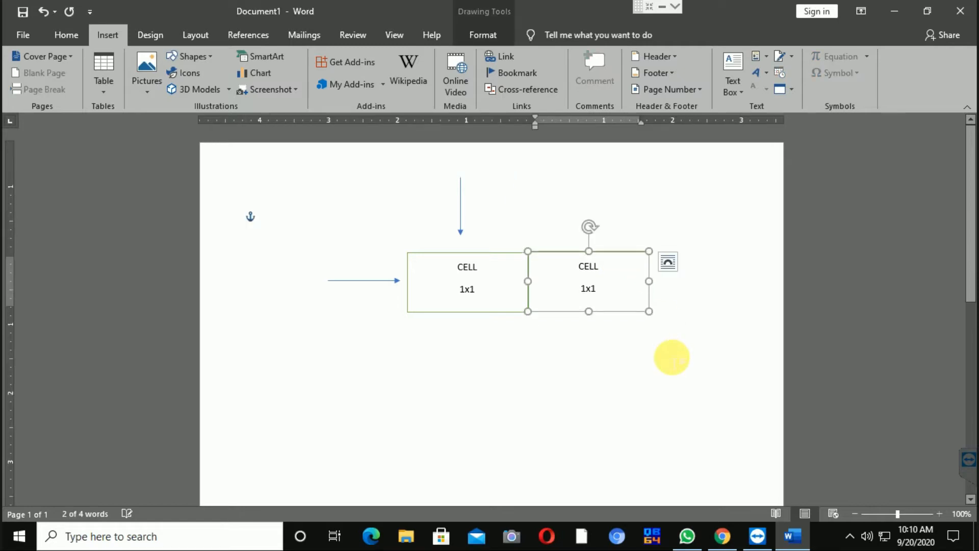
click(672, 357)
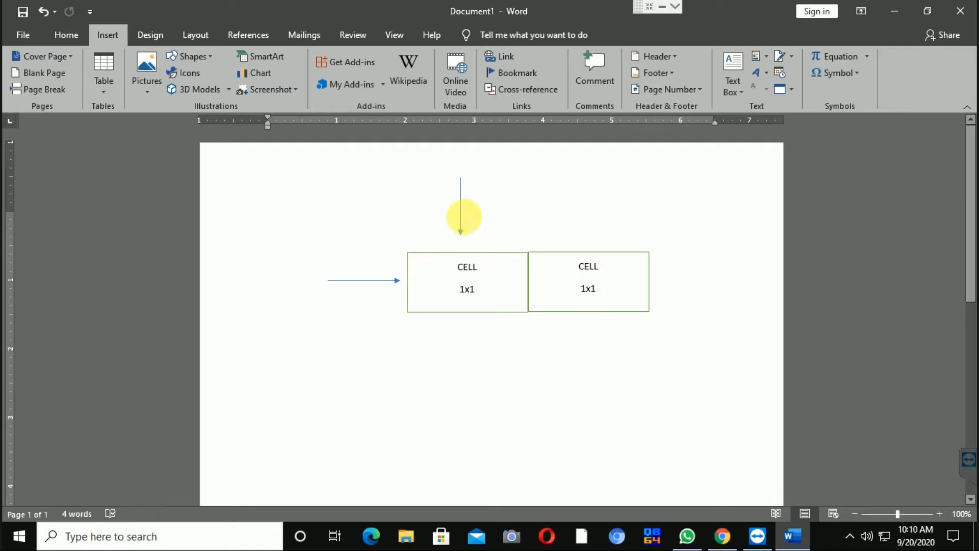
Step: Copy the vertical arrow and place the copy above the second rectangle, pointing down at it
click(468, 220)
drag(464, 211, 594, 219)
click(670, 265)
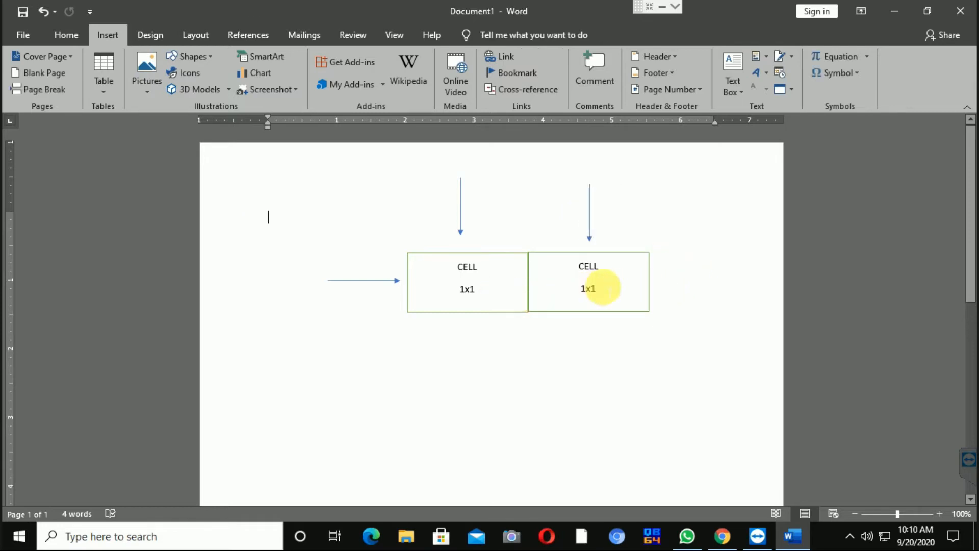
Step: Change the second line of the right-hand rectangle's label to "1x2"
click(603, 287)
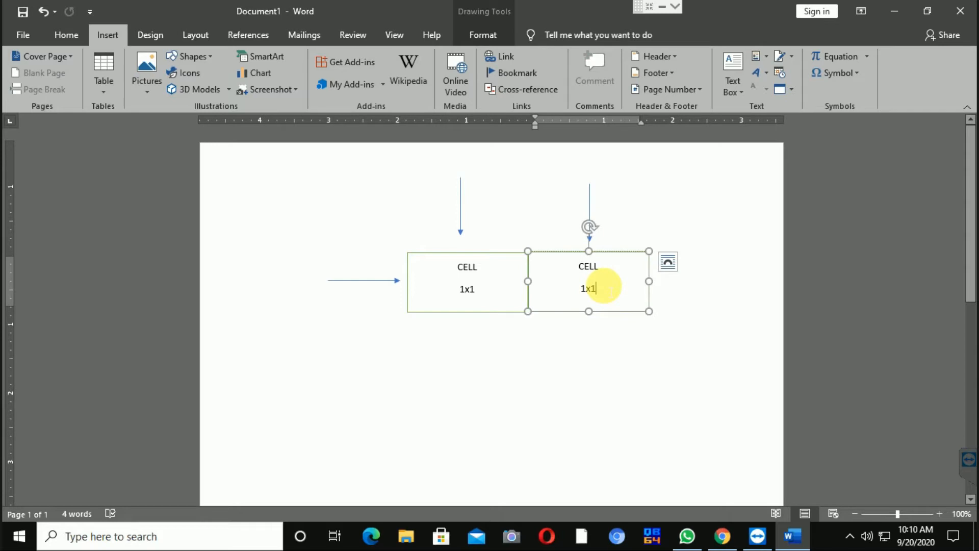
key(BackSpace)
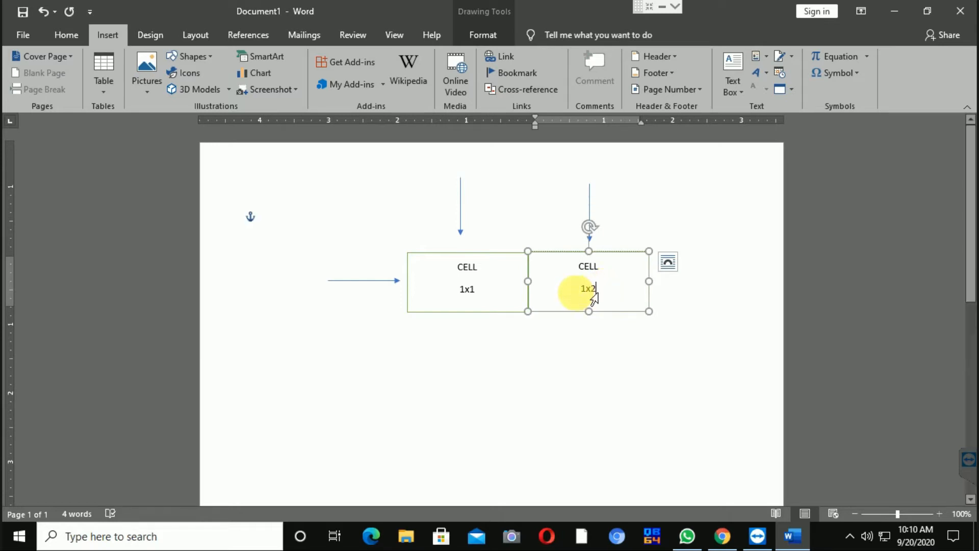
click(625, 395)
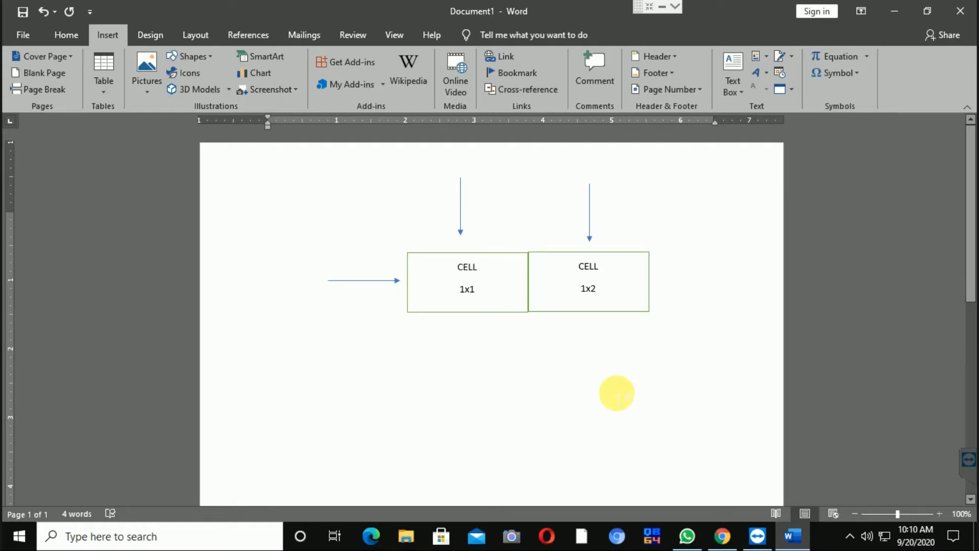
Step: Set the page orientation to Landscape
click(198, 34)
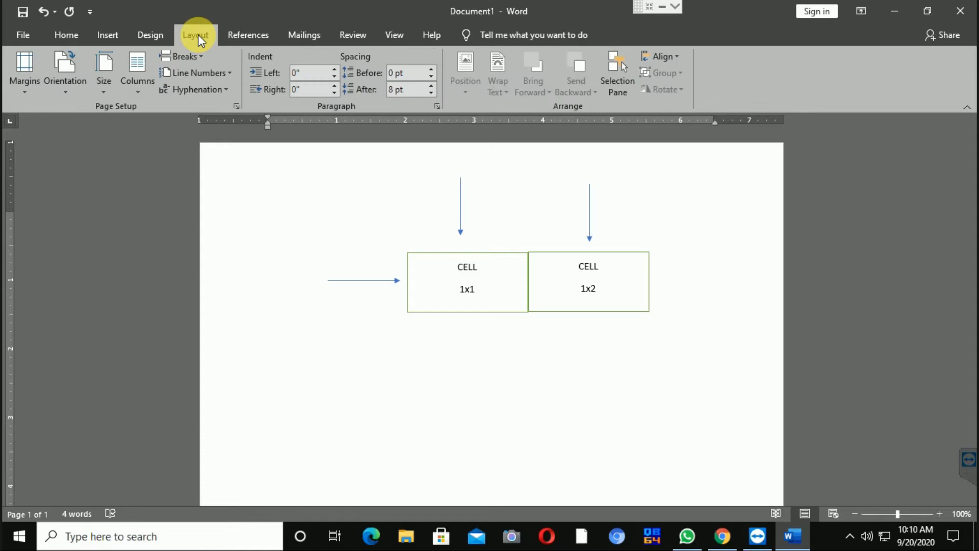
click(71, 84)
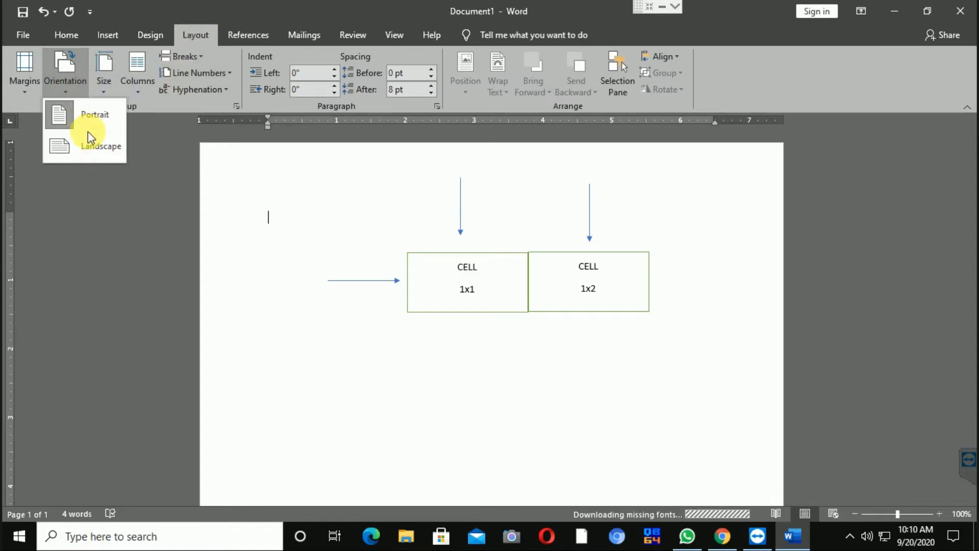
click(258, 236)
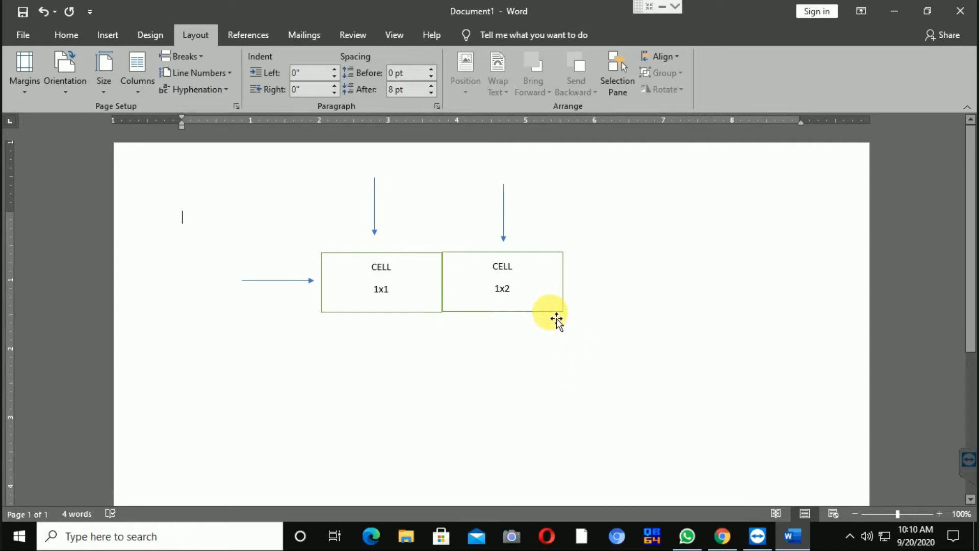
Step: Duplicate the 1x2 rectangle flush against its right edge, and place a copy of the vertical arrow above the new rectangle
click(556, 320)
drag(560, 320, 656, 317)
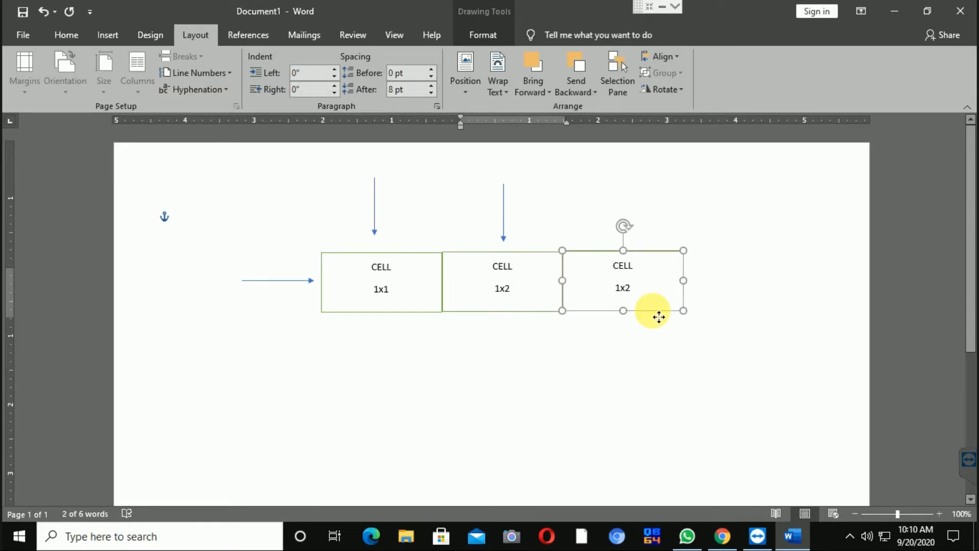
click(653, 361)
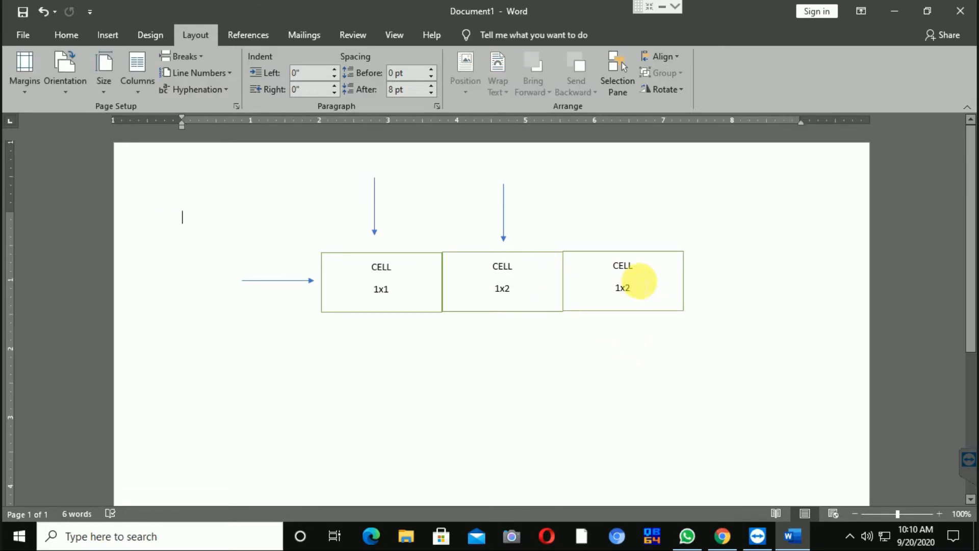
click(510, 230)
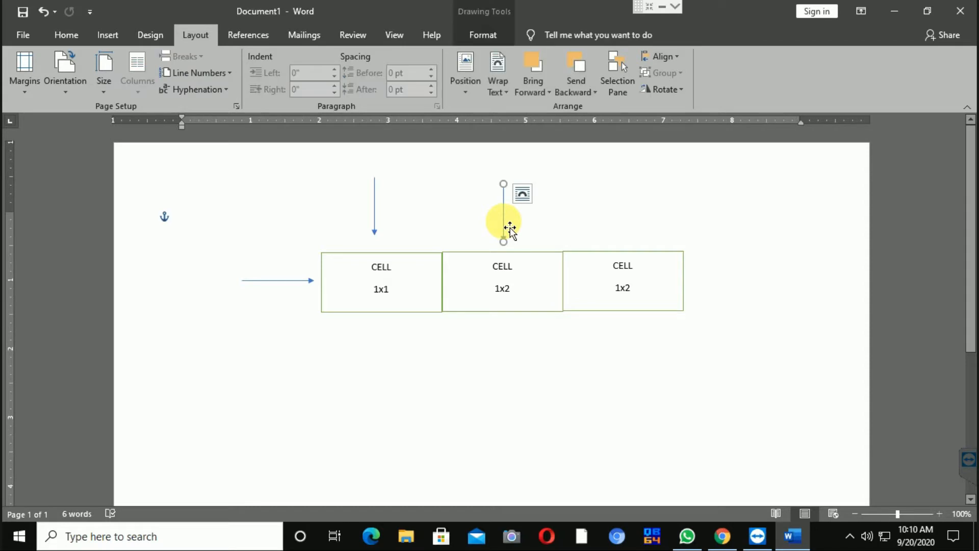
key(ctrl+d)
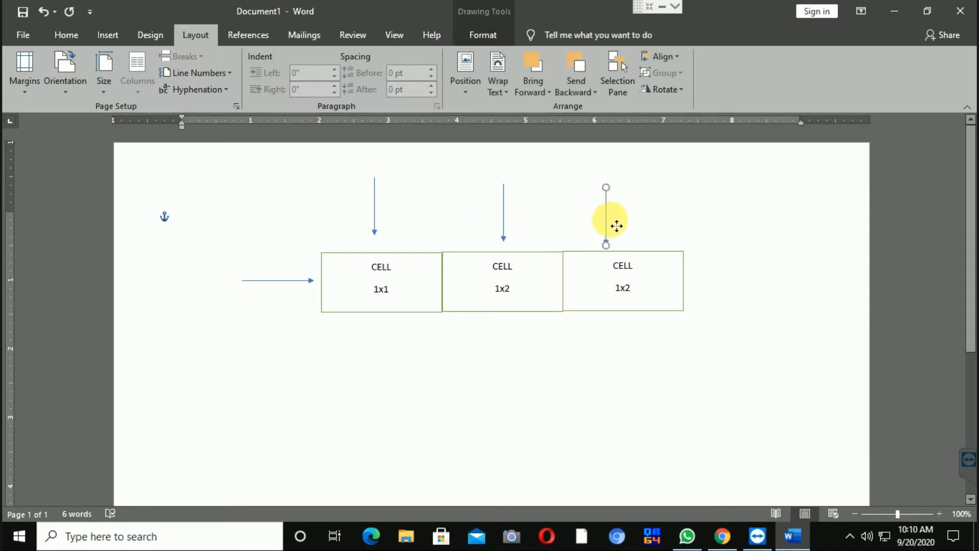
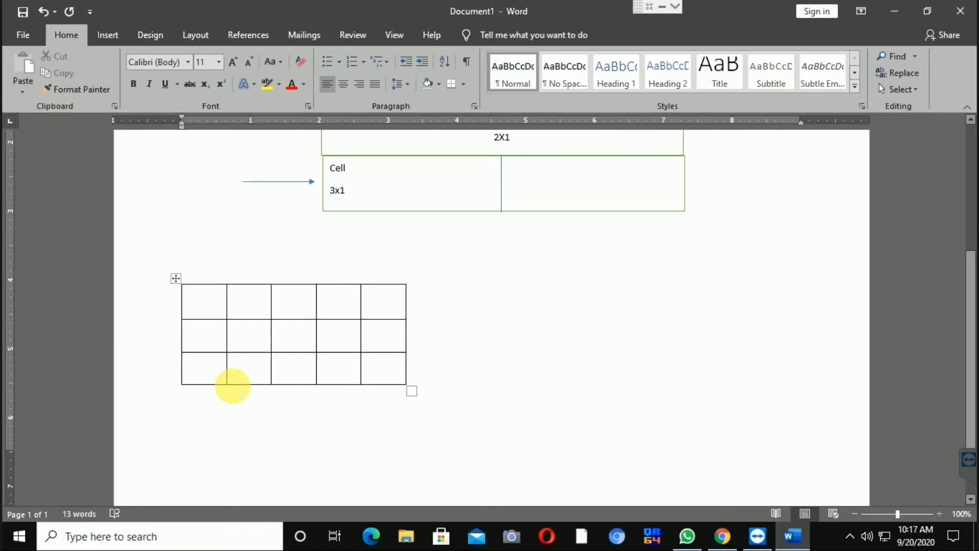
Step: Enter "3X15" on the line below the table
text(3)
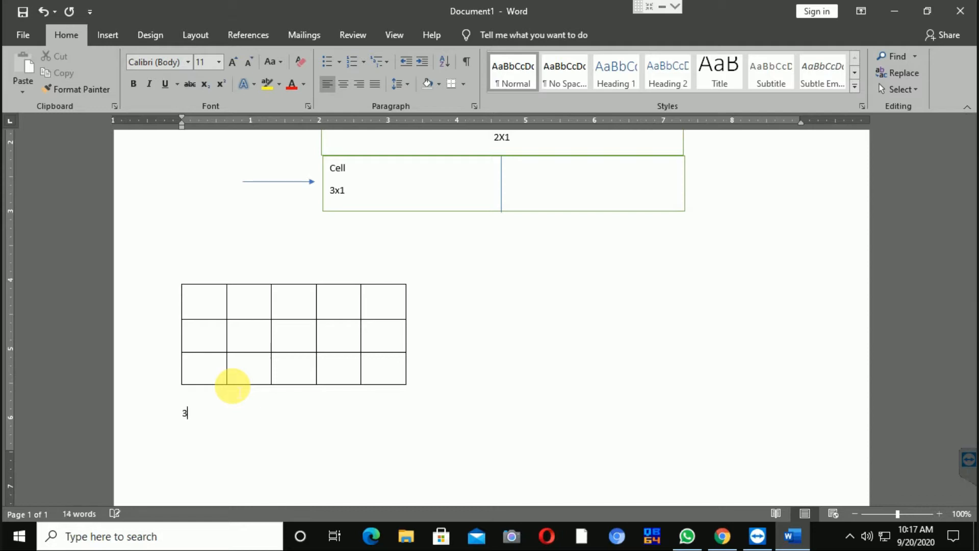
text(X)
text(15)
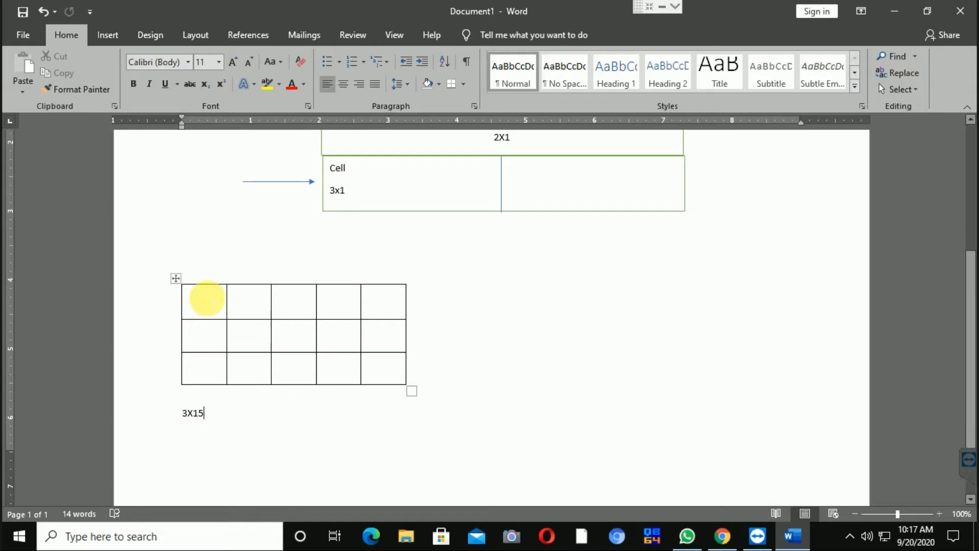
Step: Go through the cells of the table's first row and first column to count its columns and rows
click(207, 299)
click(247, 300)
click(290, 302)
click(330, 305)
click(368, 307)
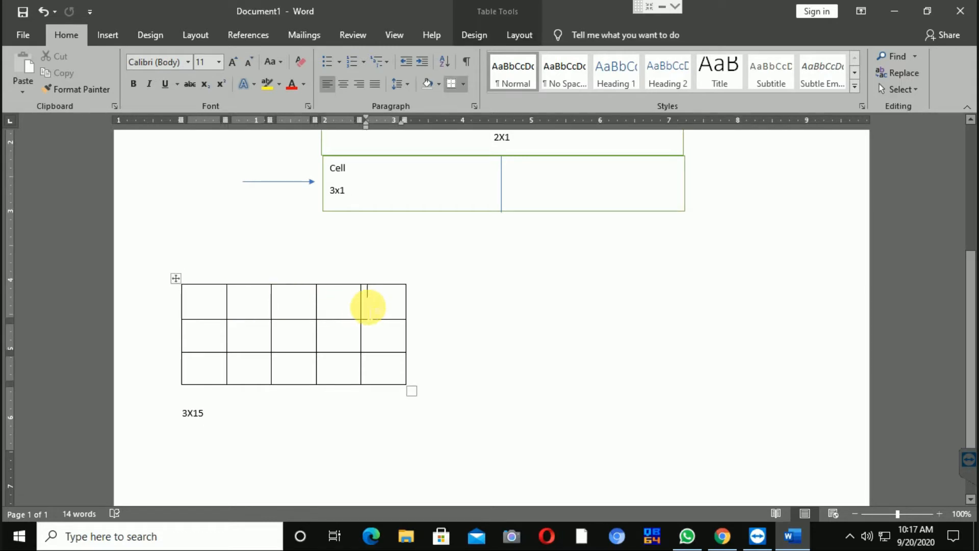
click(202, 308)
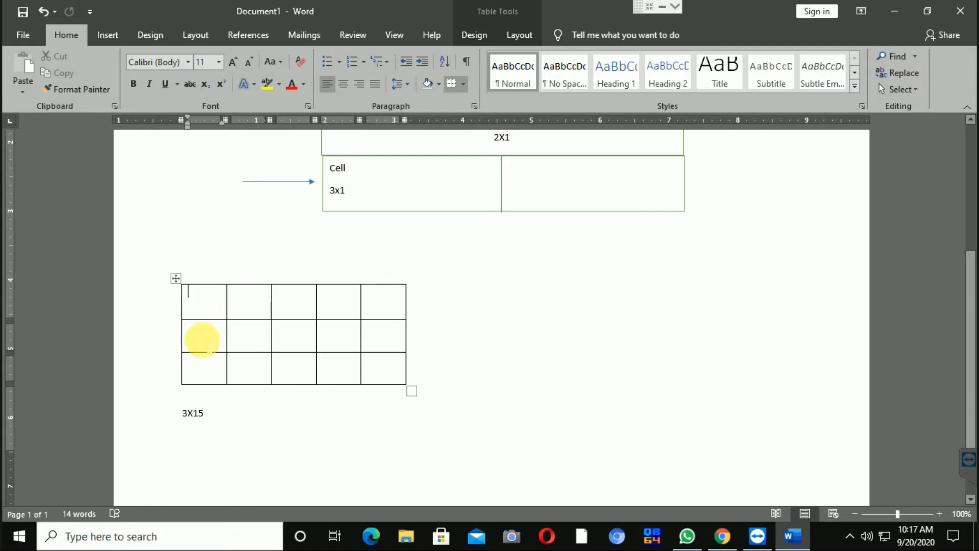
click(202, 340)
click(204, 368)
click(210, 294)
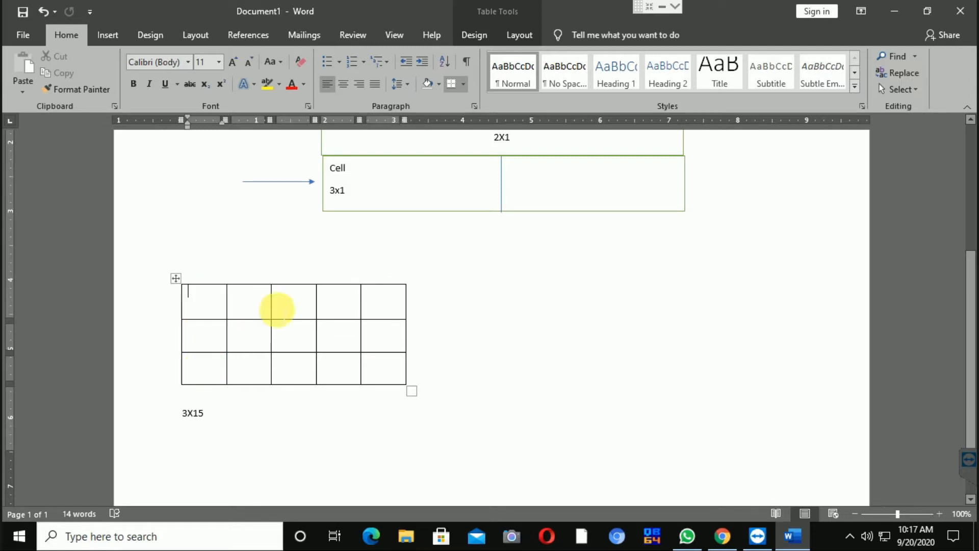
click(207, 334)
click(201, 363)
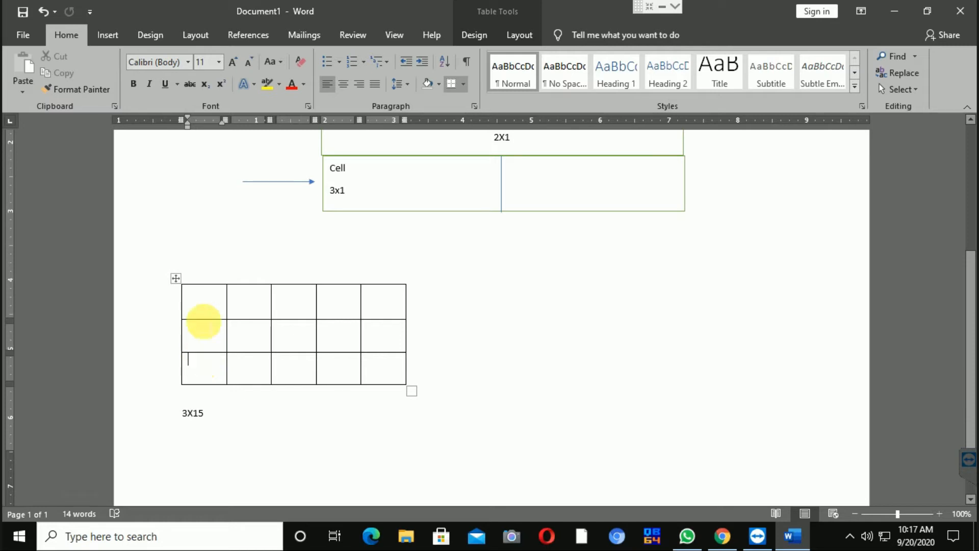
Step: Complete the line below the table so it reads "3X15 = 45 CELLS"
click(182, 411)
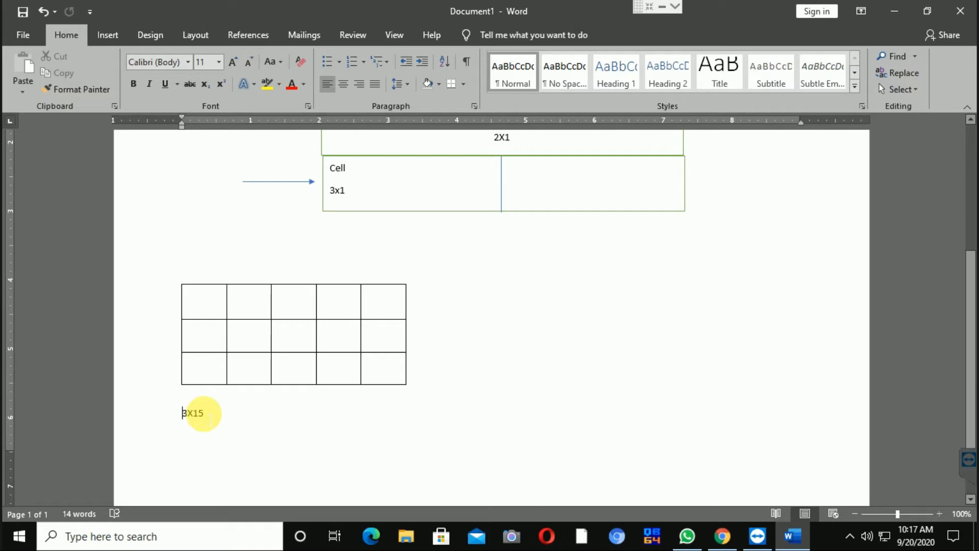
click(212, 415)
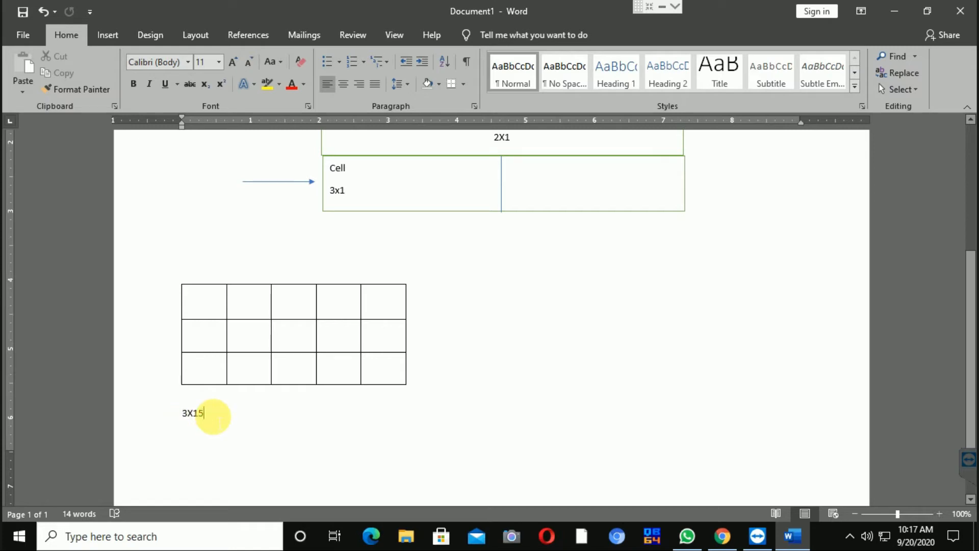
text(=)
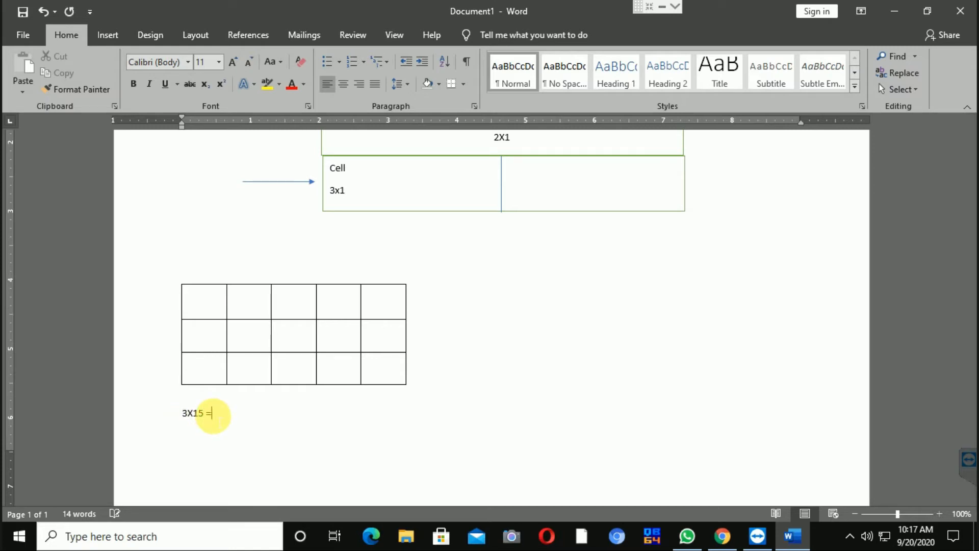
text( 45 CELLS)
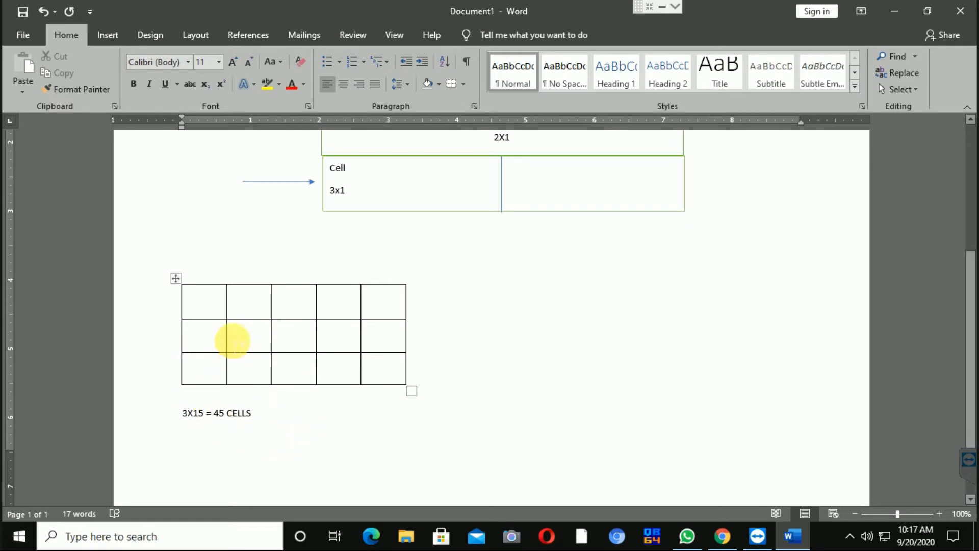
Step: Label the first, second and fifth cells of the table's first row 1X1, 1X2 and 1X5
click(201, 305)
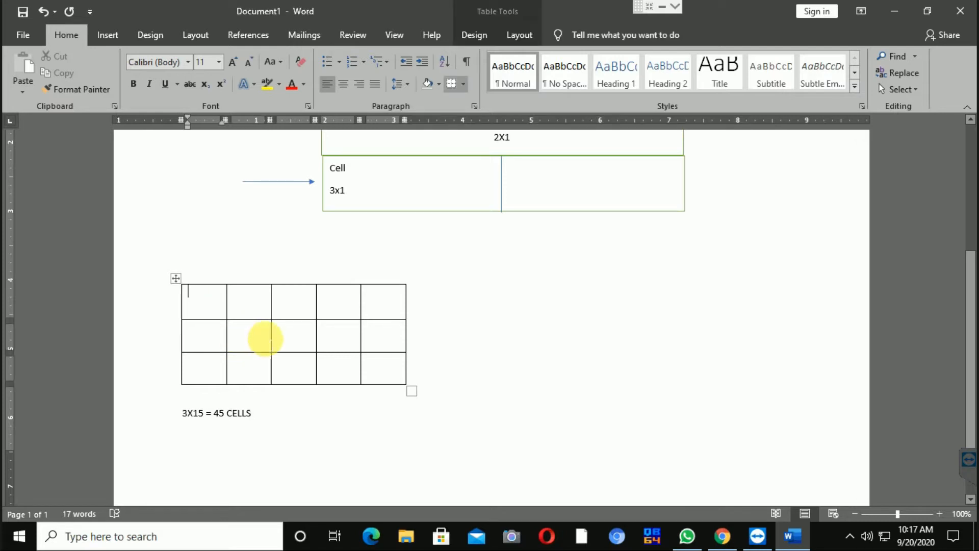
text(1)
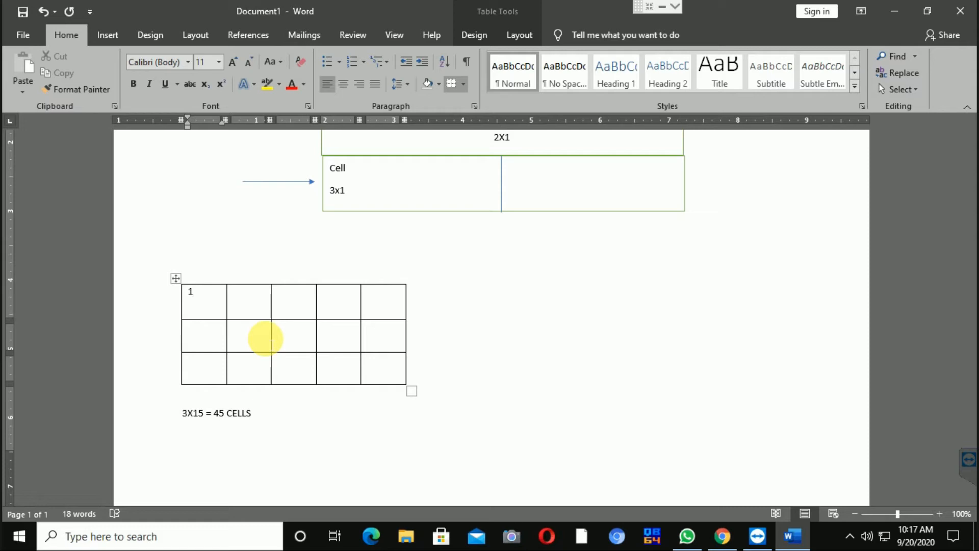
text(X1)
click(254, 303)
text(1)
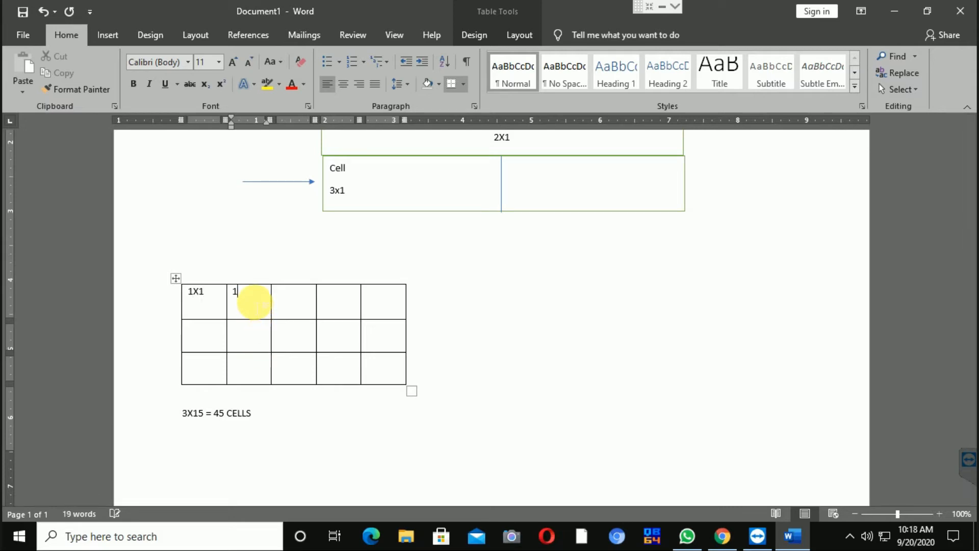
text(X2)
click(377, 303)
text(1X5)
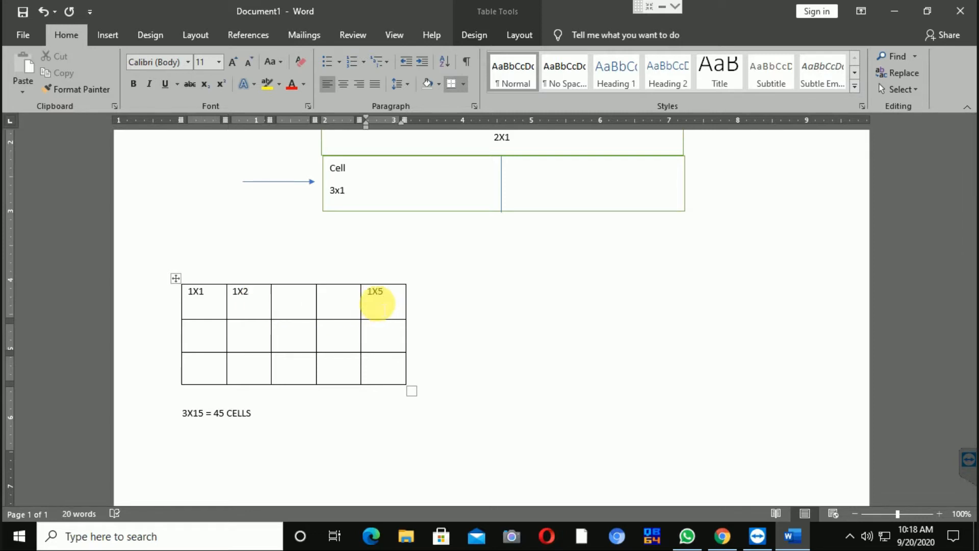
Step: Label the first and second cells of the table's second row 2X1 and 2X2
click(209, 333)
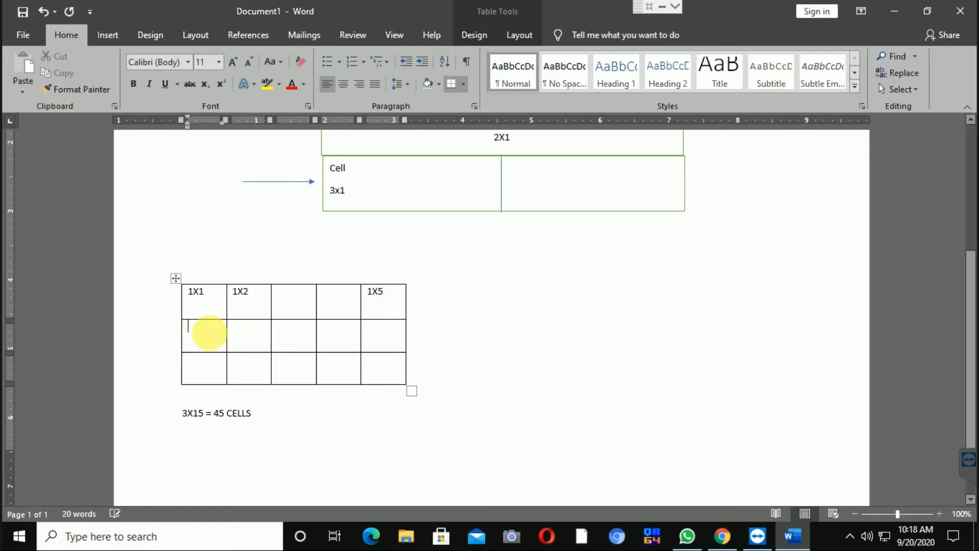
text(2X)
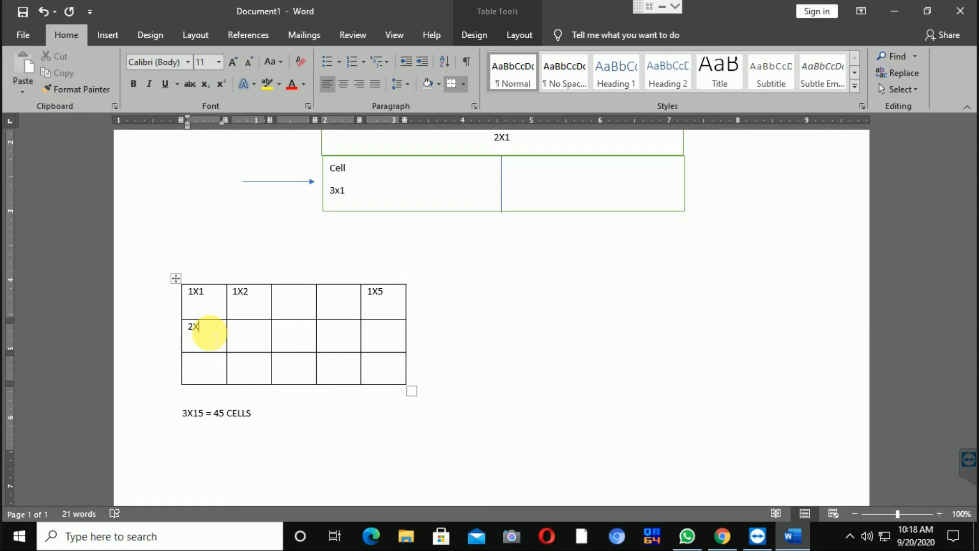
text(1)
click(258, 336)
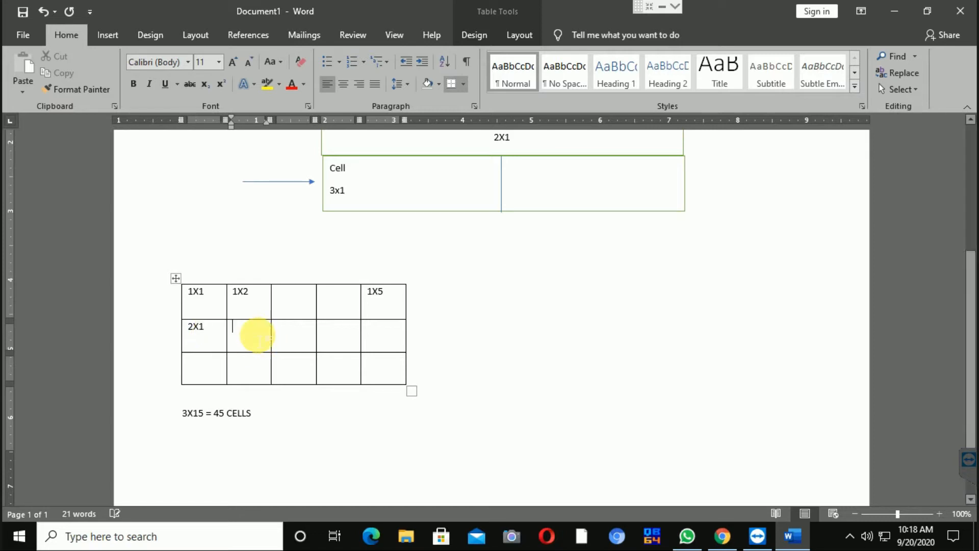
text(X)
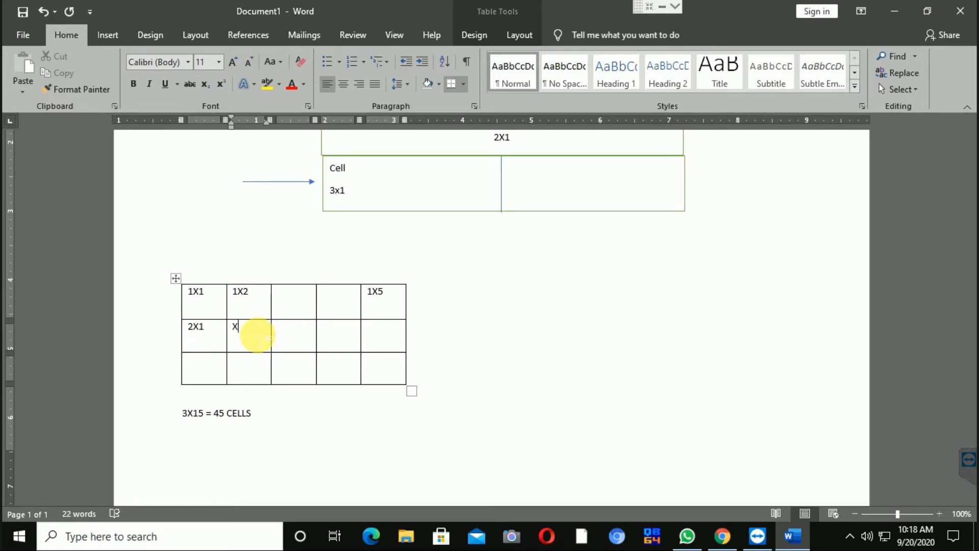
key(BackSpace)
text(2X2)
Step: Label the fifth cell of the table's second row 2X5, counting across the row's cells
click(374, 335)
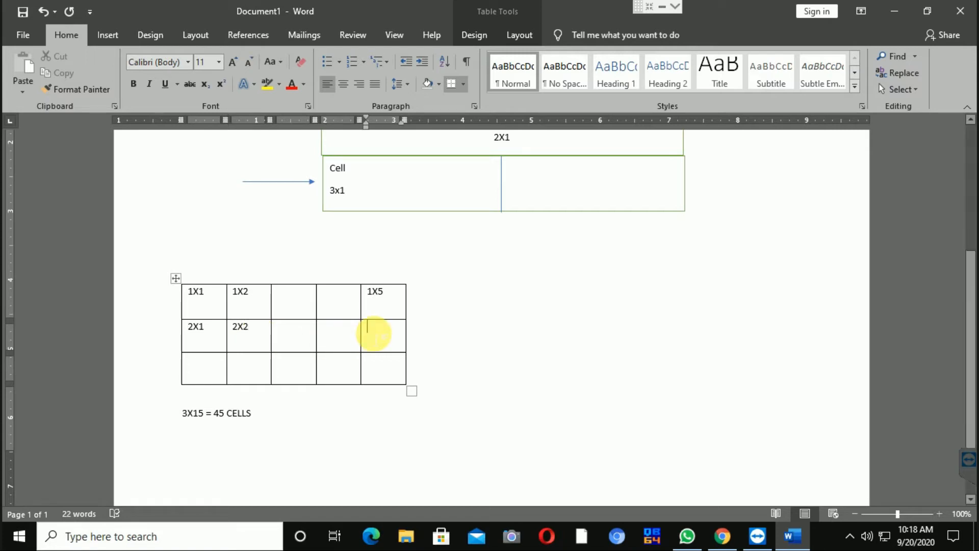
text(2X)
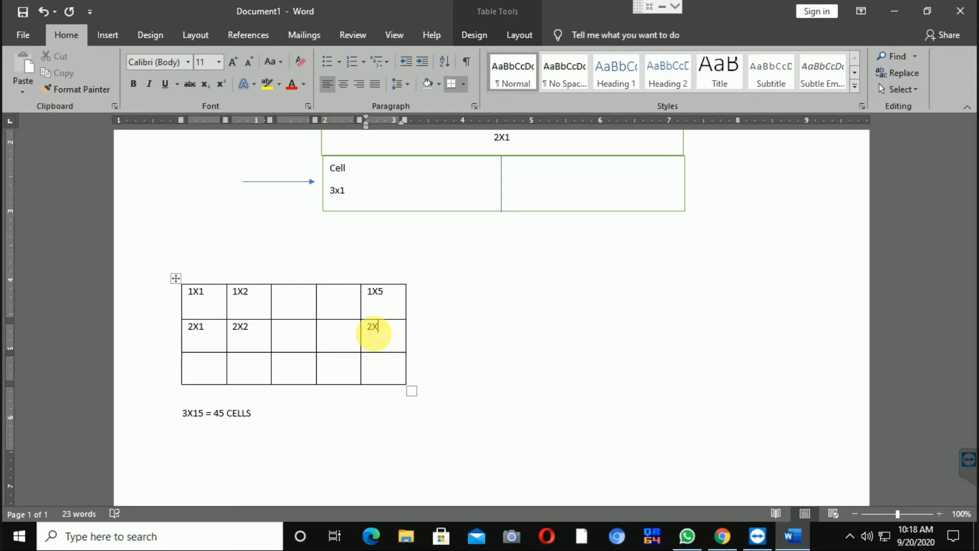
click(259, 331)
click(295, 330)
click(332, 332)
click(398, 329)
text(5)
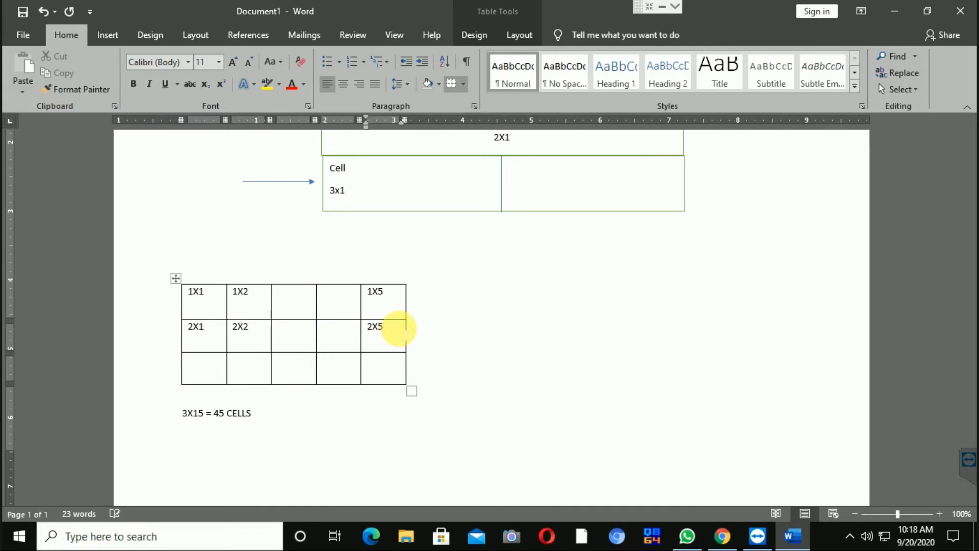
Step: Label the first, second and fifth cells of the table's third row 3X1, 3X2 and 3X5
click(199, 369)
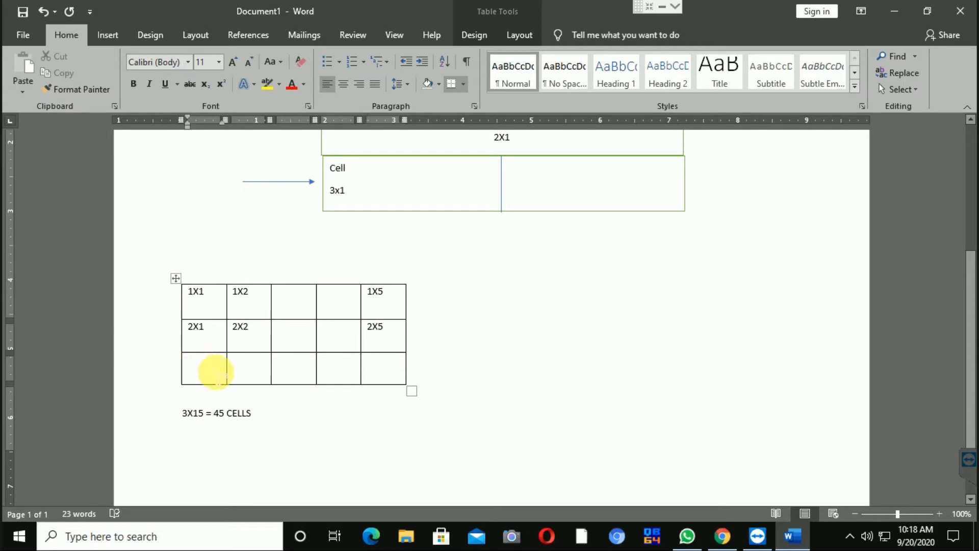
text(3X1)
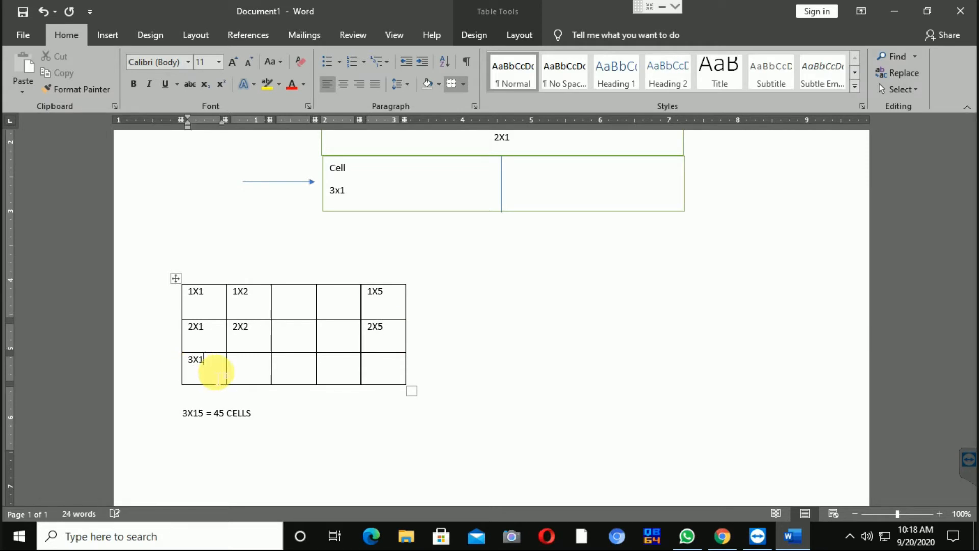
click(247, 376)
text(3X2)
click(381, 370)
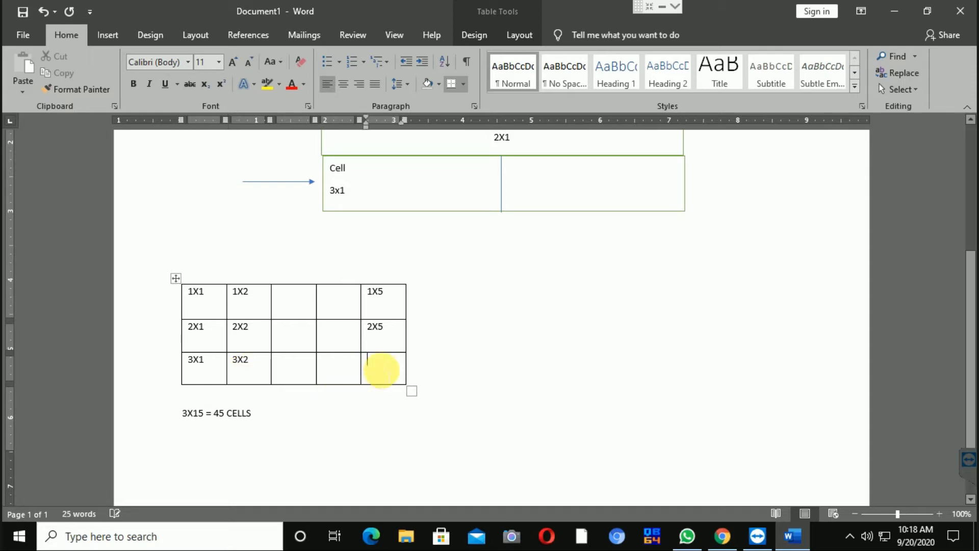
text(3X5)
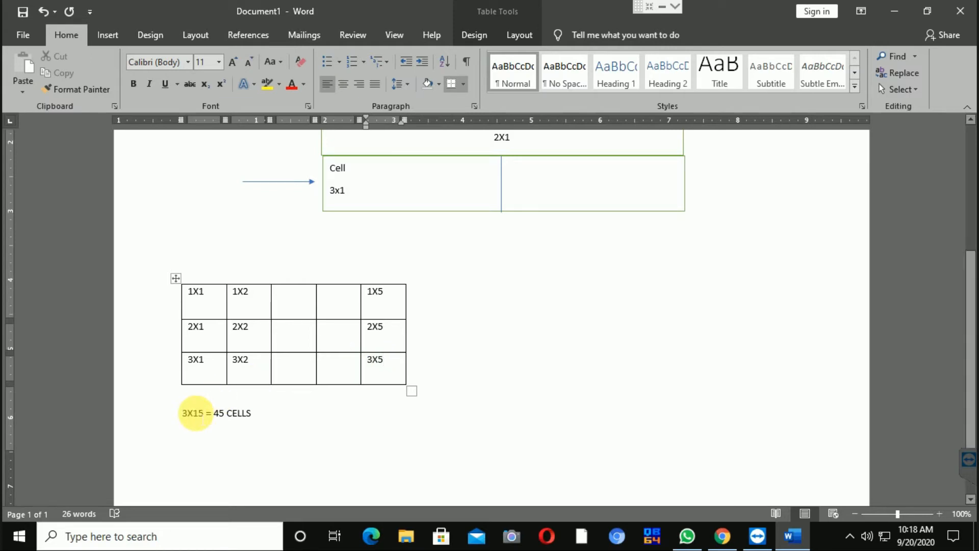
Step: Insert a page break after the "3X15 = 45 CELLS" line to start a new page
click(199, 413)
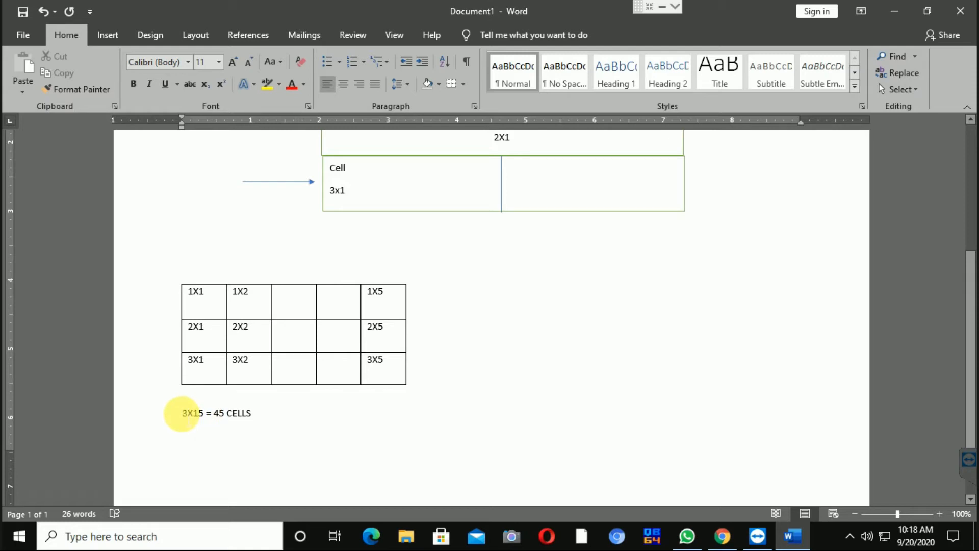
click(182, 413)
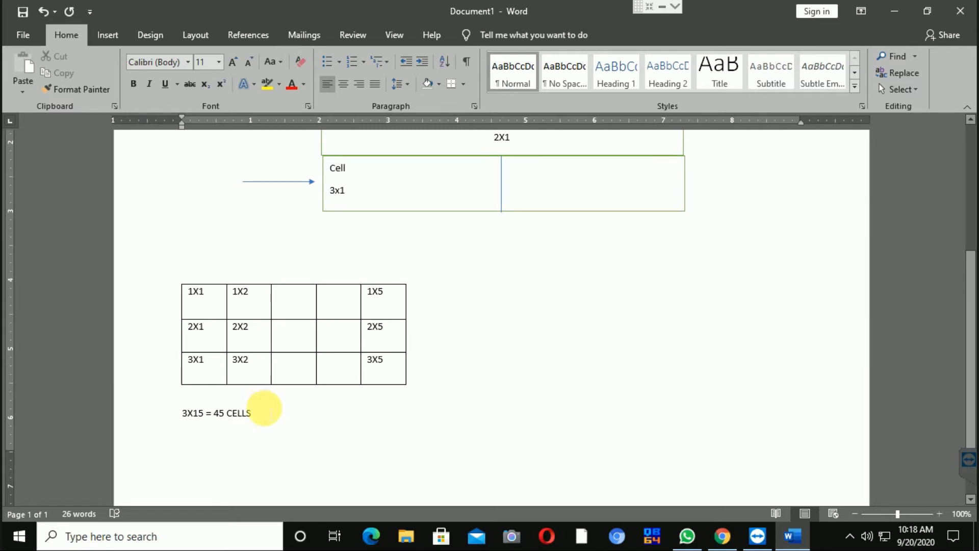
scroll(297, 416, down, 1)
click(298, 398)
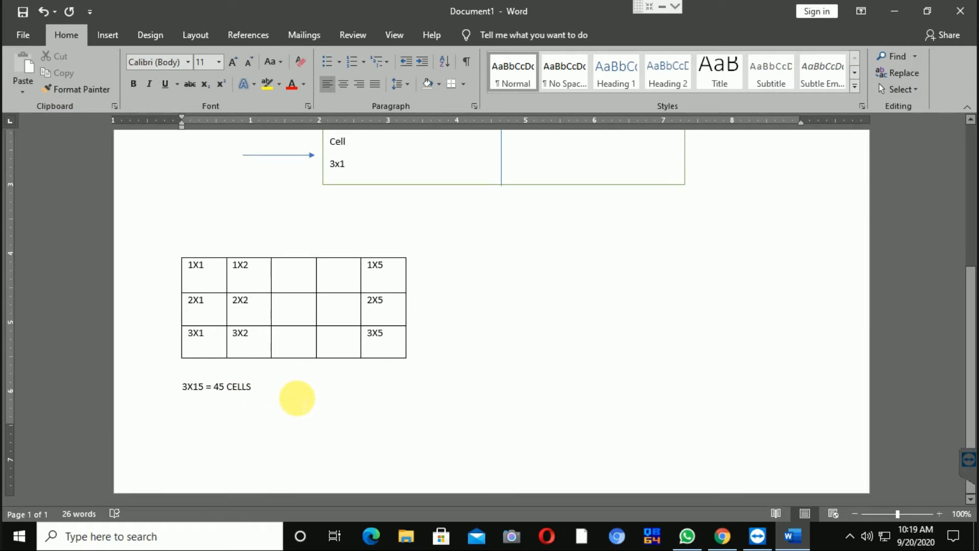
key(ctrl+Return)
scroll(301, 402, down, 4)
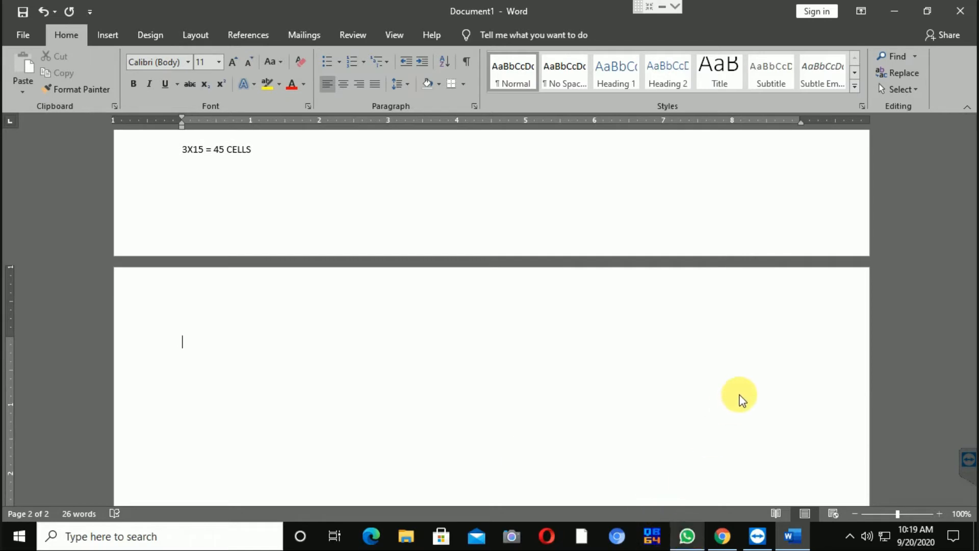
Step: Switch to WhatsApp, open the photo of the textbook page and read its Row, Column and Cell definitions and the example in Table 2.1
key(alt+Tab)
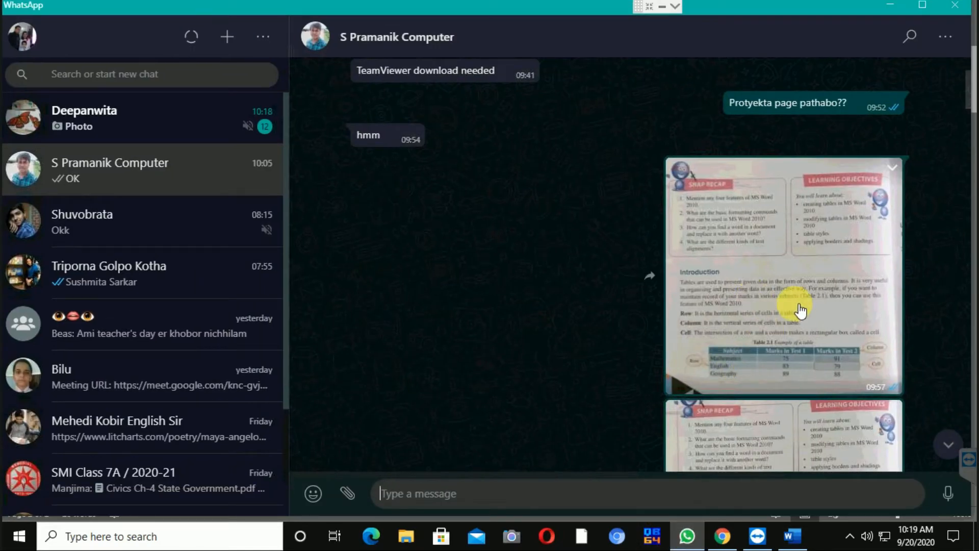
click(803, 309)
click(505, 306)
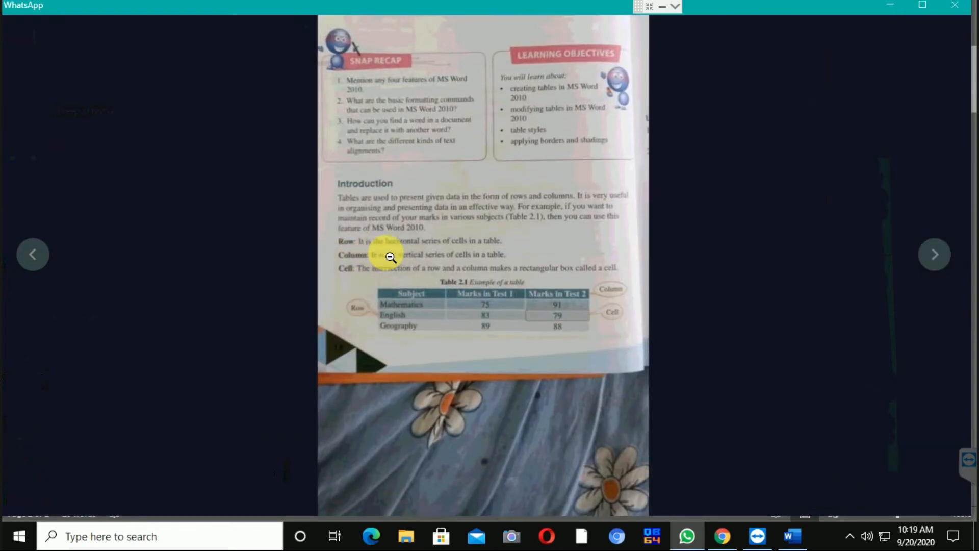
scroll(445, 252, up, 1)
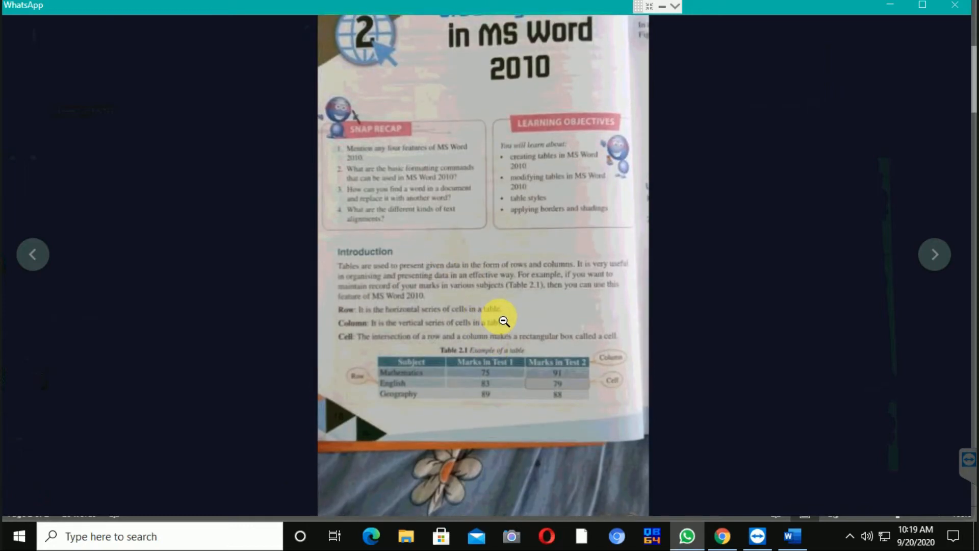
scroll(504, 322, down, 1)
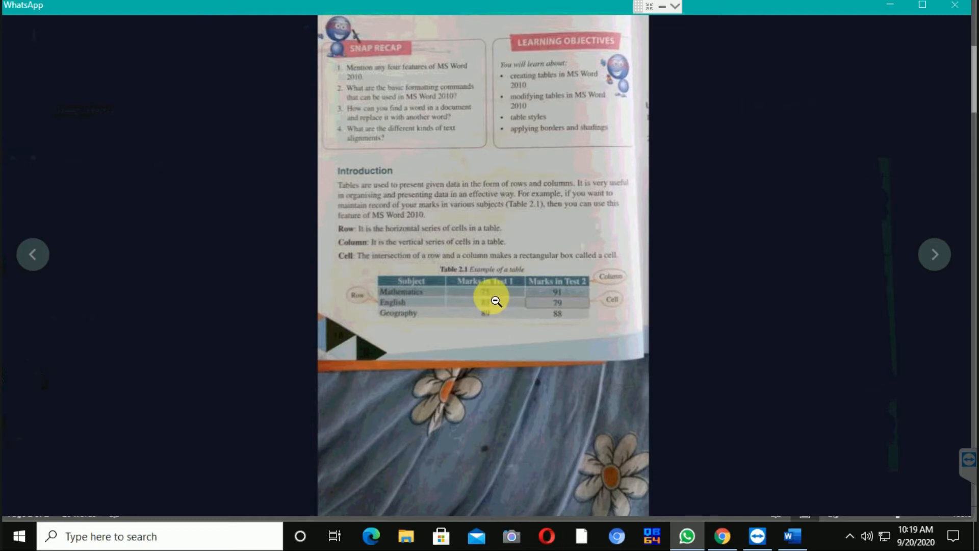
scroll(496, 301, up, 1)
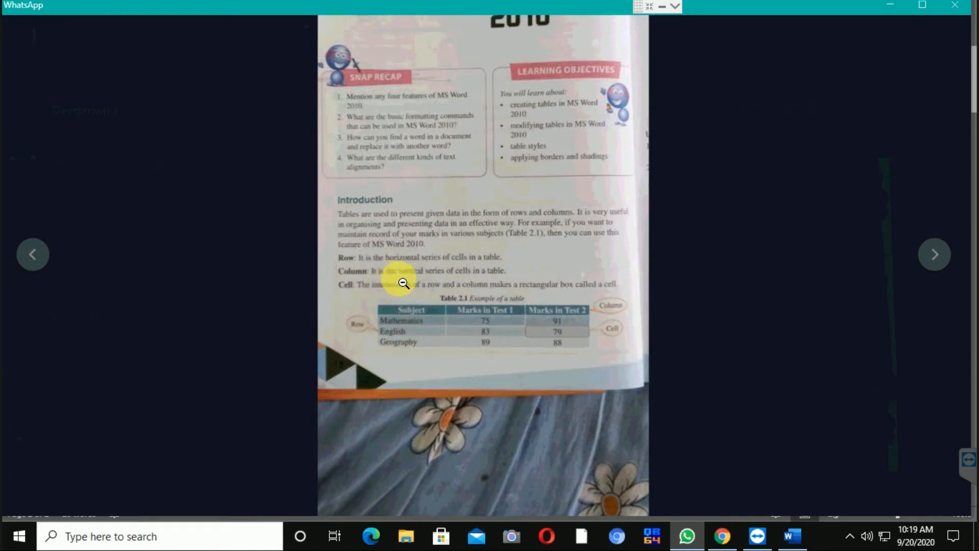
scroll(484, 288, up, 1)
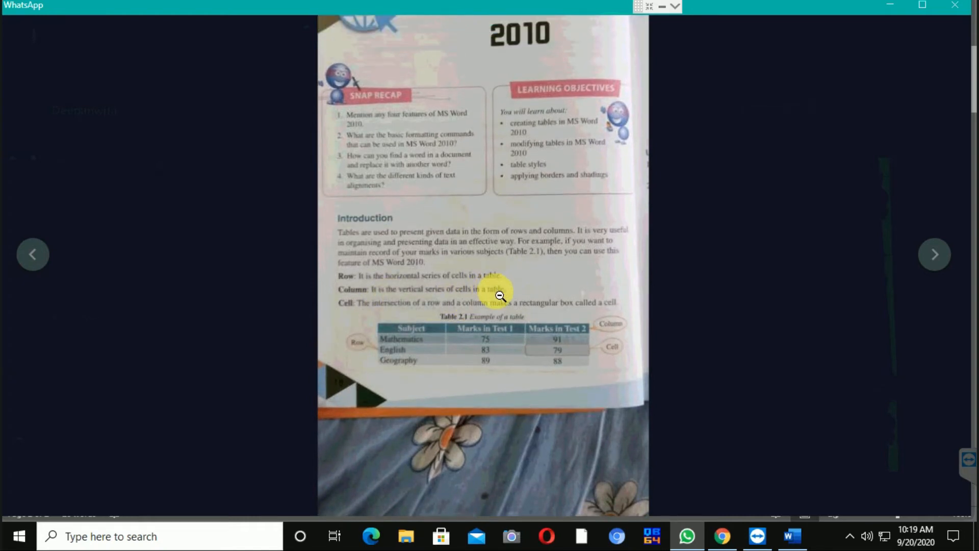
scroll(496, 291, down, 1)
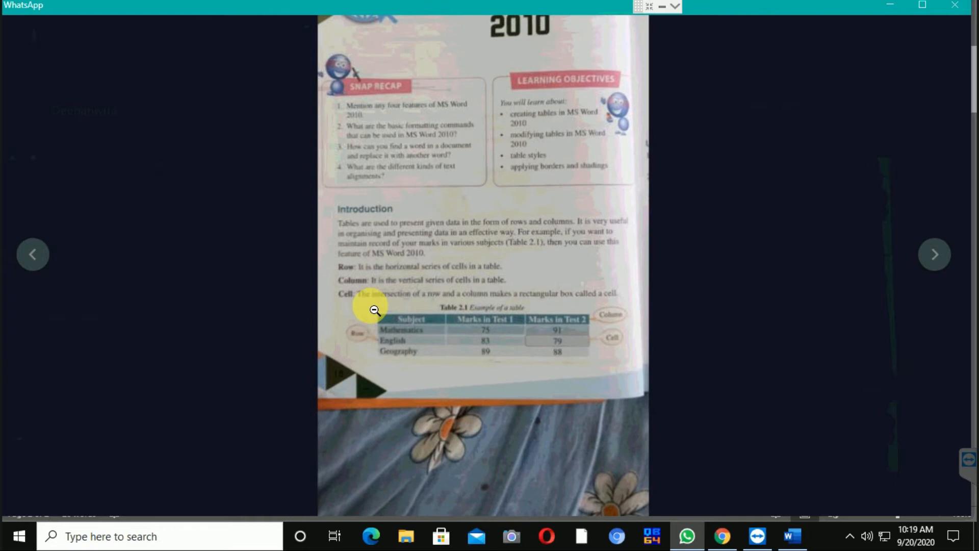
scroll(429, 306, down, 1)
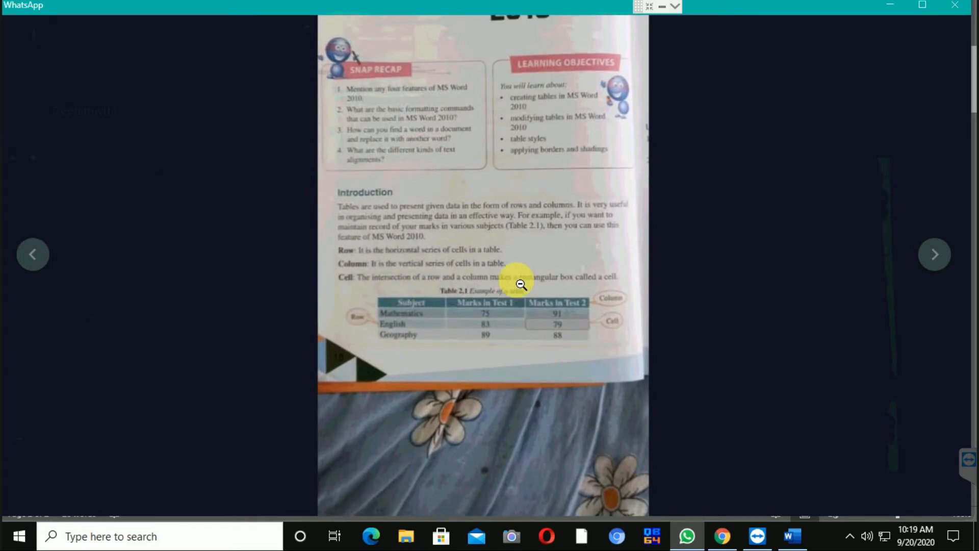
scroll(520, 282, up, 1)
scroll(590, 307, down, 1)
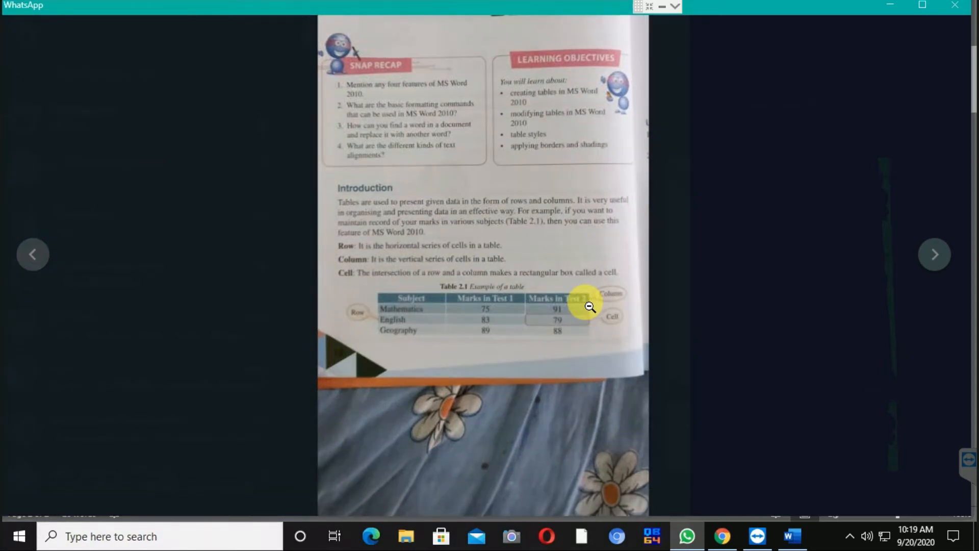
scroll(423, 319, down, 1)
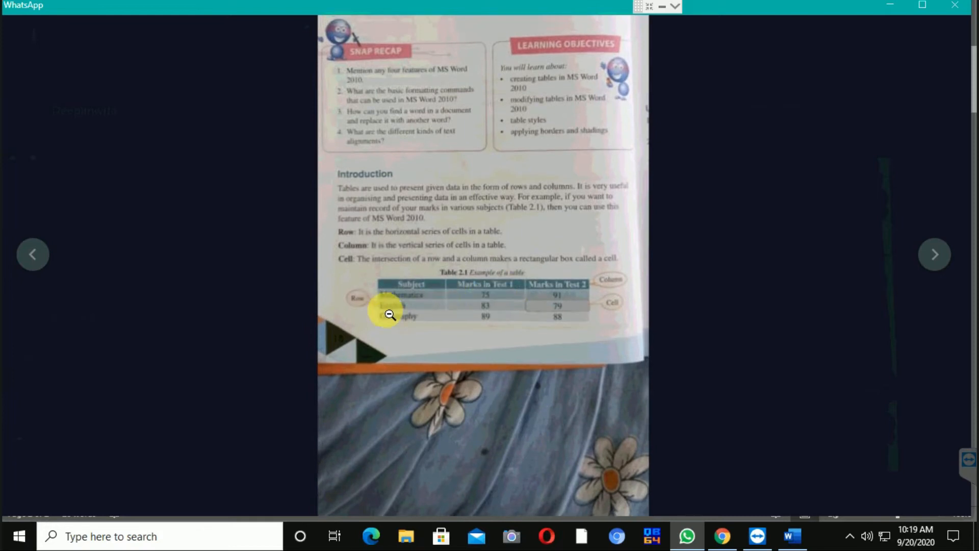
scroll(380, 324, up, 1)
scroll(364, 336, down, 1)
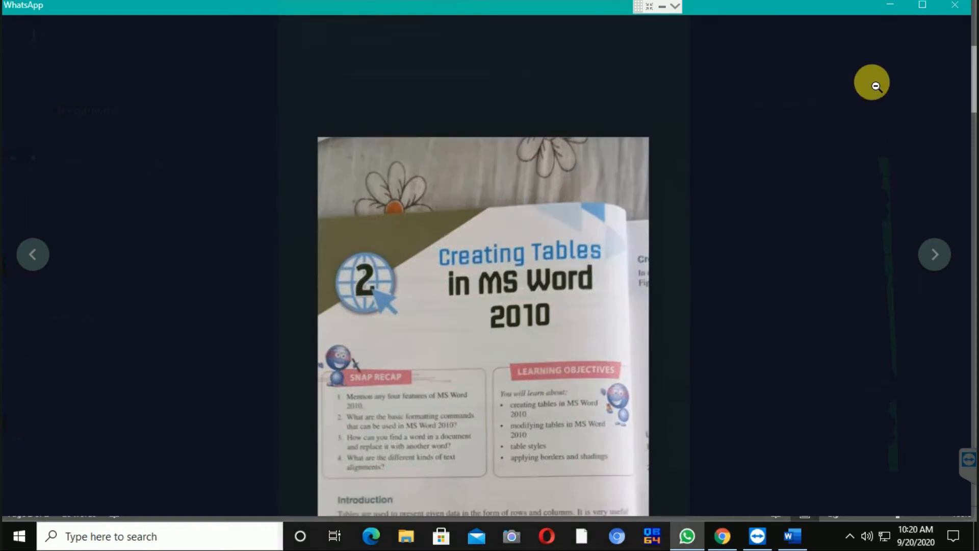
Step: Return to Word and insert a table with 3 columns and 4 rows on the new page
click(890, 6)
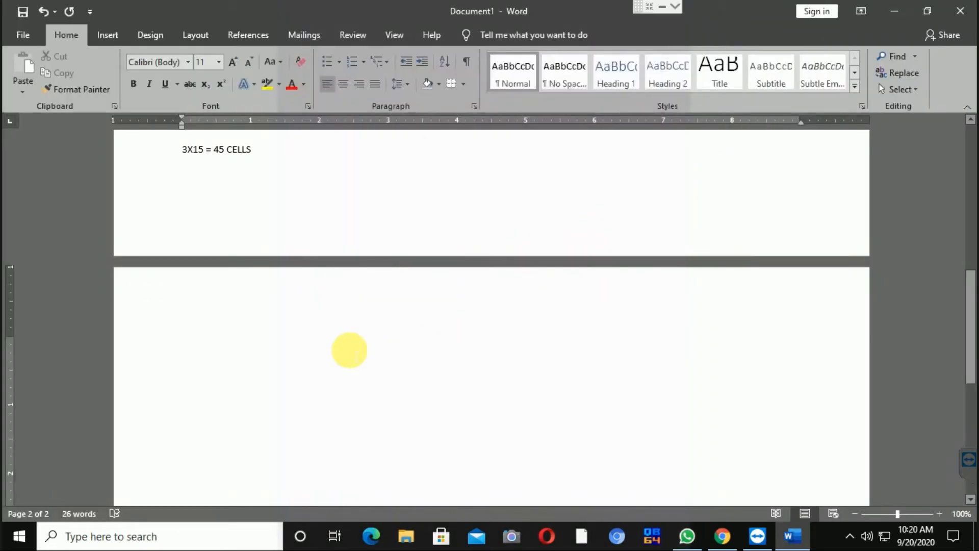
click(107, 37)
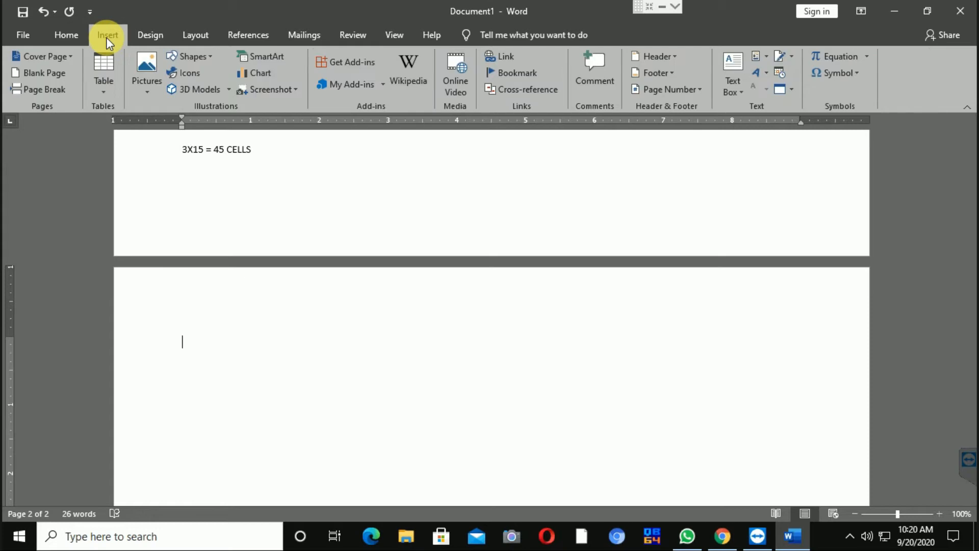
click(103, 85)
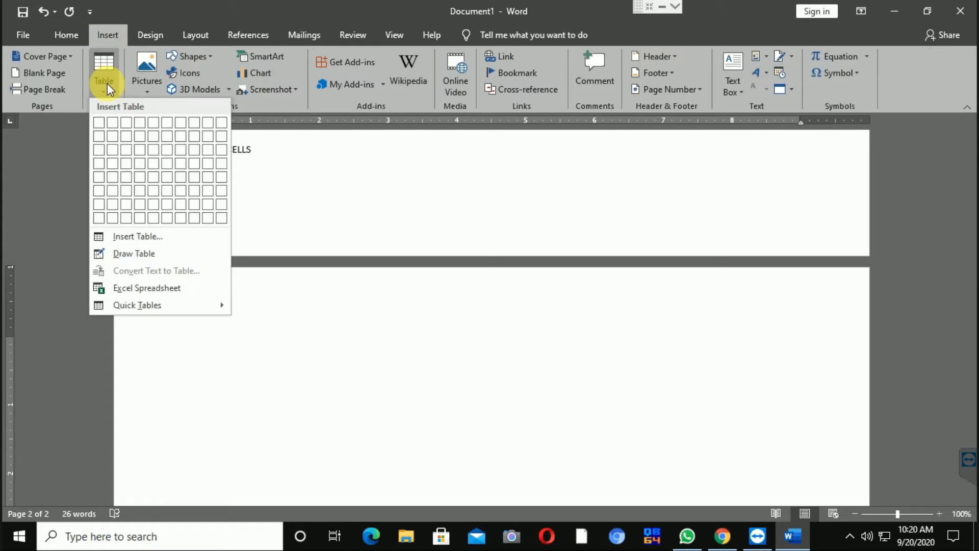
click(137, 237)
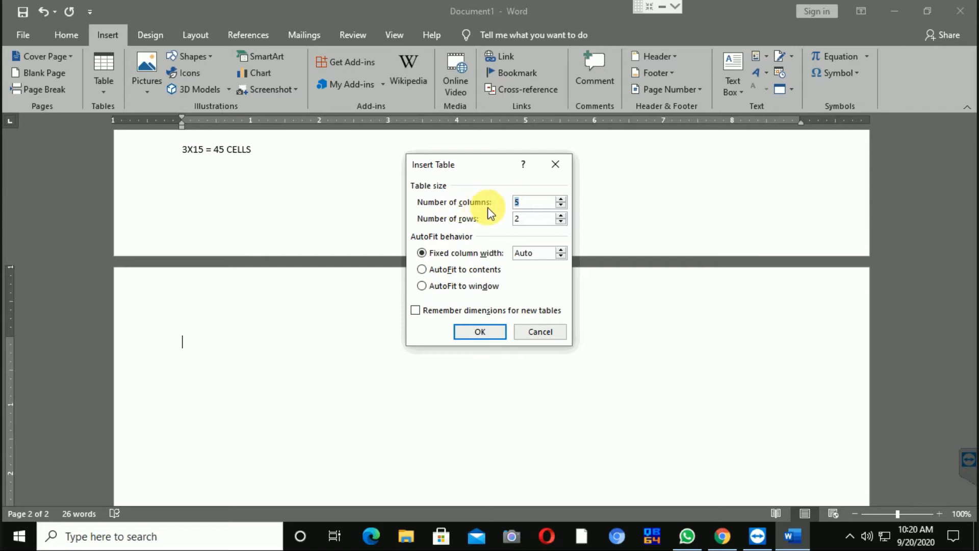
text(3)
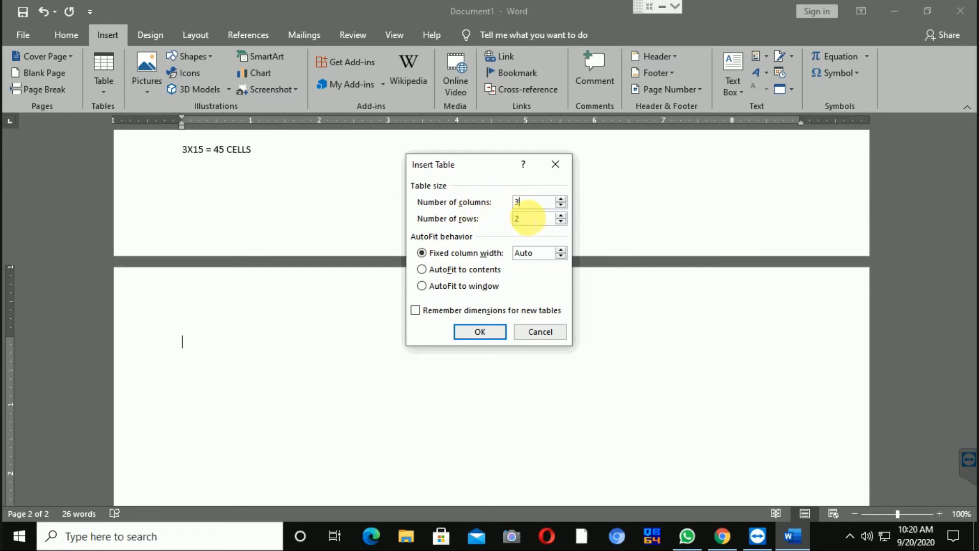
drag(528, 218, 453, 216)
text(4)
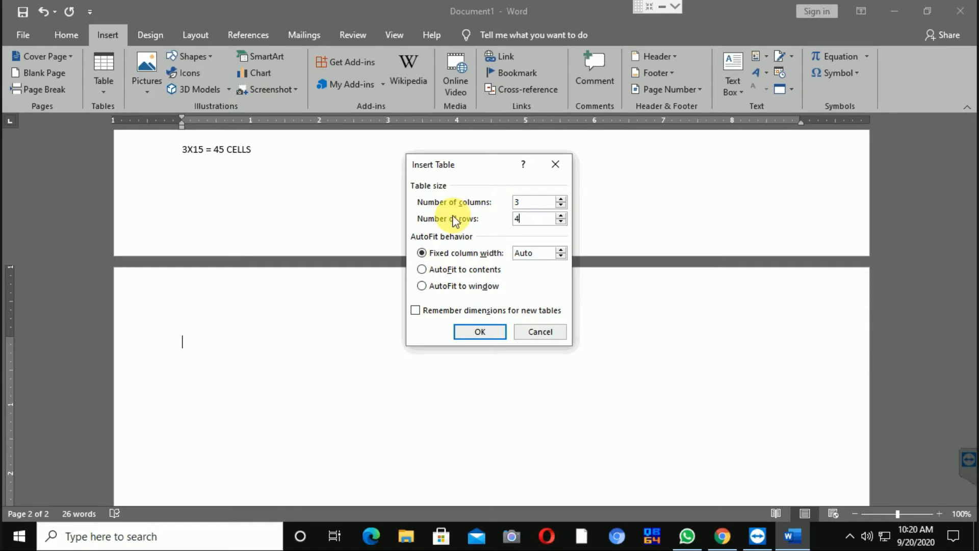
click(471, 332)
Step: Narrow the new table to about 7.5 inches wide and place the cursor in its first cell
drag(805, 402, 697, 419)
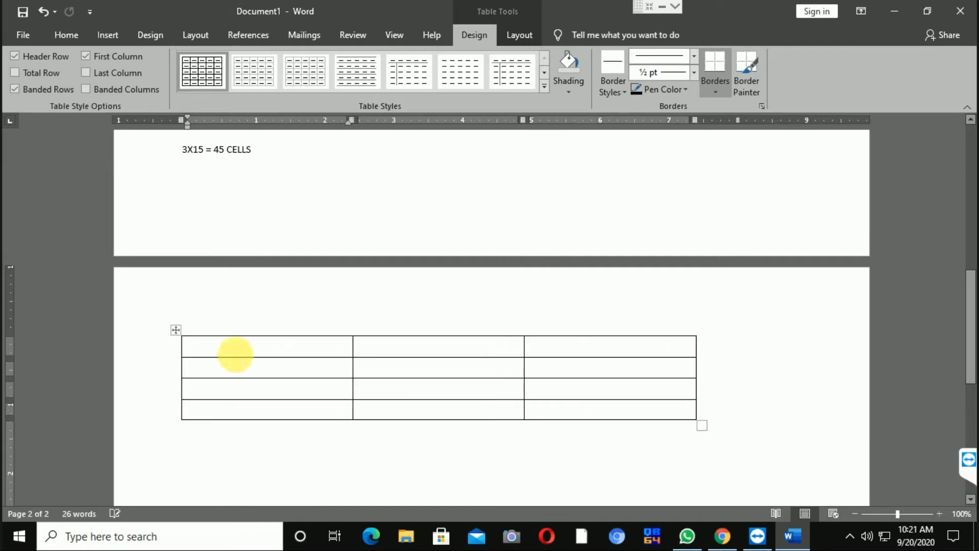
click(178, 333)
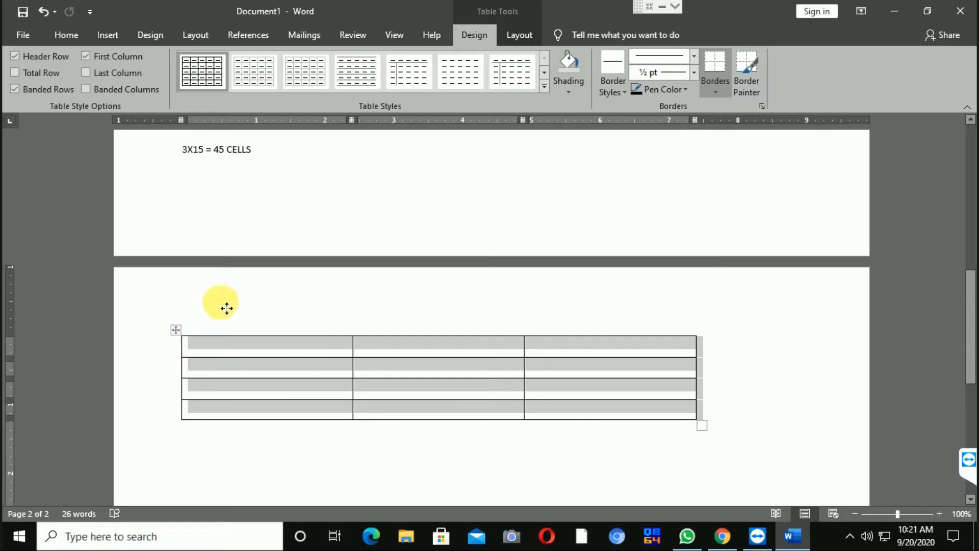
click(198, 348)
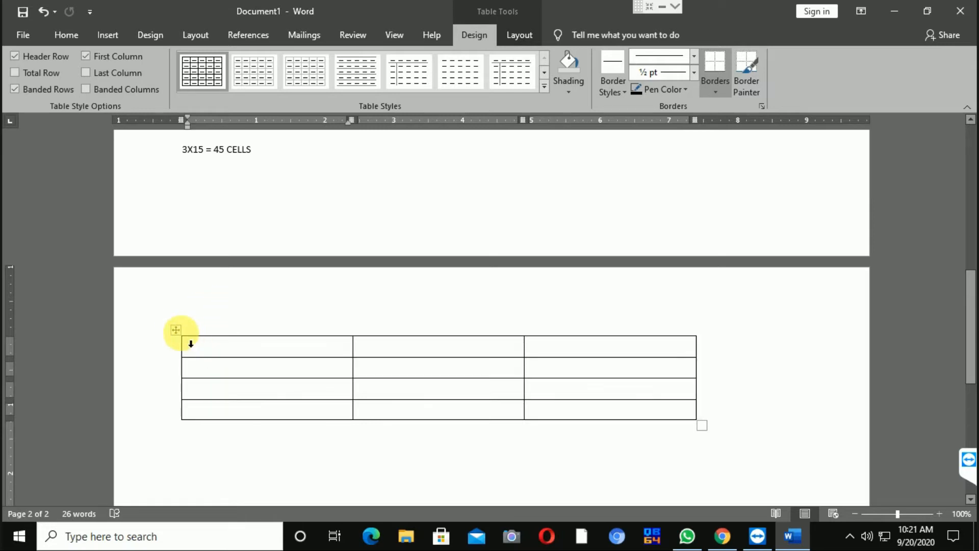
Step: Set the text of the whole empty table to font size 16 and a red font color
click(175, 330)
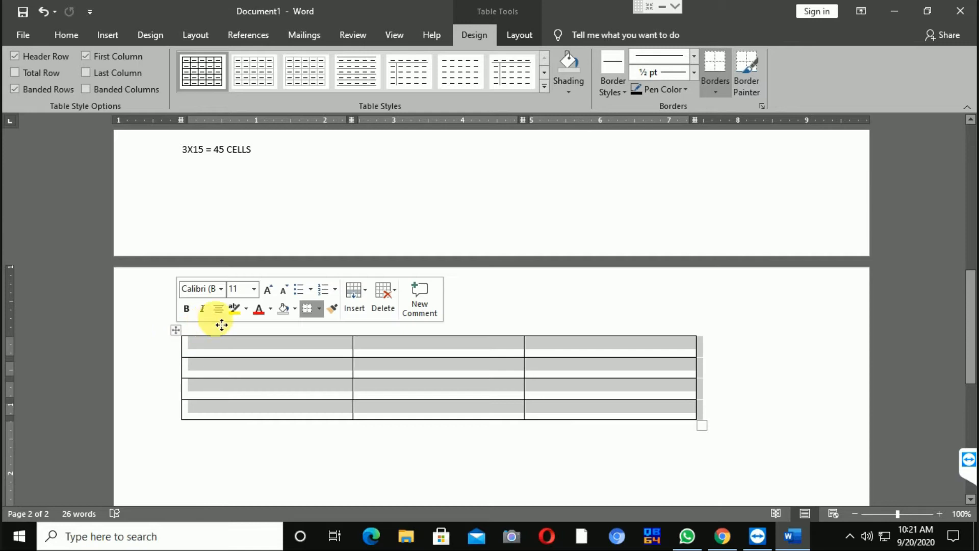
click(252, 288)
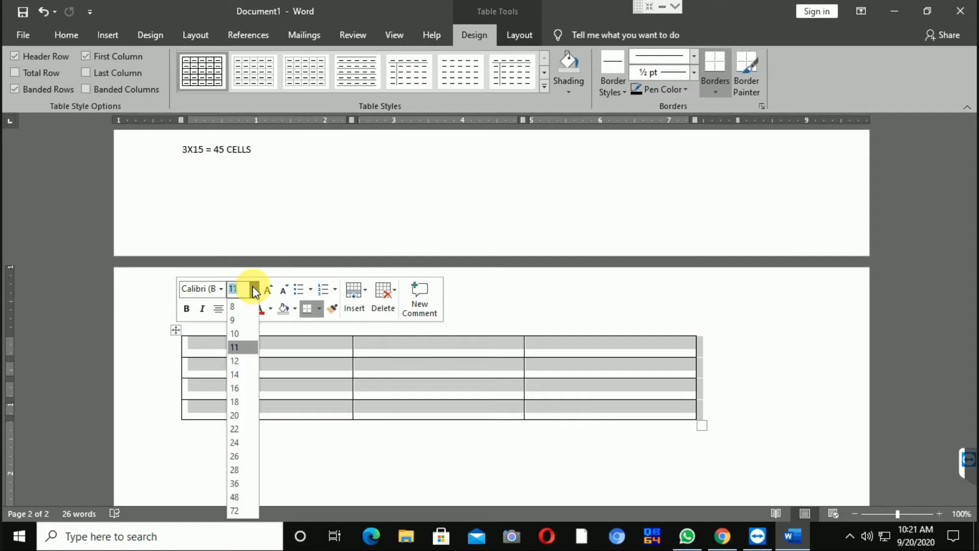
click(241, 386)
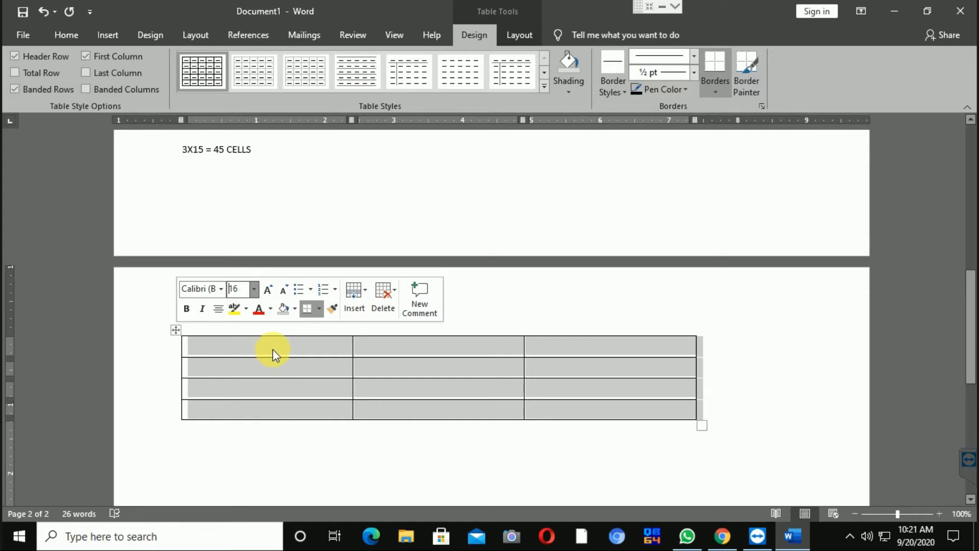
click(271, 310)
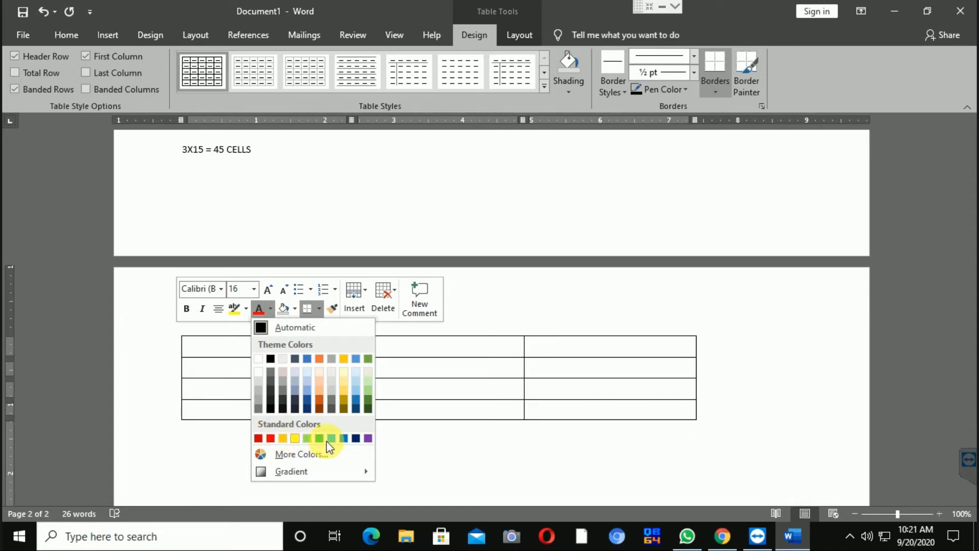
click(271, 438)
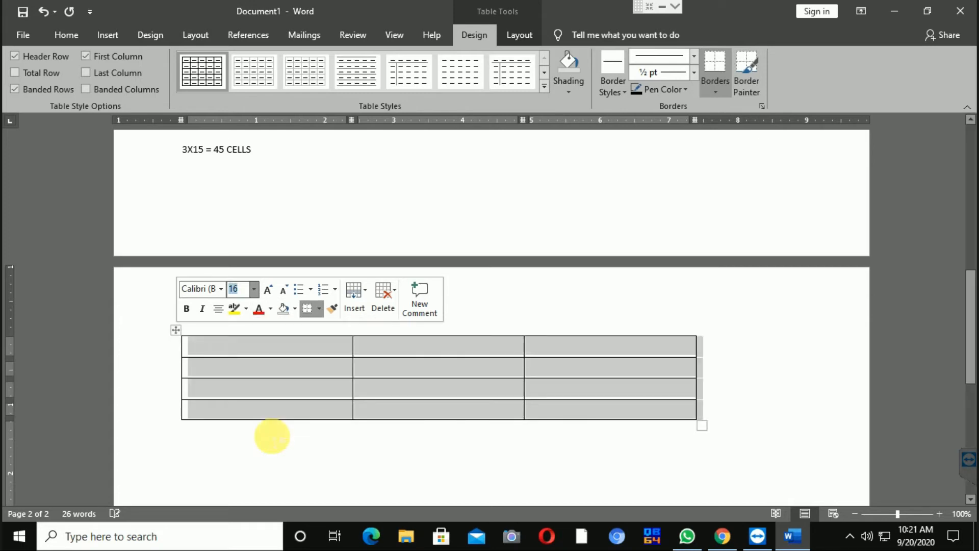
click(261, 388)
click(255, 347)
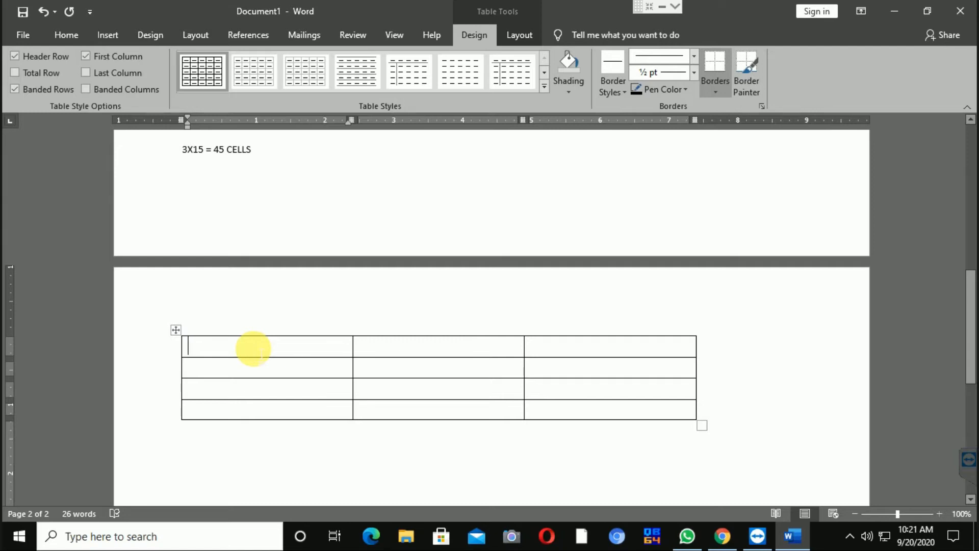
Step: Try the text format with the sample entries "marks", 95 and 20 in different cells, erasing each one
text(marks)
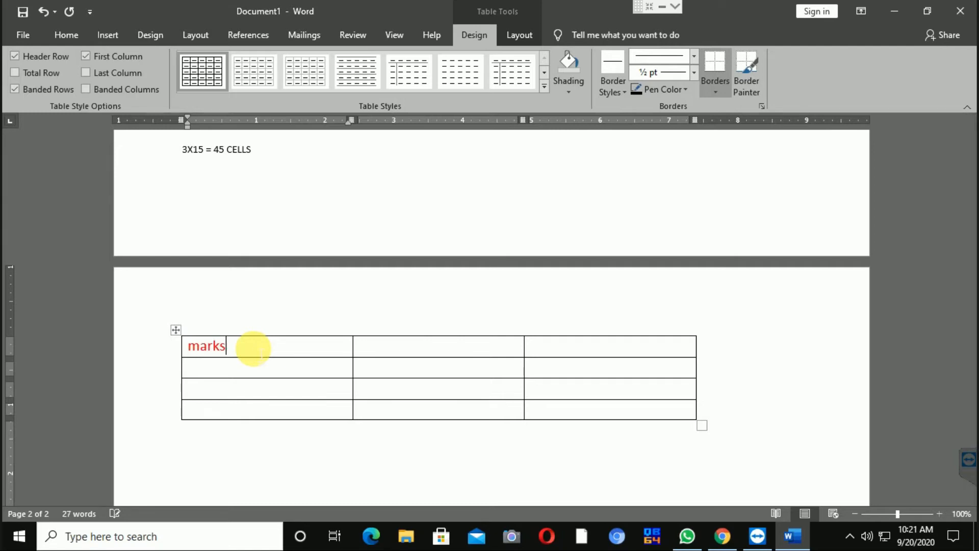
key(BackSpace)
key(BackSpace)
key(BackSpace)
key(BackSpace)
key(BackSpace)
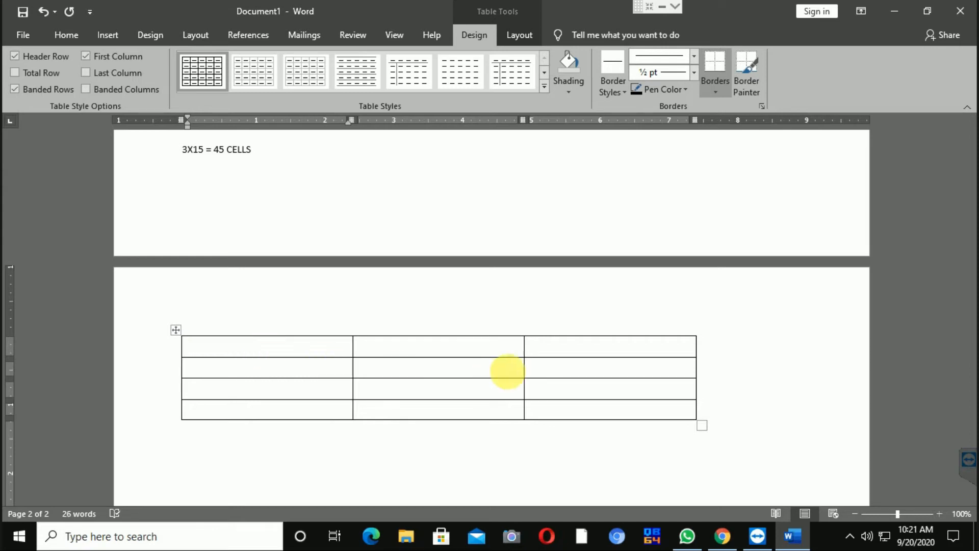
click(567, 368)
text(95)
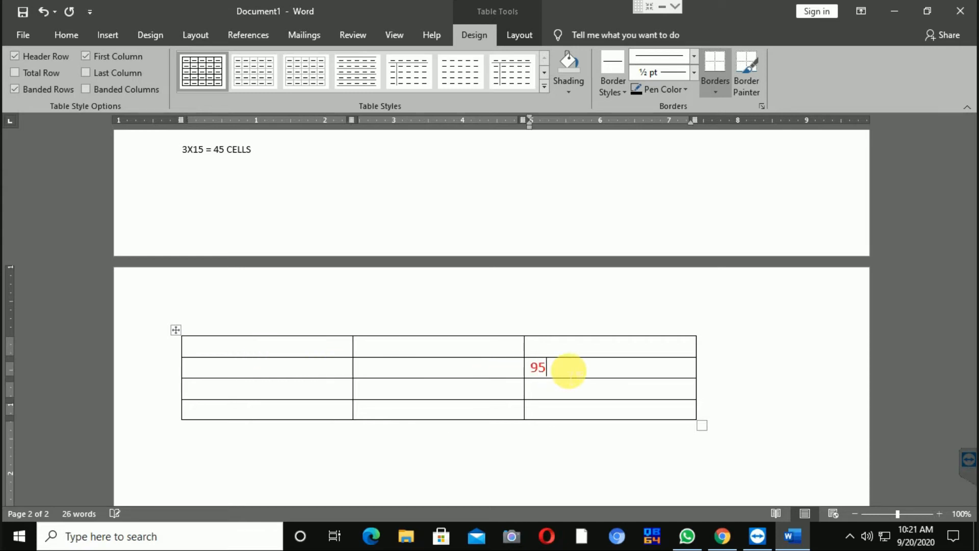
key(BackSpace)
key(BackSpace)
click(563, 412)
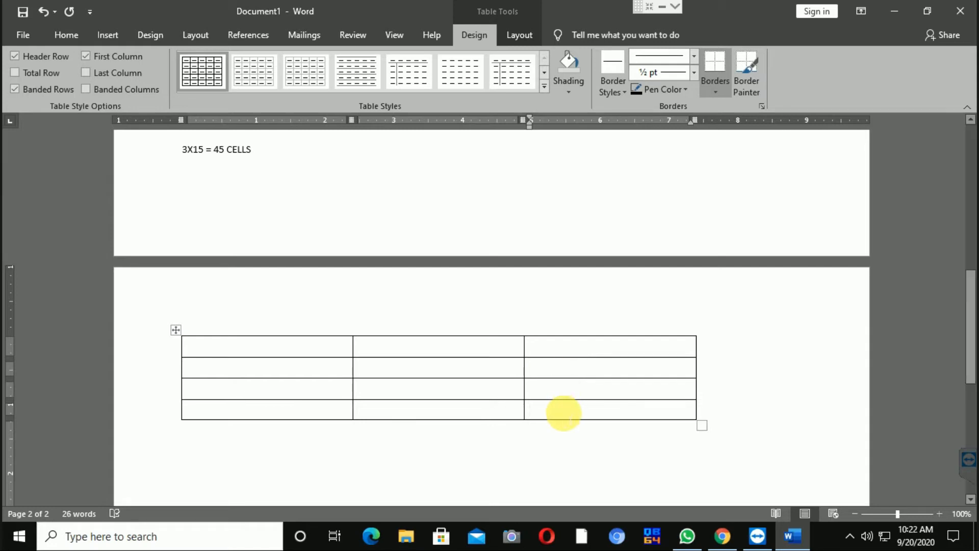
text(20)
key(BackSpace)
key(BackSpace)
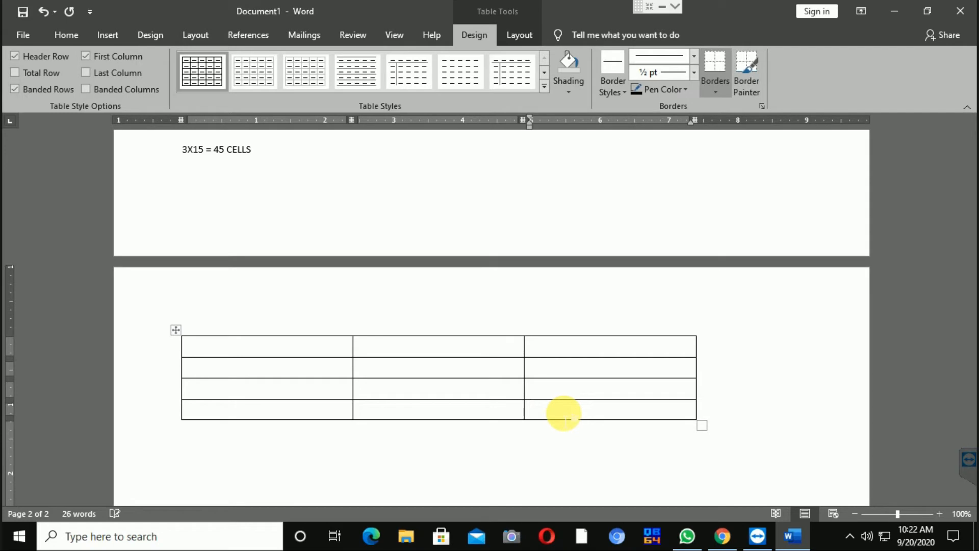
Step: Set the whole table's text to the Automatic font color and font size 14
click(176, 331)
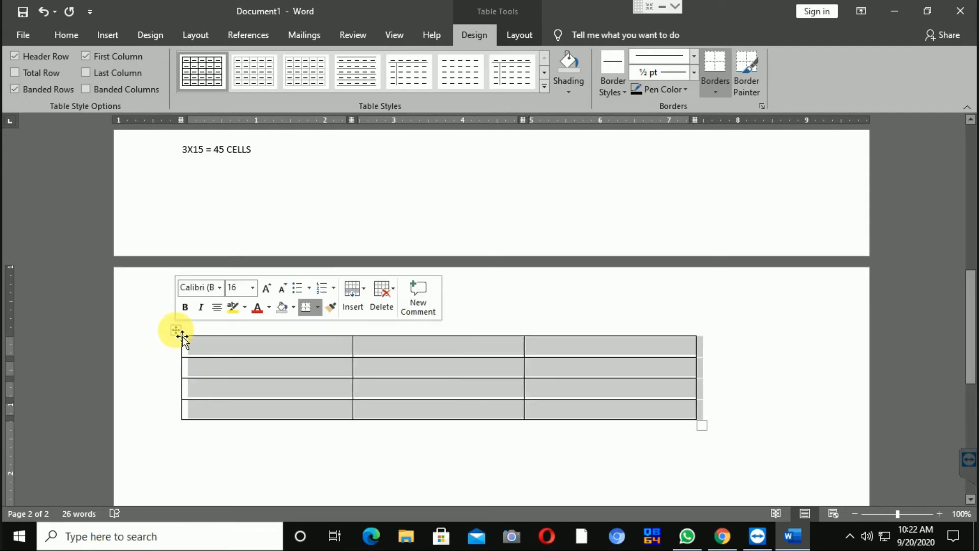
click(269, 309)
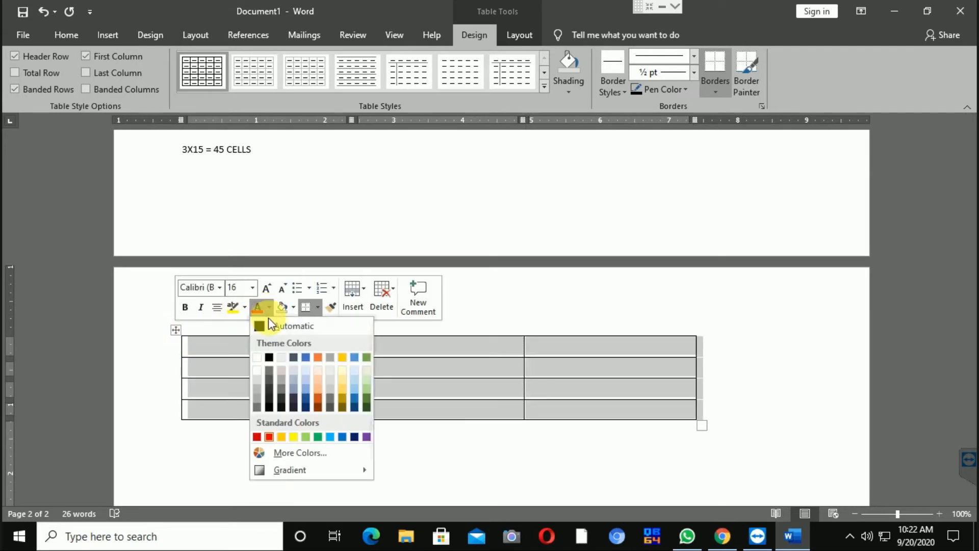
click(275, 324)
click(252, 287)
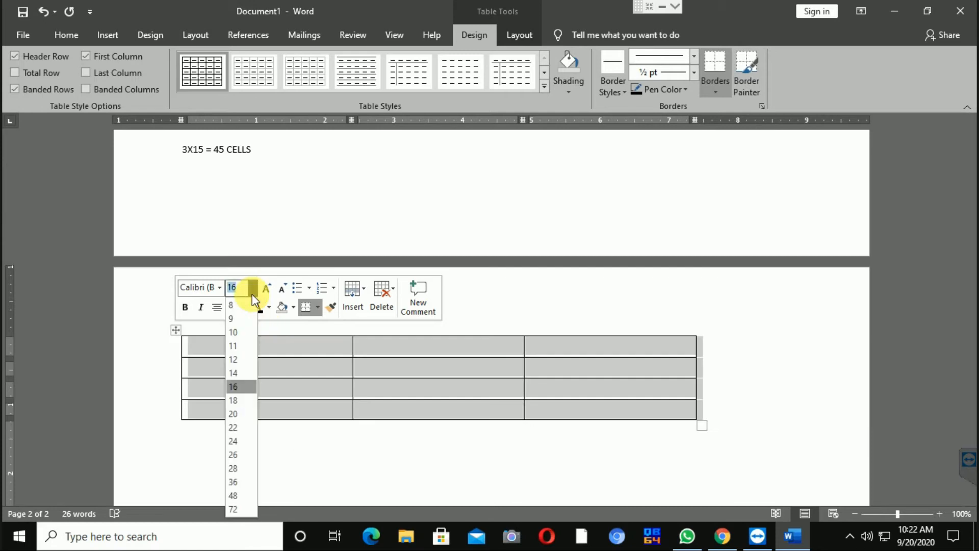
click(237, 376)
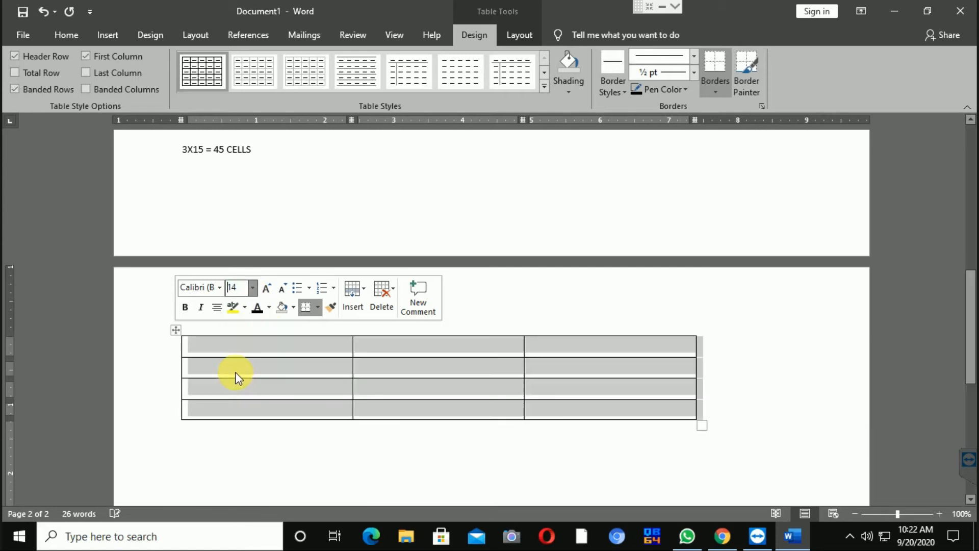
Step: Narrow the table to about 5.8 inches wide and enter the headings Subject, Marks 1 and Marks 2 in the first row
click(244, 344)
drag(703, 425, 584, 417)
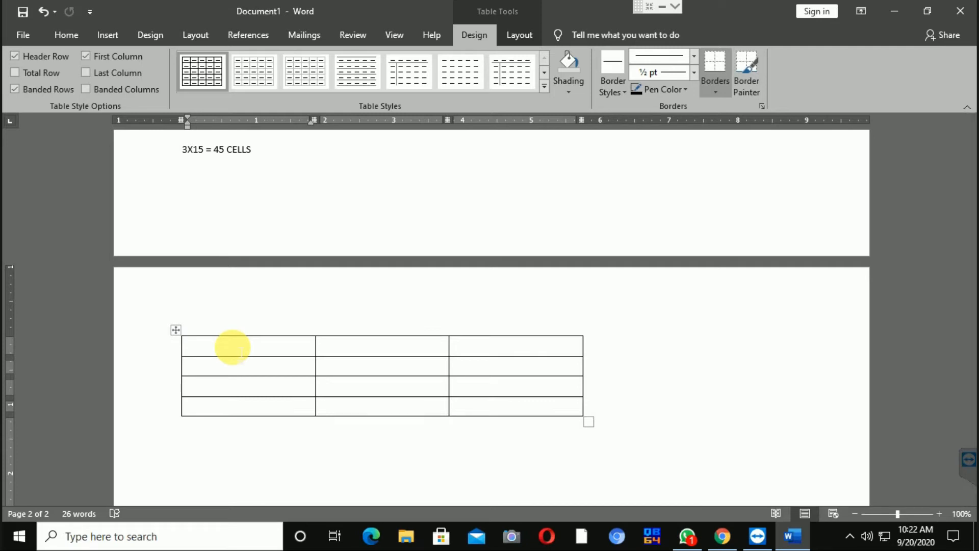
text(Subject)
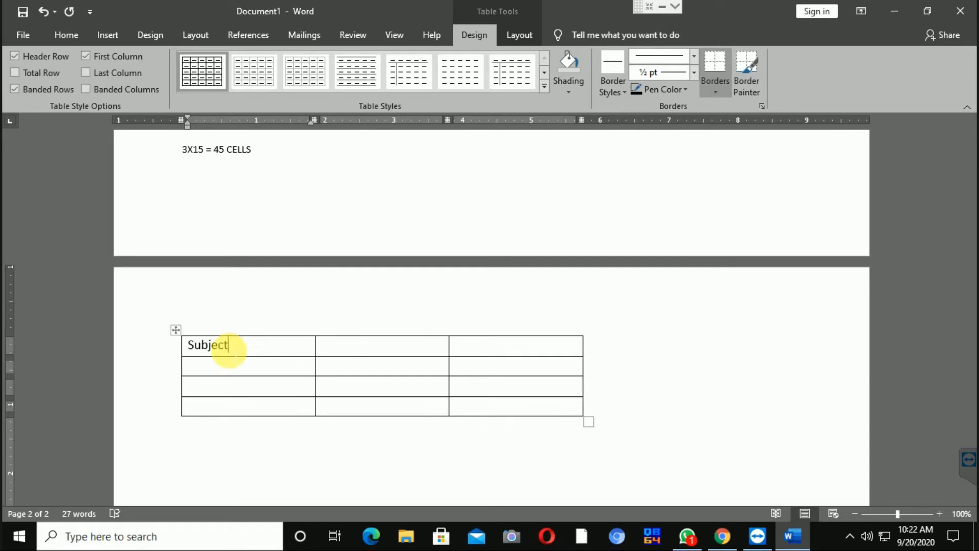
click(347, 346)
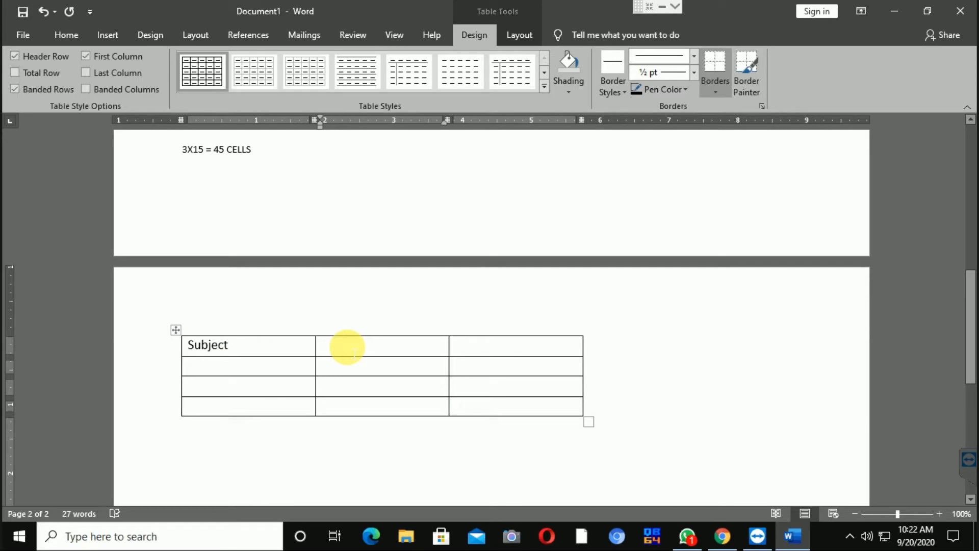
text(Marks)
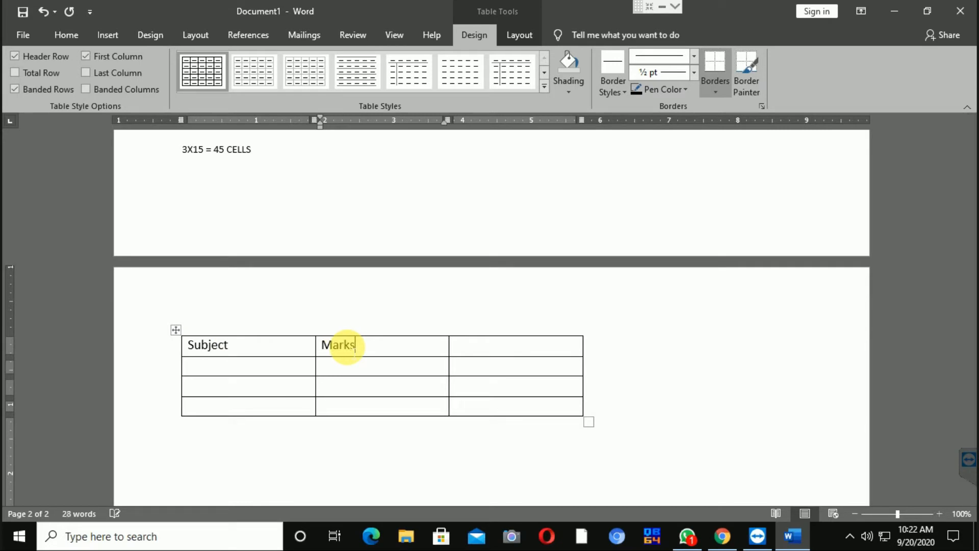
text( 1)
click(471, 347)
text(Ma)
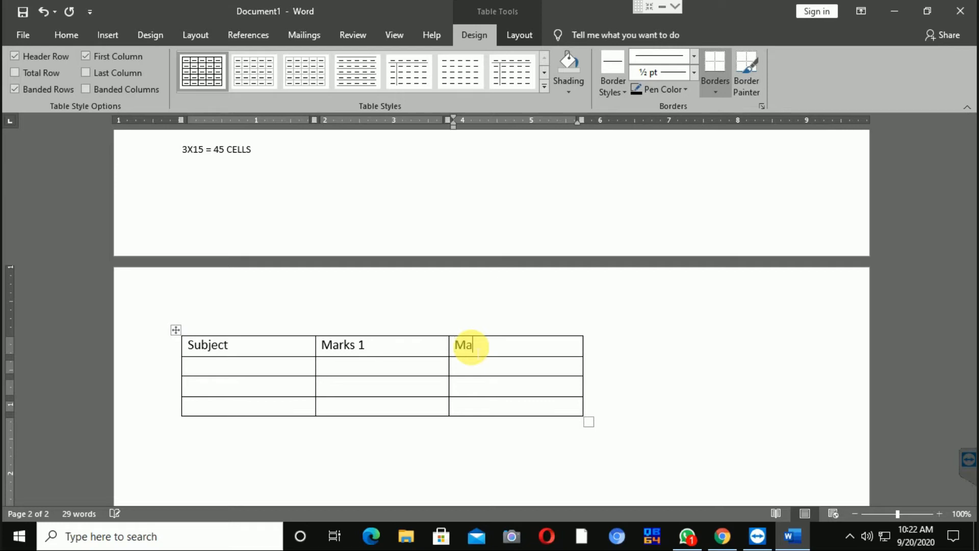
text(rks 2)
Step: Fill the Subject column with Computer, Science and Geography
click(289, 364)
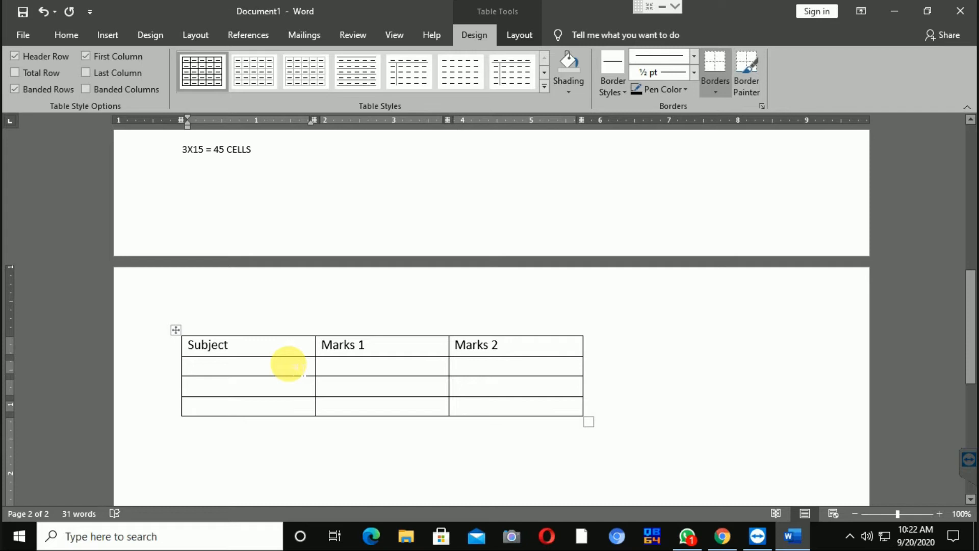
text(Computer)
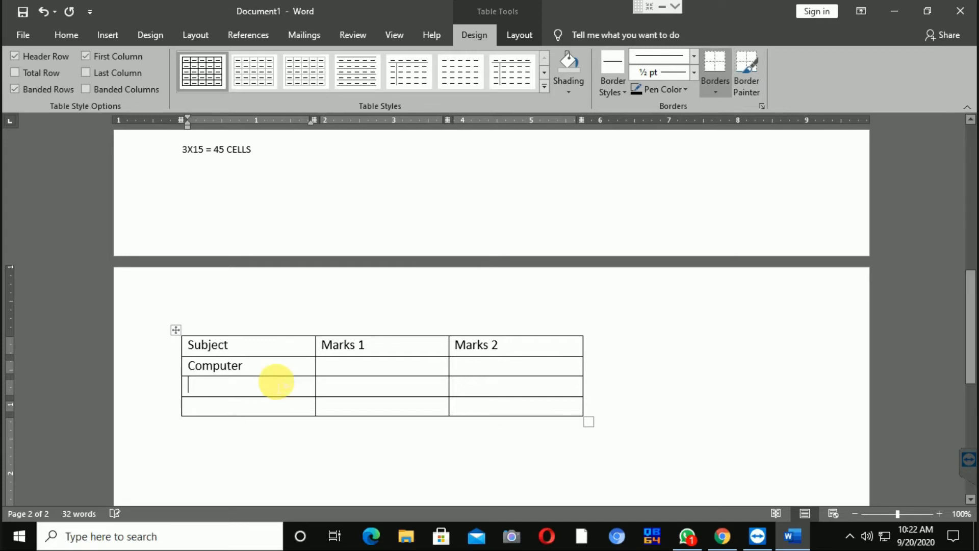
click(283, 383)
text(Science)
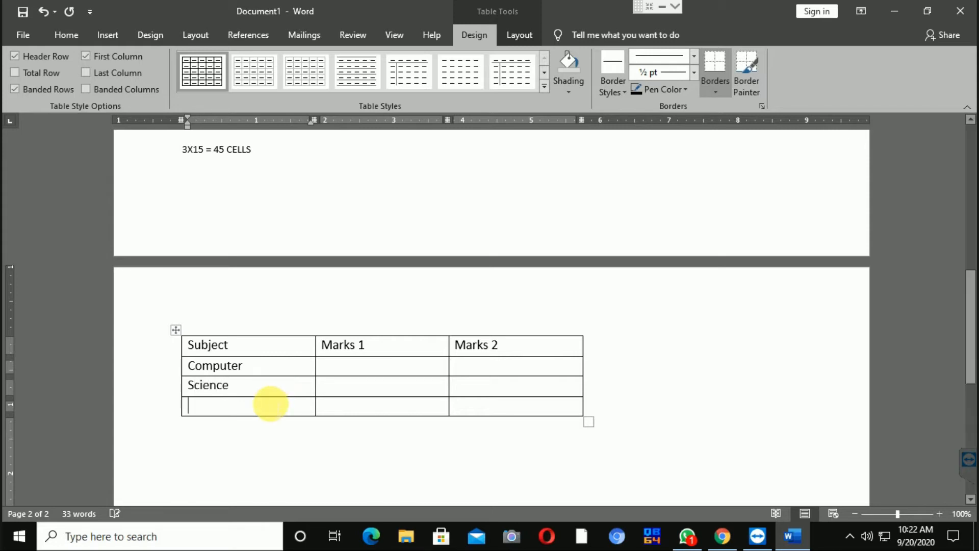
click(270, 404)
text(G)
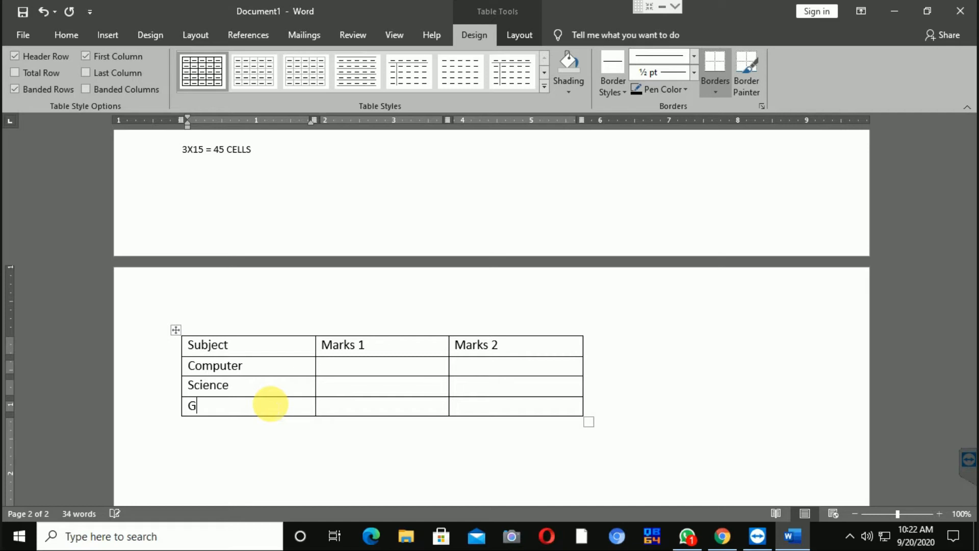
text(eography)
Step: Fill the Marks 1 column with 85 for Computer, 78 for Science and 90 for Geography
click(380, 374)
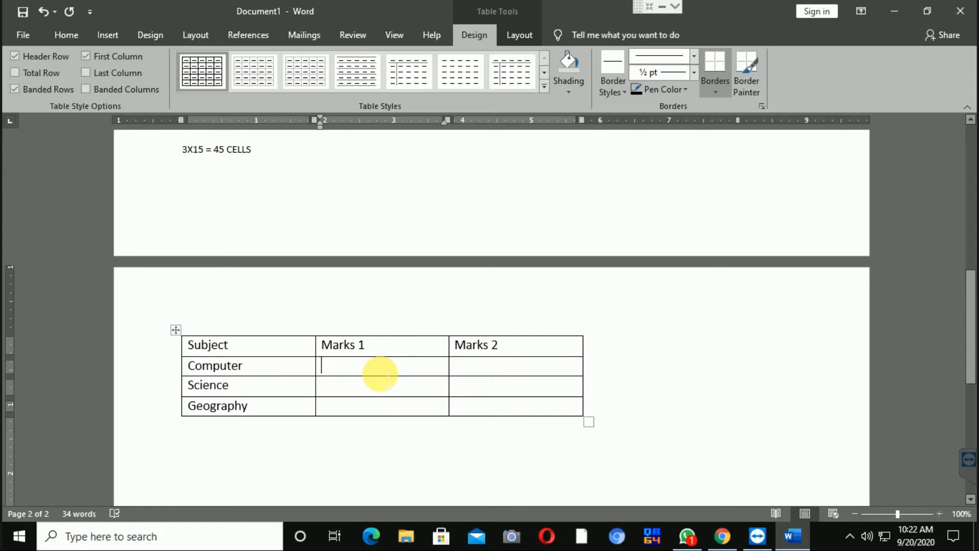
text(85)
click(376, 385)
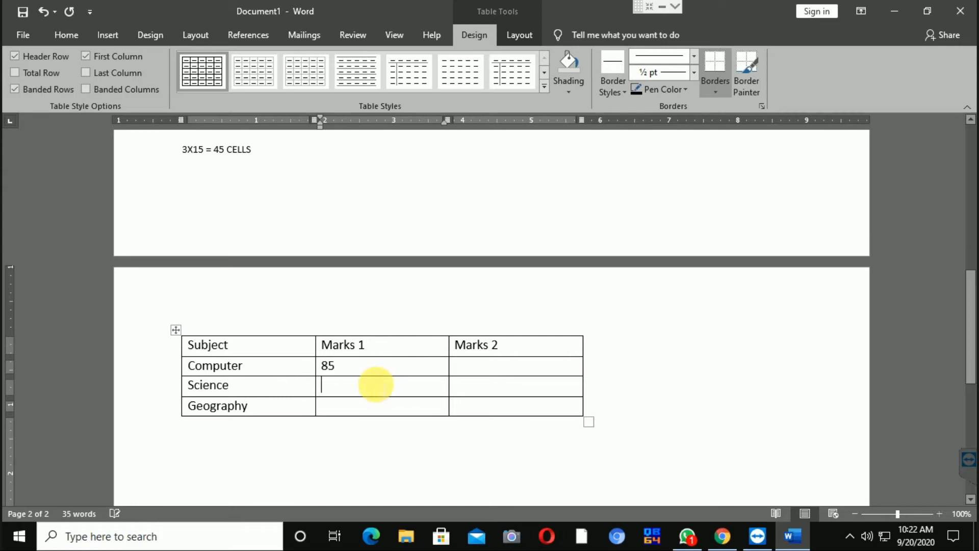
text(78)
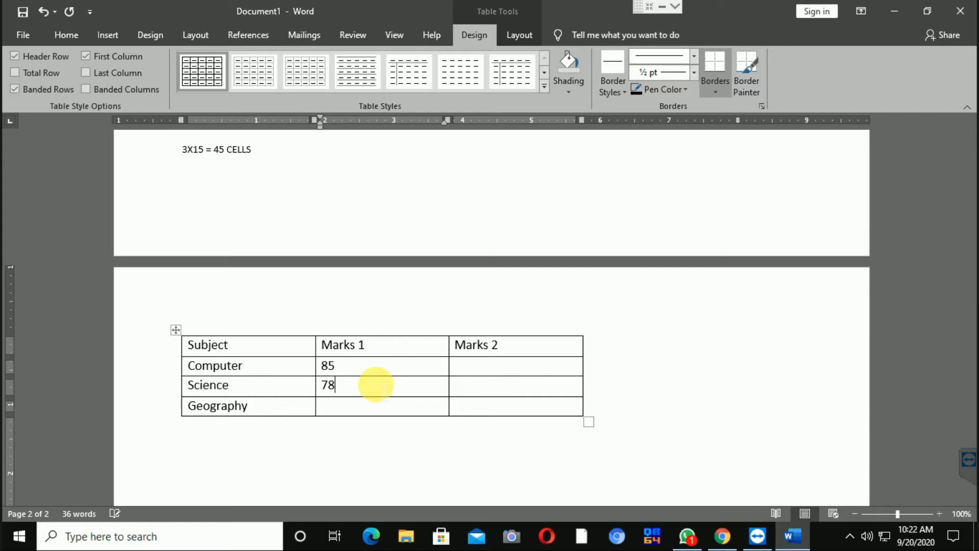
click(366, 407)
text(90)
Step: Fill the Marks 2 column with 87 for Computer, 99 for Science and 80 for Geography
click(469, 368)
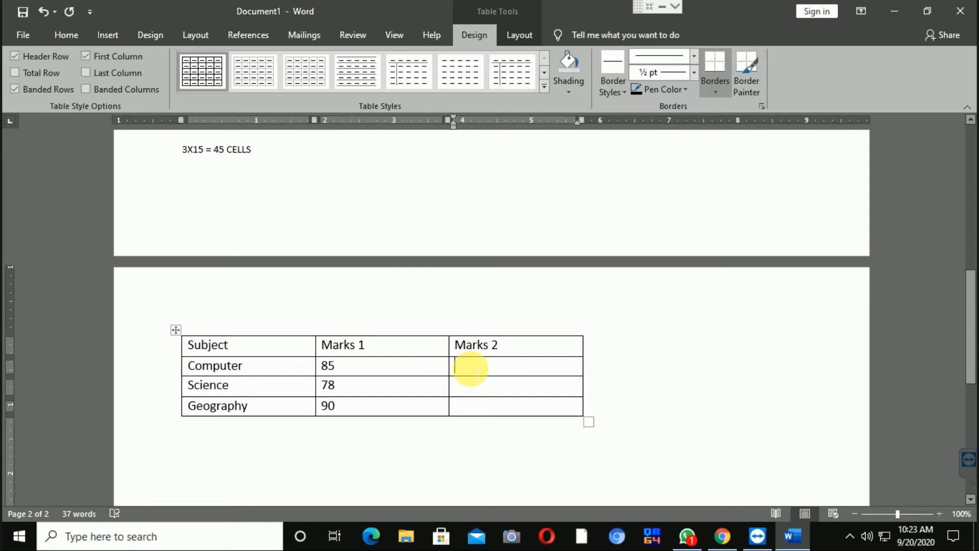
text(87)
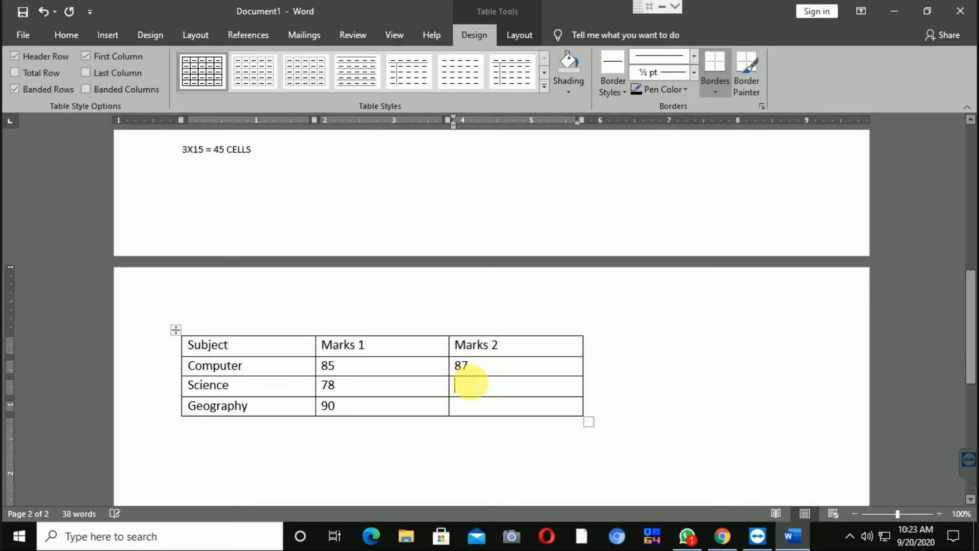
text(99)
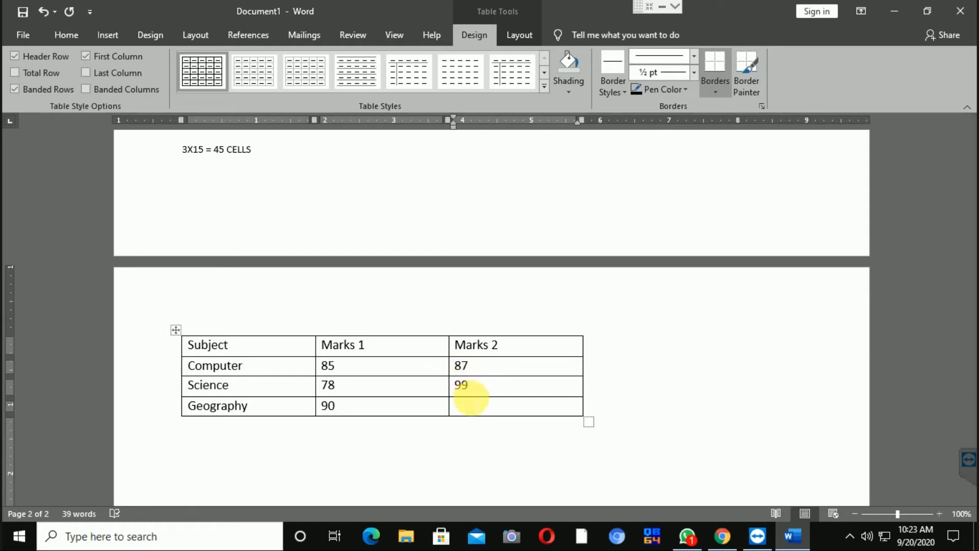
click(470, 406)
text(80)
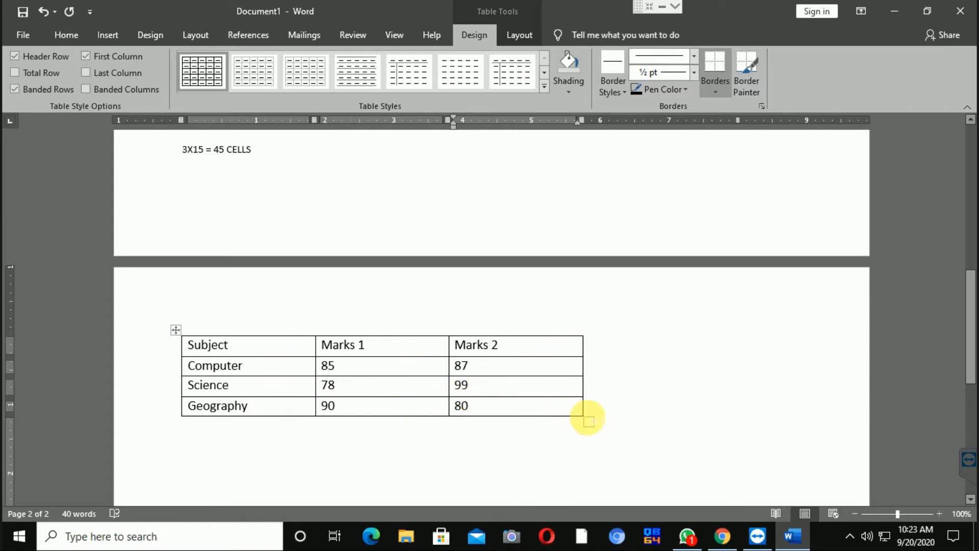
Step: Shrink the marks table to about 2.6 inches wide and center the whole table between the page margins
click(589, 422)
drag(589, 422, 401, 412)
drag(389, 412, 345, 411)
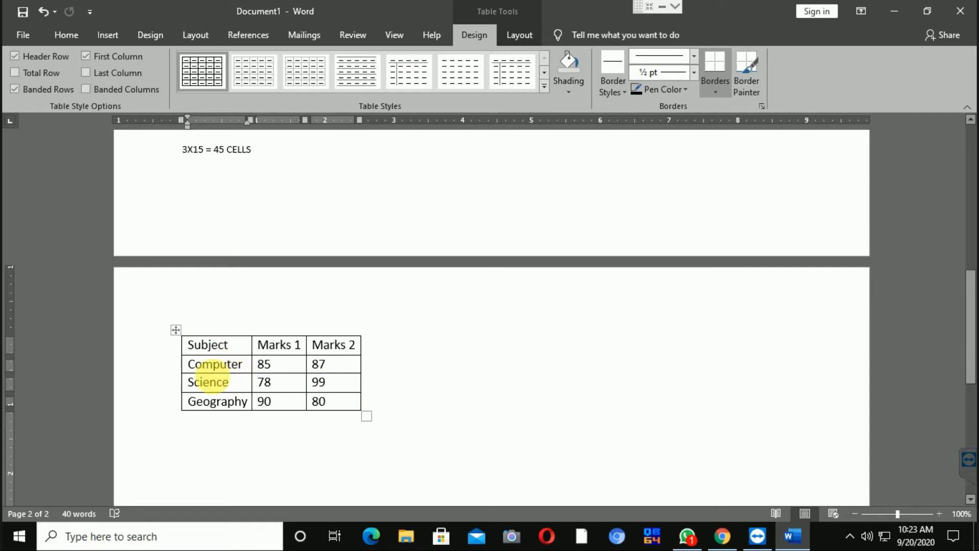
click(332, 364)
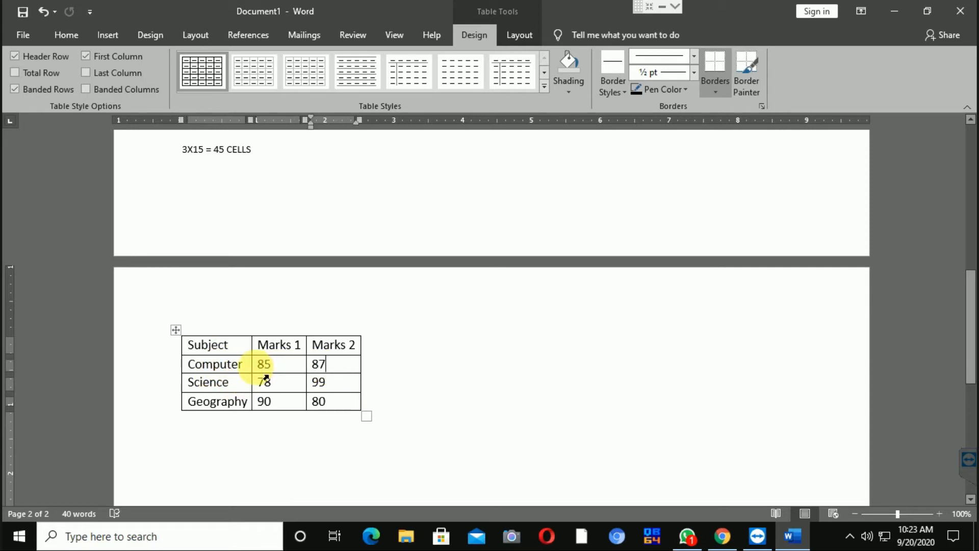
click(177, 330)
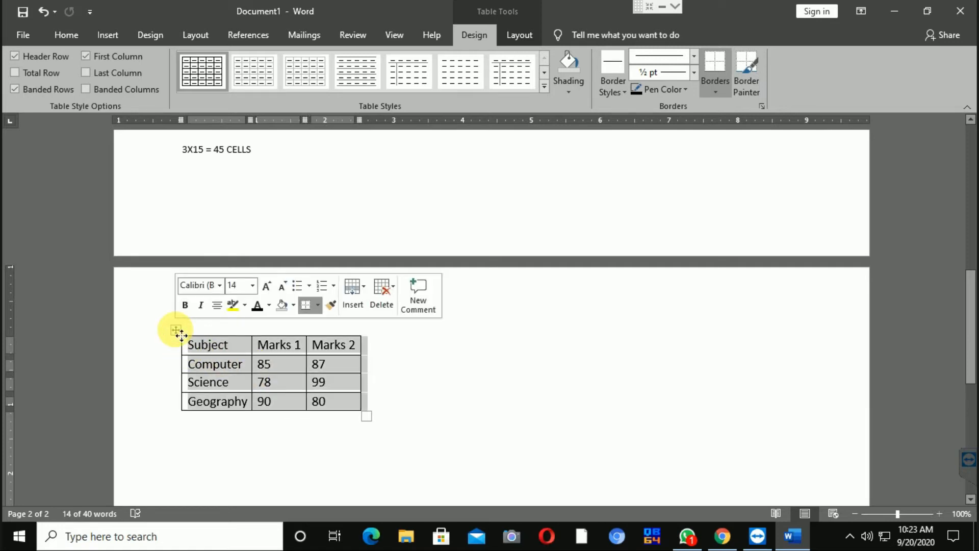
click(218, 305)
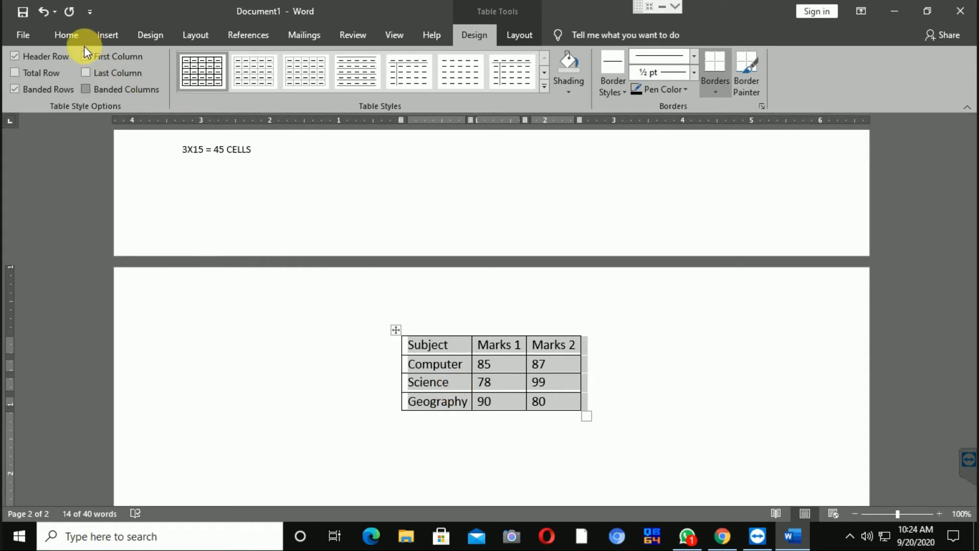
Step: Try top and bottom text alignments on all marks table cells and settle on centering horizontally and vertically
click(65, 36)
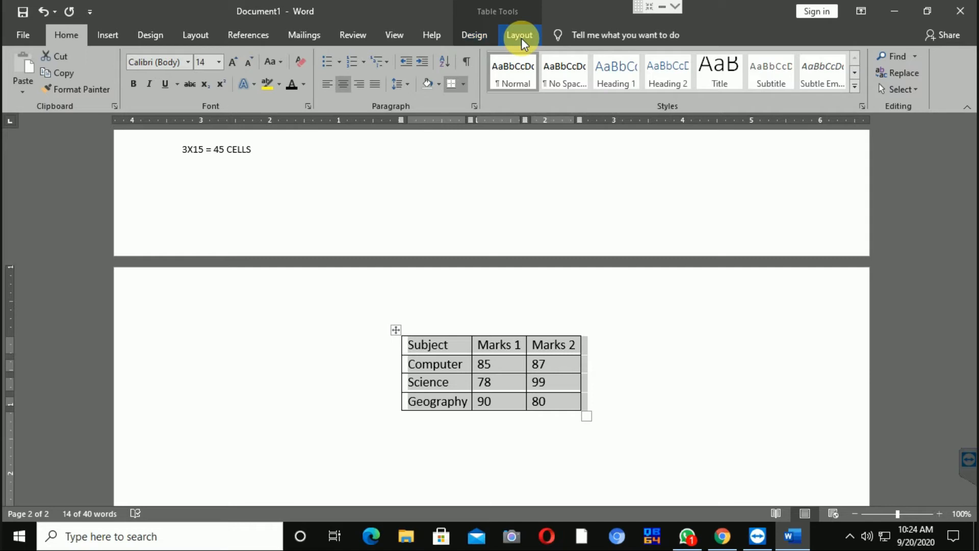
click(470, 38)
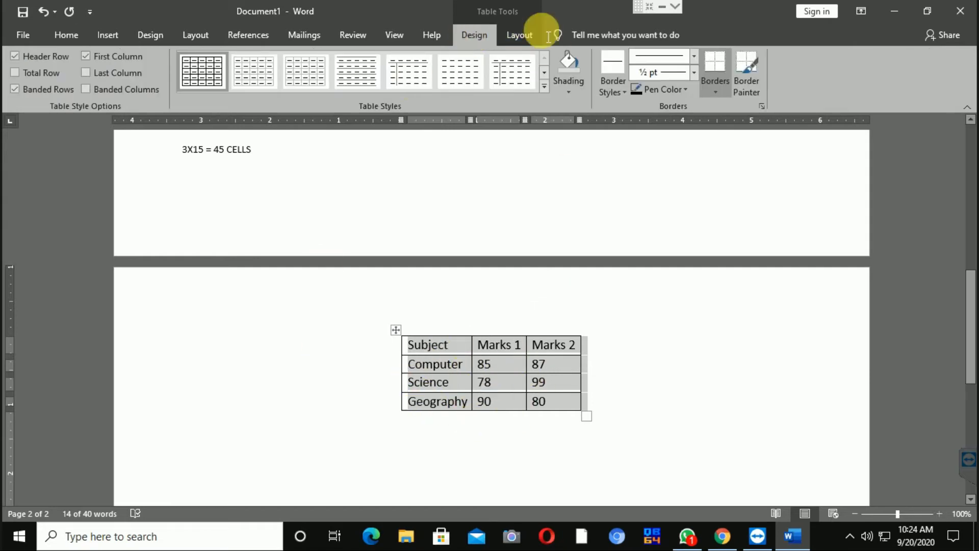
click(519, 35)
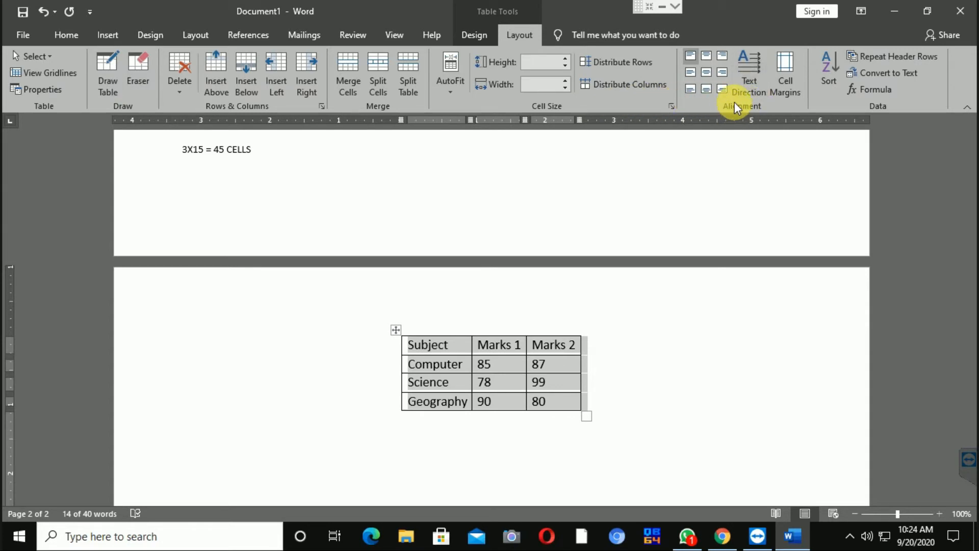
click(707, 56)
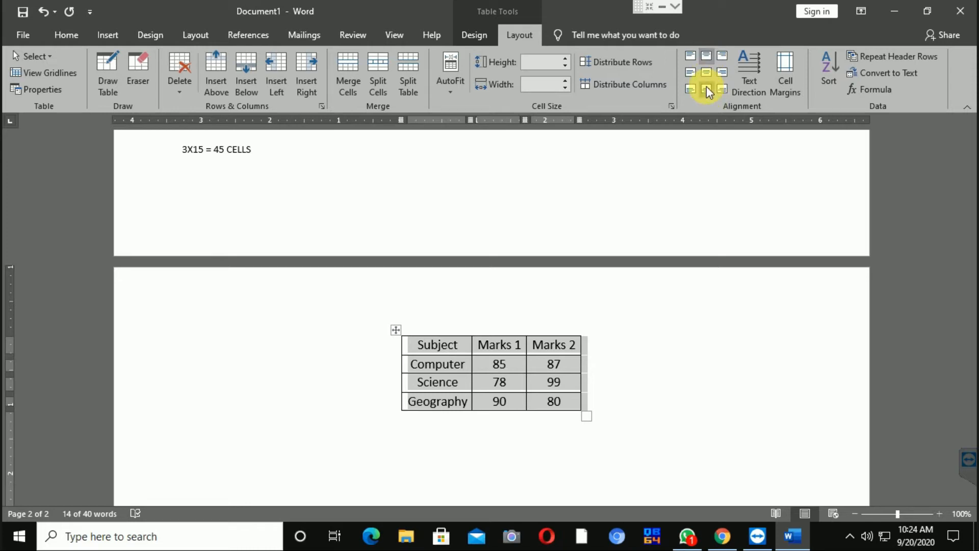
click(706, 89)
click(706, 78)
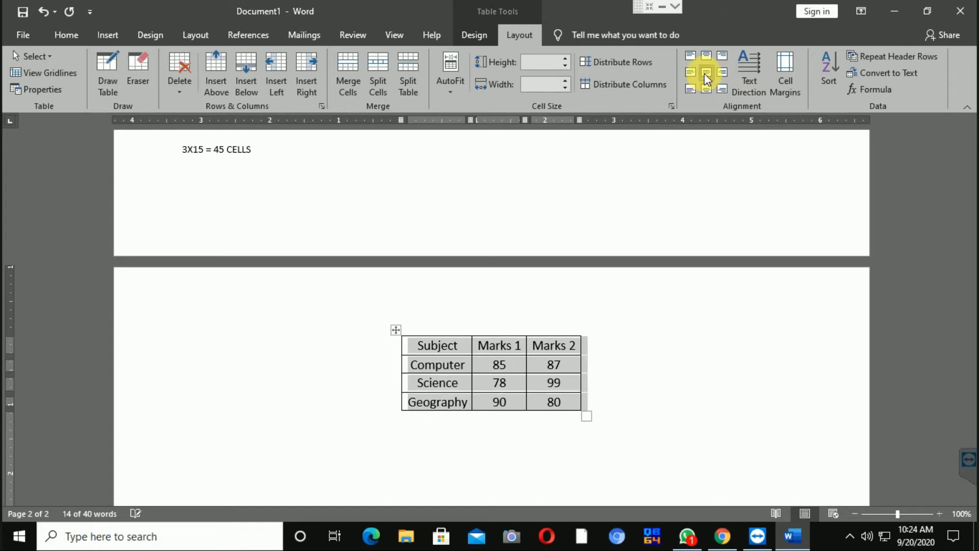
click(705, 58)
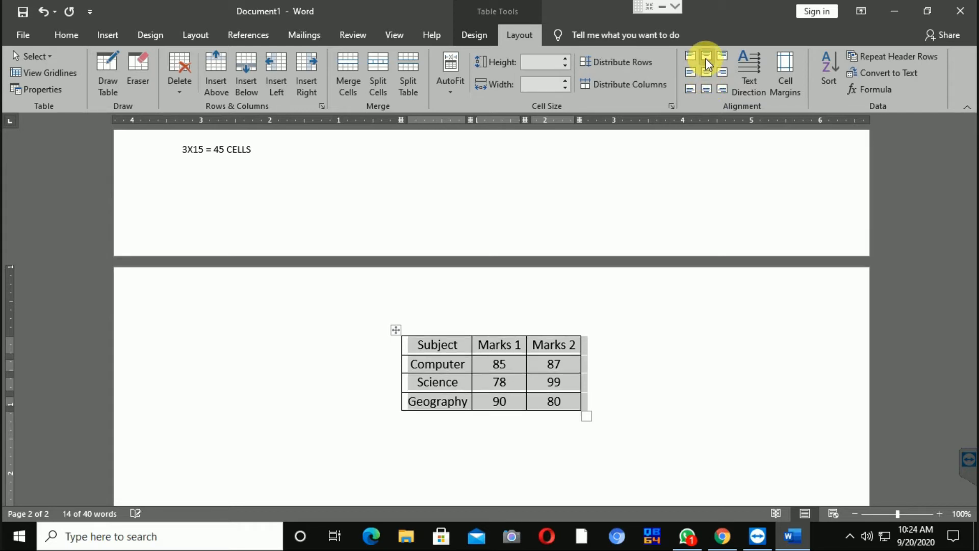
click(693, 57)
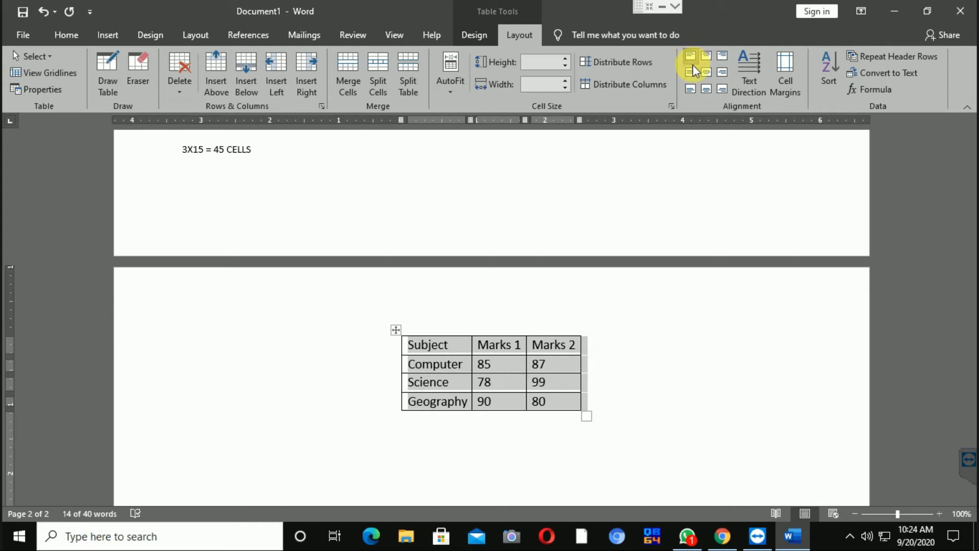
click(690, 75)
click(707, 73)
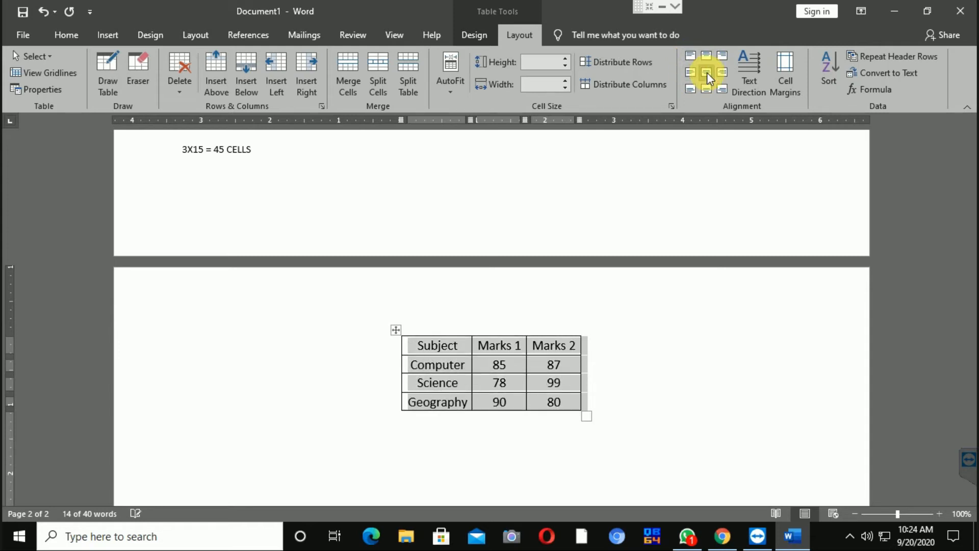
Step: Enlarge the marks table to about 4.3 inches wide and try top-left, top-center and top-right text alignment on all cells
drag(592, 419, 690, 468)
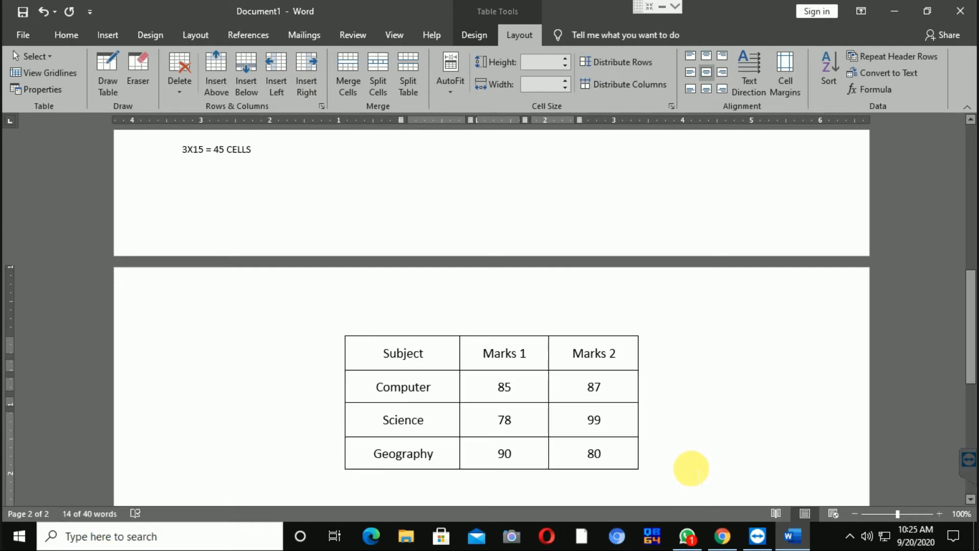
click(692, 62)
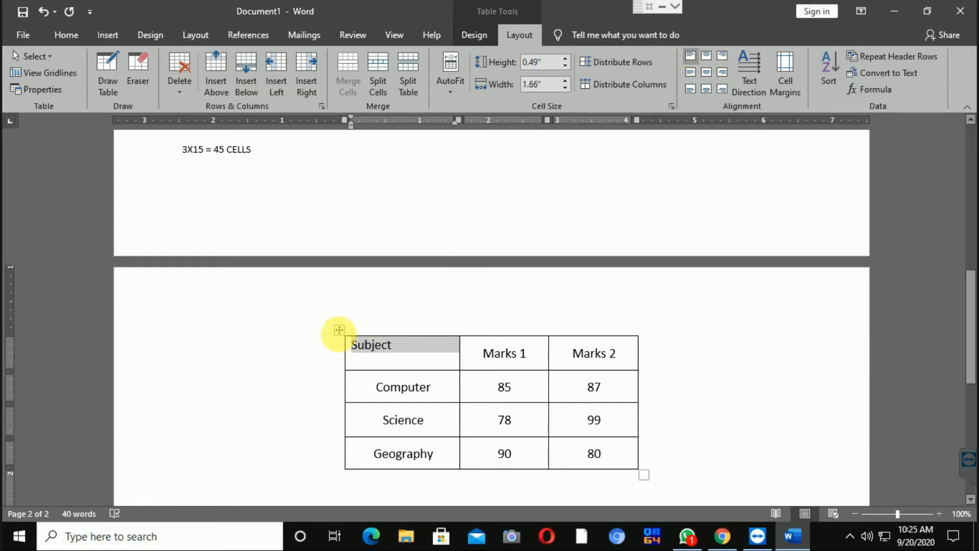
click(339, 331)
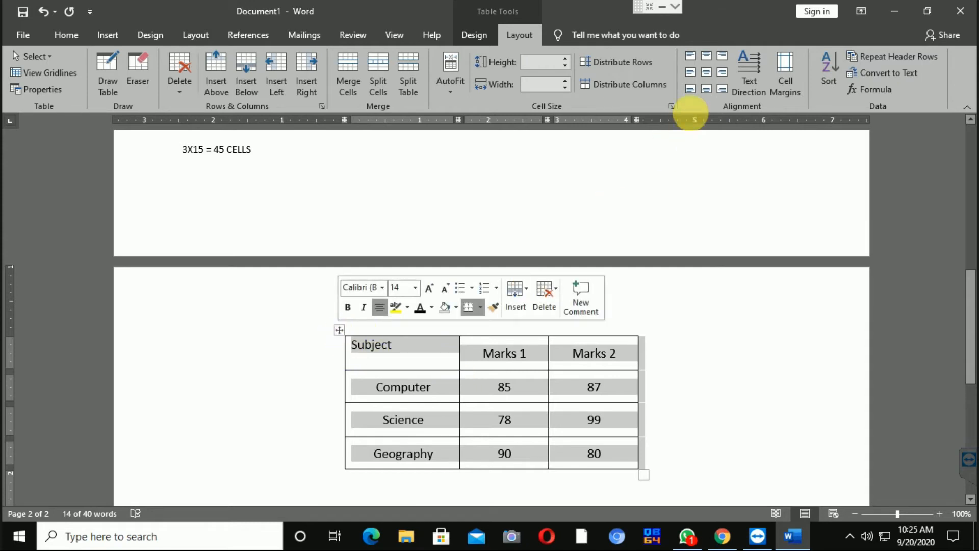
click(690, 57)
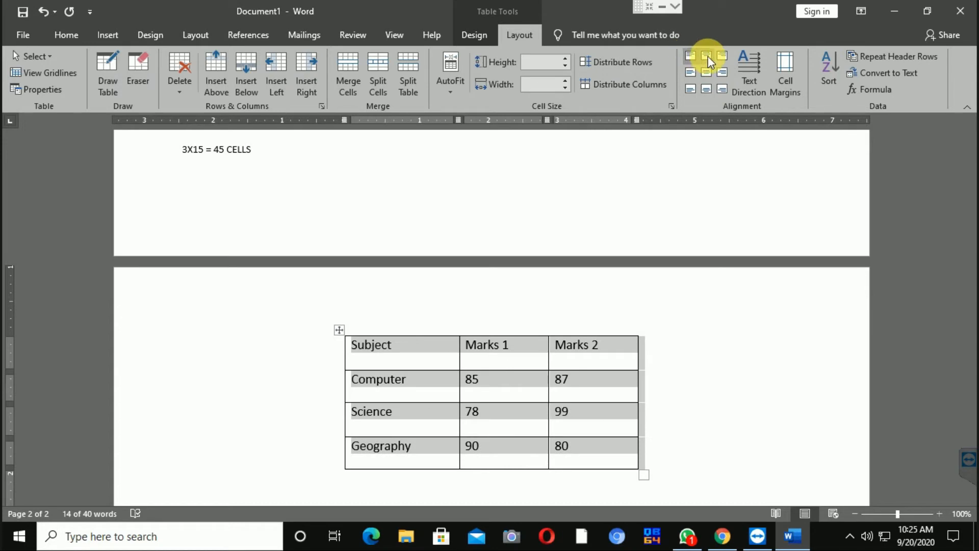
click(708, 56)
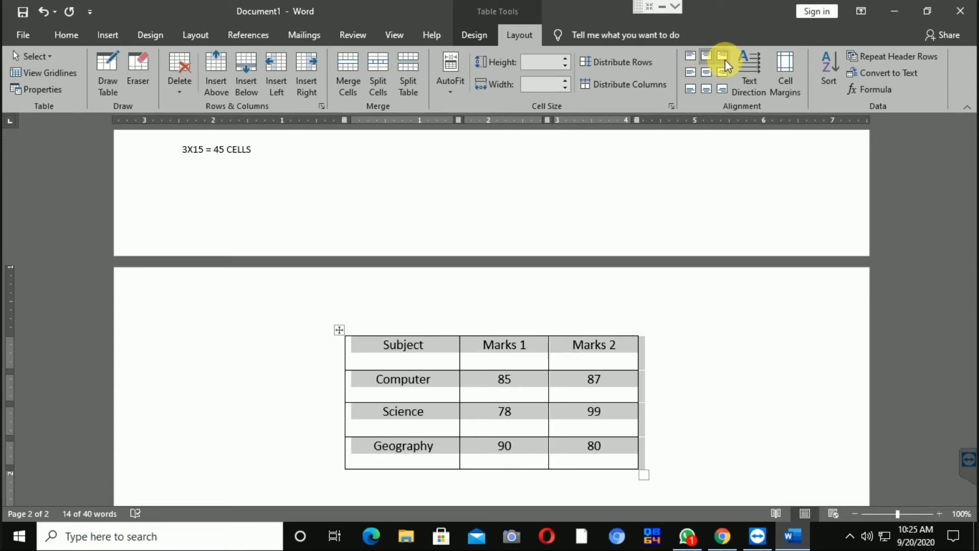
click(725, 60)
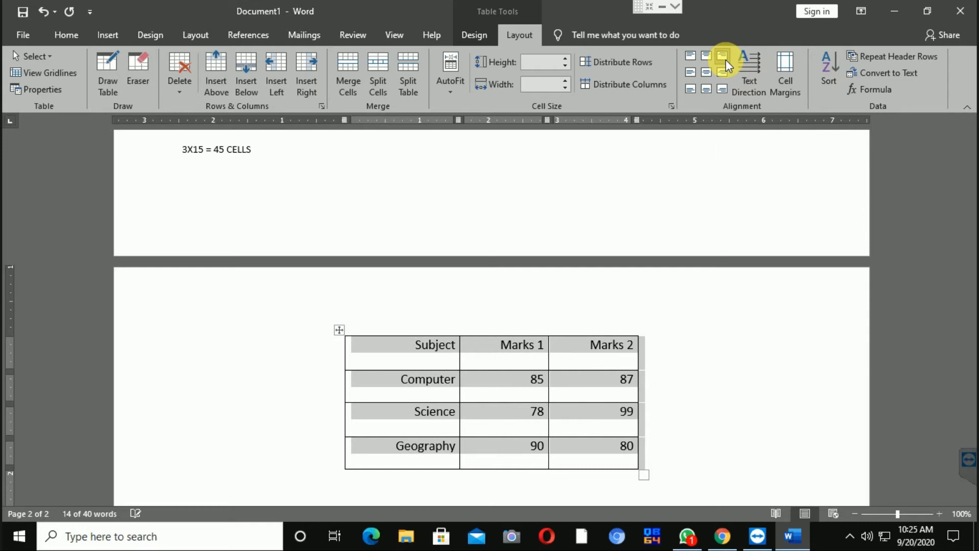
Step: Try center-left, center, center-right and bottom-right text alignment on all marks table cells
click(685, 74)
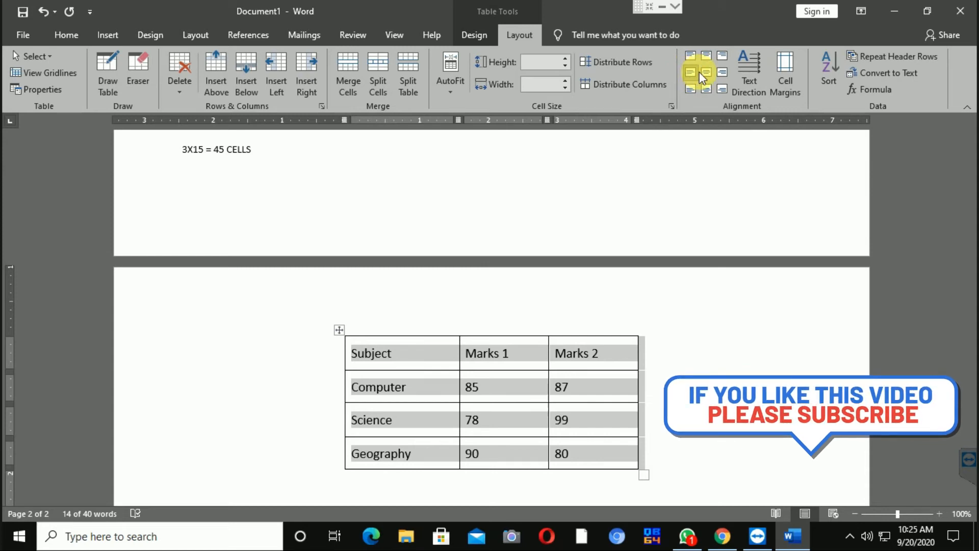
click(706, 76)
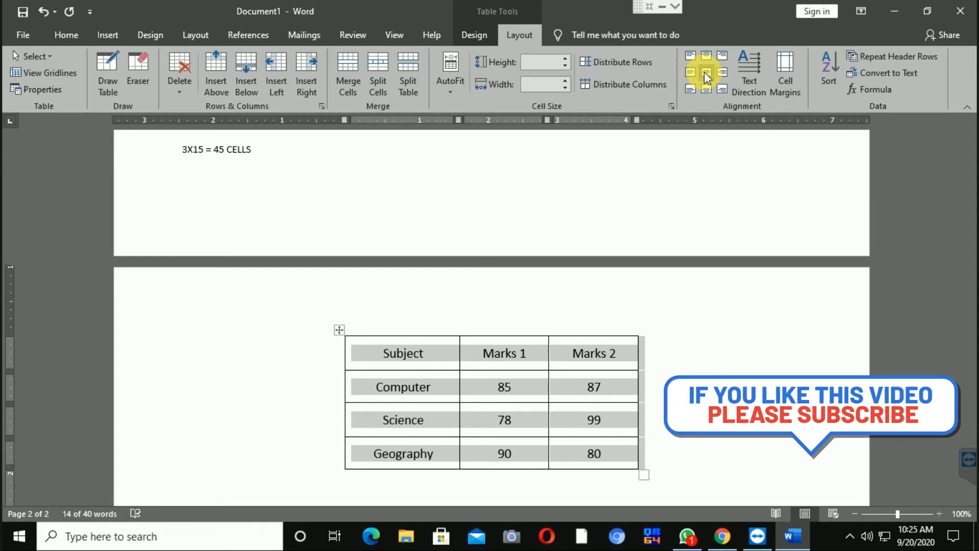
click(723, 73)
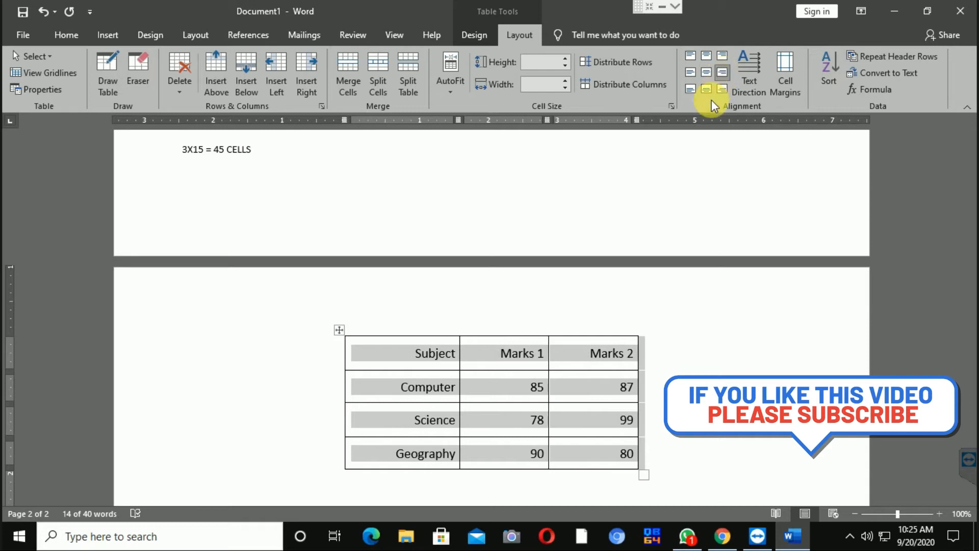
click(718, 90)
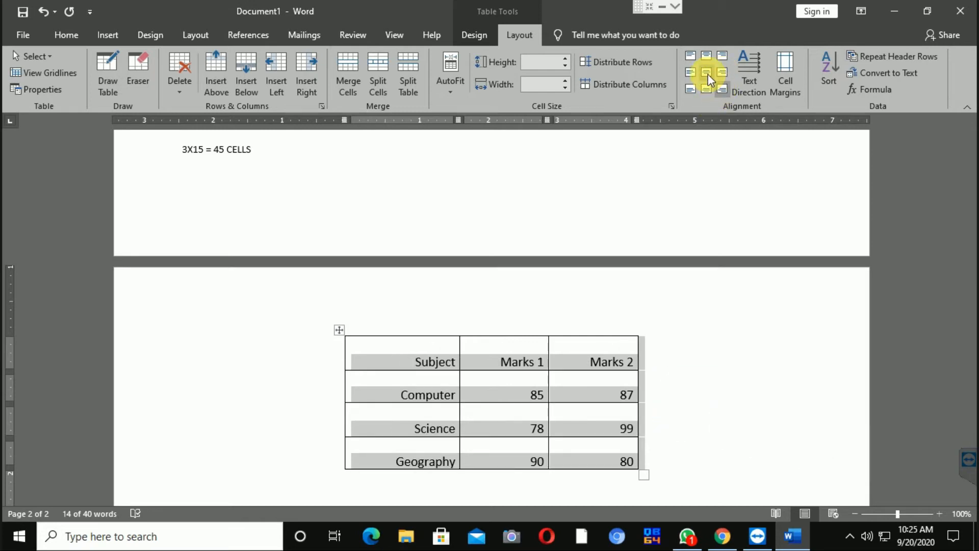
Step: Center the text in all cells horizontally and vertically and shrink the table to about 3.1 inches wide
click(707, 73)
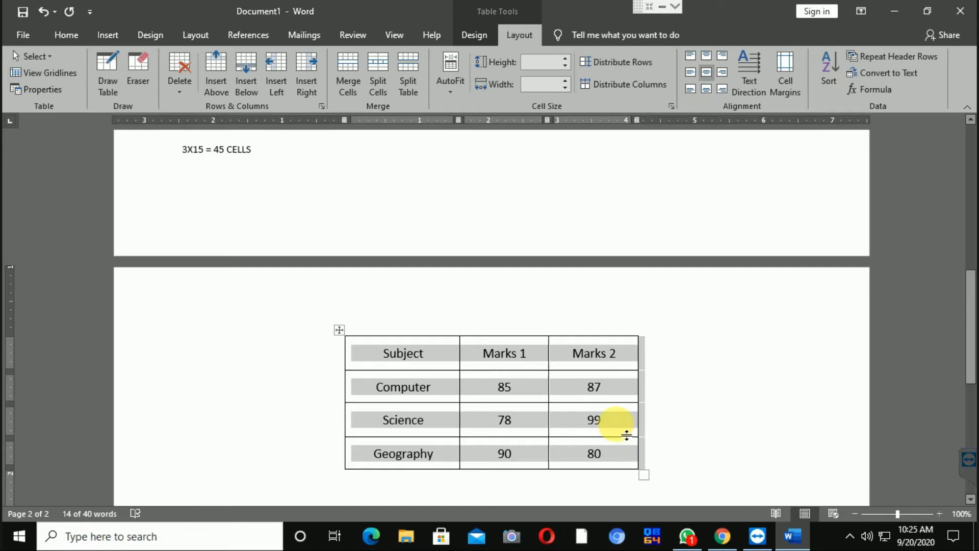
click(623, 430)
mouse_move(644, 477)
mouse_down()
mouse_move(573, 436)
mouse_move(585, 471)
mouse_up()
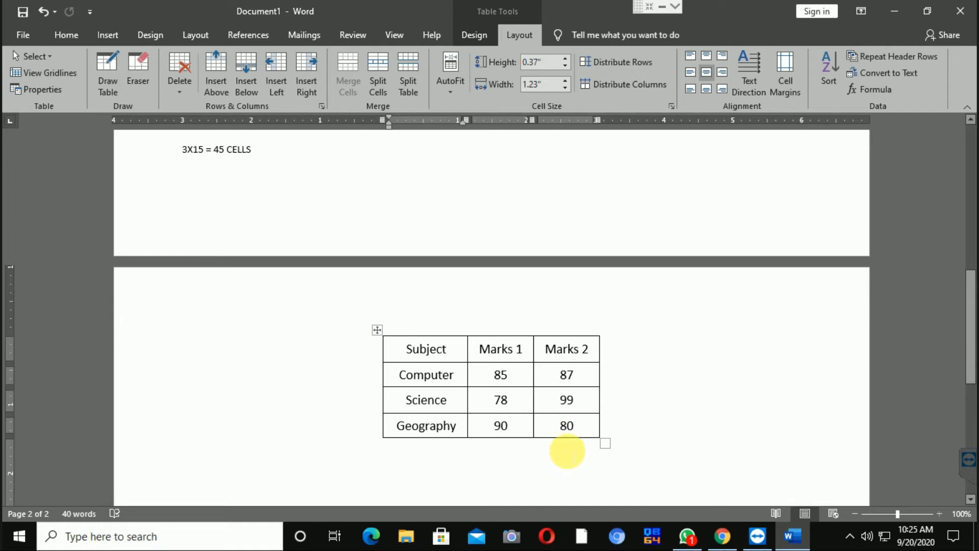
Step: Shade the header row cells Subject, Marks 1 and Marks 2 with a medium-light blue theme color
drag(396, 359, 540, 353)
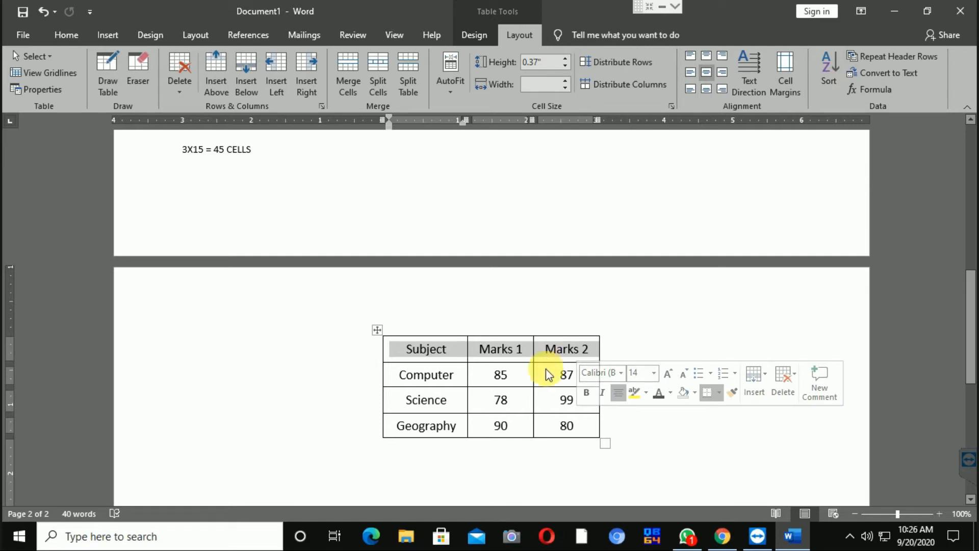
click(428, 350)
drag(395, 357, 562, 361)
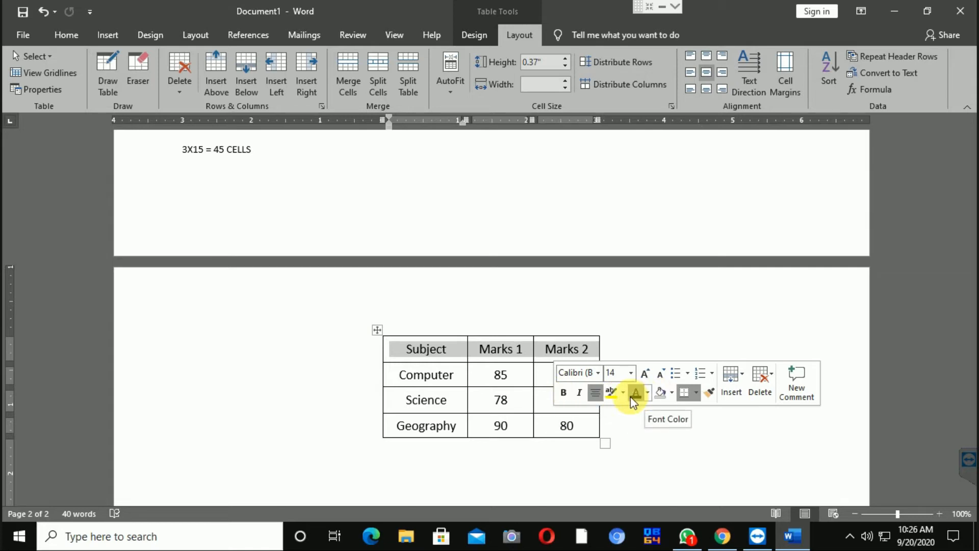
click(671, 397)
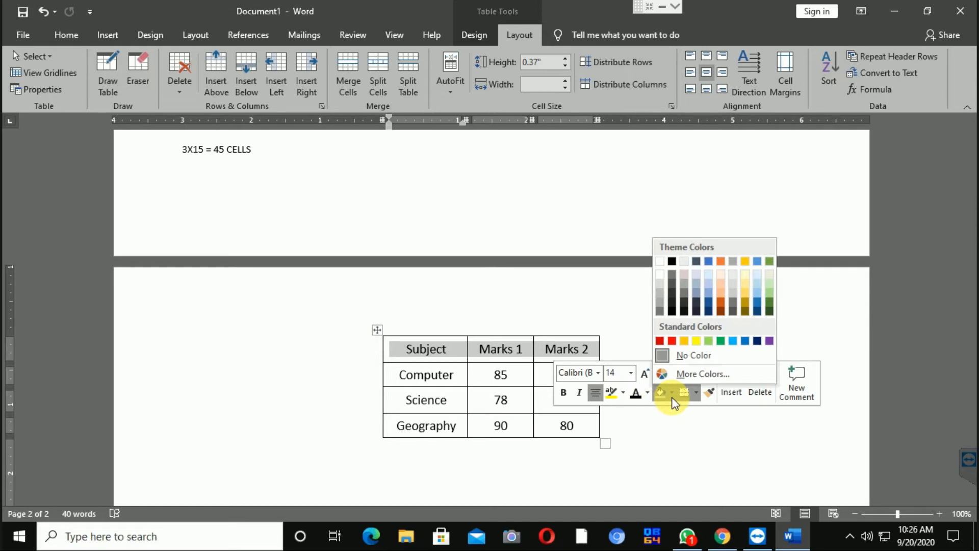
click(710, 294)
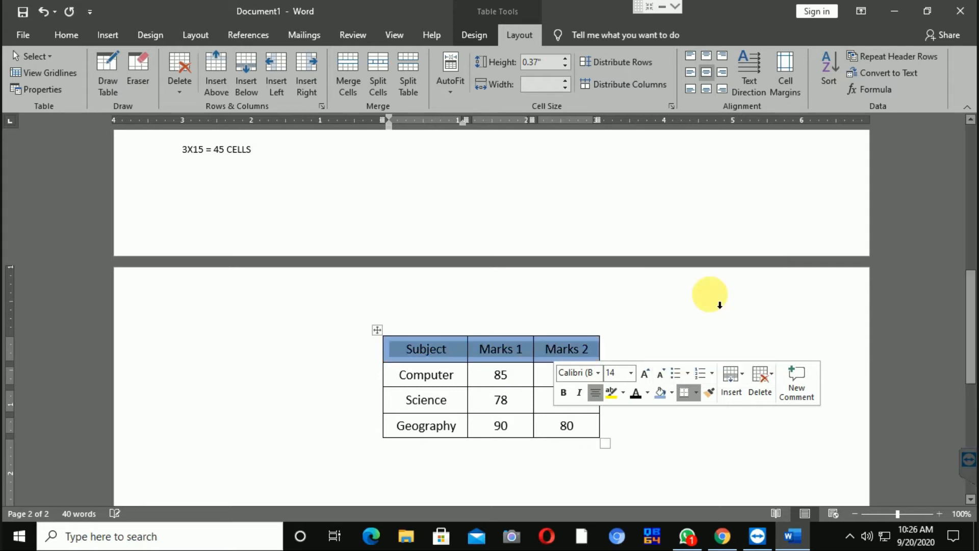
click(517, 352)
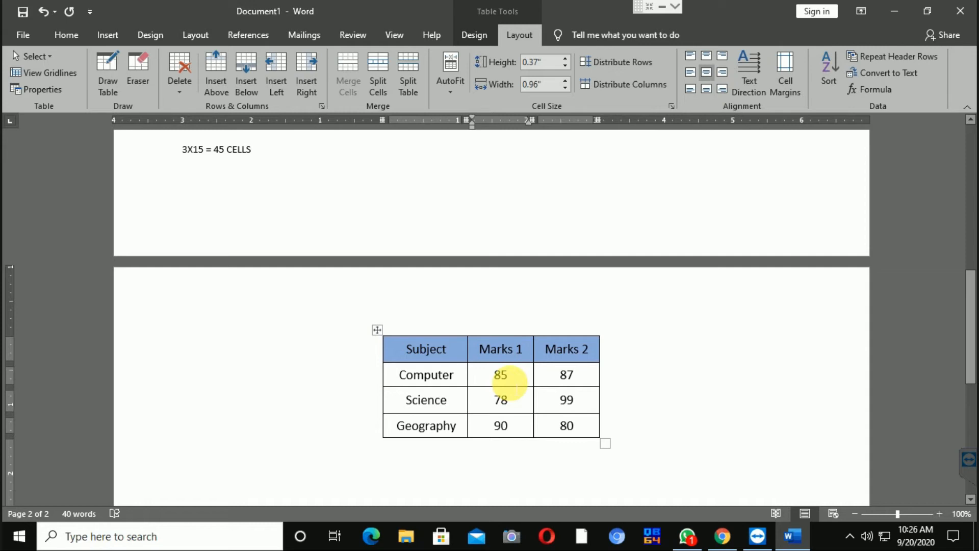
Step: Shade the Computer, Science and Geography cells with the standard light green color
drag(386, 376, 408, 431)
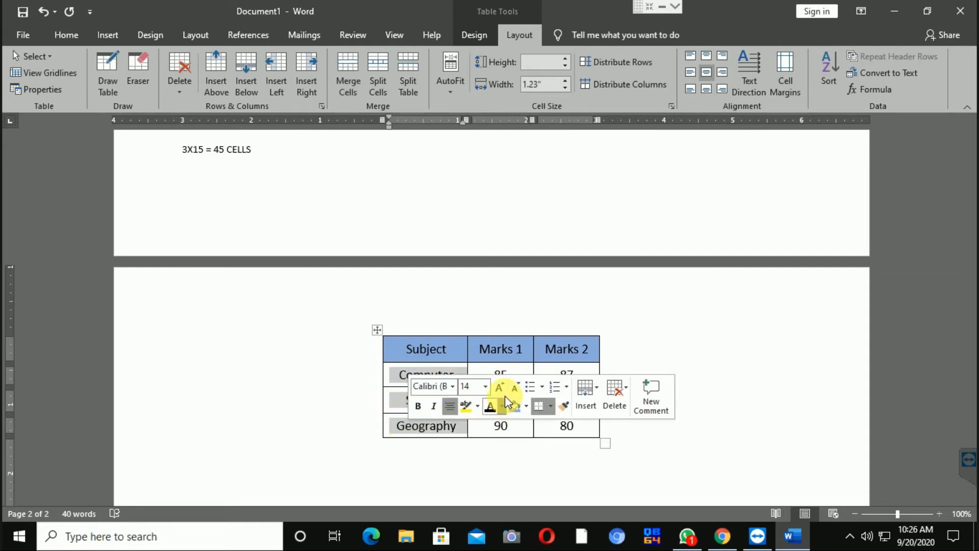
click(393, 400)
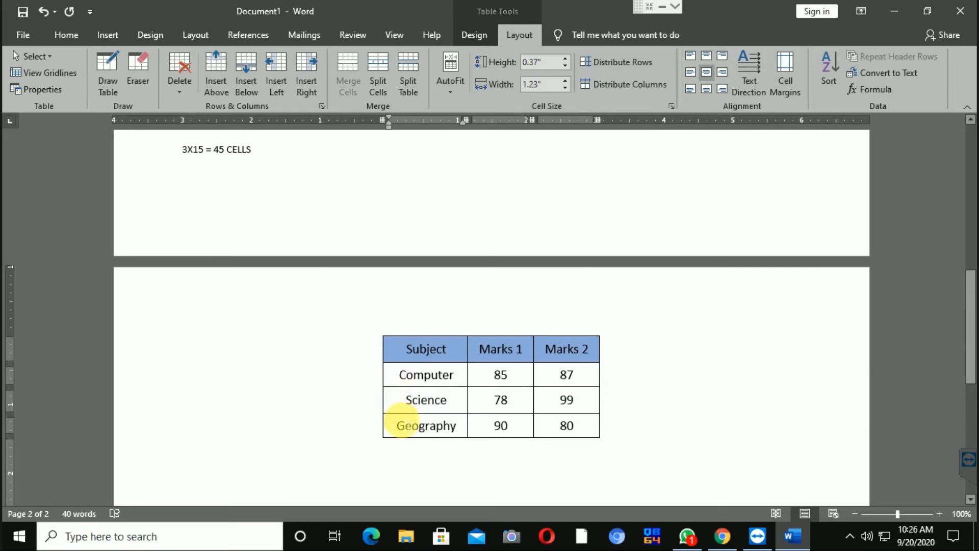
drag(402, 434, 406, 437)
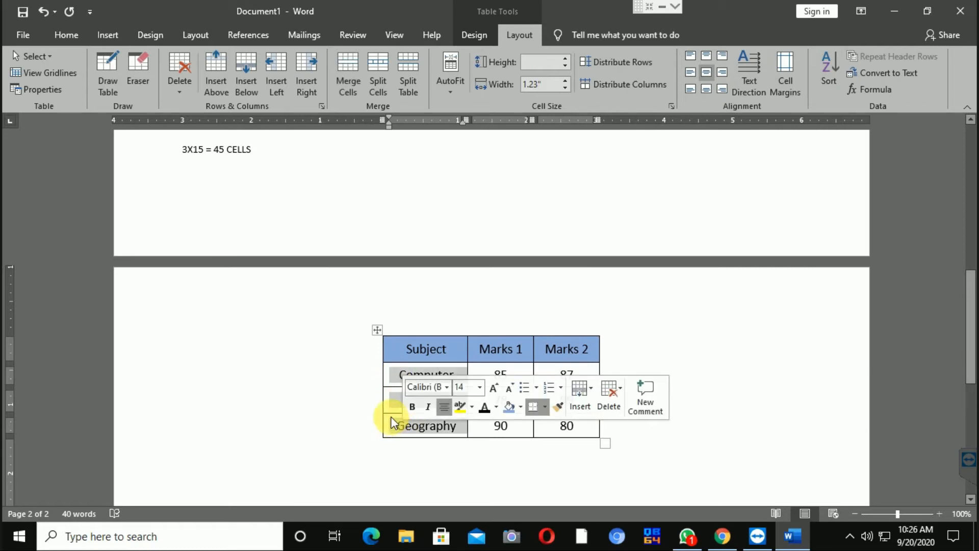
click(522, 407)
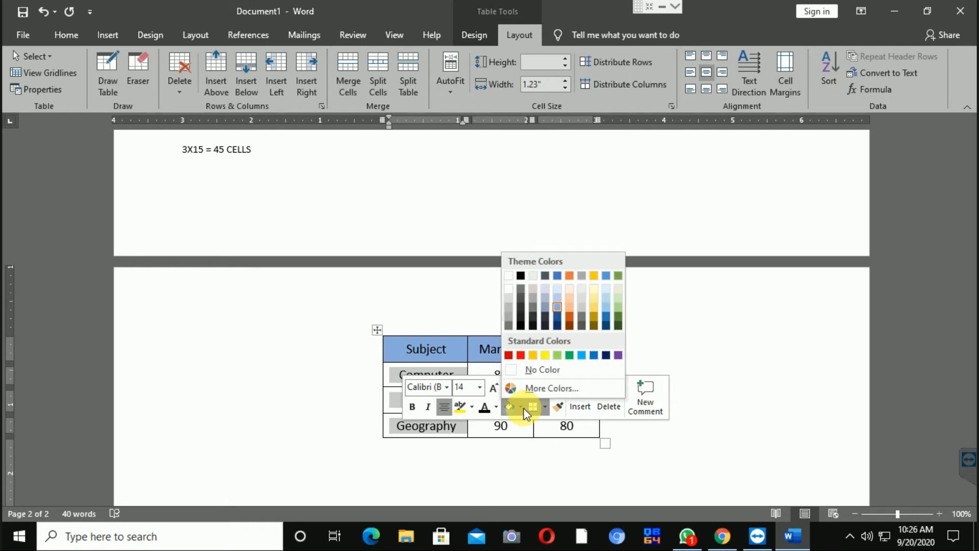
click(559, 356)
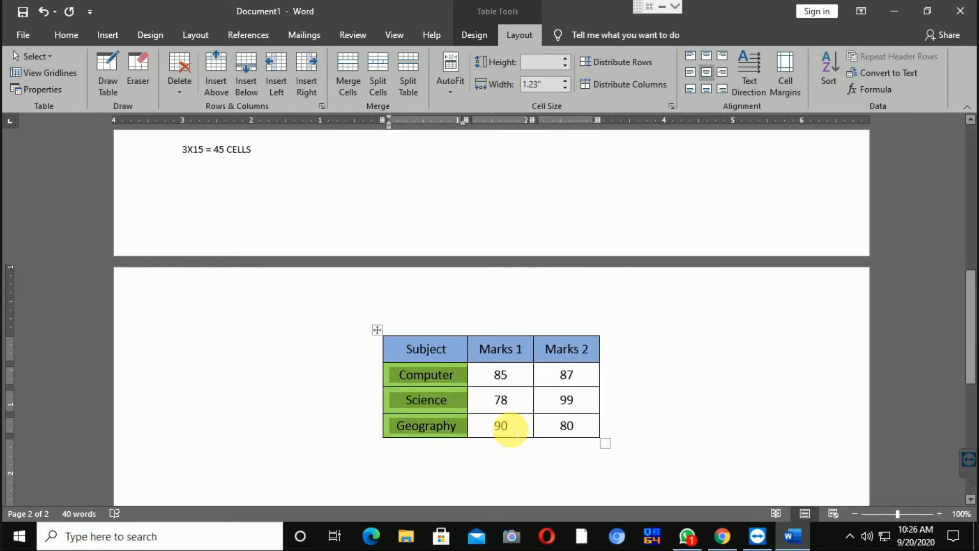
click(509, 427)
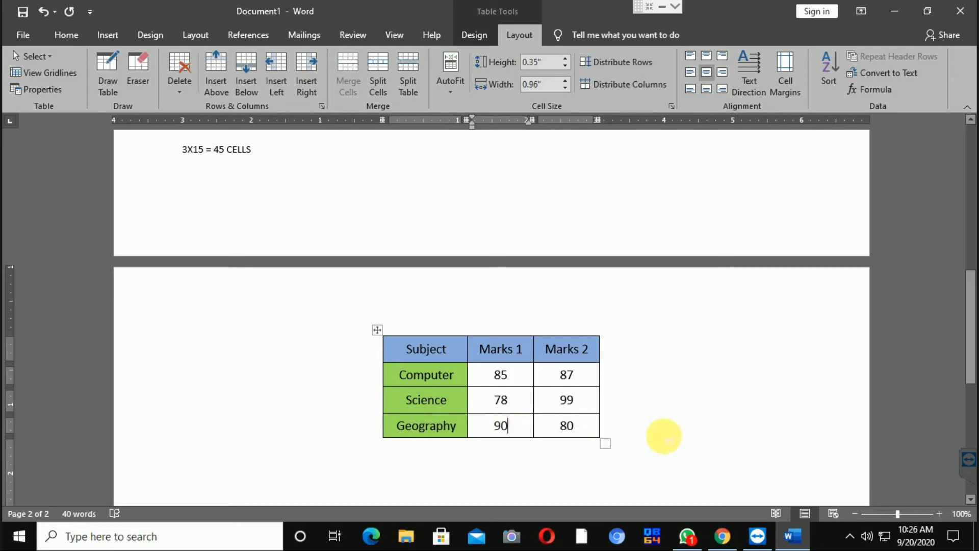
Step: Insert a table with 3 columns and 4 rows below the shaded marks table and enlarge its row heights
click(664, 436)
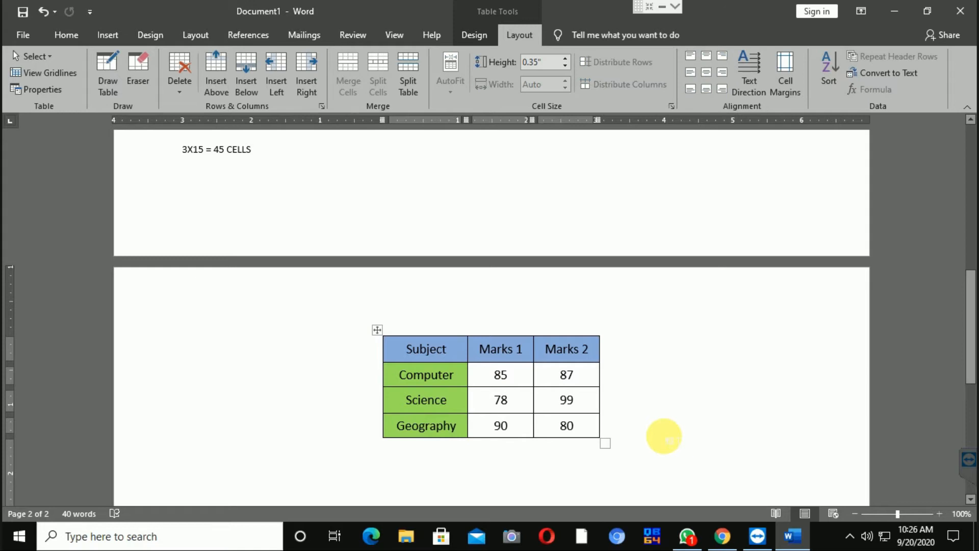
key(Down)
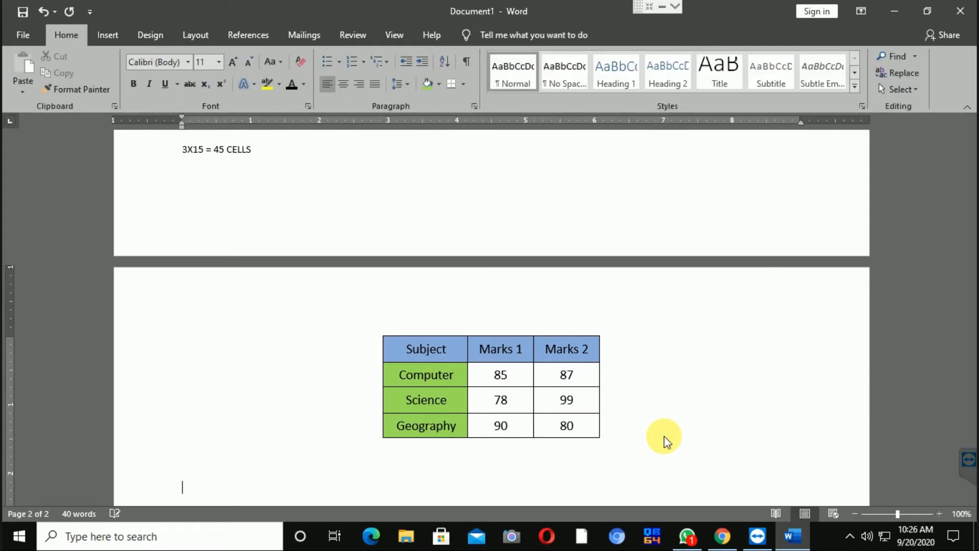
scroll(612, 431, down, 3)
scroll(552, 423, down, 2)
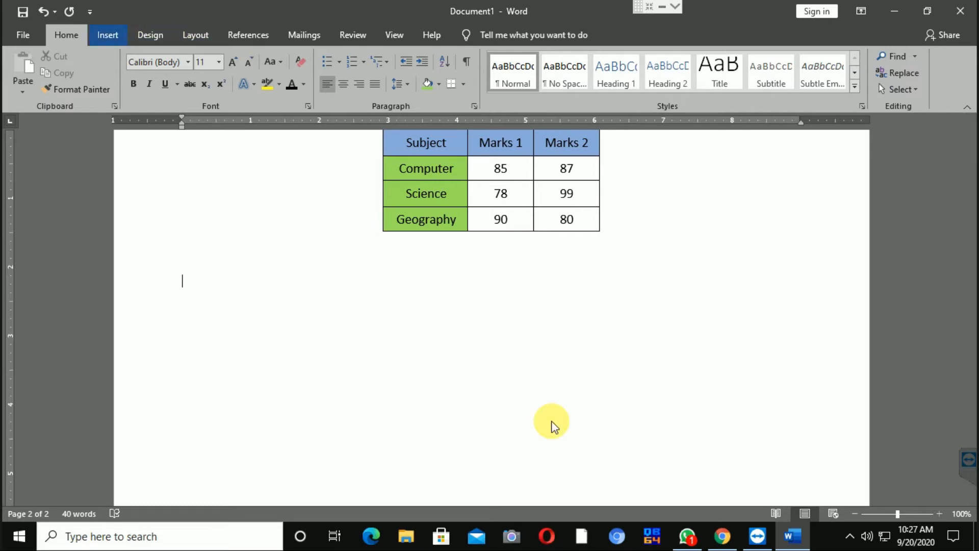
click(107, 35)
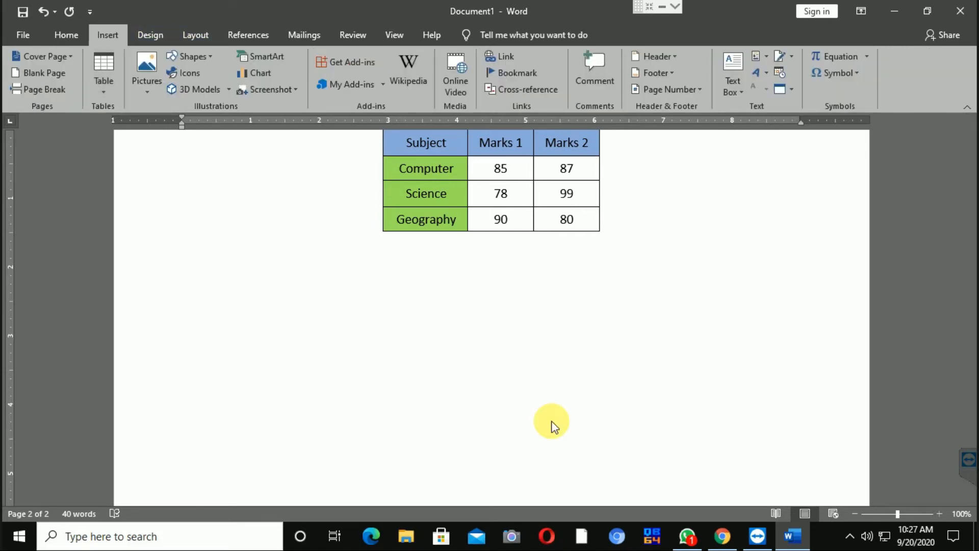
click(104, 77)
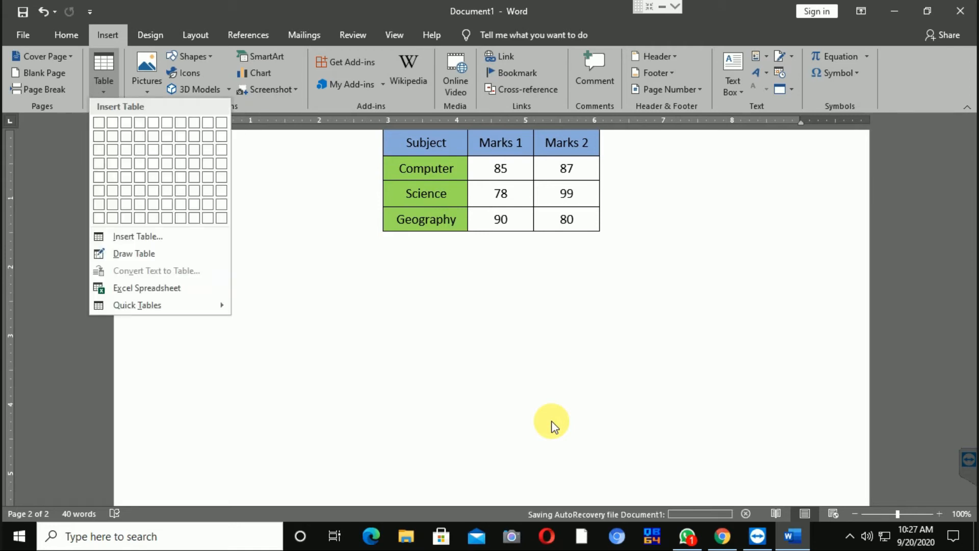
key(i)
key(Return)
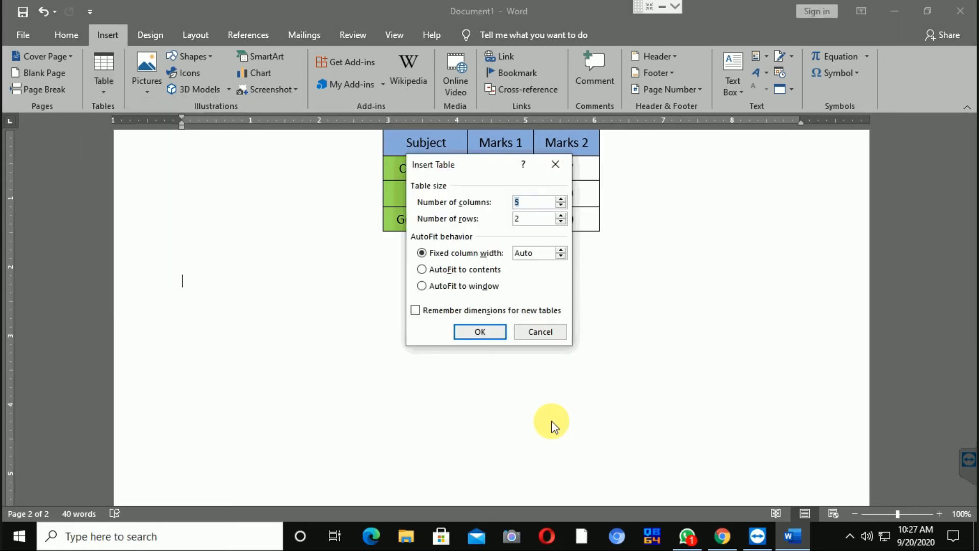
key(BackSpace)
text(3)
key(Tab)
key(BackSpace)
text(4)
key(Return)
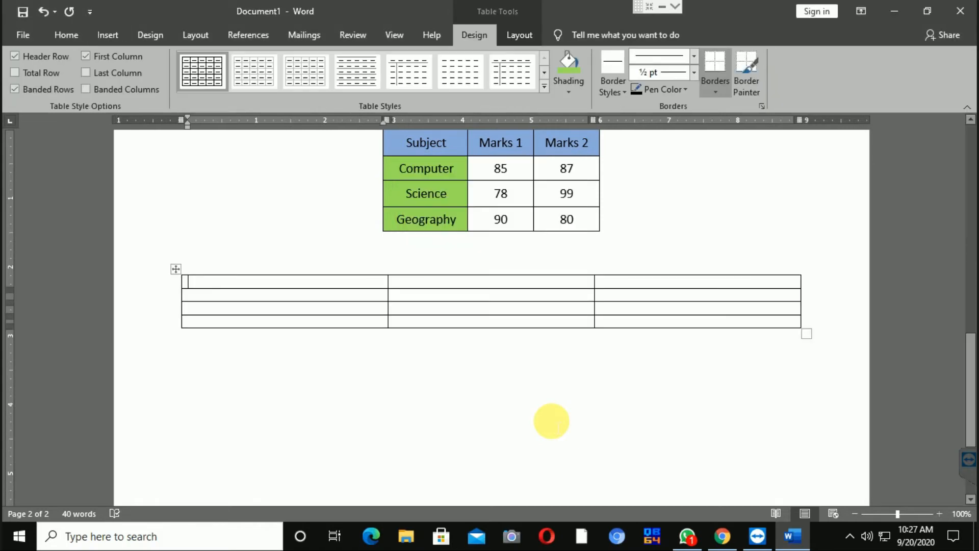
drag(806, 333, 783, 392)
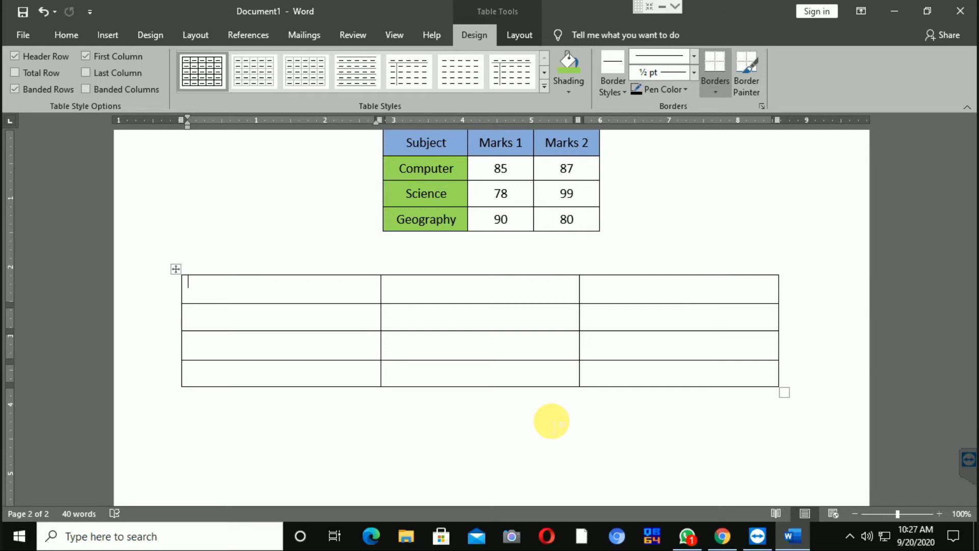
Step: Enter the headings Subject, Marks 1 and Marks 2 in the new table's first row
text(Subject)
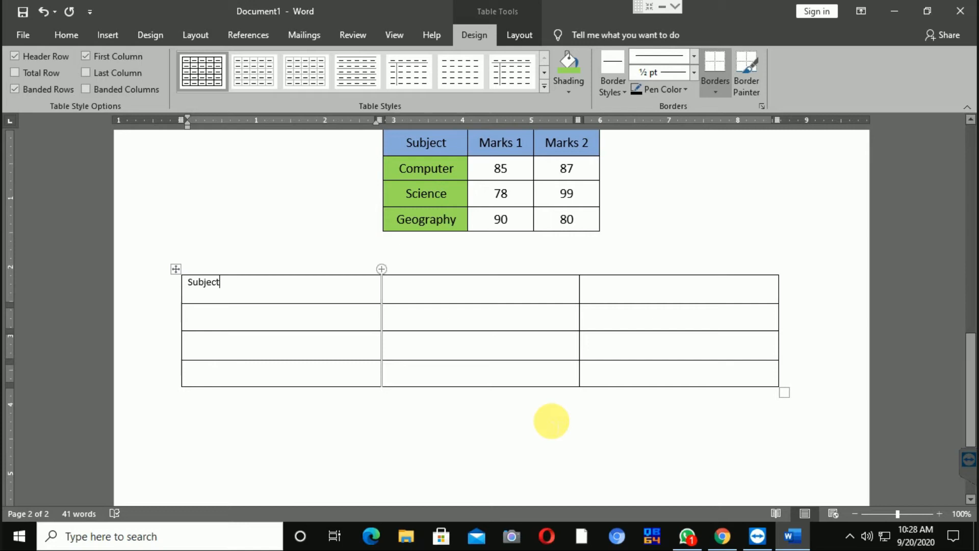
key(Tab)
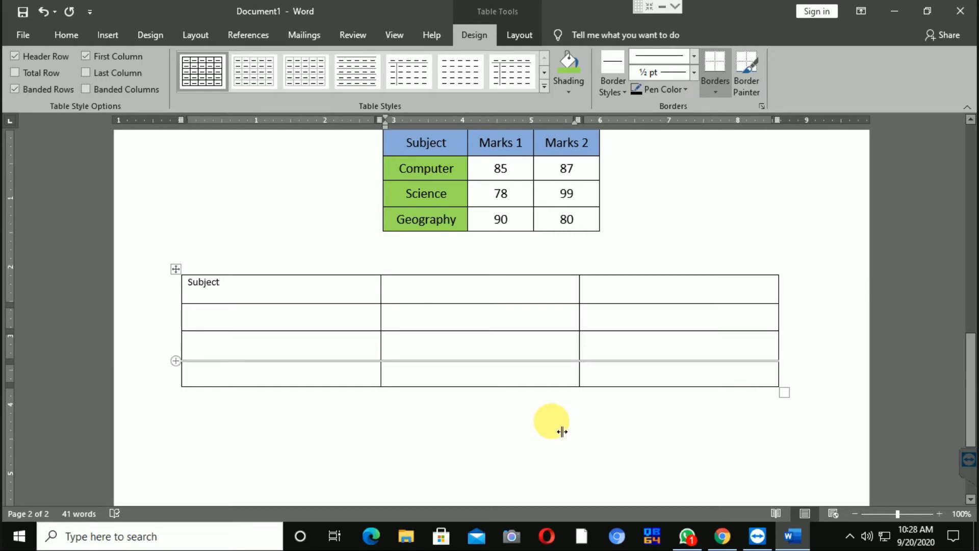
text(Marks)
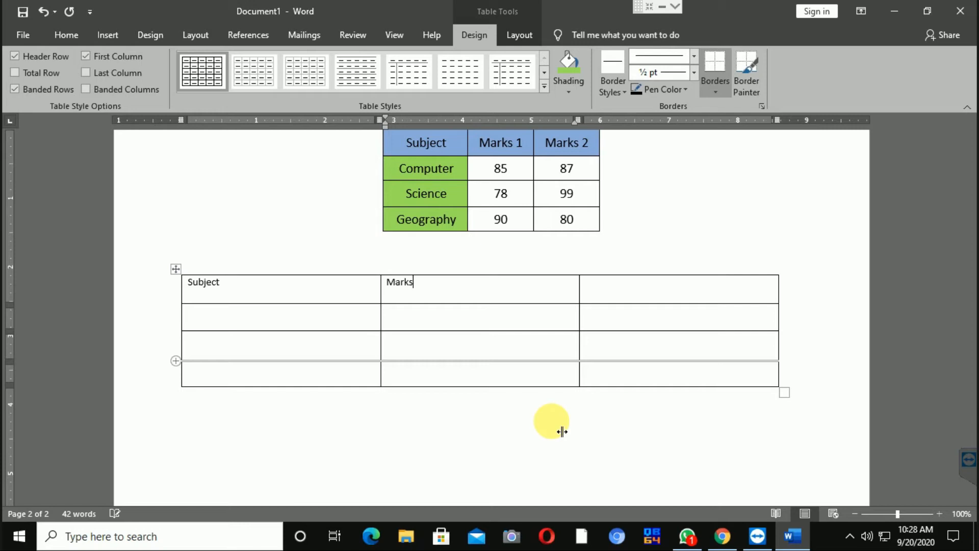
key(Tab)
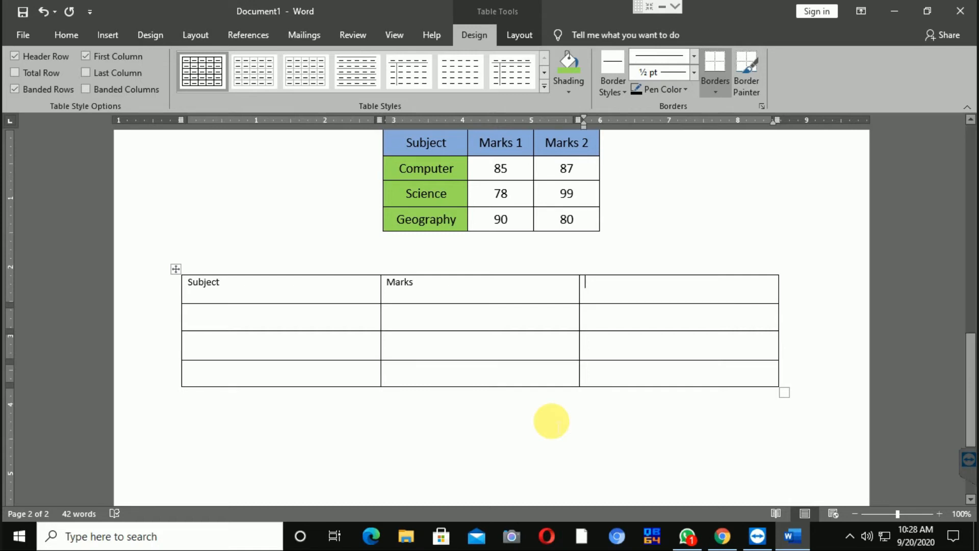
key(Left)
text(1)
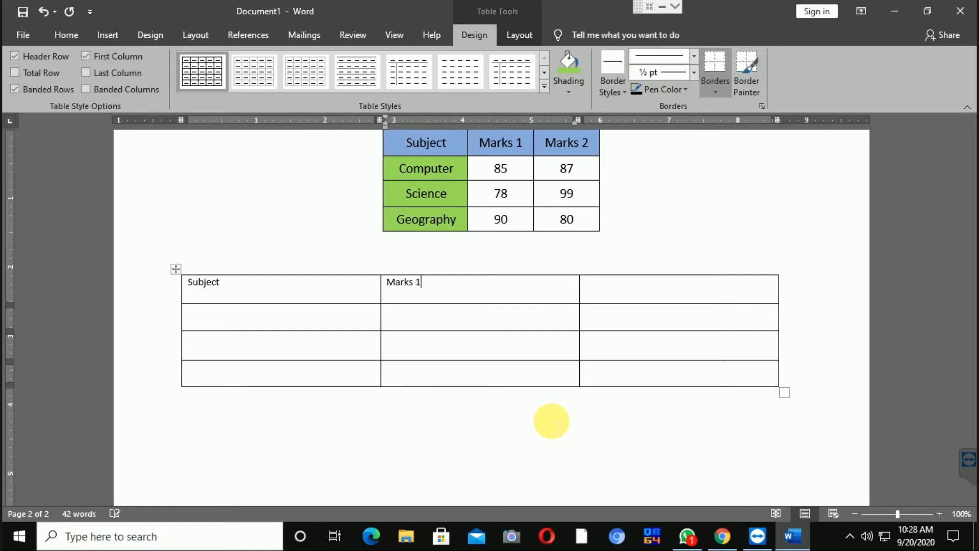
key(Tab)
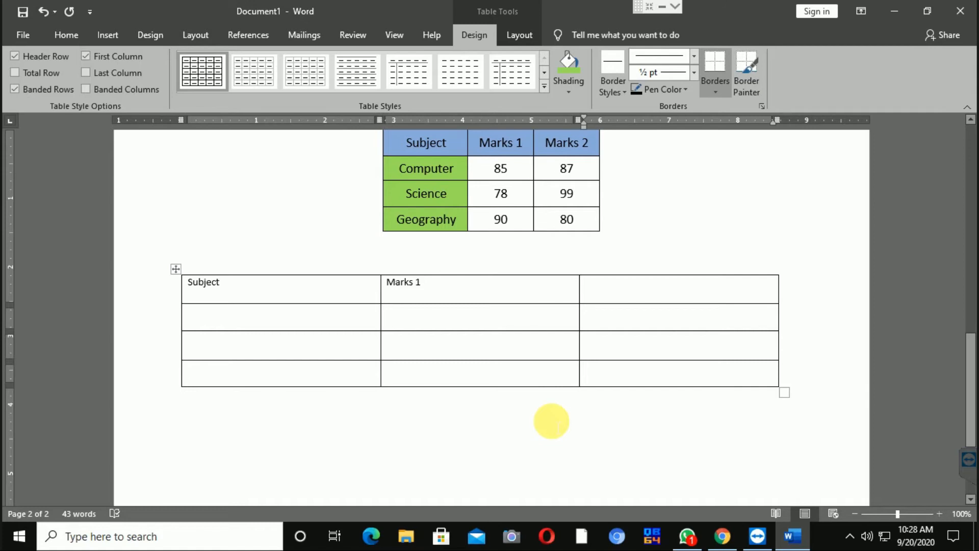
text(Mar)
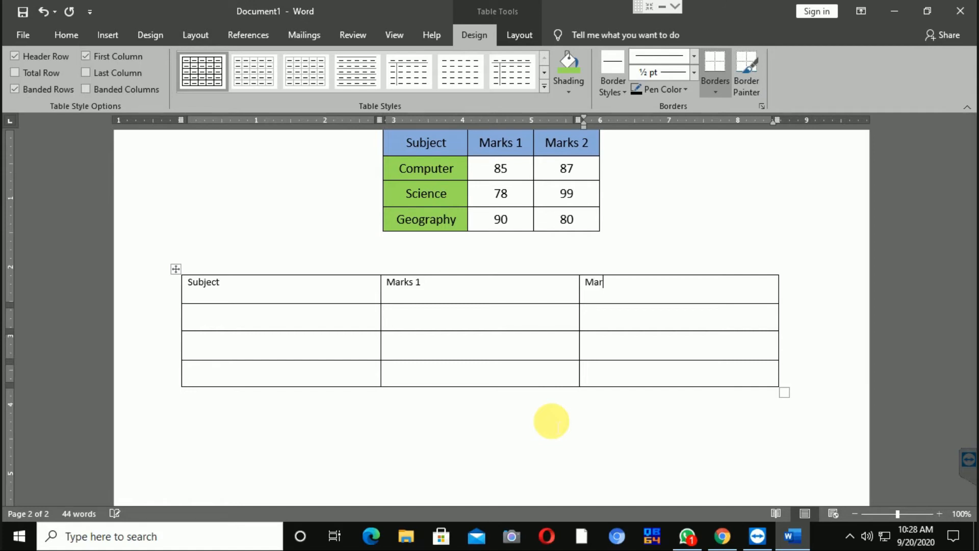
text(ks 2)
Step: Fill the Subject column of the new table with English, Mathematics and Science
key(Down)
key(Left)
key(Left)
text(C)
key(BackSpace)
text(e)
key(BackSpace)
text(English)
key(Down)
text(M)
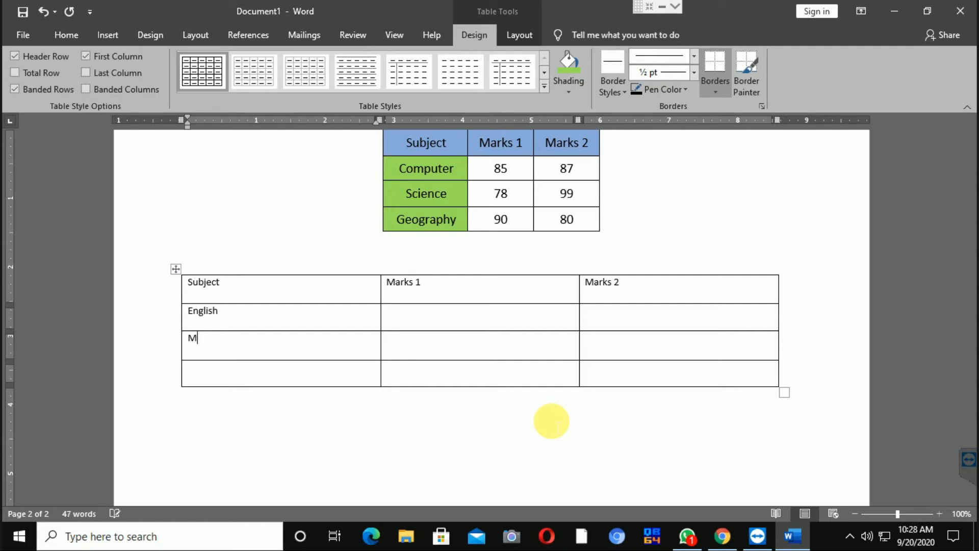
text(aths)
key(Down)
key(Up)
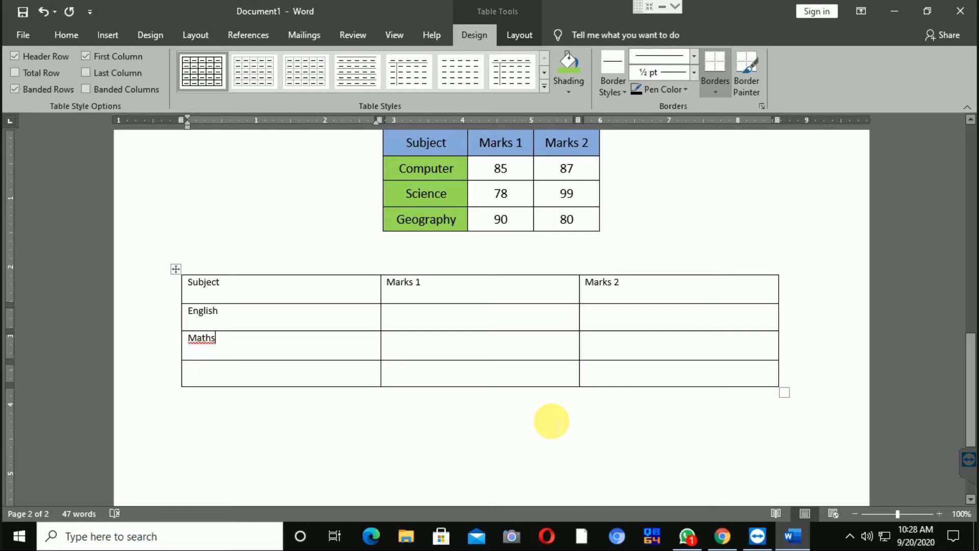
key(BackSpace)
text(e)
text(ma)
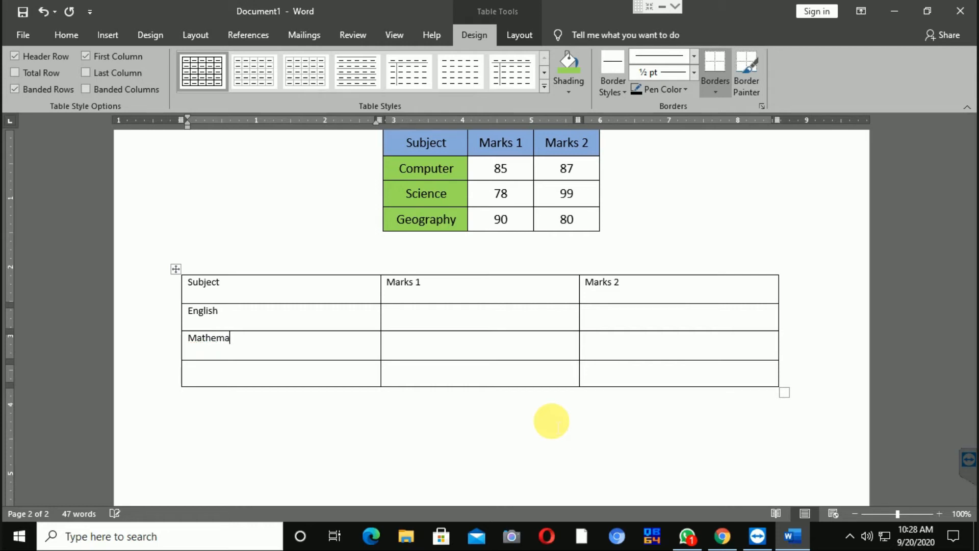
text(tics)
key(Down)
text(Science)
Step: Enter the Marks 1 values 86 for English, 95 for Mathematics and 93 for Science
key(Tab)
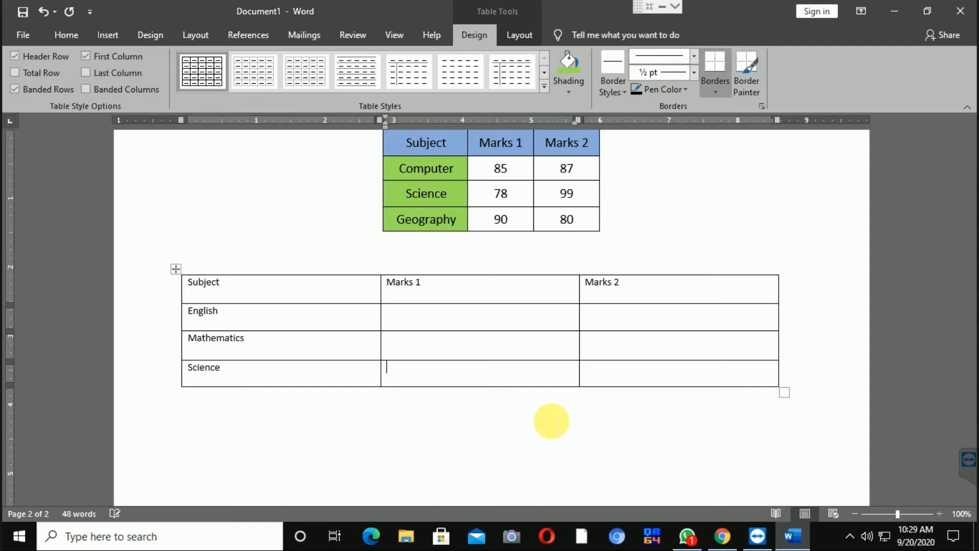
key(Up)
key(Up)
text(86)
key(Down)
text(95)
key(Down)
text(93)
Step: Enter the Marks 2 values 85 for English, 87 for Mathematics and 91 for Science
key(Tab)
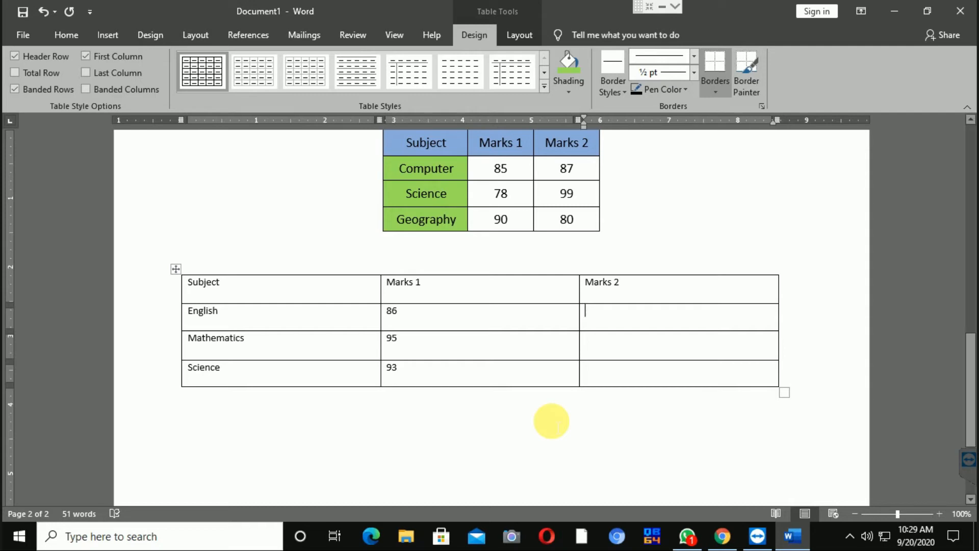
text(85)
text(87)
key(Down)
text(91)
Step: Set the font size of all text in the new table to 16
click(176, 268)
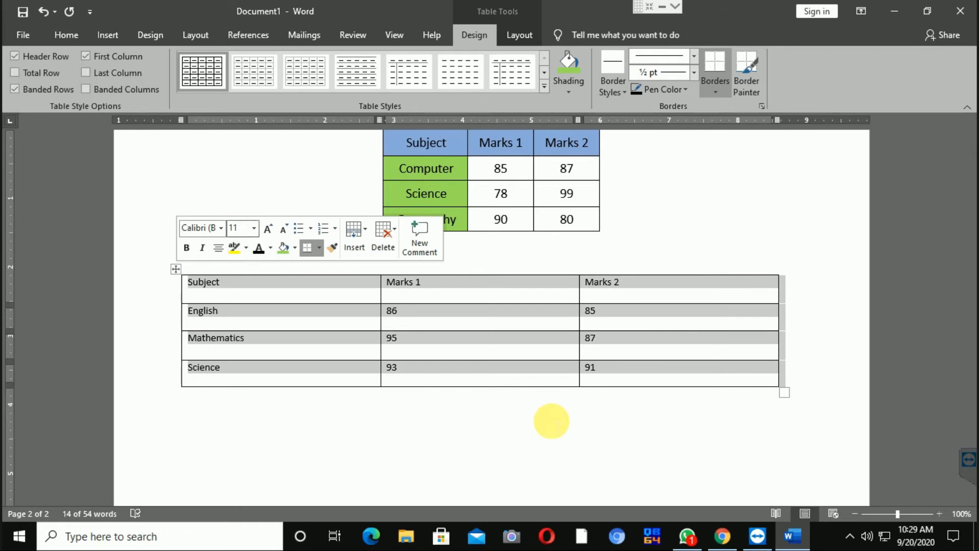
click(254, 228)
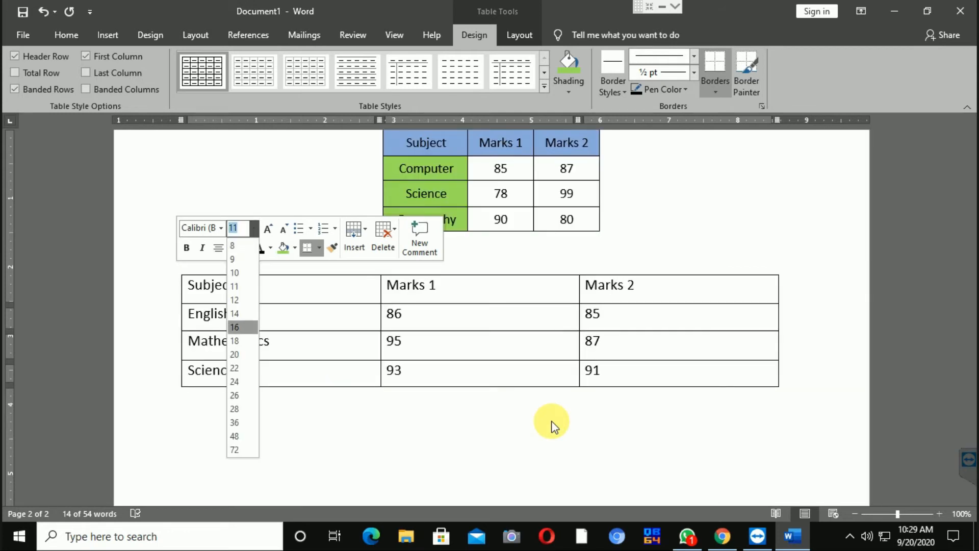
key(Return)
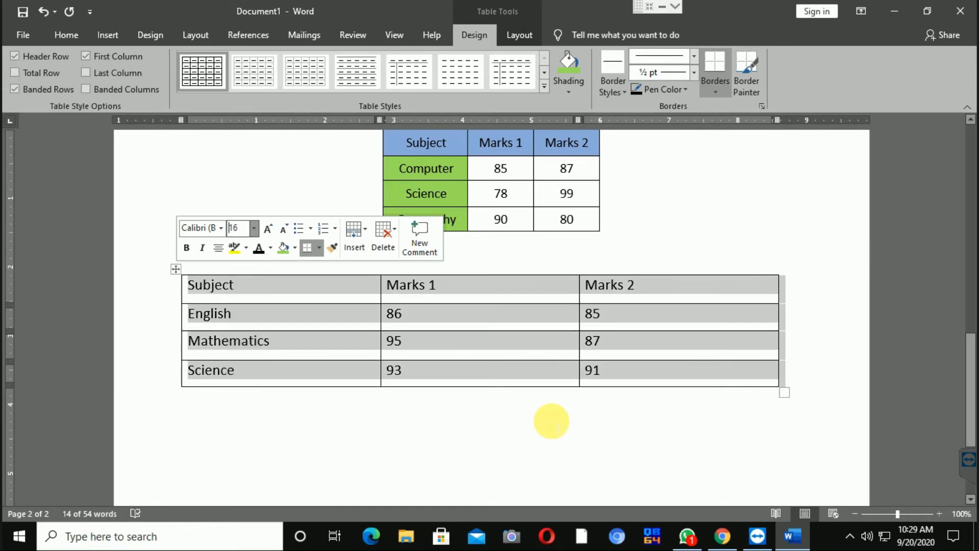
click(556, 423)
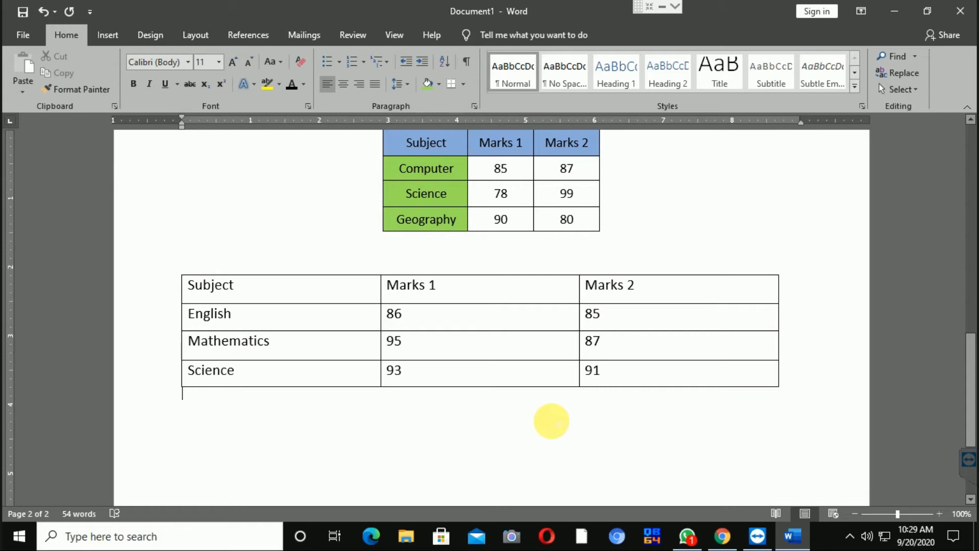
Step: Shrink the new table to about 4.1 inches wide and center it on the page
drag(785, 393, 465, 373)
drag(554, 423, 561, 431)
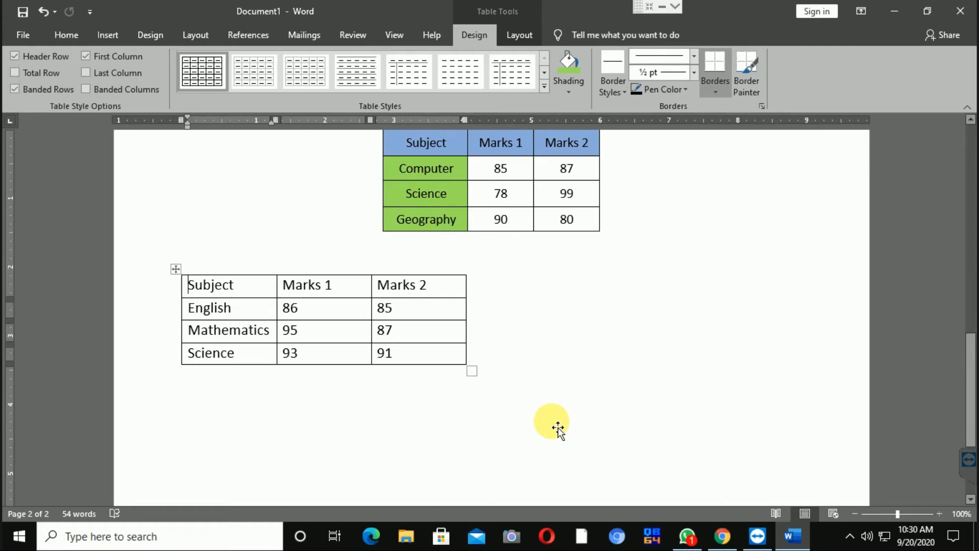
click(176, 270)
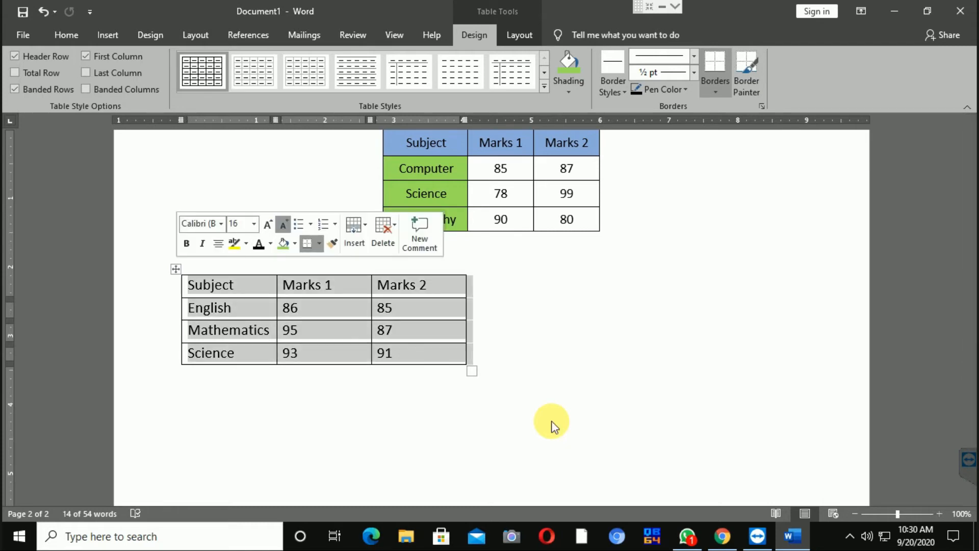
key(ctrl+e)
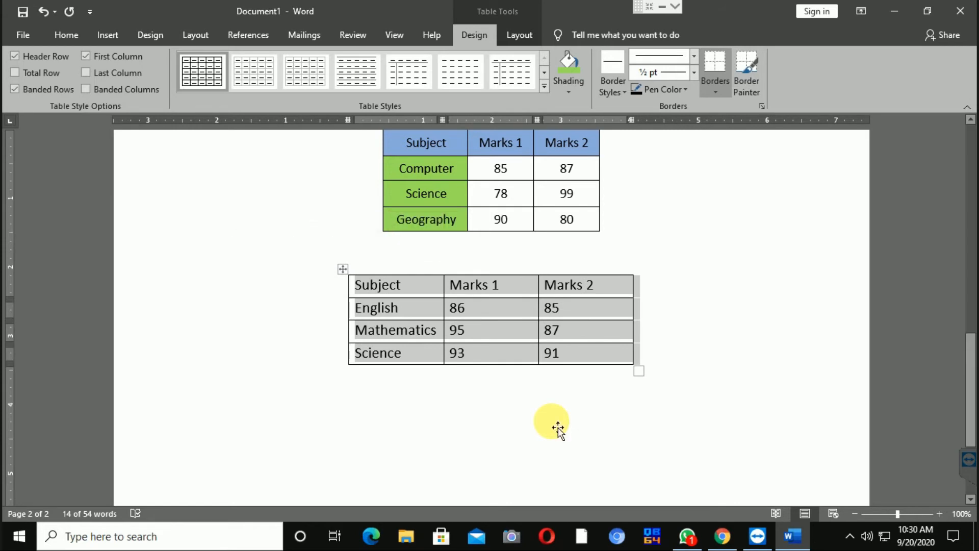
Step: Center the text horizontally and vertically in all cells of the new table
click(343, 269)
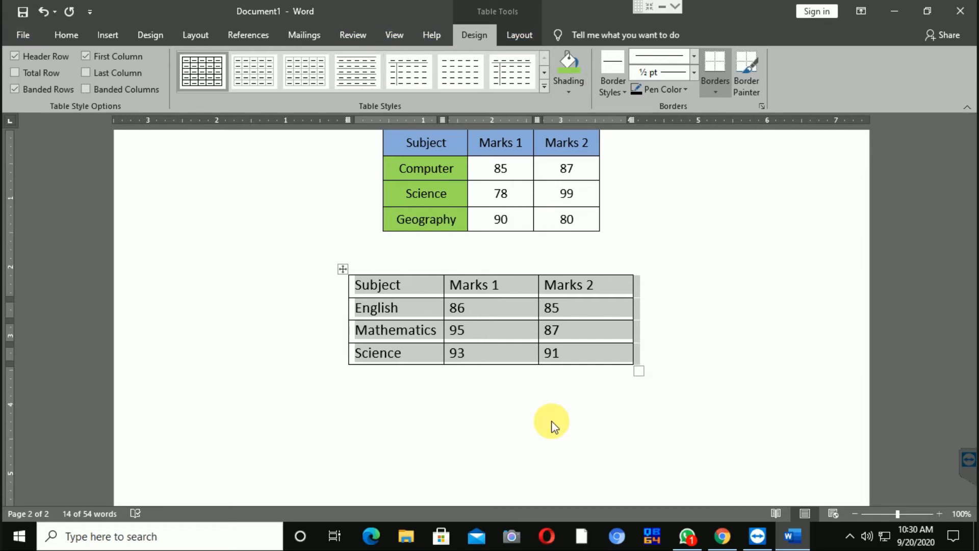
click(519, 35)
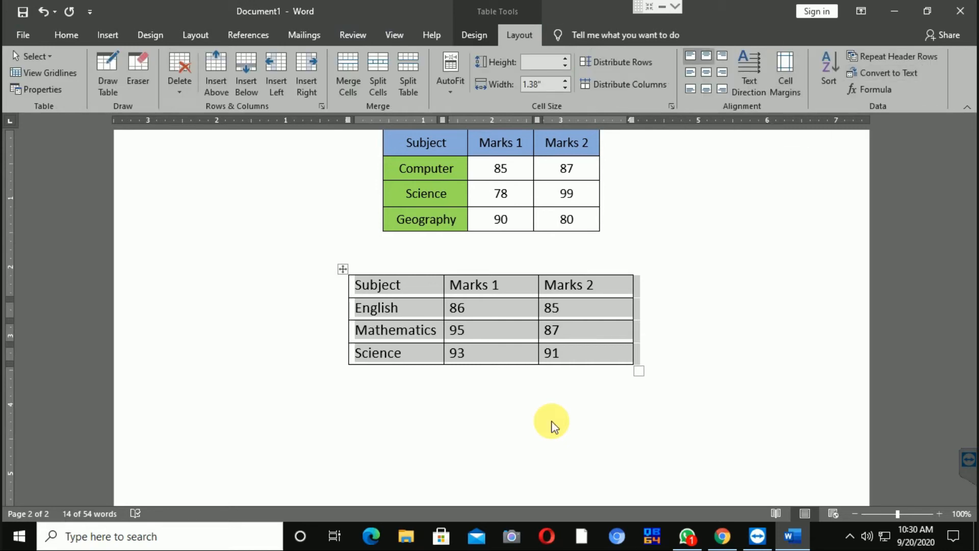
click(706, 55)
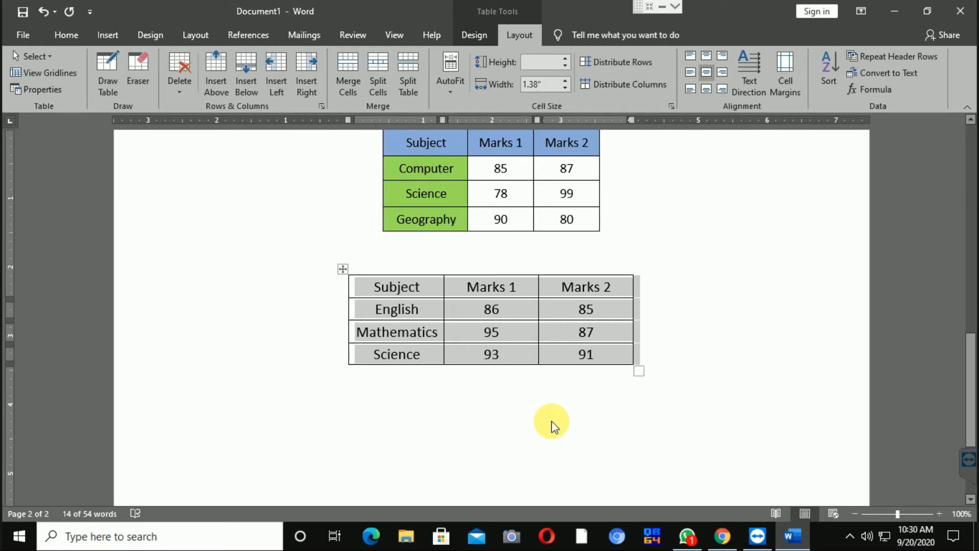
click(552, 421)
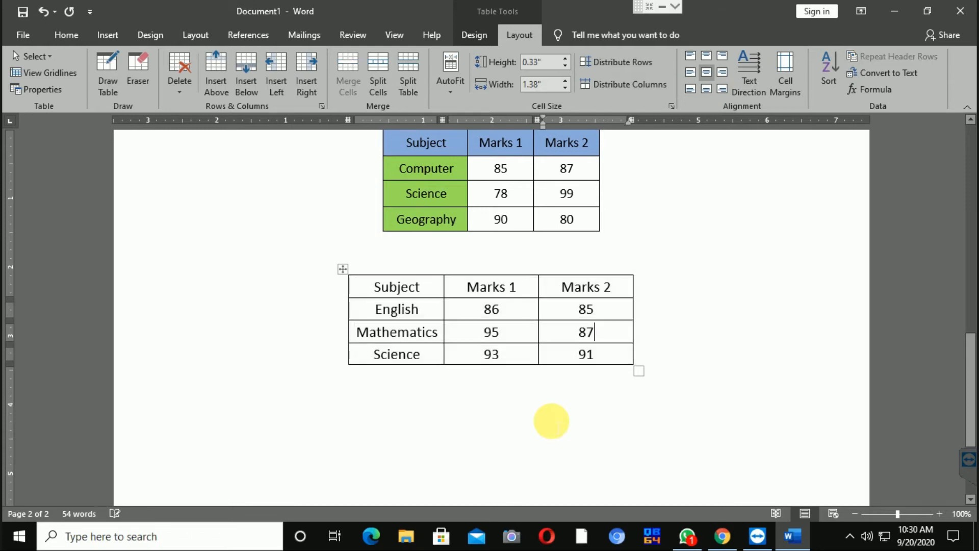
Step: Shade the header row of the second marks table light orange (Orange, Accent 2, Lighter 40%)
drag(374, 287, 587, 288)
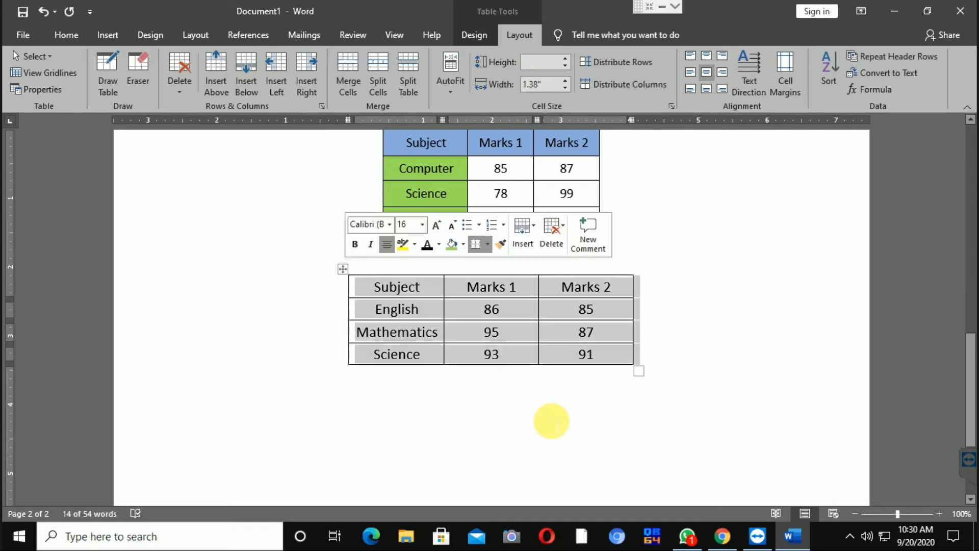
click(561, 431)
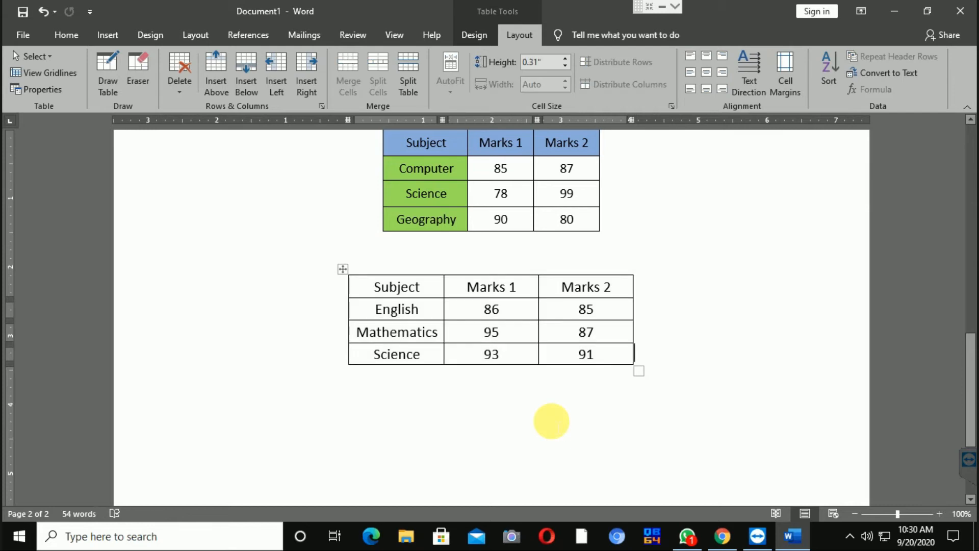
drag(375, 287, 586, 287)
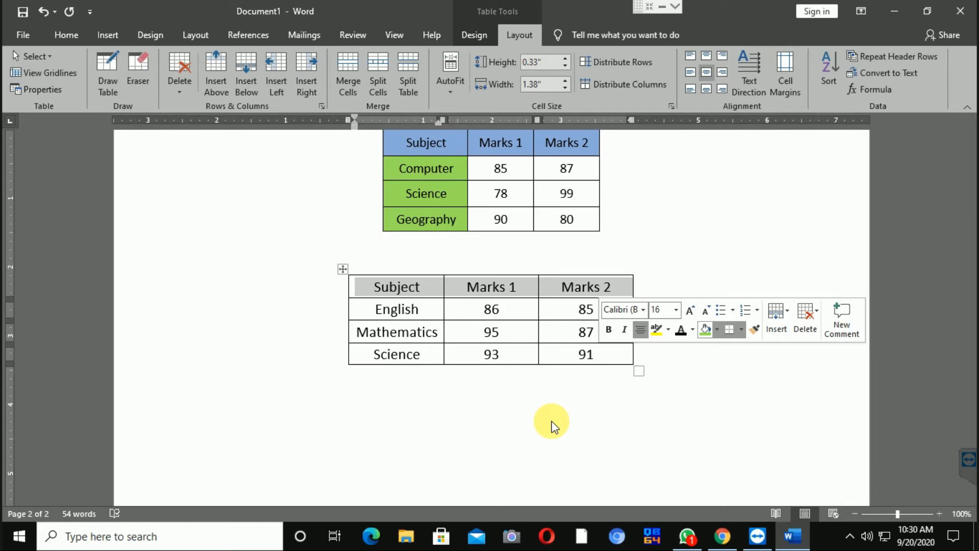
click(717, 330)
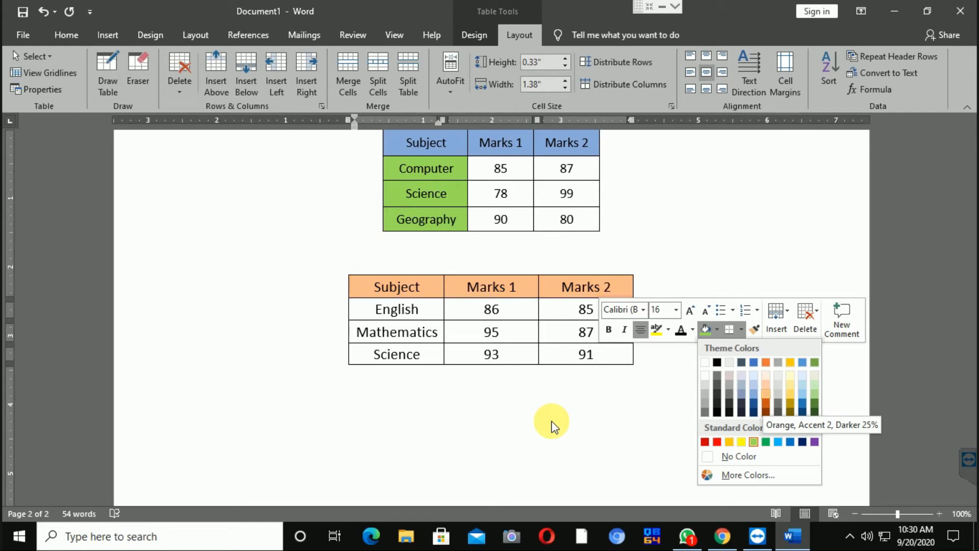
key(Return)
Step: Shade the English, Mathematics and Science subject cells of the second table yellow
drag(388, 310, 400, 355)
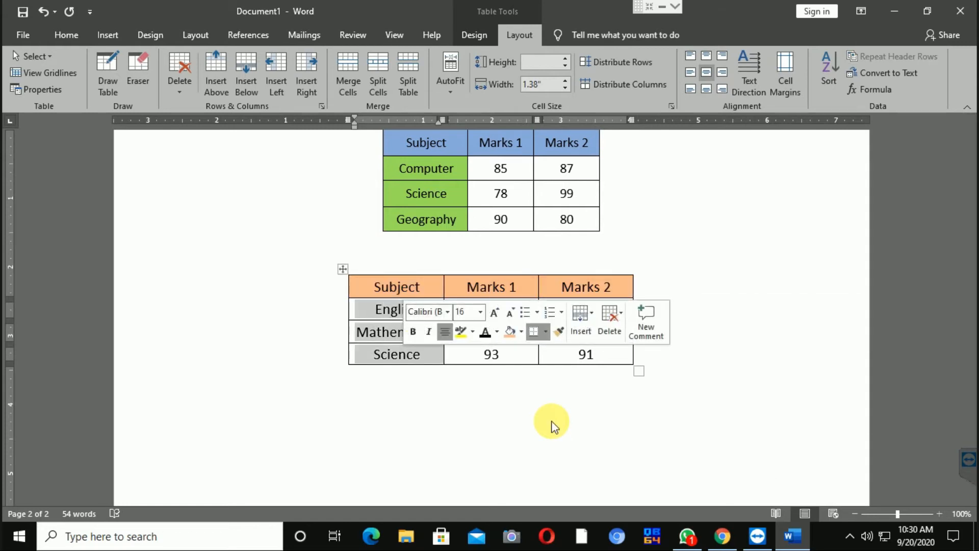
click(521, 332)
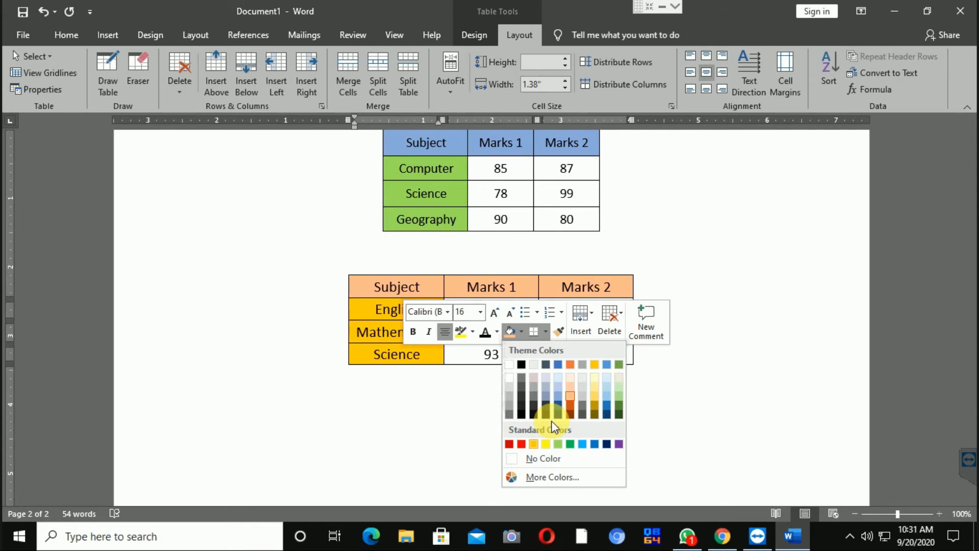
click(552, 421)
click(552, 421)
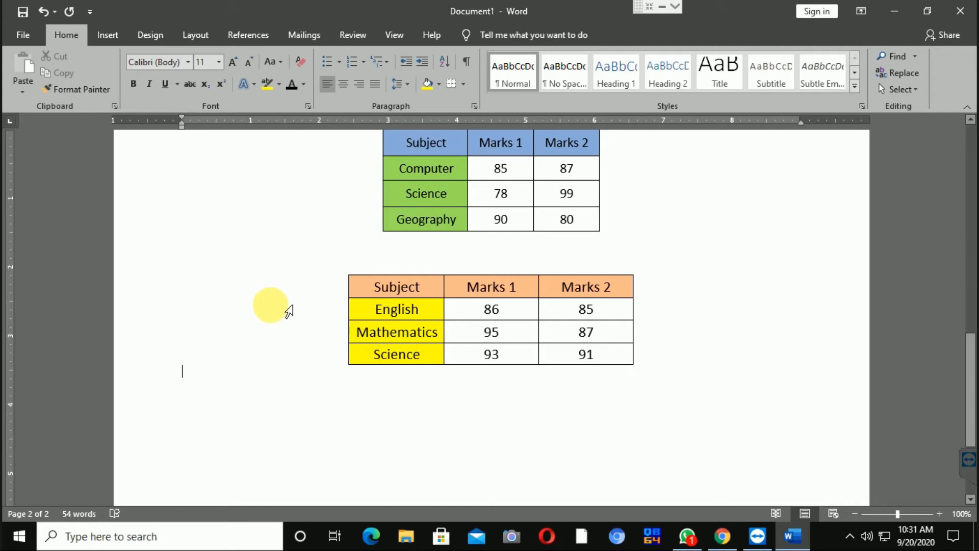
Step: Start saving the document as a new file and browse to Local Disk (D:) as the location
click(34, 38)
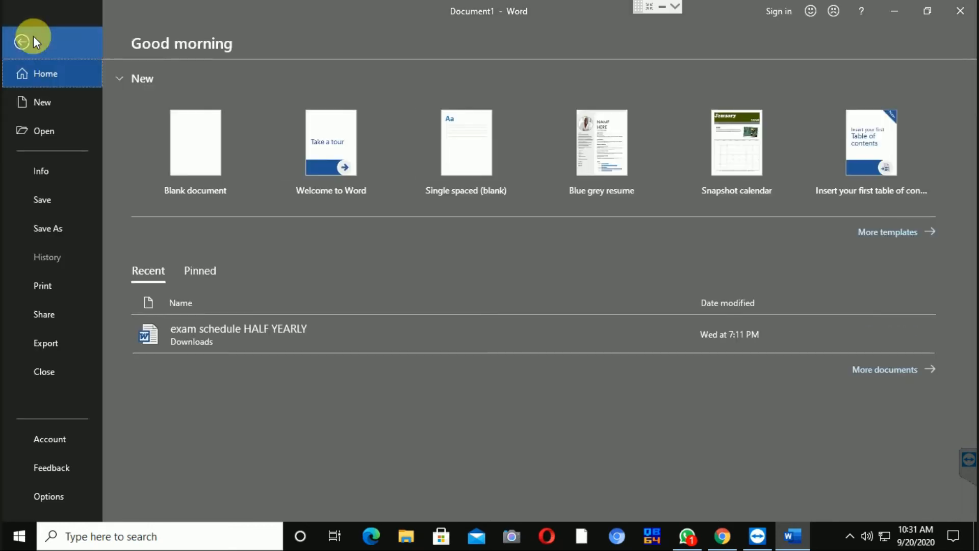
click(45, 207)
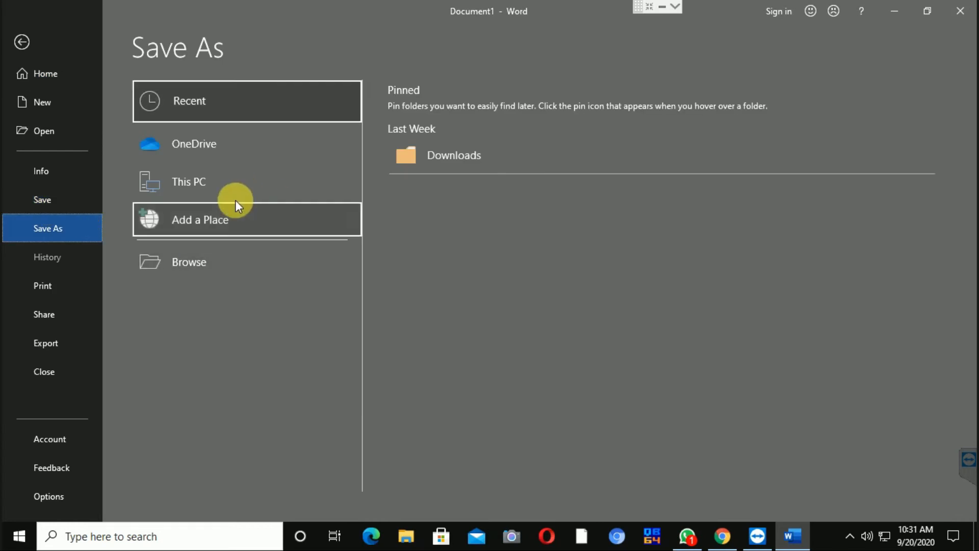
click(191, 262)
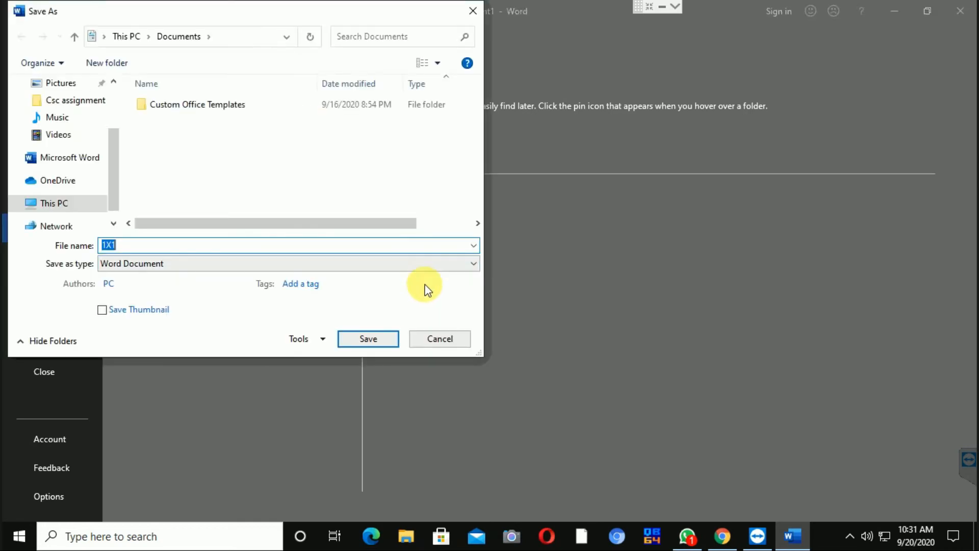
drag(626, 431, 658, 448)
click(53, 285)
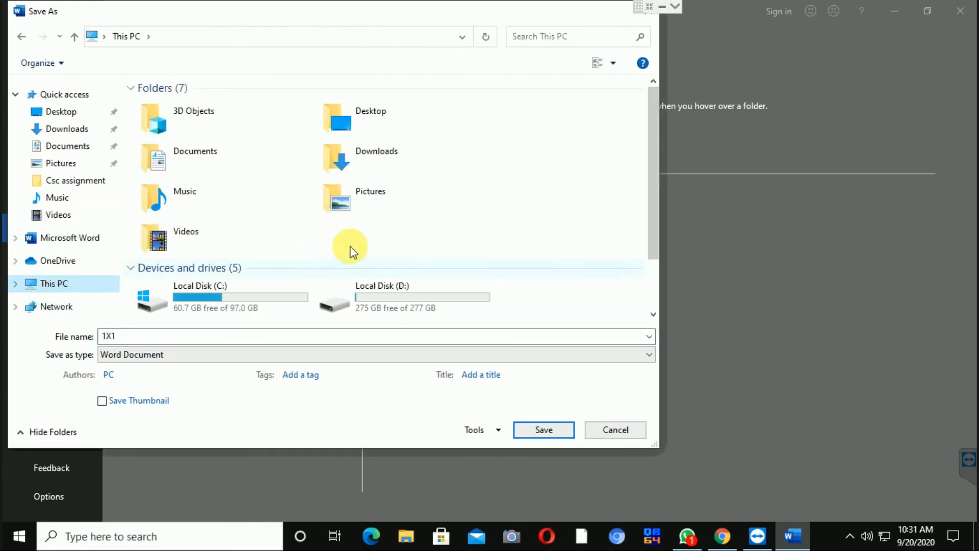
click(394, 308)
double_click(393, 308)
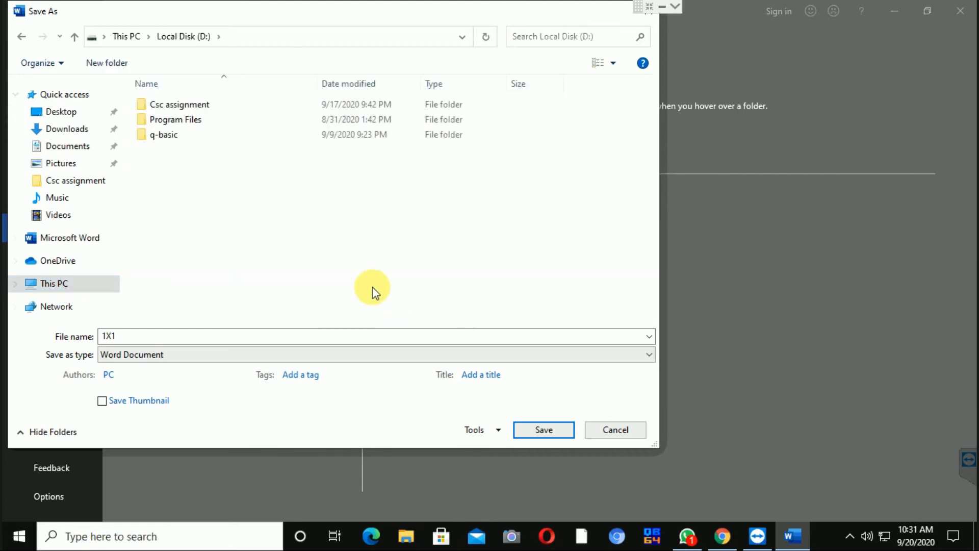
Step: Create a new folder named MS Word Table Practice on Local Disk (D:)
right_click(230, 211)
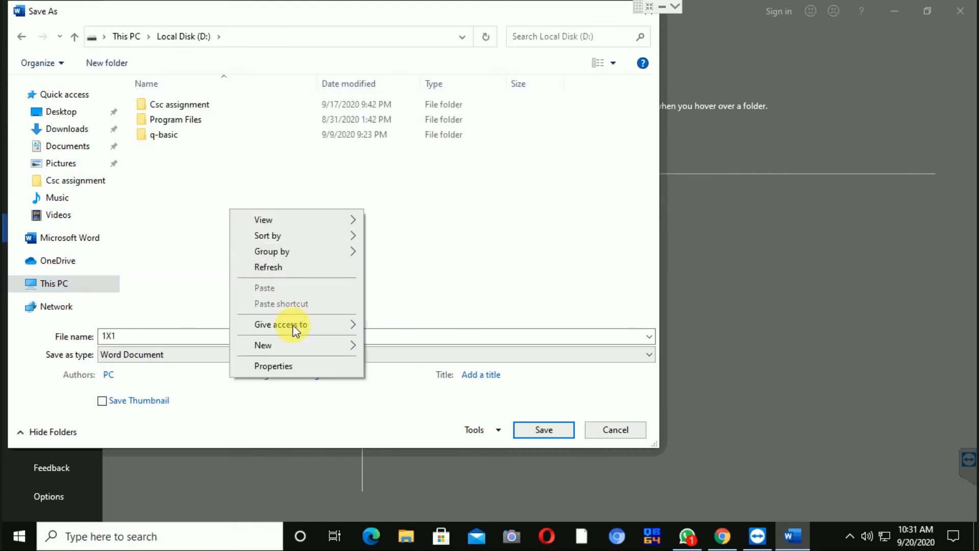
mouse_move(305, 343)
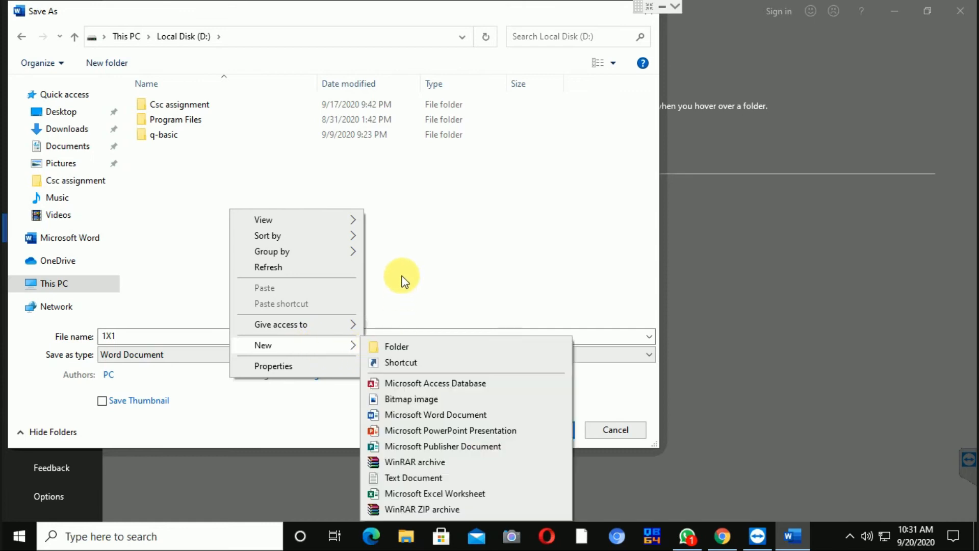
click(390, 347)
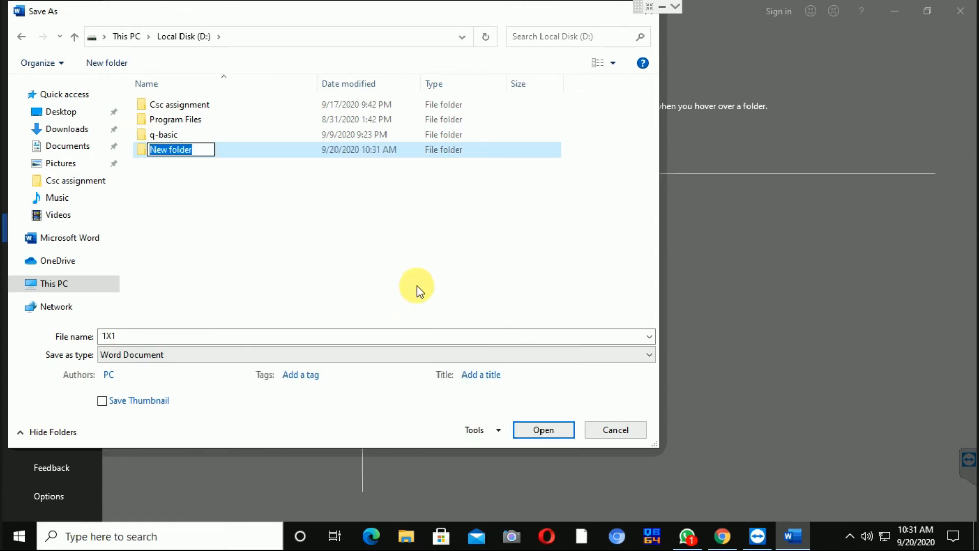
text(MS W)
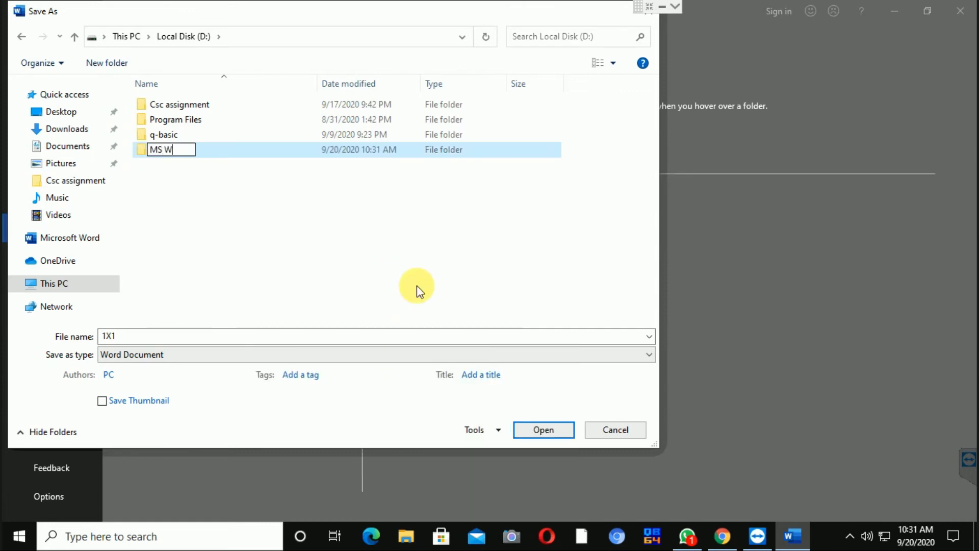
text(ord Tab)
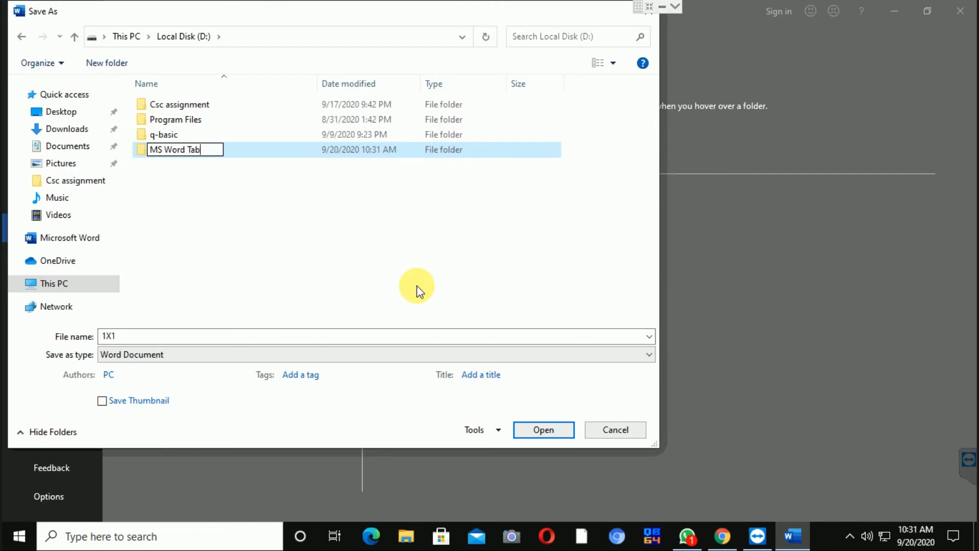
text(le Practice)
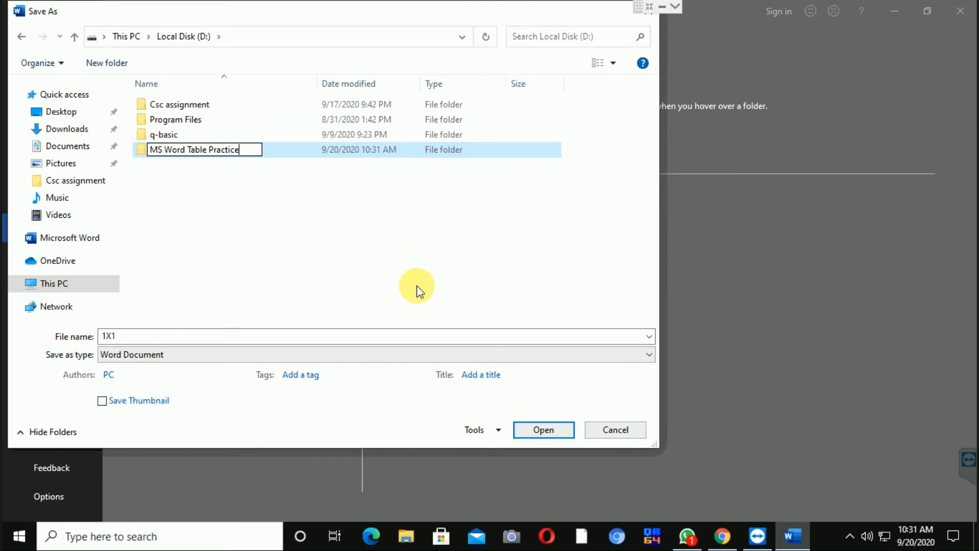
click(314, 227)
Step: Save the document as Table 1 in the MS Word Table Practice folder
double_click(223, 152)
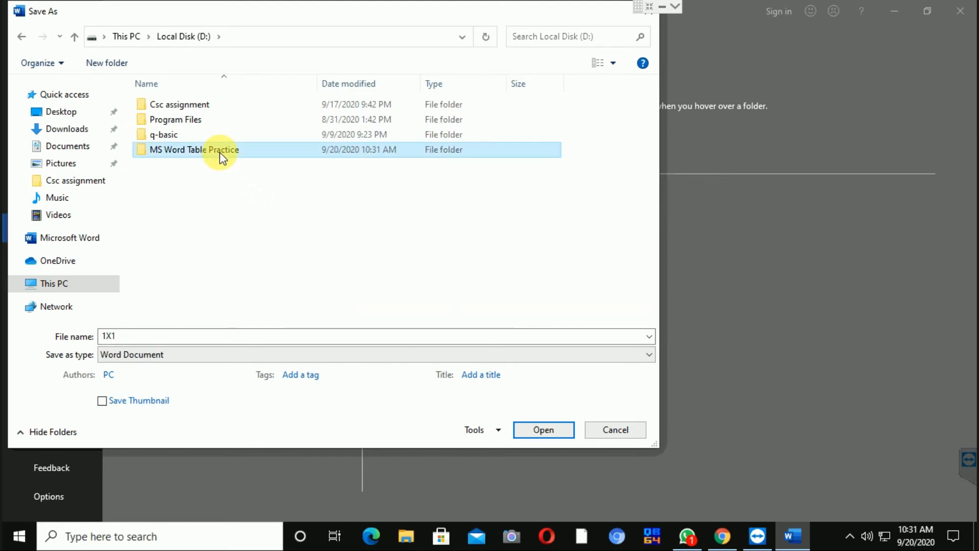
click(180, 334)
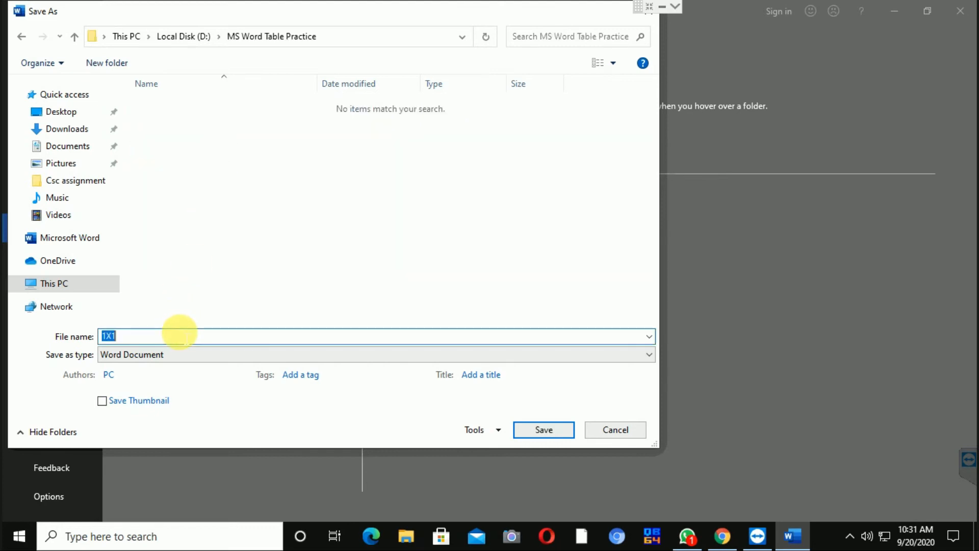
text(Table 1)
click(530, 430)
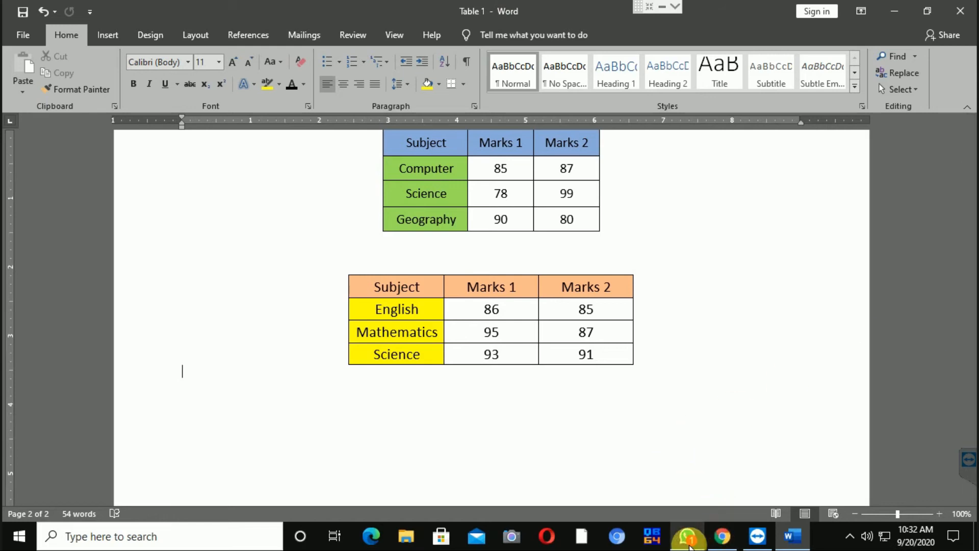
Step: Switch to WhatsApp and examine the textbook page photos on creating tables, moving around a table and entering text, before returning to Word
click(688, 537)
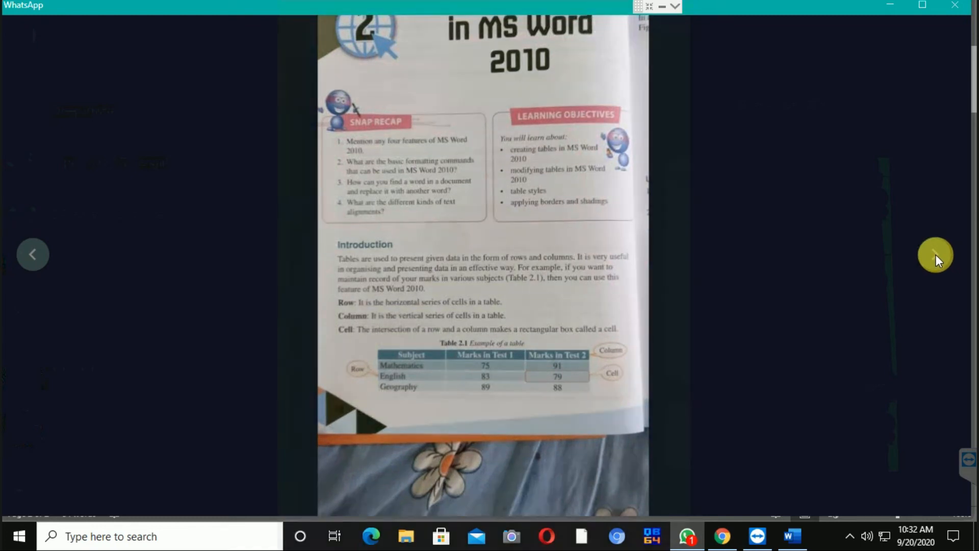
scroll(714, 286, down, 1)
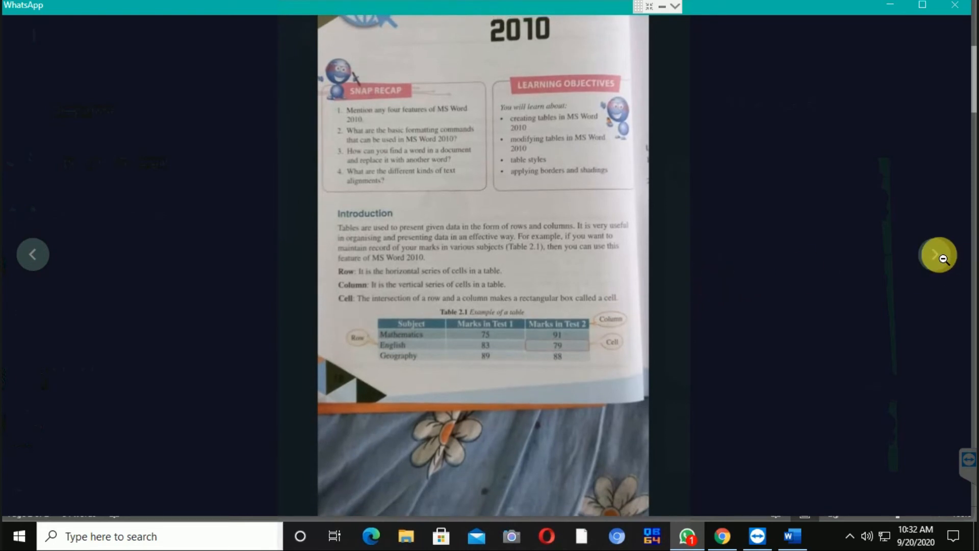
scroll(619, 255, up, 1)
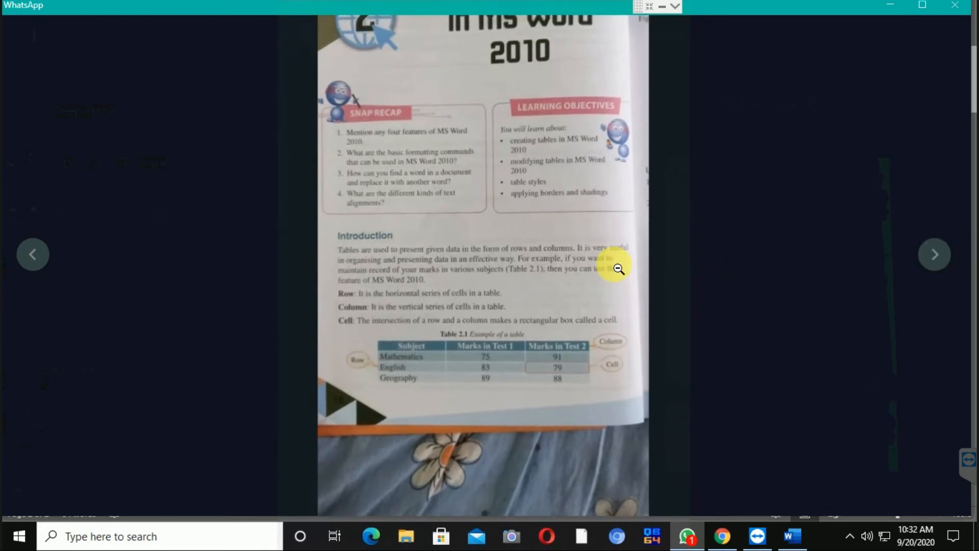
click(574, 271)
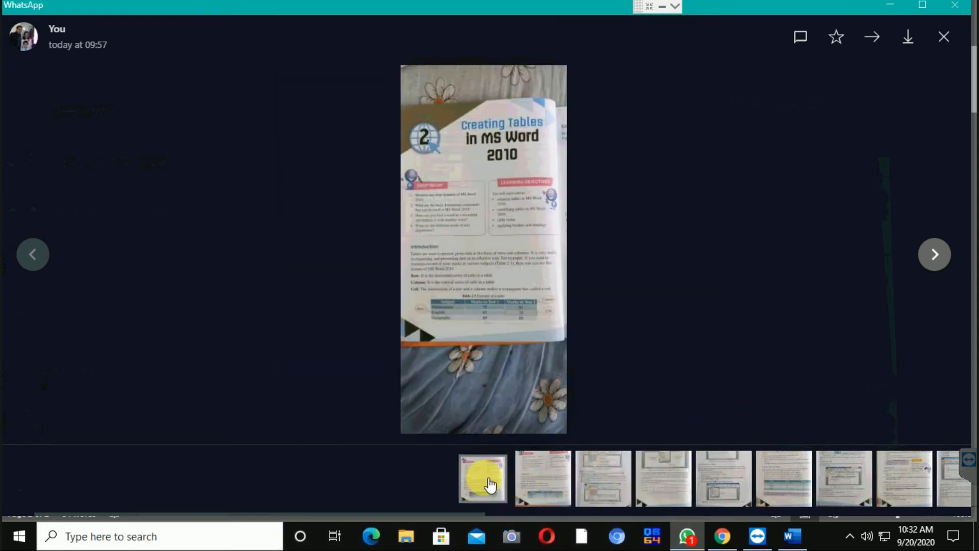
click(538, 483)
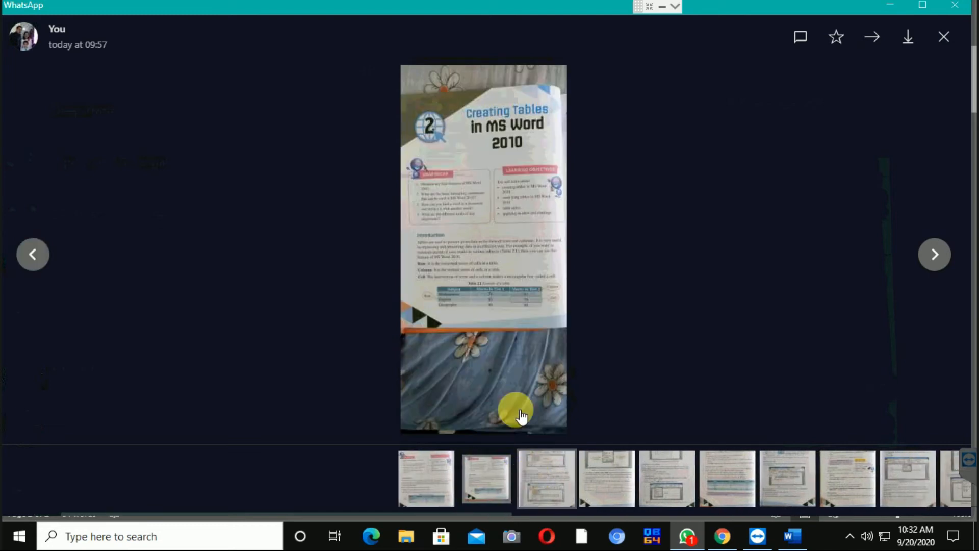
click(551, 495)
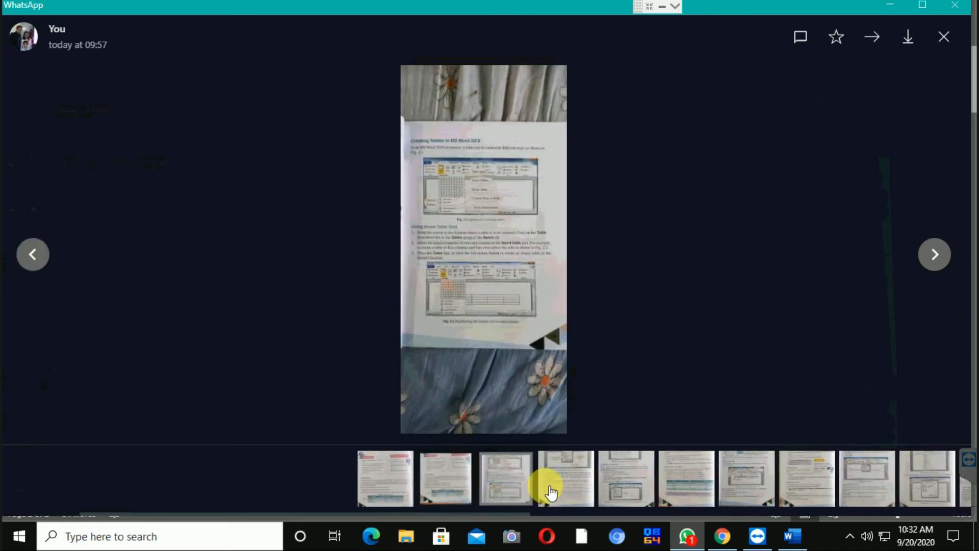
click(484, 222)
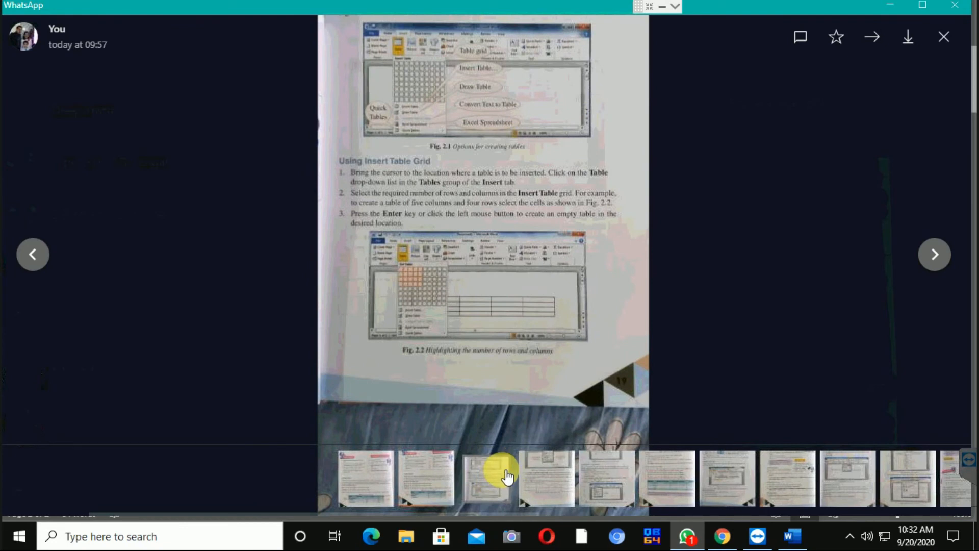
click(534, 478)
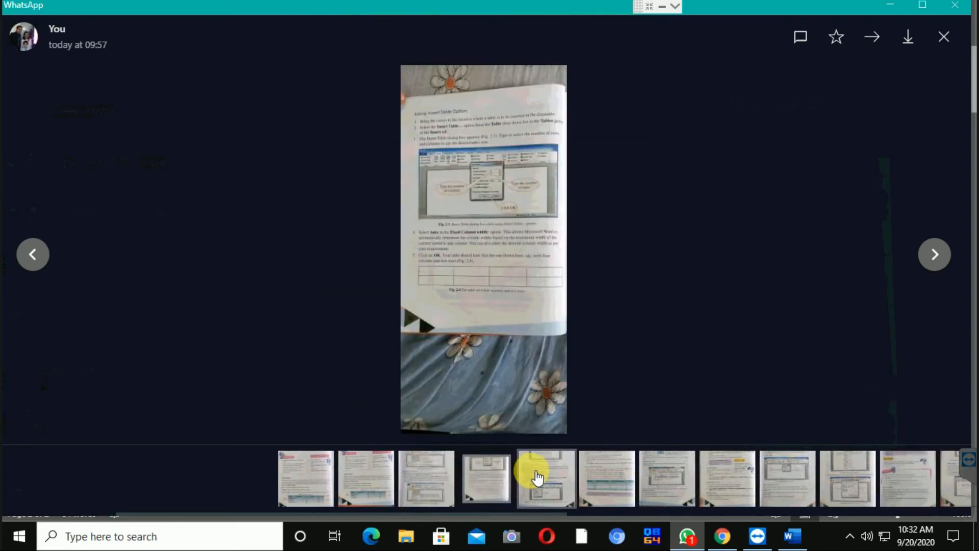
click(598, 480)
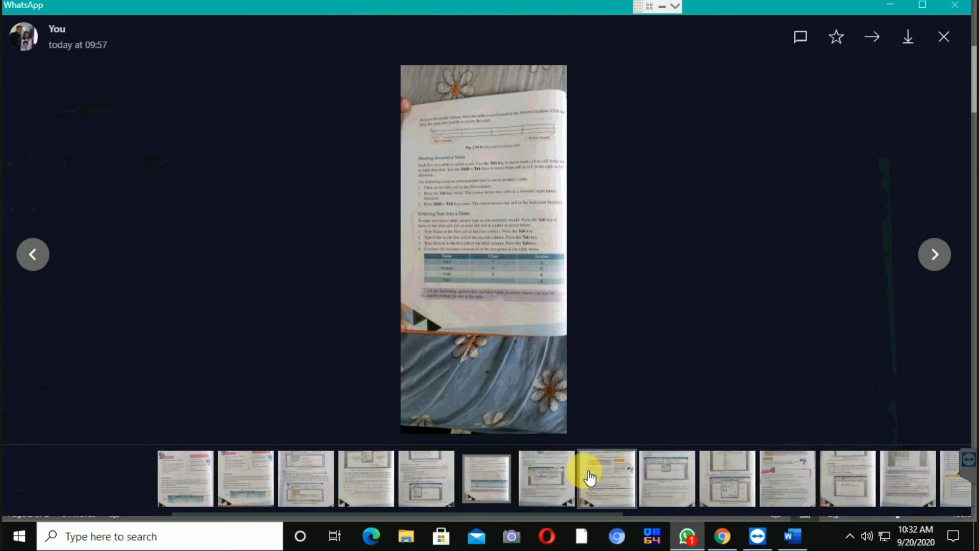
click(508, 296)
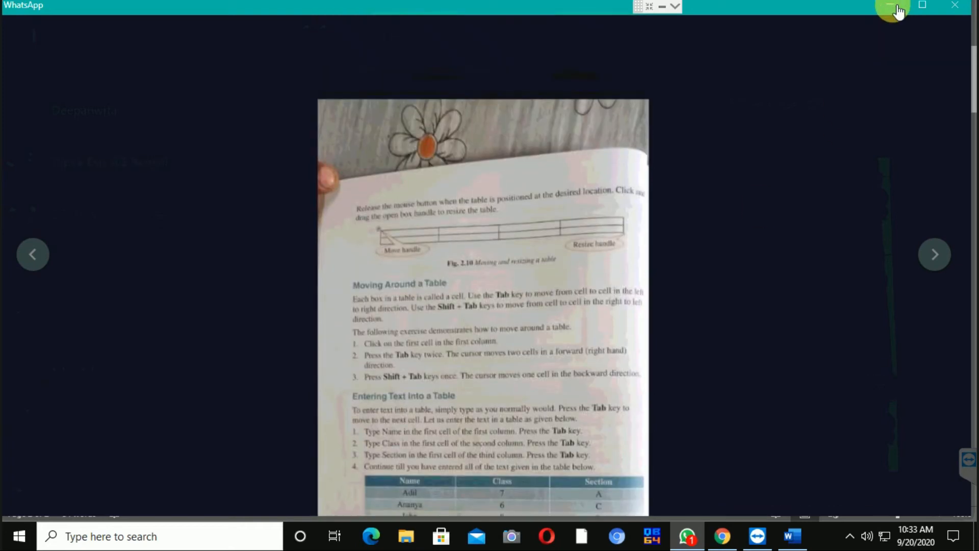
click(891, 5)
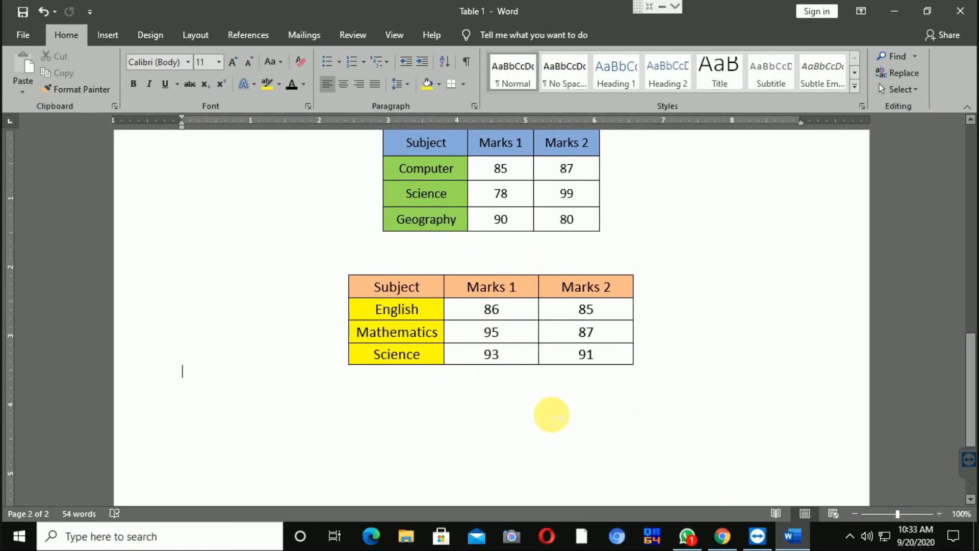
Step: Insert a table with 3 columns and 5 rows on a new line below the English, Mathematics and Science marks table
key(Return)
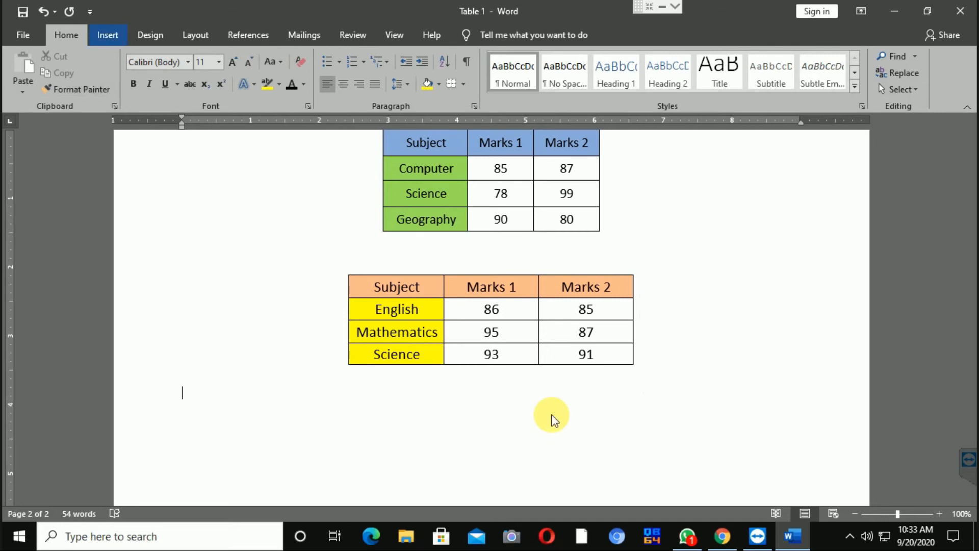
click(108, 35)
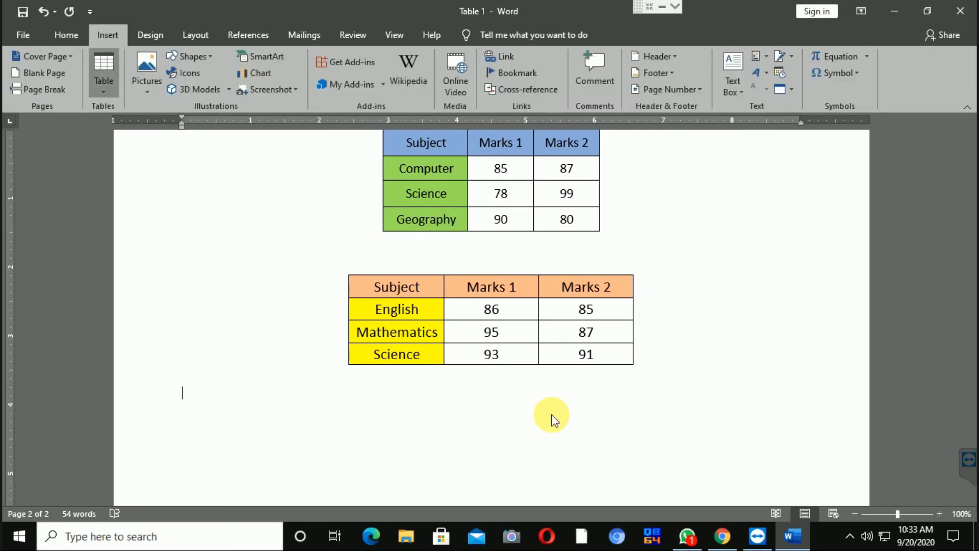
click(104, 74)
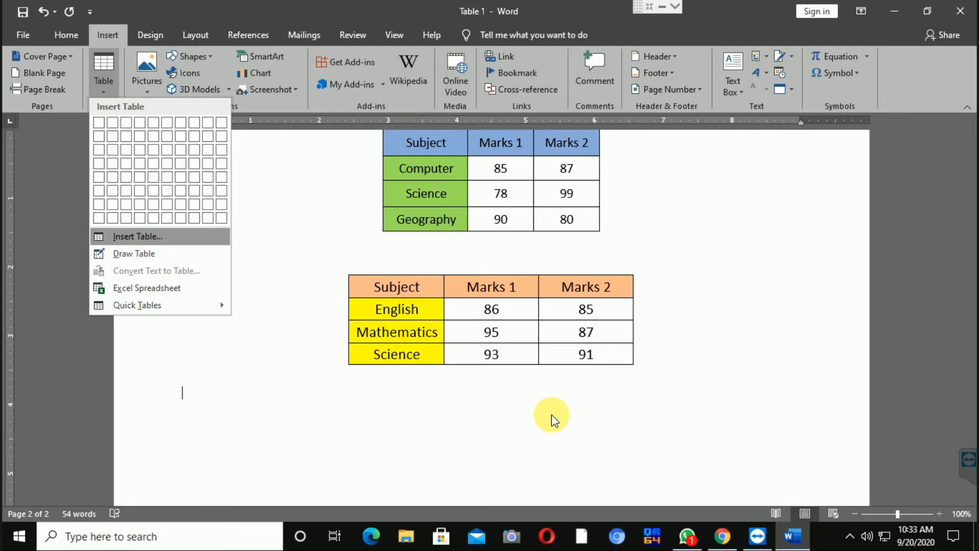
click(137, 236)
text(5)
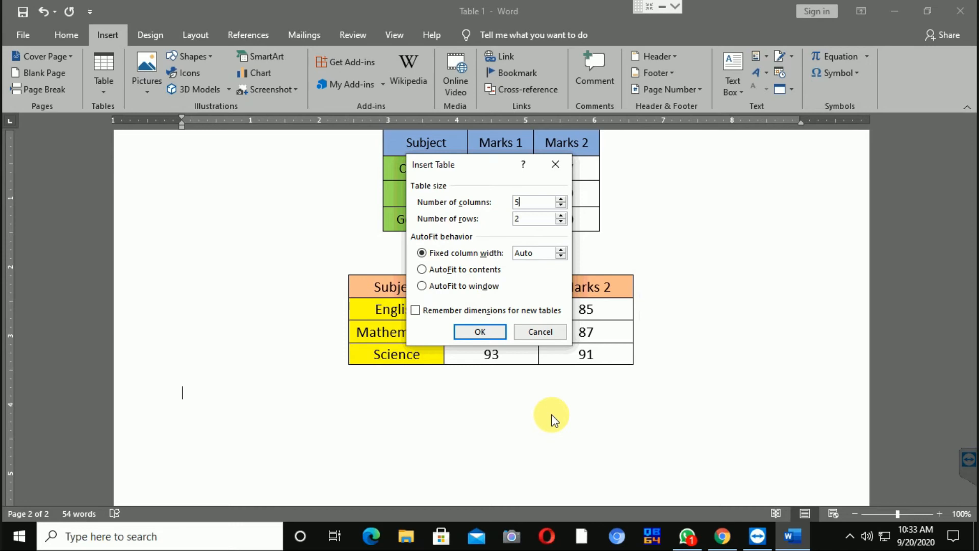
key(BackSpace)
text(5)
key(BackSpace)
text(3)
key(Down)
key(BackSpace)
text(3)
key(Tab)
key(BackSpace)
text(5)
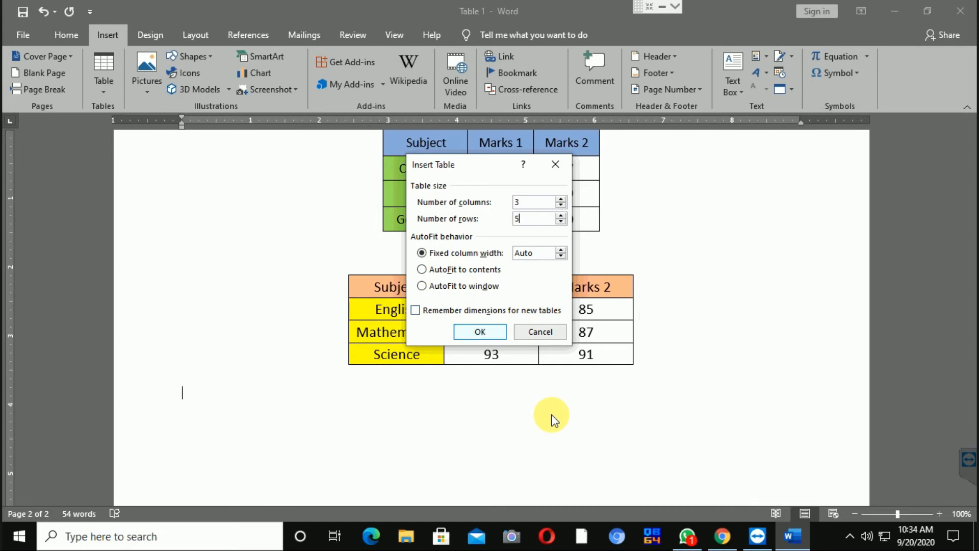
key(Return)
Step: Resize the new table to columns about 1.79 inches wide and rows about 0.3 inch high
scroll(551, 414, down, 1)
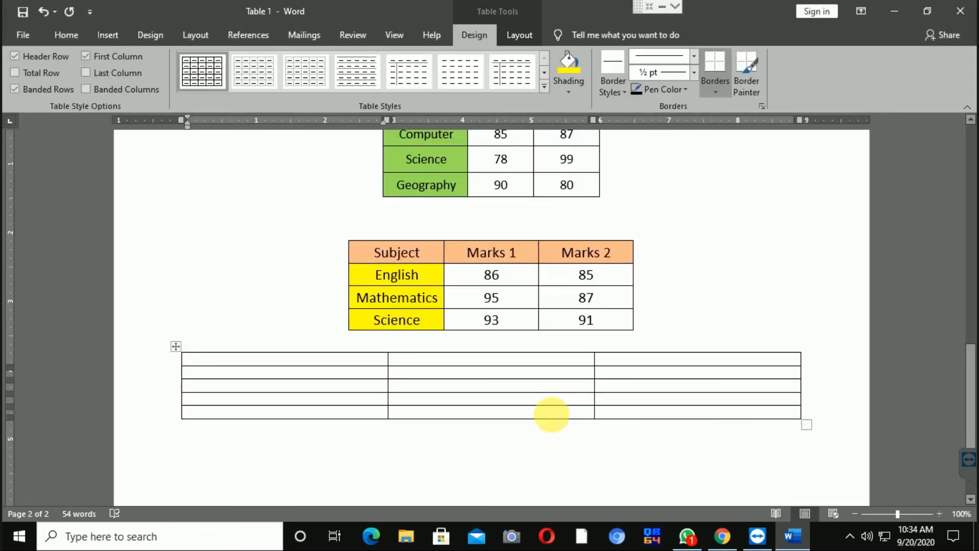
drag(807, 425, 803, 470)
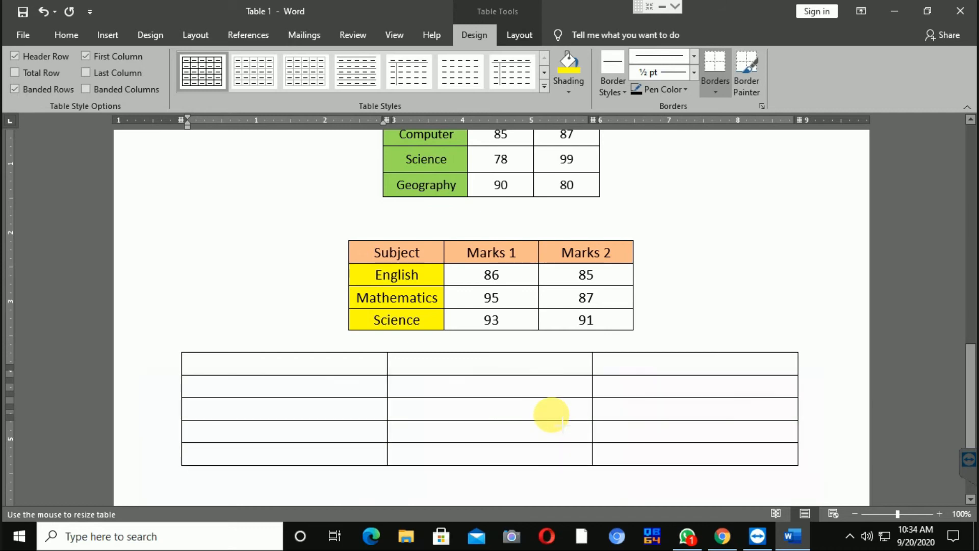
drag(563, 425, 563, 424)
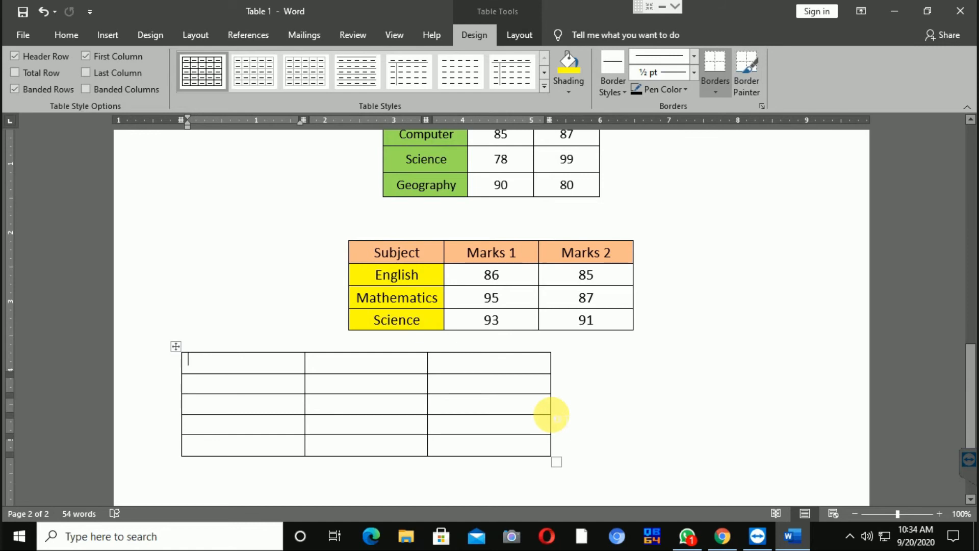
Step: Enter the headings Name, Class and Section across the new table's first row
text(N)
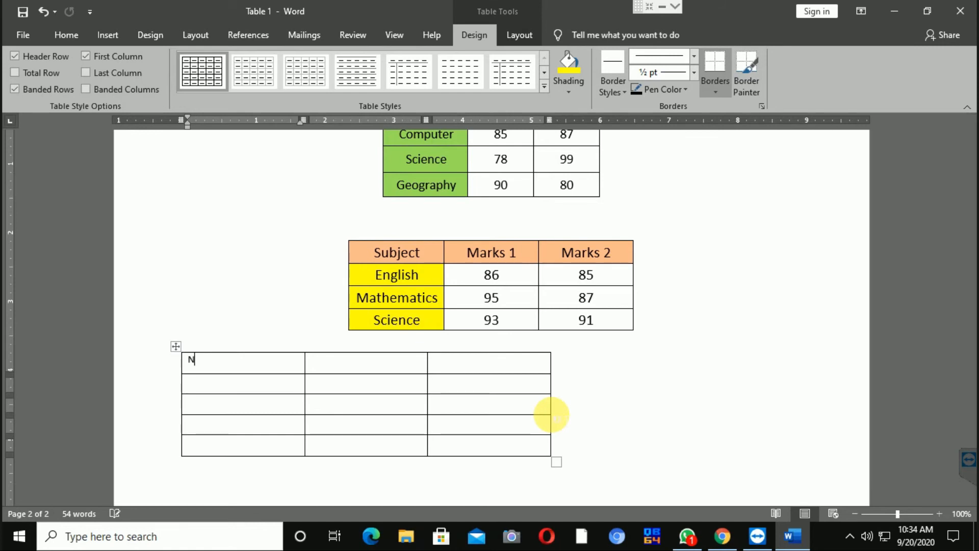
text(ame)
key(Tab)
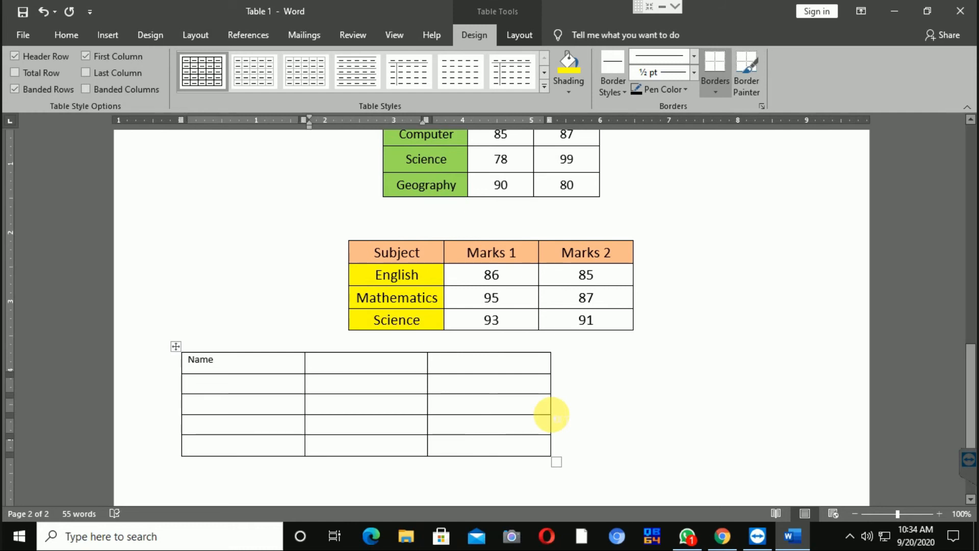
text(Class)
key(Tab)
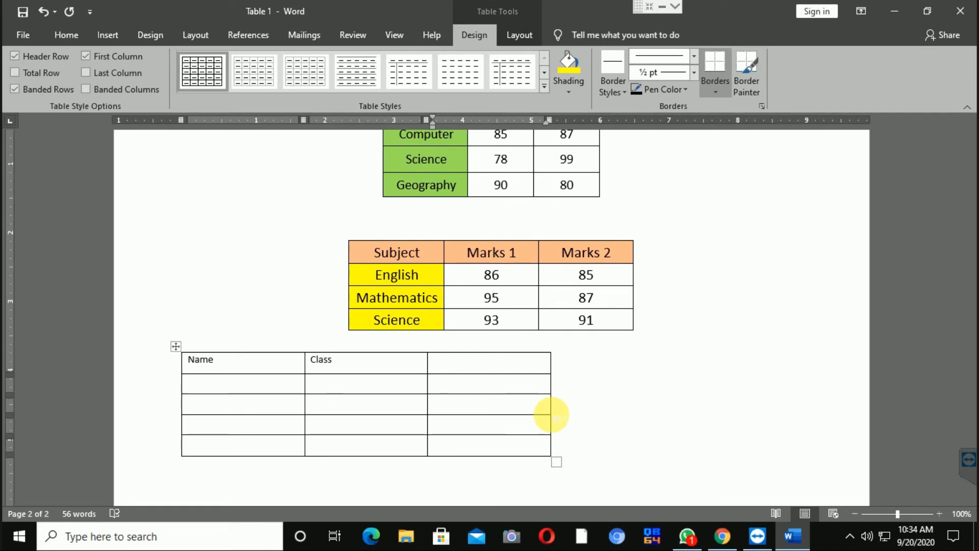
text(Section)
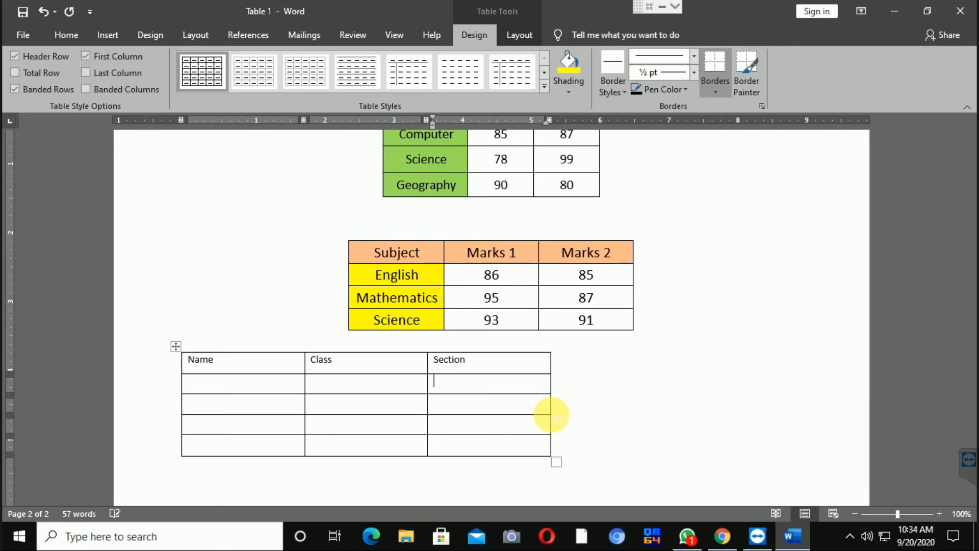
Step: Fill in the four students' first names down the Name column under the heading
key(Left)
key(Left)
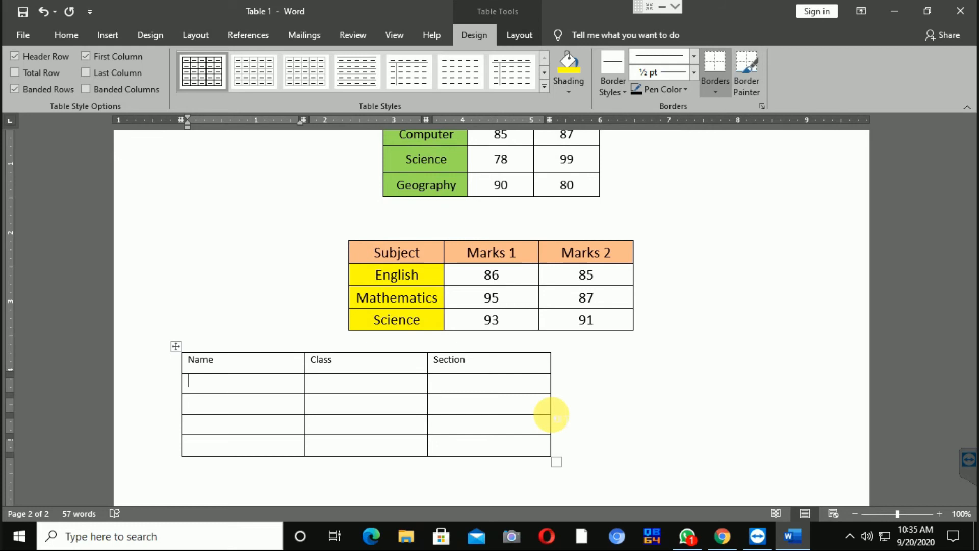
text(S)
key(BackSpace)
text(Adil)
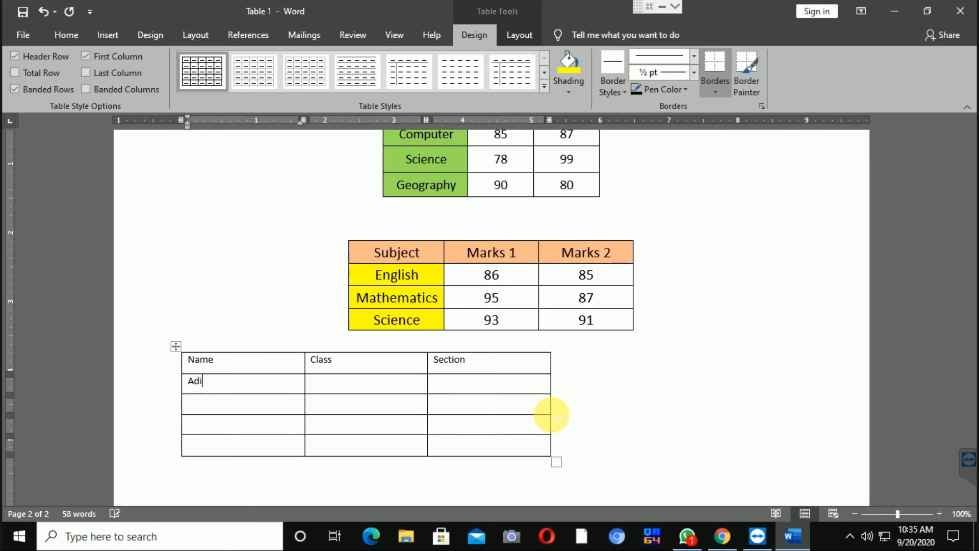
key(Down)
text(Anana)
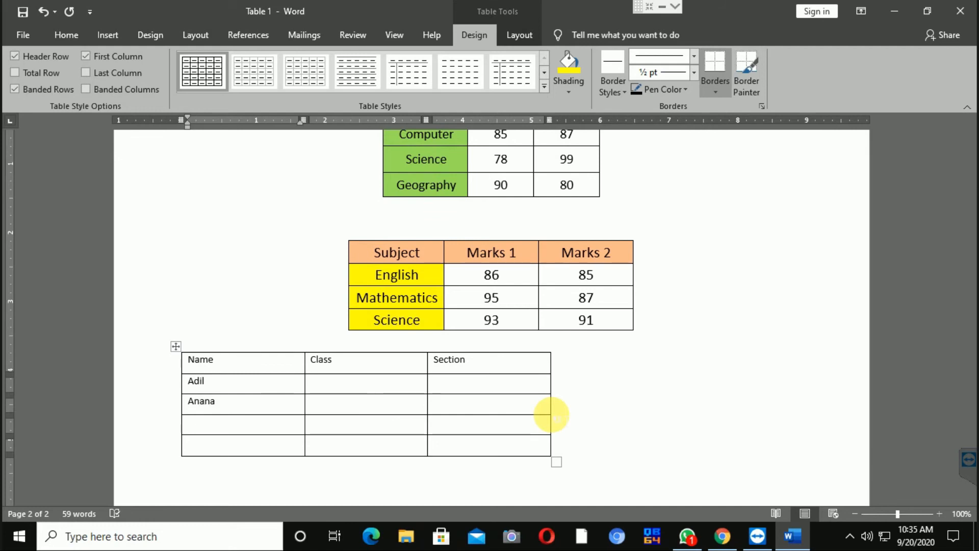
key(BackSpace)
text(ya)
key(Down)
text(Jhon)
key(Down)
text(Sara)
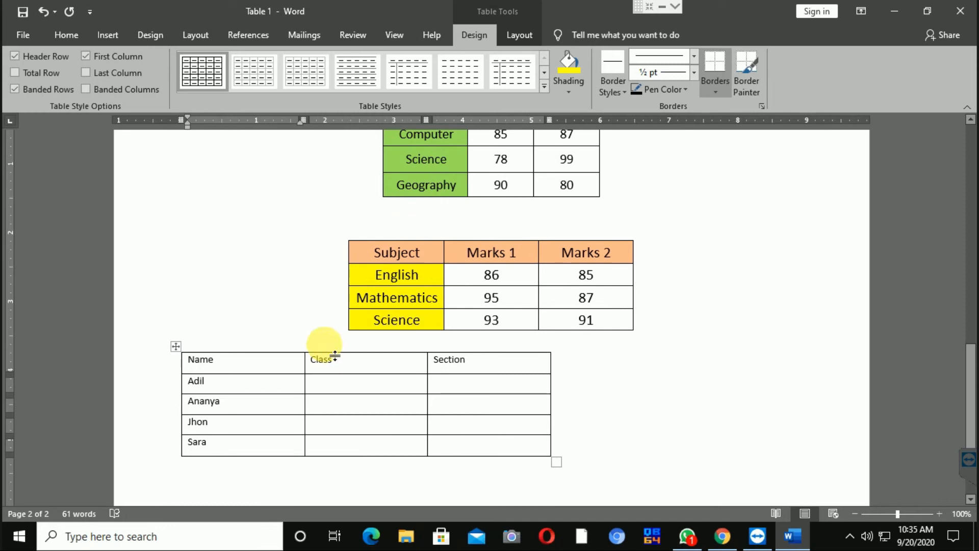
Step: Add two empty rows below the last row of the student table
click(517, 35)
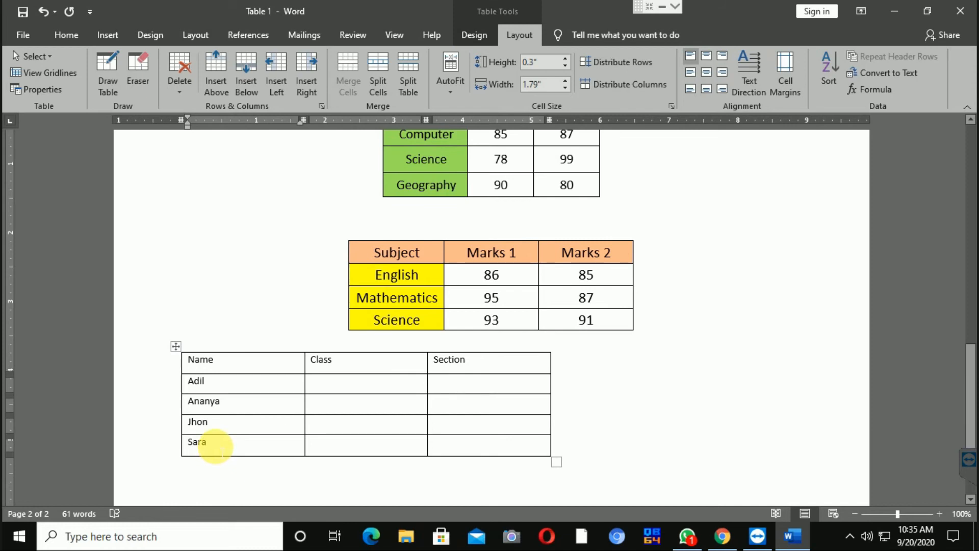
click(446, 444)
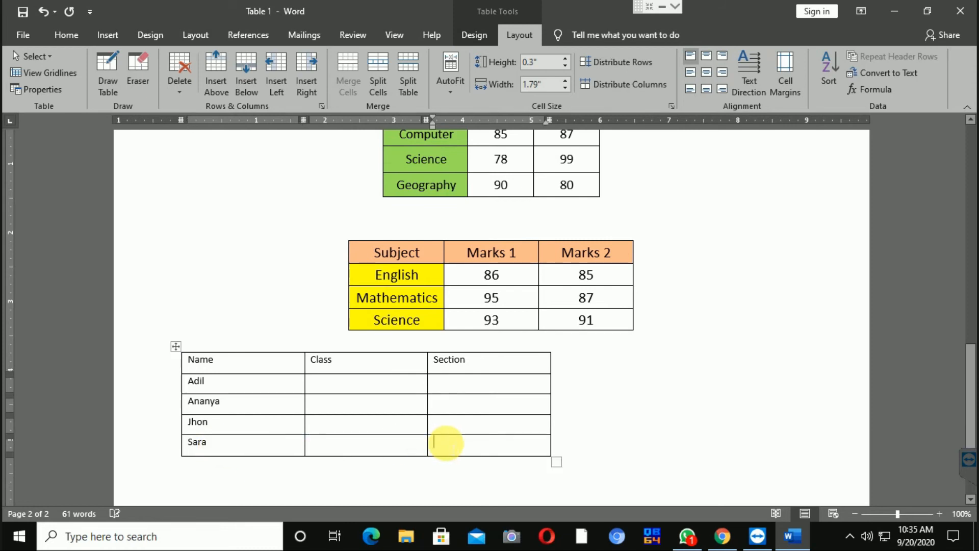
click(274, 444)
click(452, 440)
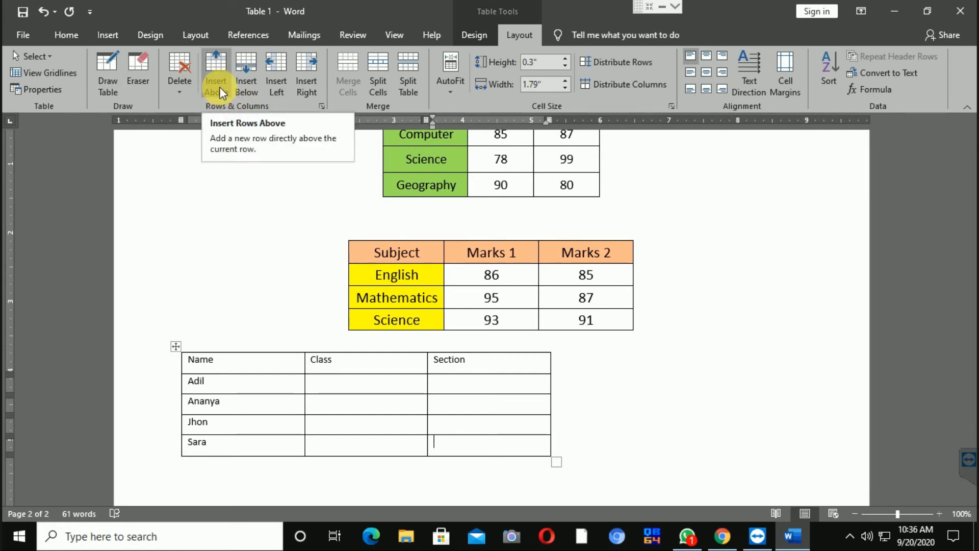
click(249, 79)
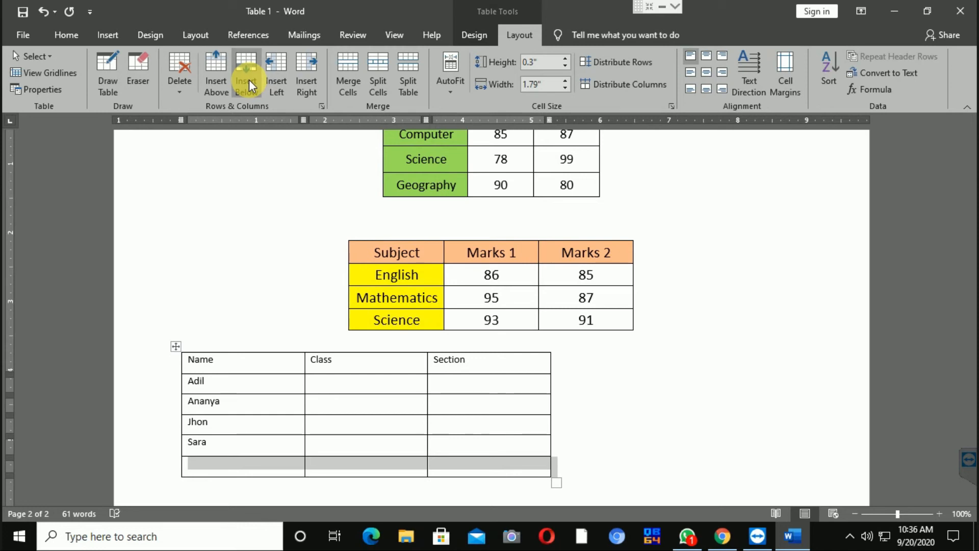
click(249, 80)
scroll(587, 393, down, 2)
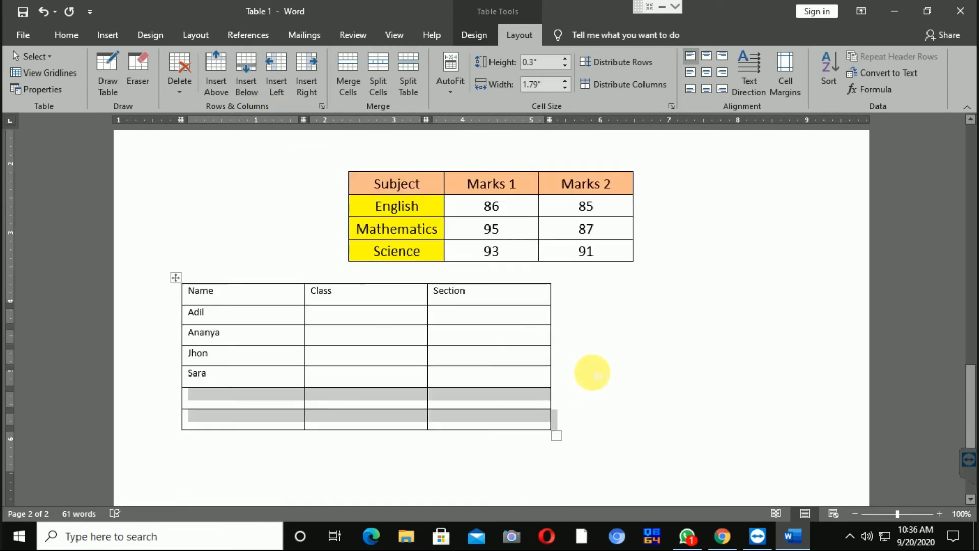
Step: Fill in two more students' first names in the Name column of the two added rows
click(250, 398)
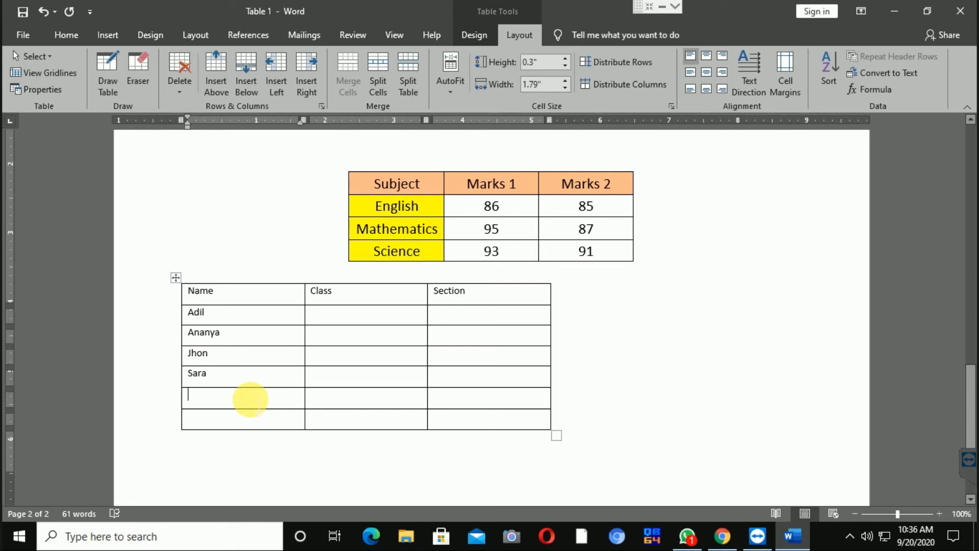
text(S)
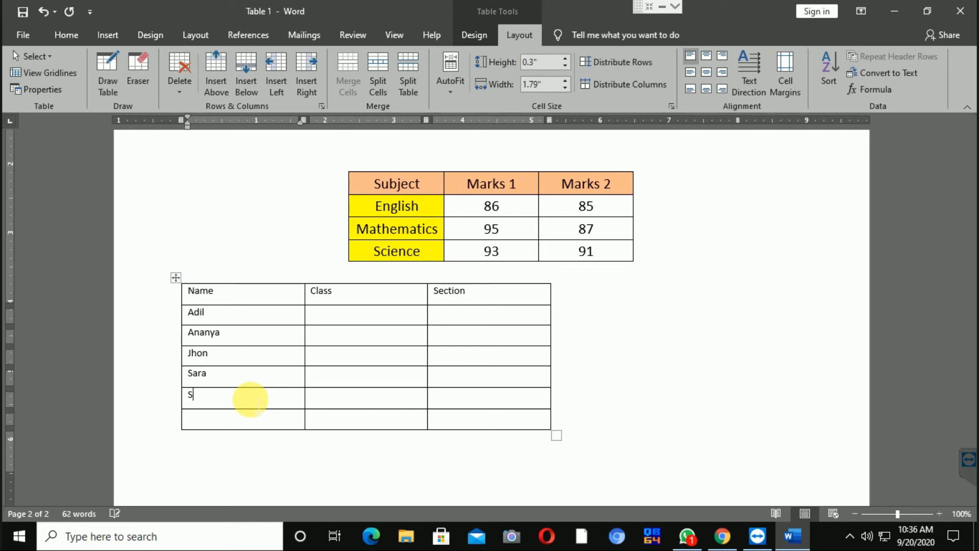
text(ahana)
key(Down)
text(Riya)
Step: Fill the Class column from the first student down with 5, 6, 7, 5, 7 and 7
key(Up)
key(Right)
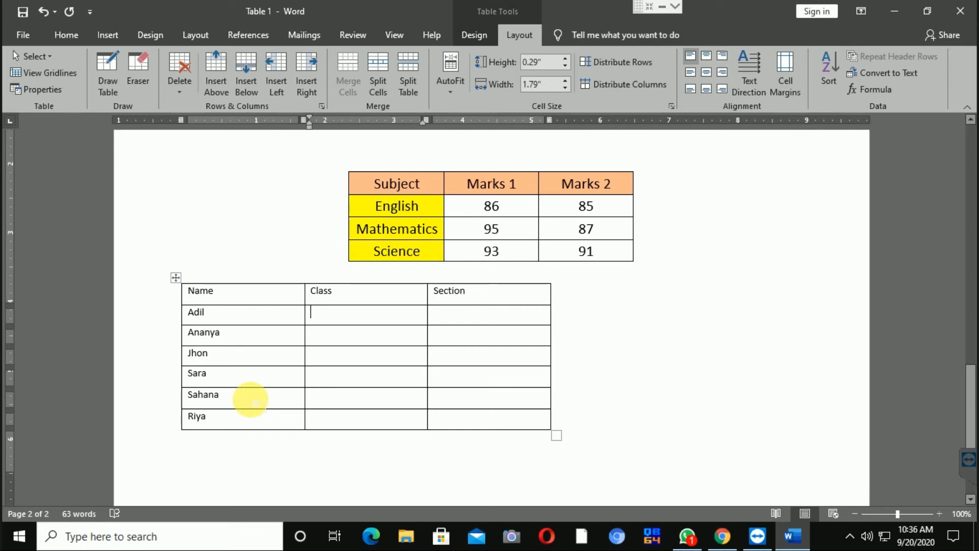
text(5)
key(Down)
text(6)
key(Down)
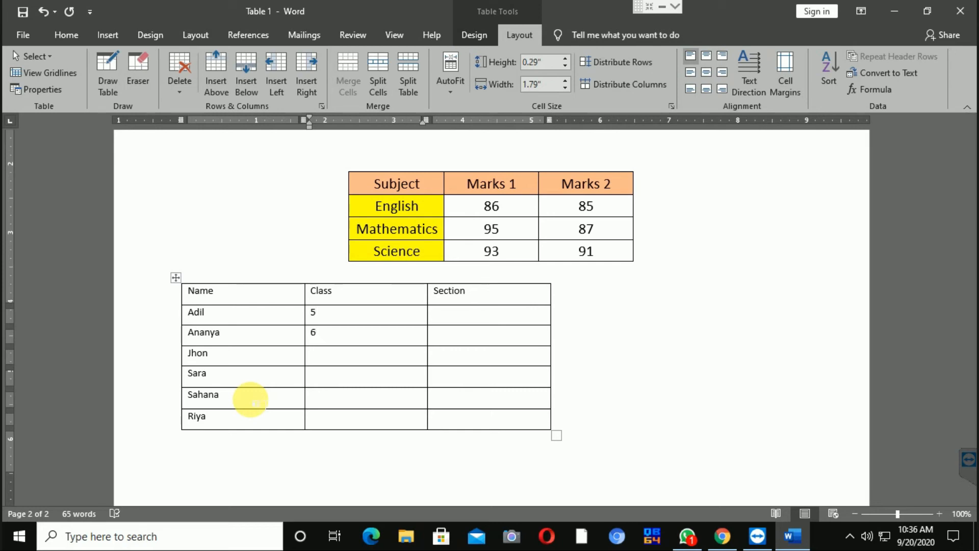
text(7)
key(Down)
text(5)
key(Down)
text(7)
key(Down)
text(7)
Step: Fill the Section column from the first student down with C, B, B, C, A and A
key(Tab)
key(Up)
key(Up)
key(Up)
key(Up)
text(c)
text(C)
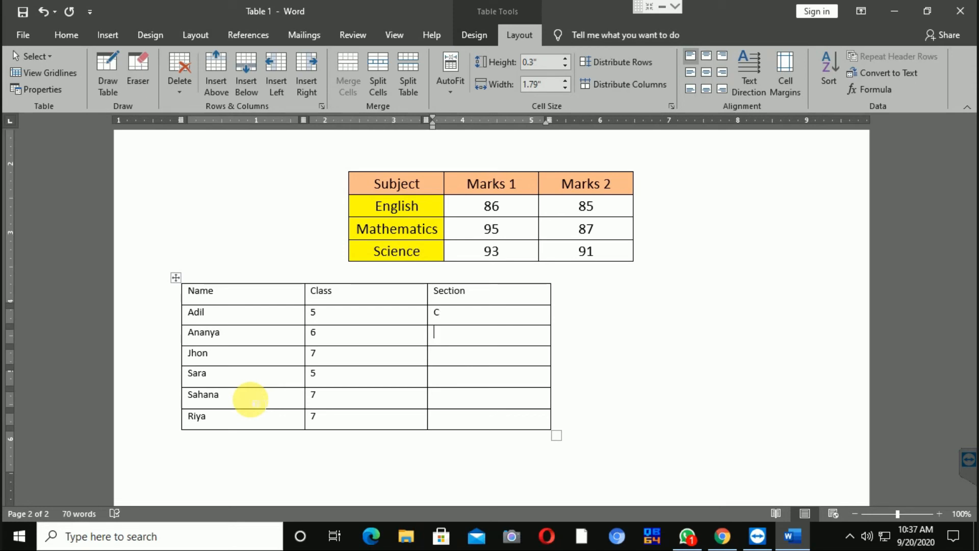
text(BB)
key(Down)
text(C)
text(A)
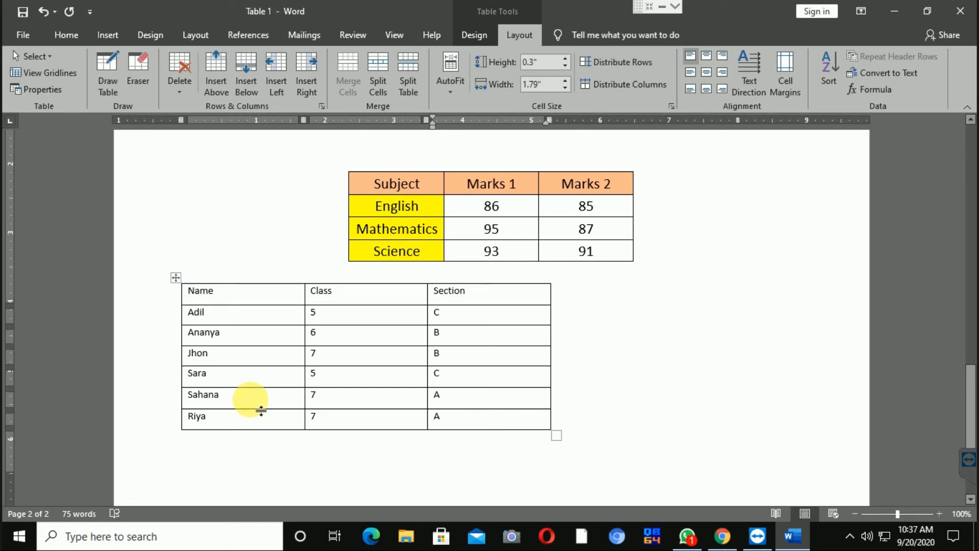
Step: Shrink the student table to columns about 0.89 inch wide and centre the whole table on the page
mouse_move(557, 435)
mouse_down()
mouse_move(504, 405)
mouse_move(464, 410)
mouse_move(425, 396)
mouse_move(476, 397)
mouse_move(480, 388)
mouse_move(451, 394)
mouse_move(419, 382)
mouse_up()
drag(261, 409, 260, 409)
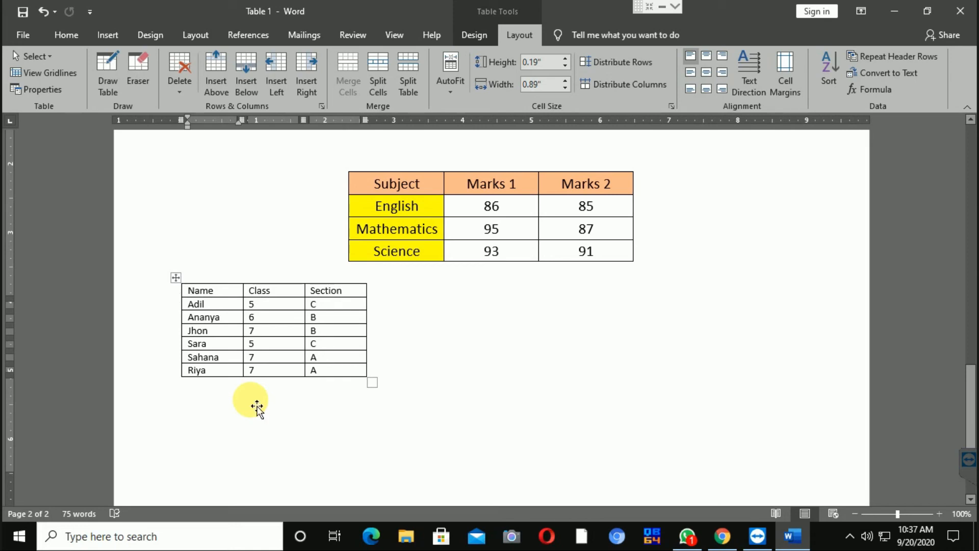
click(256, 407)
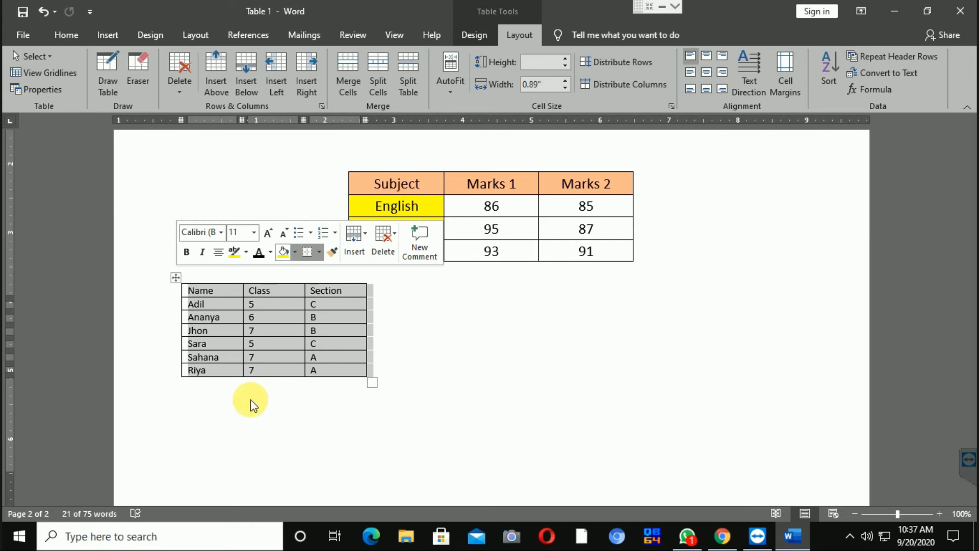
key(ctrl+e)
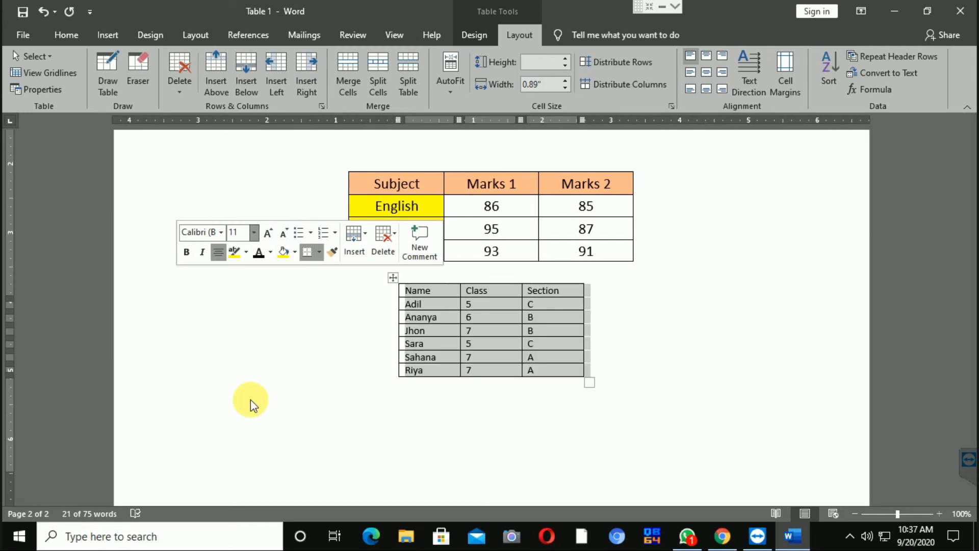
Step: Set the font size of all text in the student table to 14
click(254, 233)
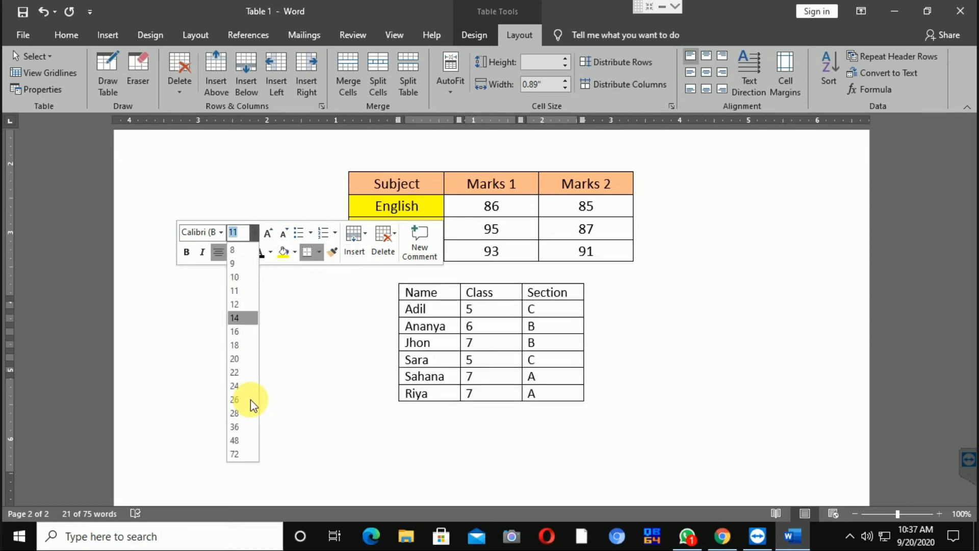
click(243, 318)
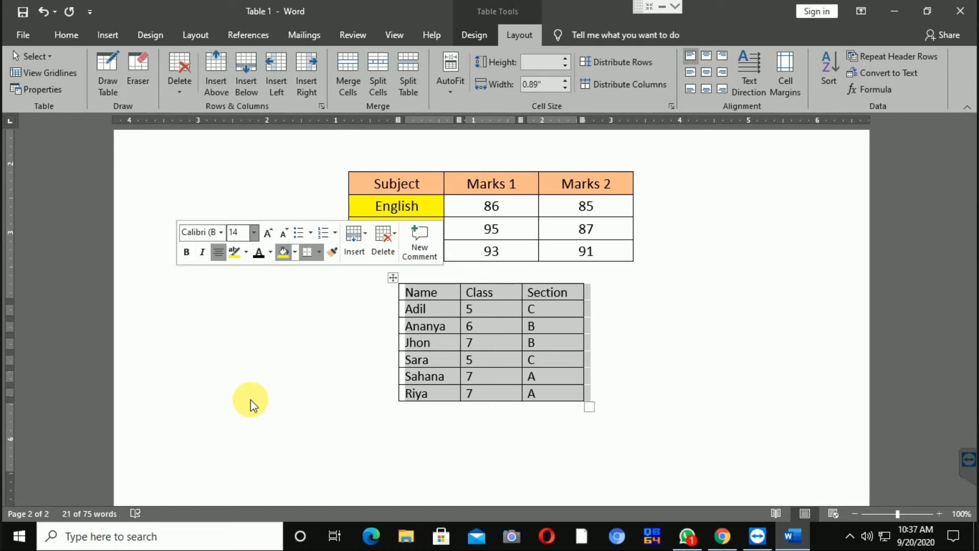
click(362, 309)
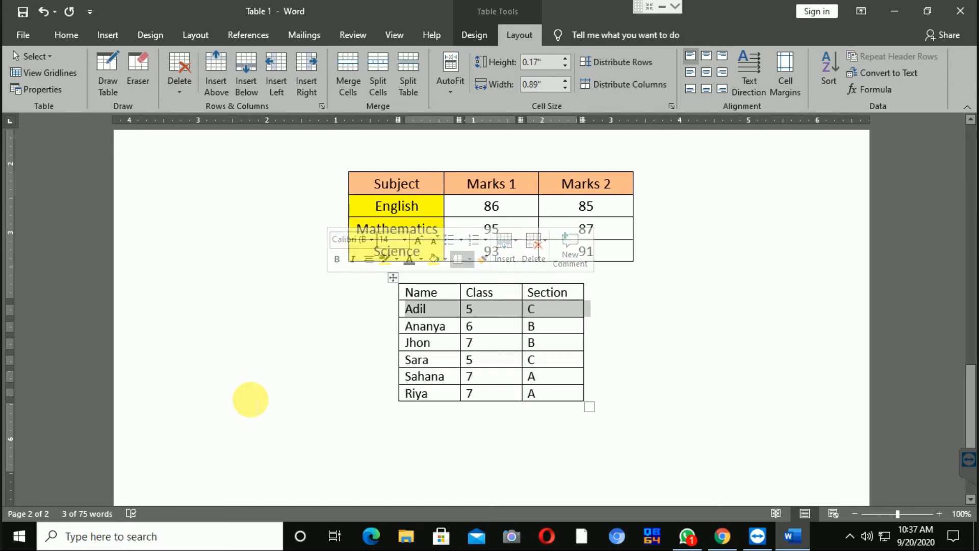
Step: Shade the header row of the student table with the standard green color
click(587, 359)
drag(405, 293, 541, 292)
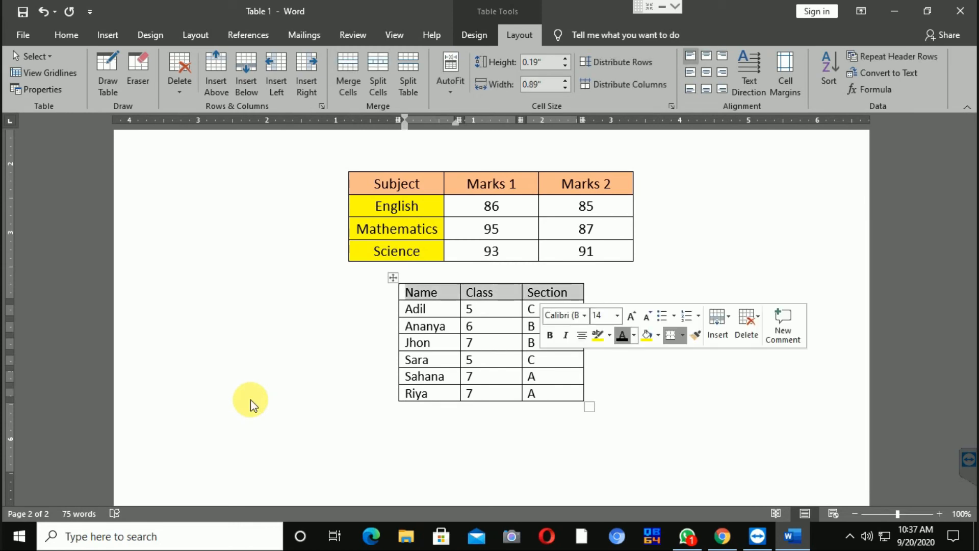
click(659, 335)
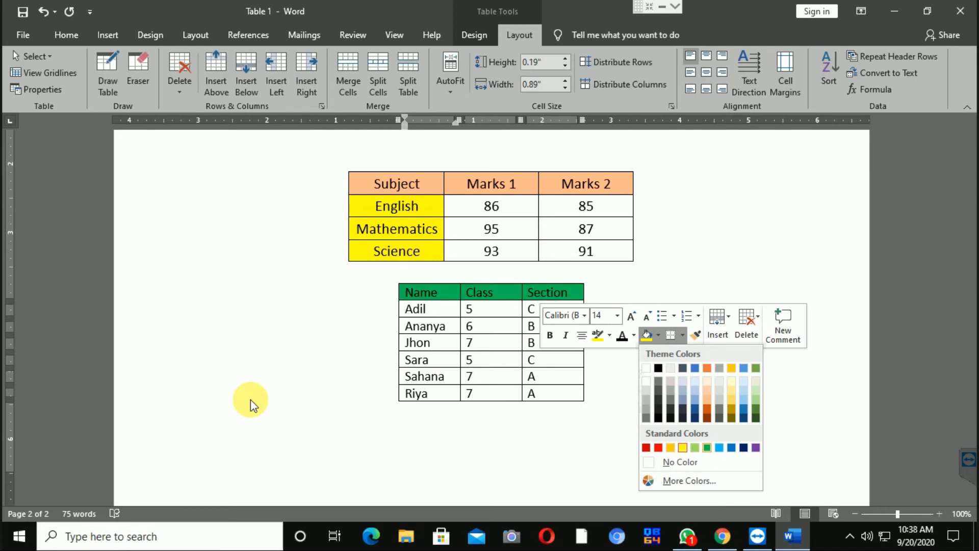
key(Return)
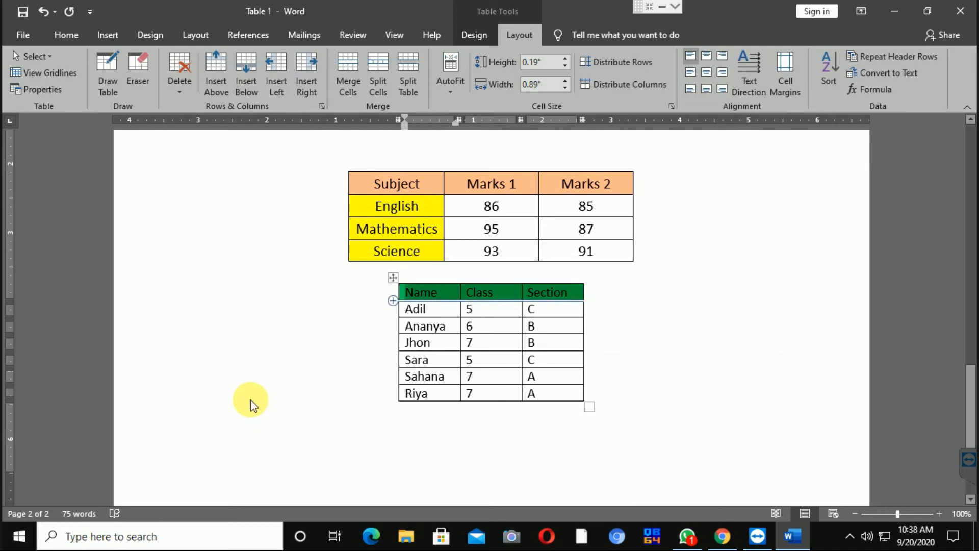
Step: Shade the six student name cells below the header in the Name column with light gold
drag(414, 309, 436, 393)
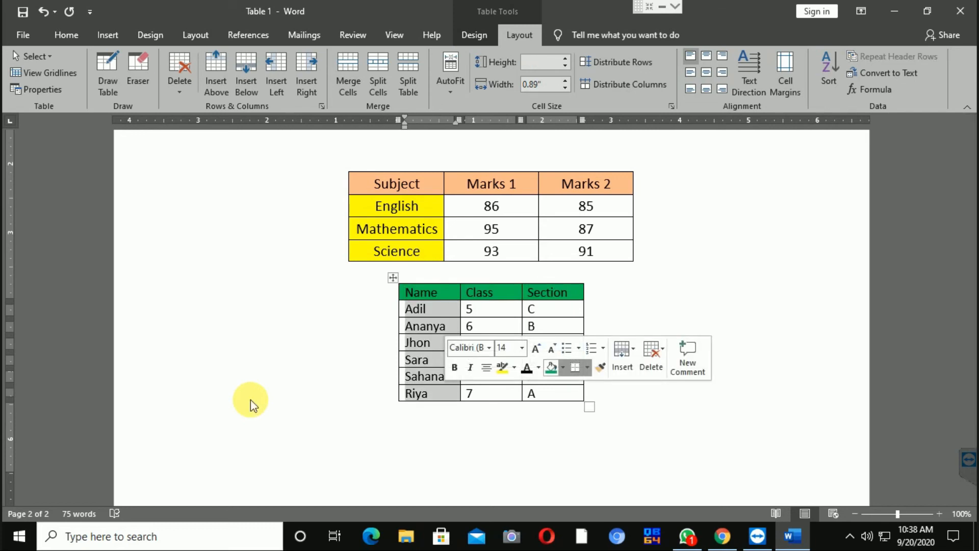
click(563, 367)
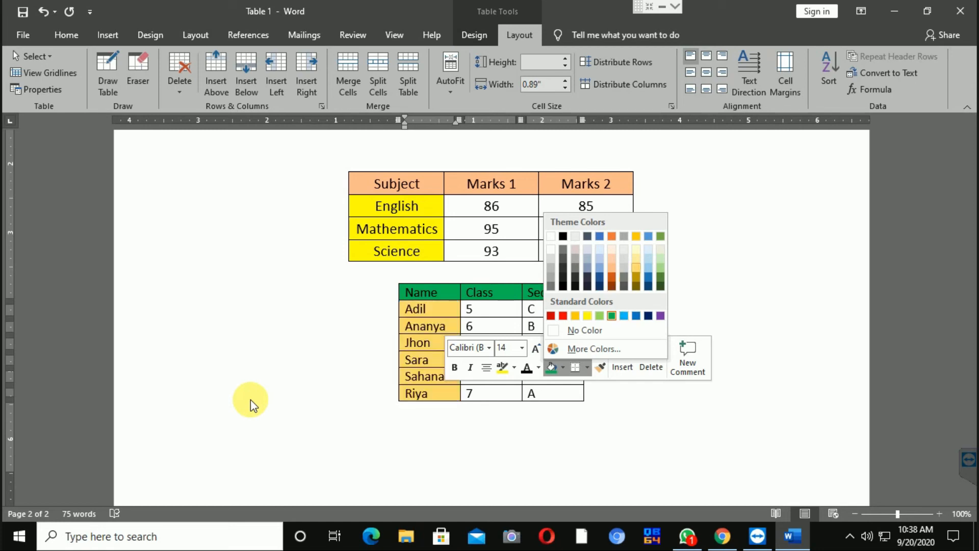
click(250, 399)
click(250, 400)
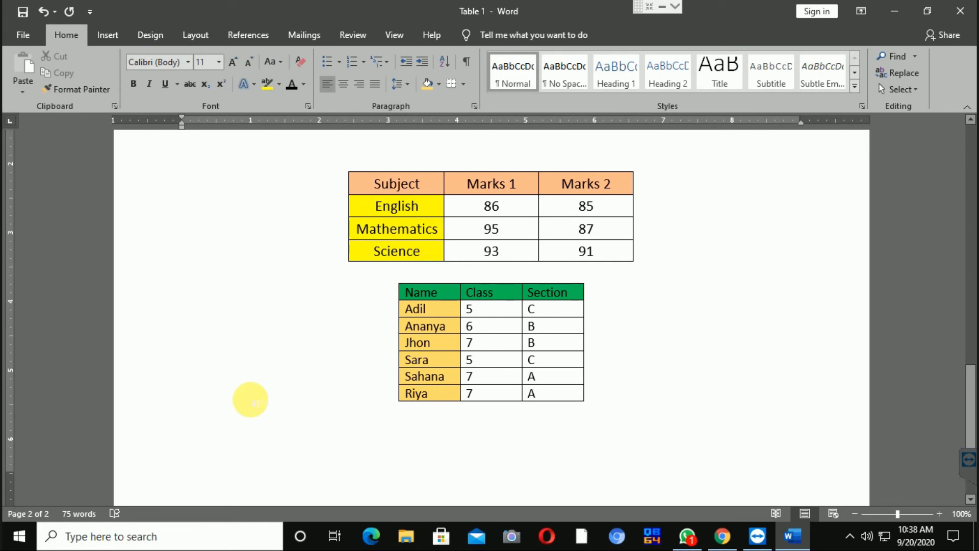
Step: Center the text of every cell in the student table both horizontally and vertically
key(Left)
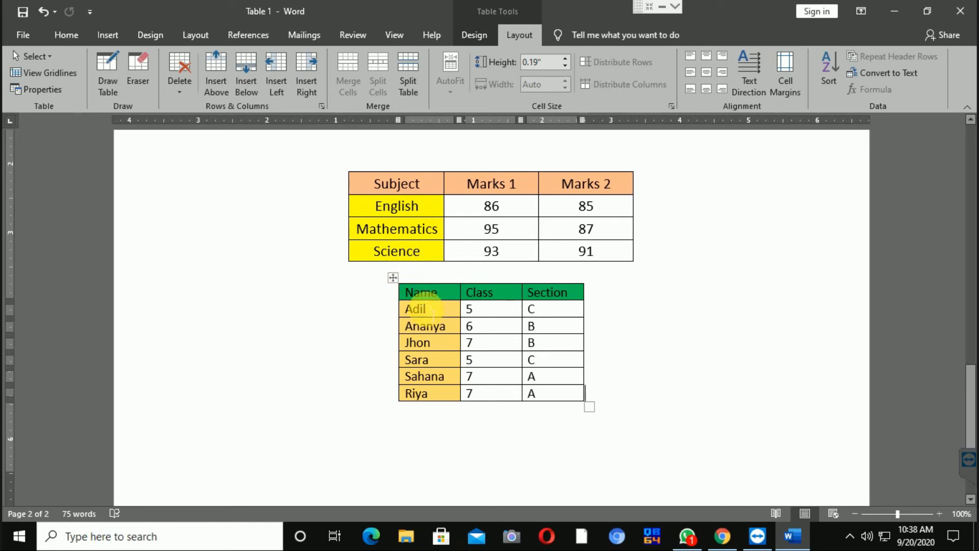
click(483, 325)
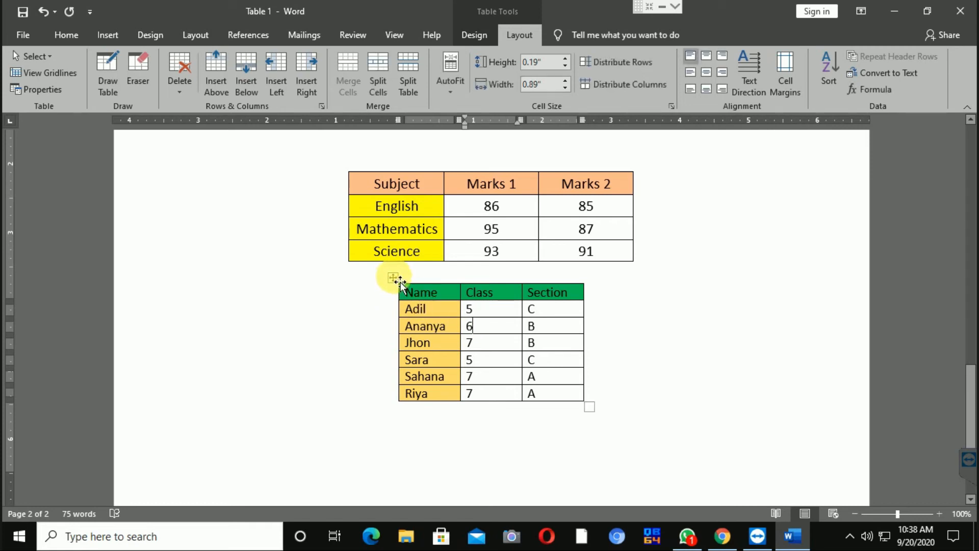
click(393, 278)
click(706, 73)
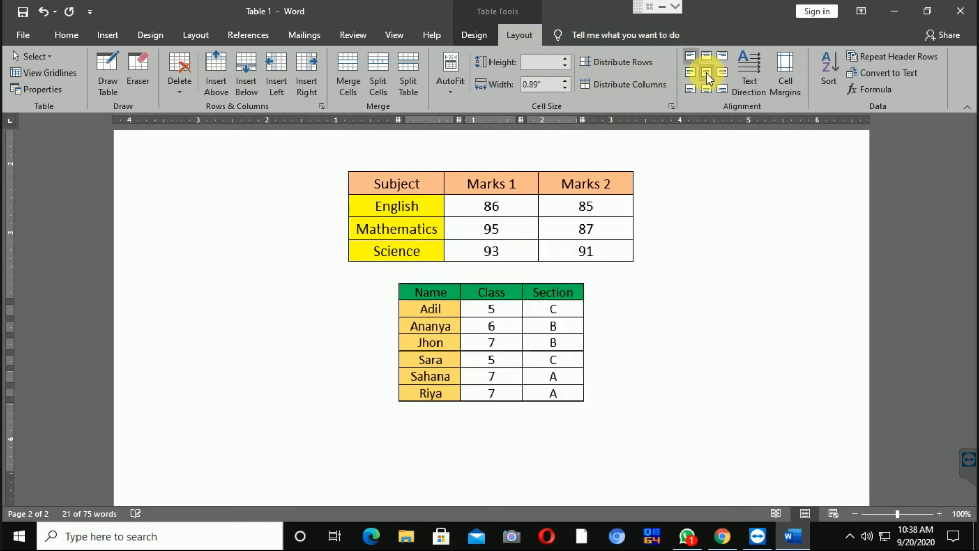
click(484, 324)
Step: Shade the student table's header row black and set its text color to white
drag(403, 289, 561, 292)
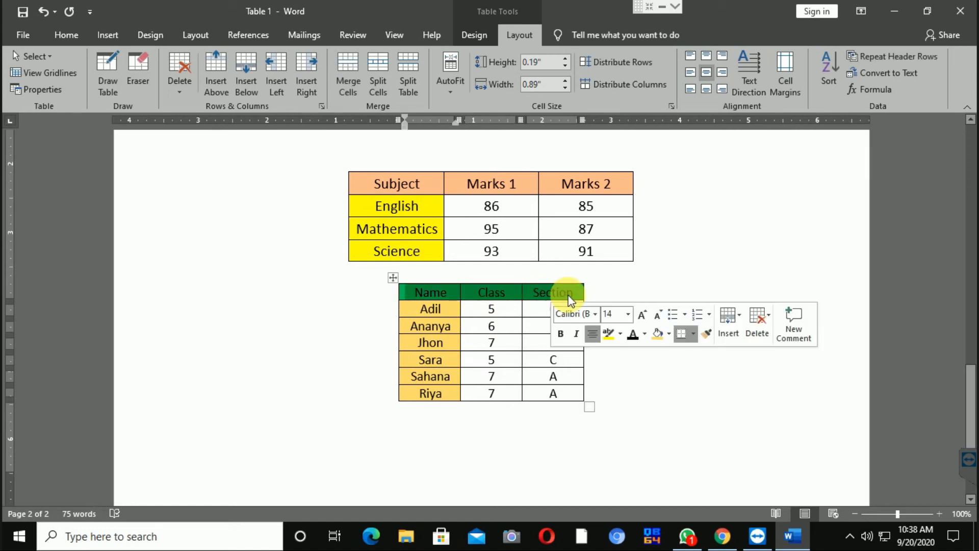
click(668, 334)
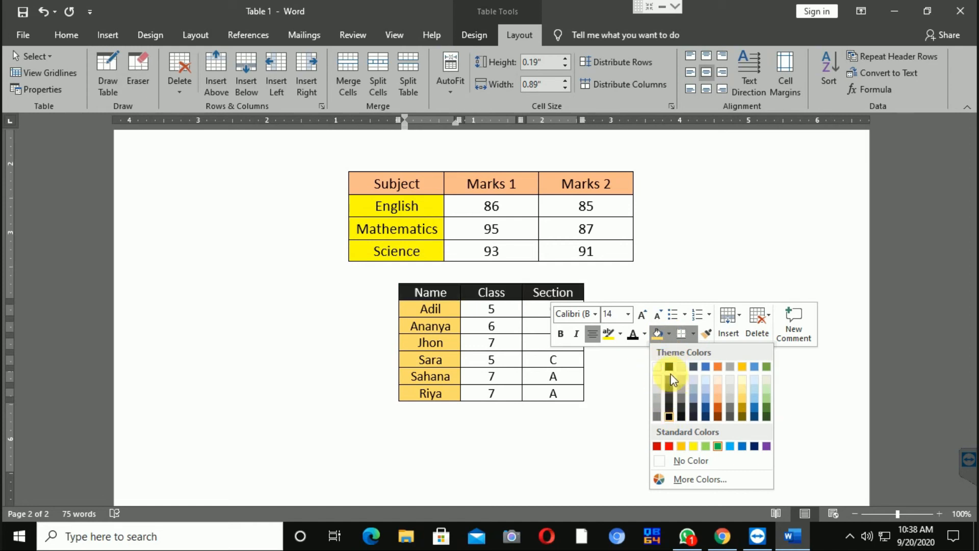
click(669, 366)
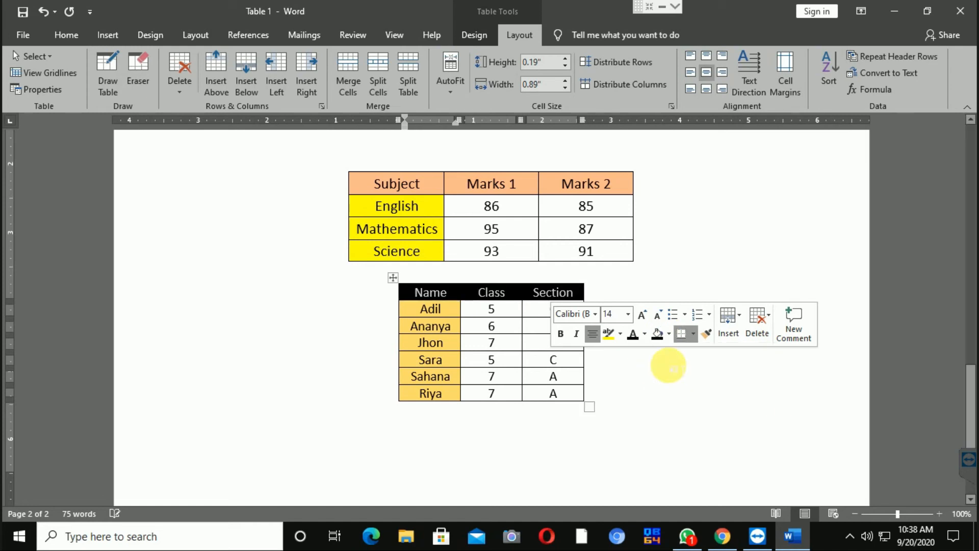
click(644, 335)
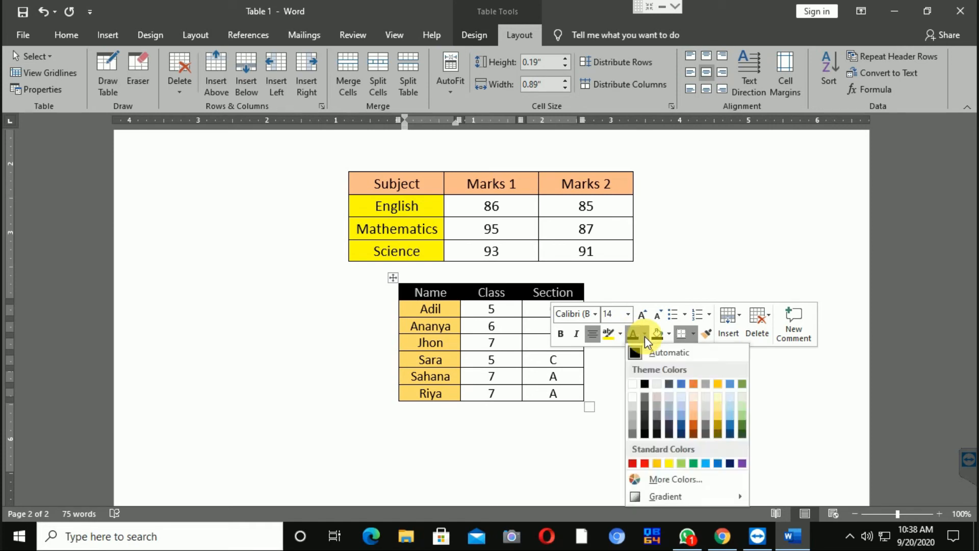
click(634, 386)
click(528, 372)
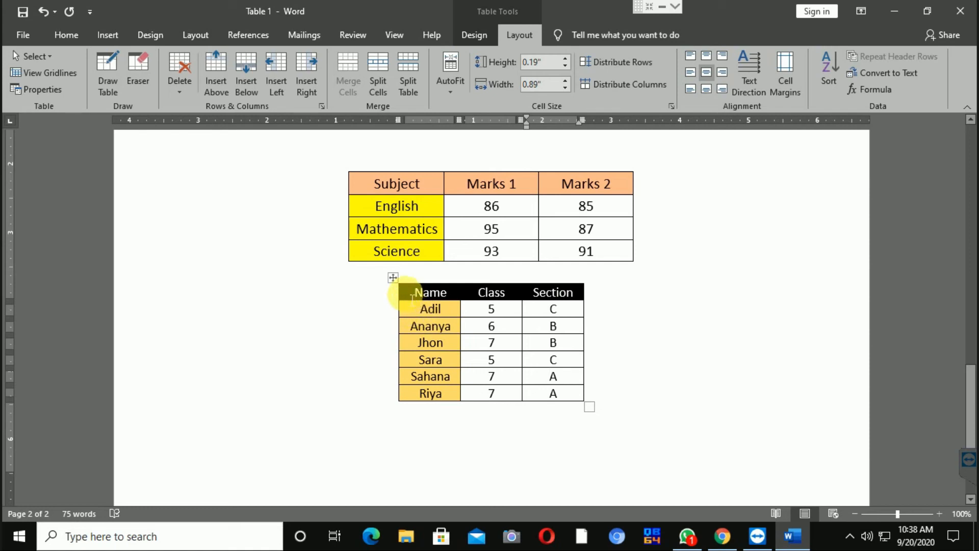
Step: Change the shading of the student table's header row to red
click(561, 295)
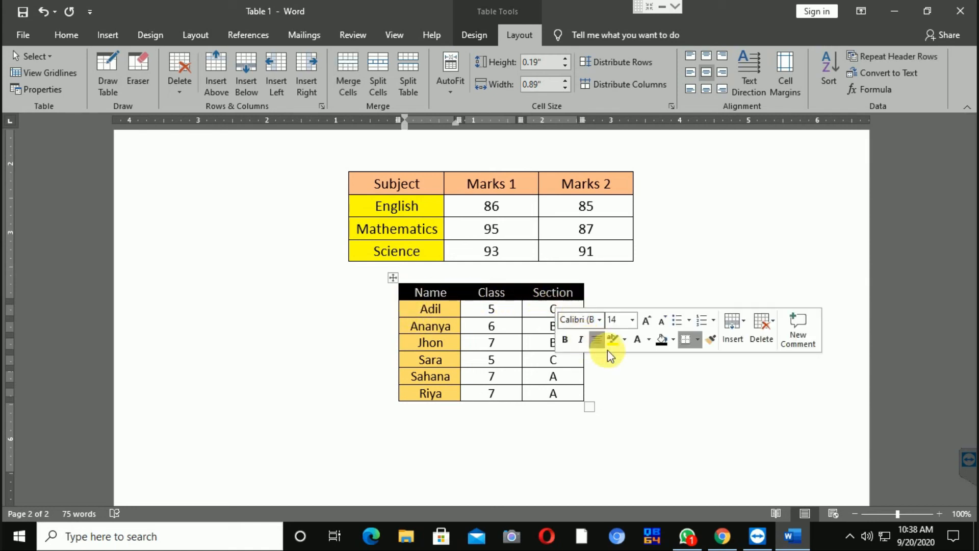
click(675, 340)
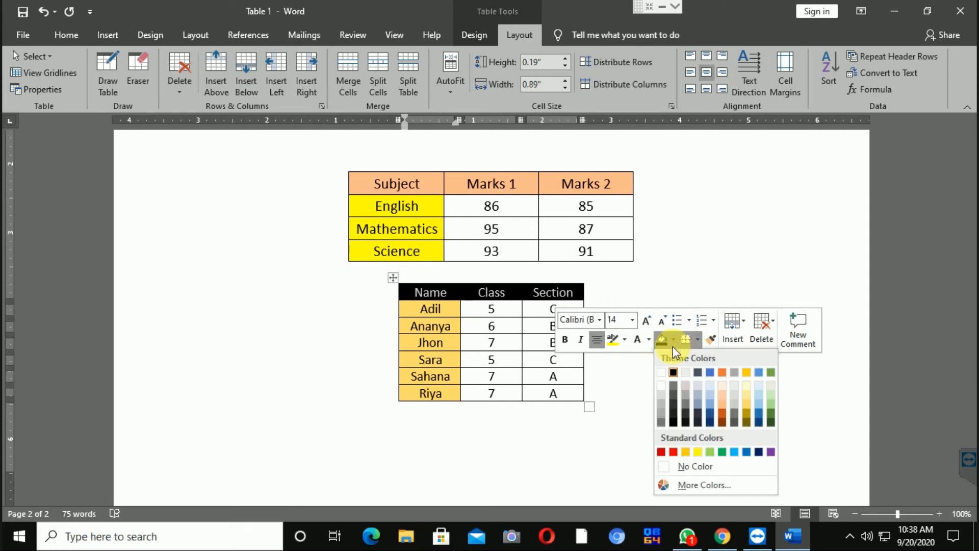
click(662, 451)
click(492, 360)
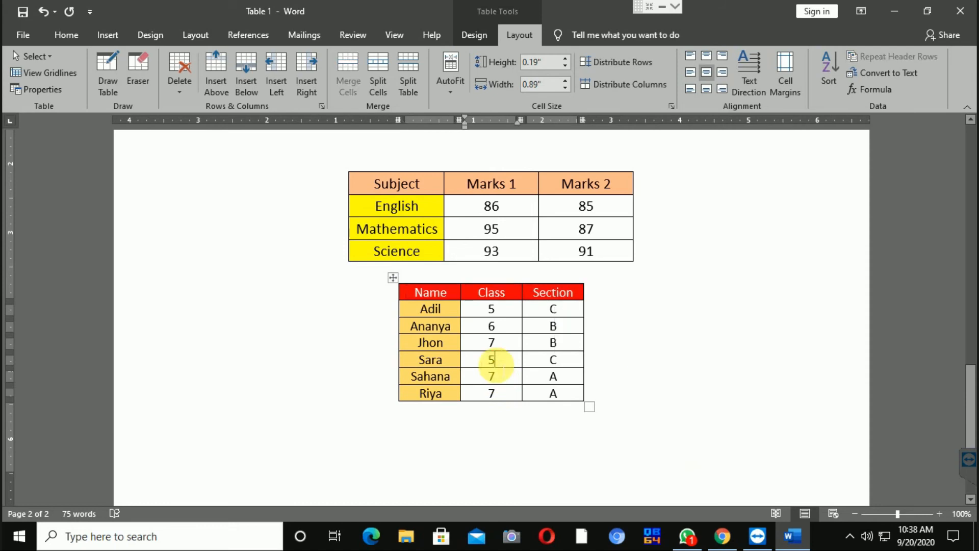
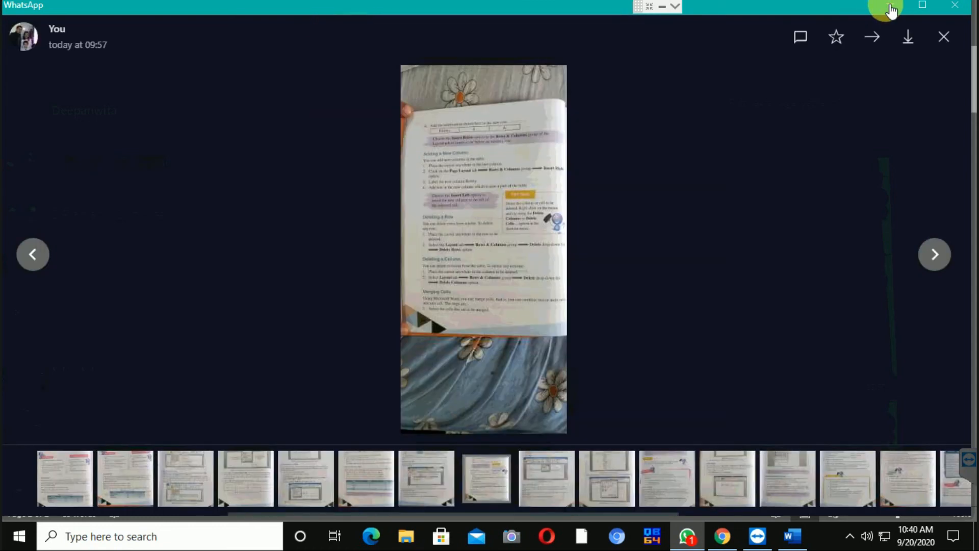
Step: Return to the Word document, add an empty line below the student table and insert a page break there
click(885, 4)
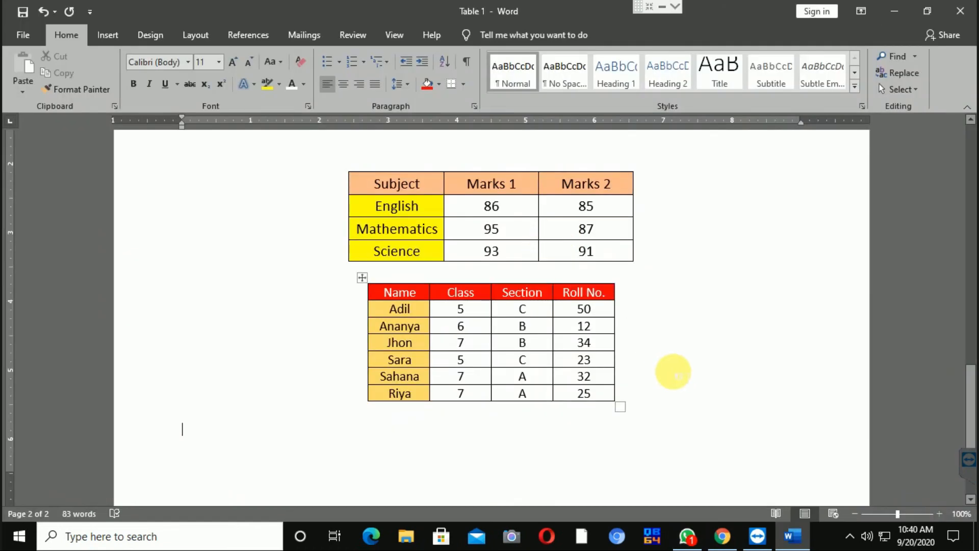
click(669, 383)
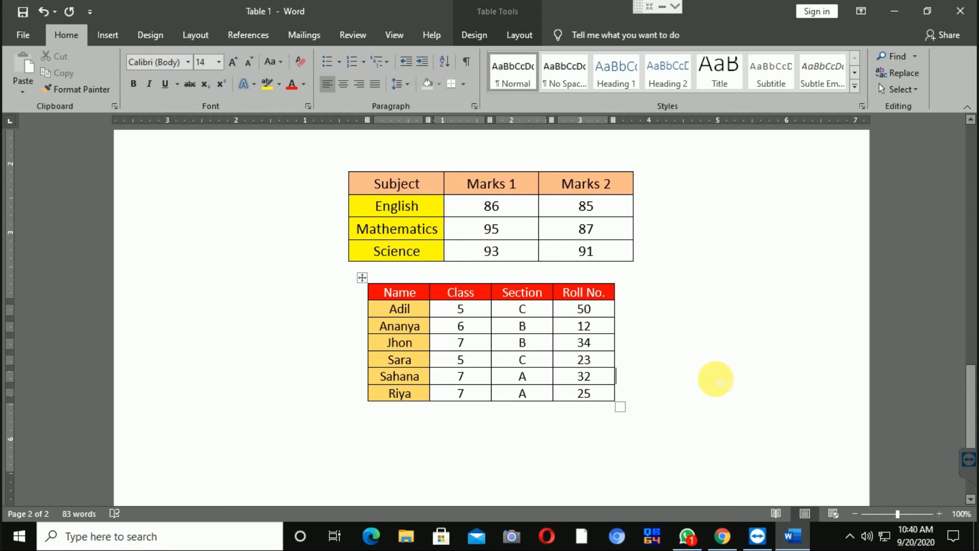
key(Down)
key(Down)
key(Down)
key(Return)
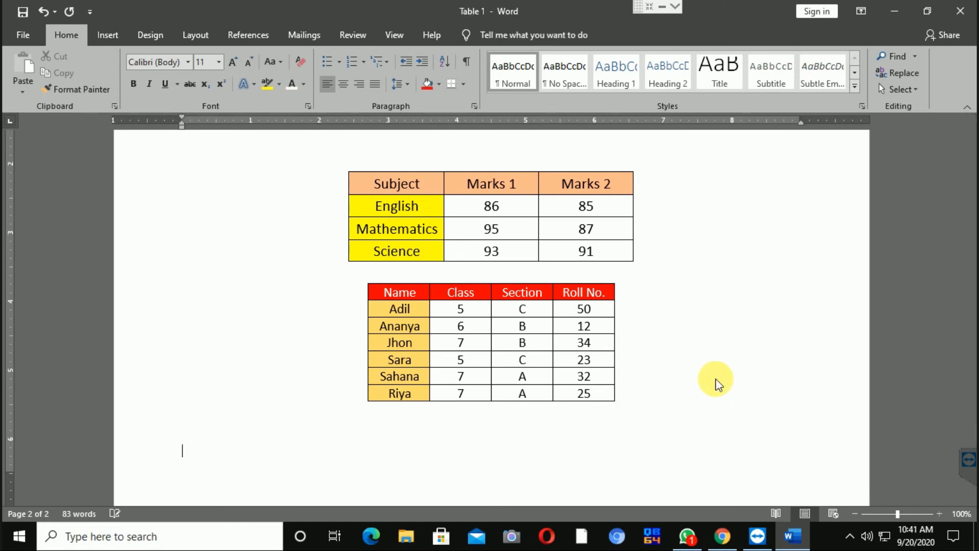
scroll(641, 338, down, 1)
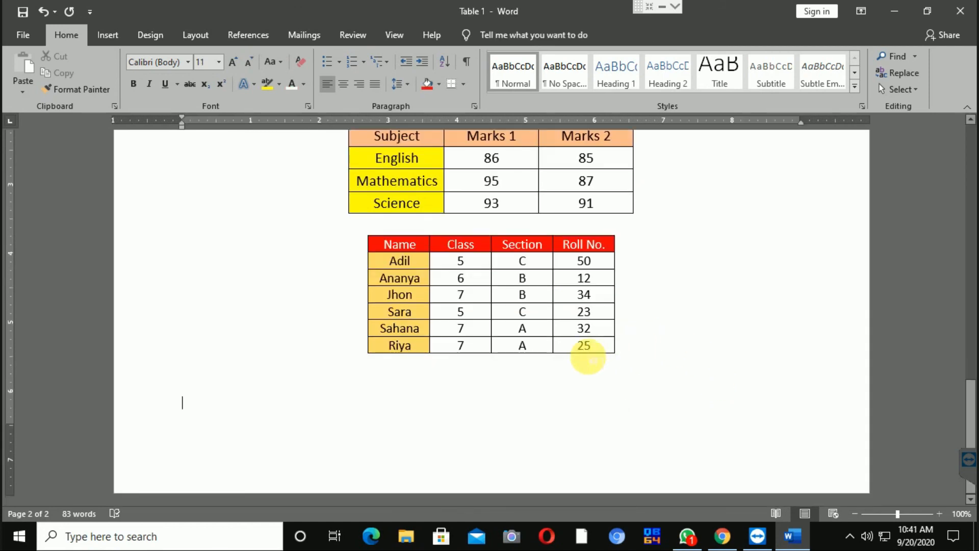
key(ctrl+Return)
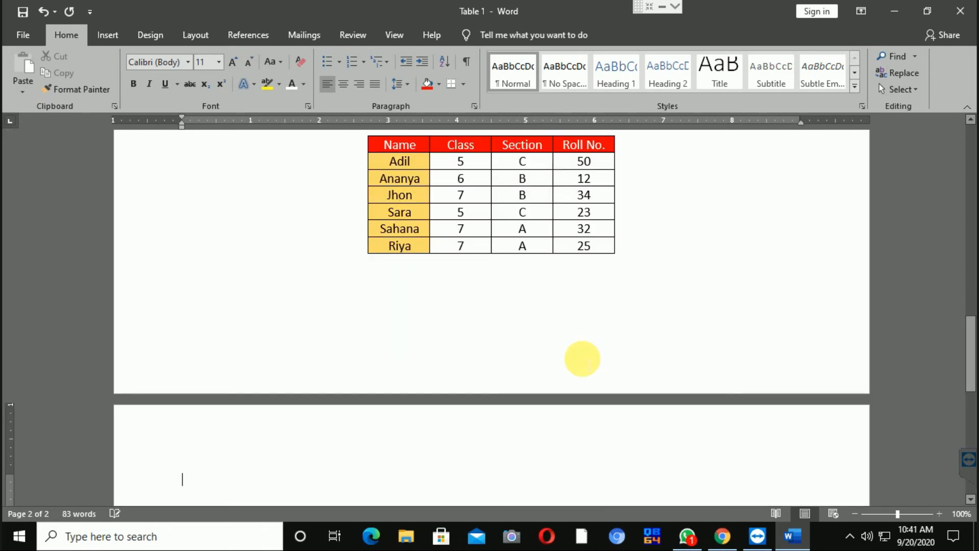
scroll(562, 351, down, 4)
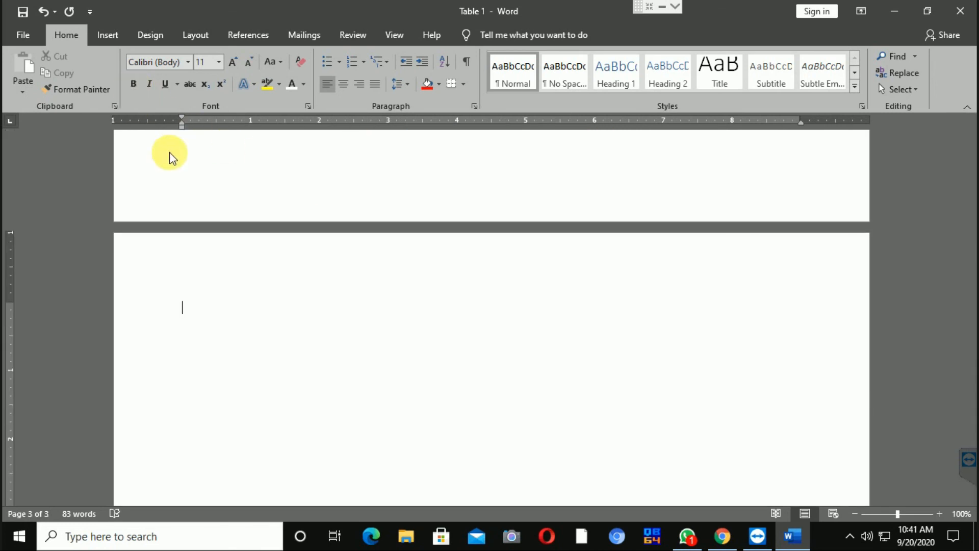
Step: Insert a table of five columns and two rows on the new page and shrink its columns to about 0.53 inch wide
click(110, 36)
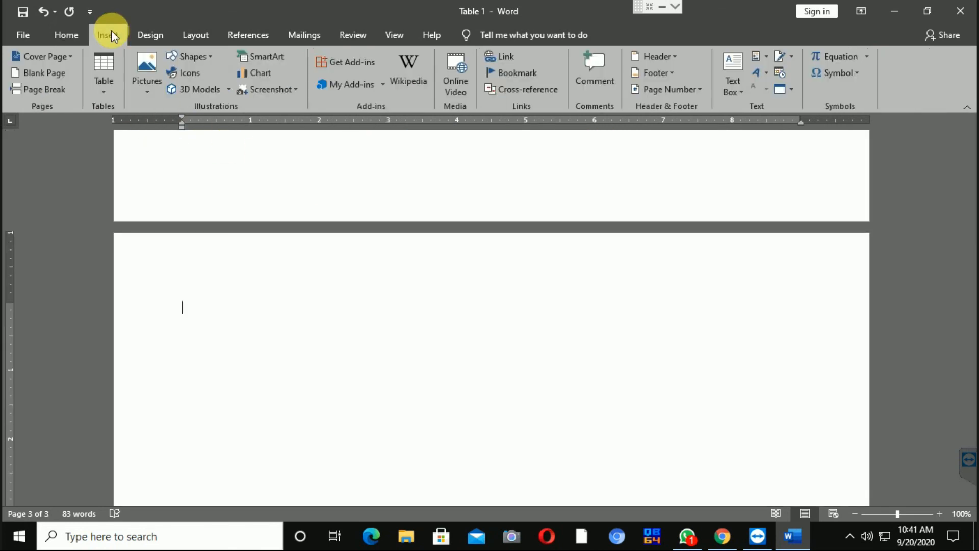
click(109, 84)
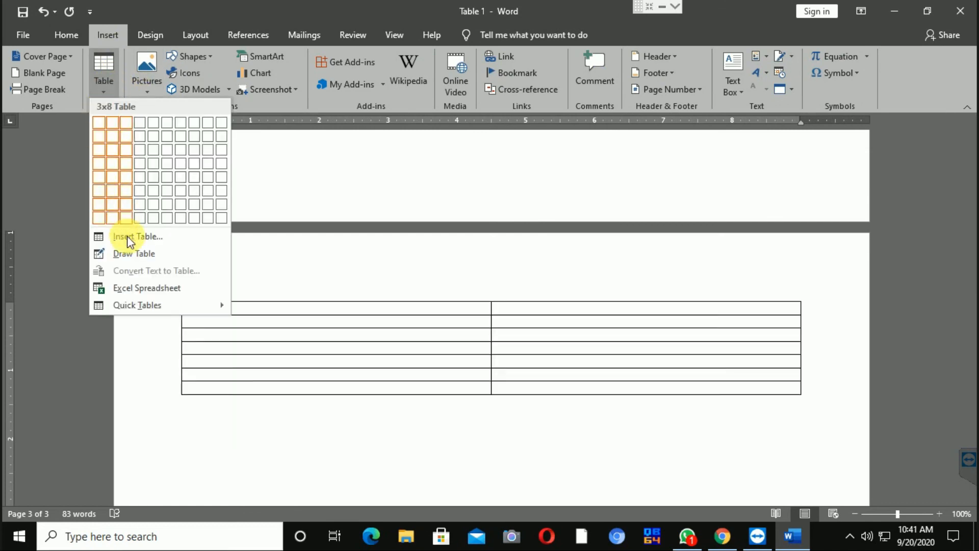
click(127, 236)
click(480, 331)
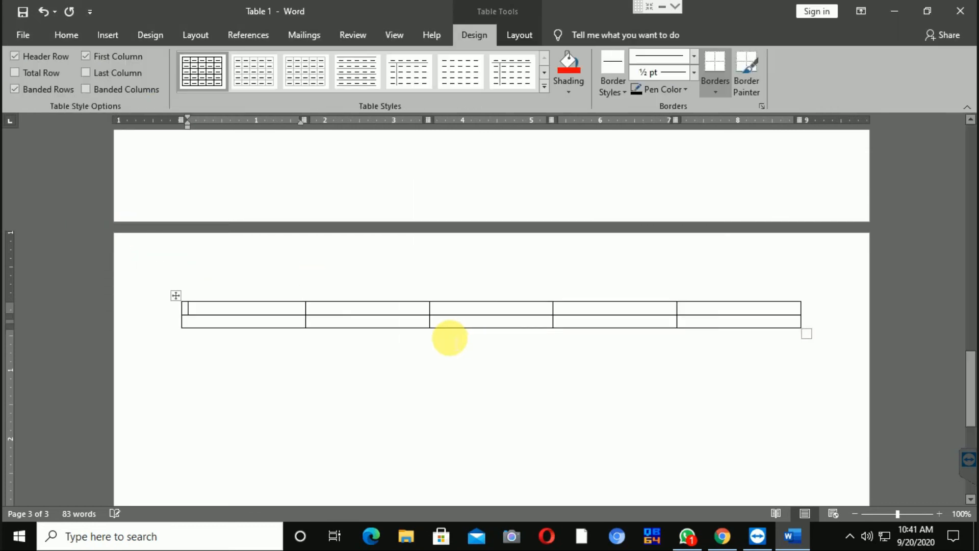
drag(806, 335, 385, 377)
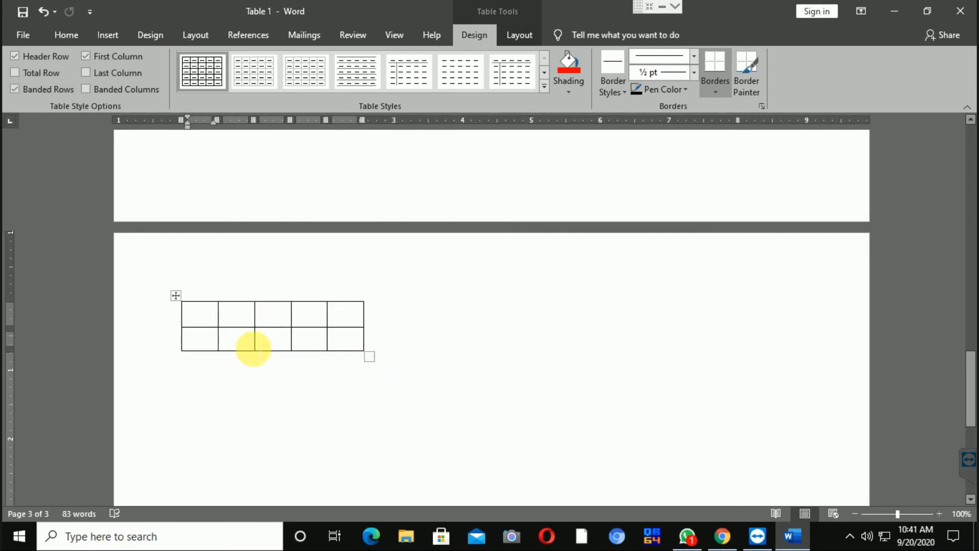
Step: Insert one row below the new table's first row and another row above its last row
click(515, 35)
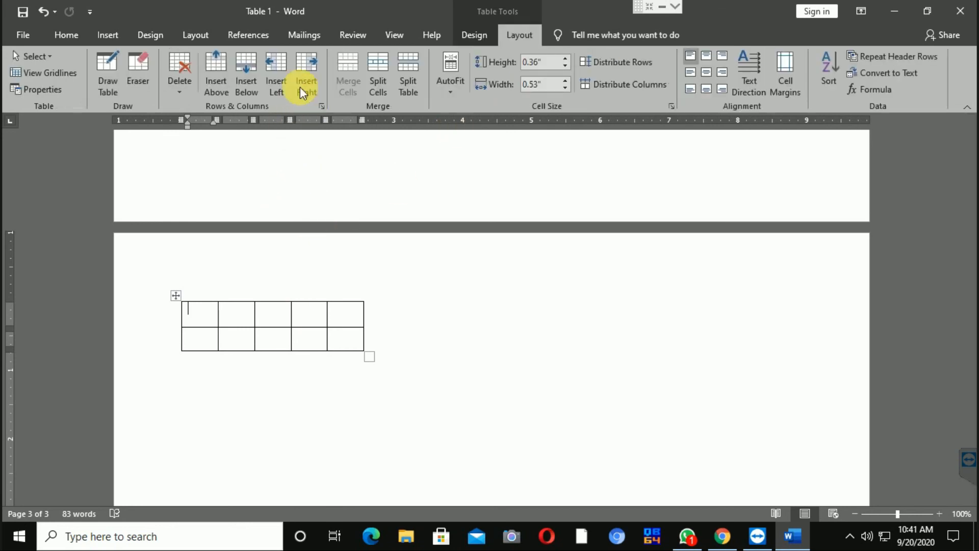
click(254, 96)
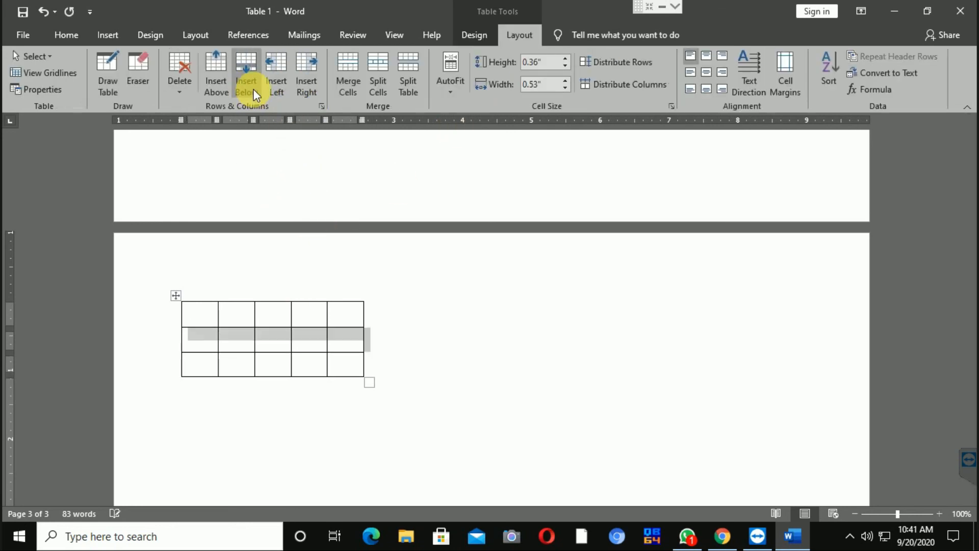
click(198, 340)
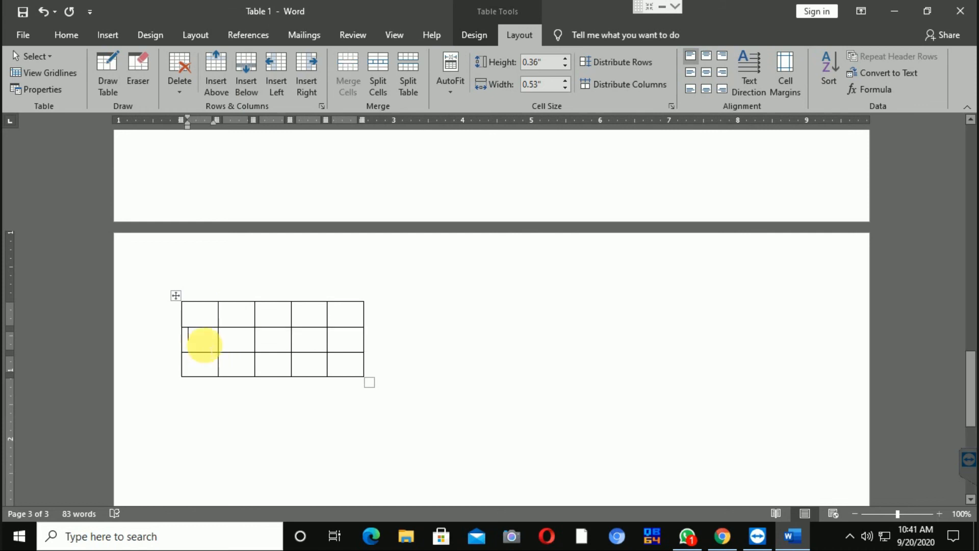
click(341, 363)
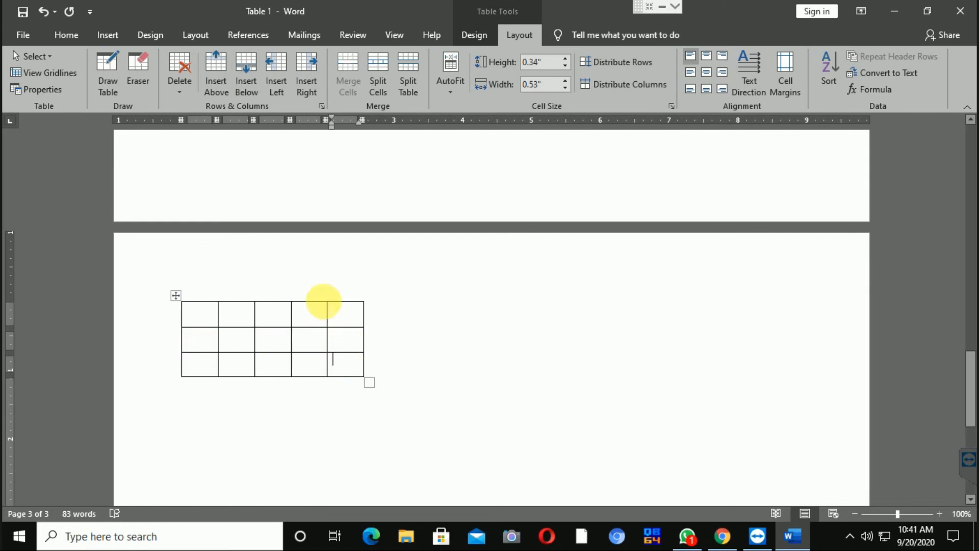
click(217, 91)
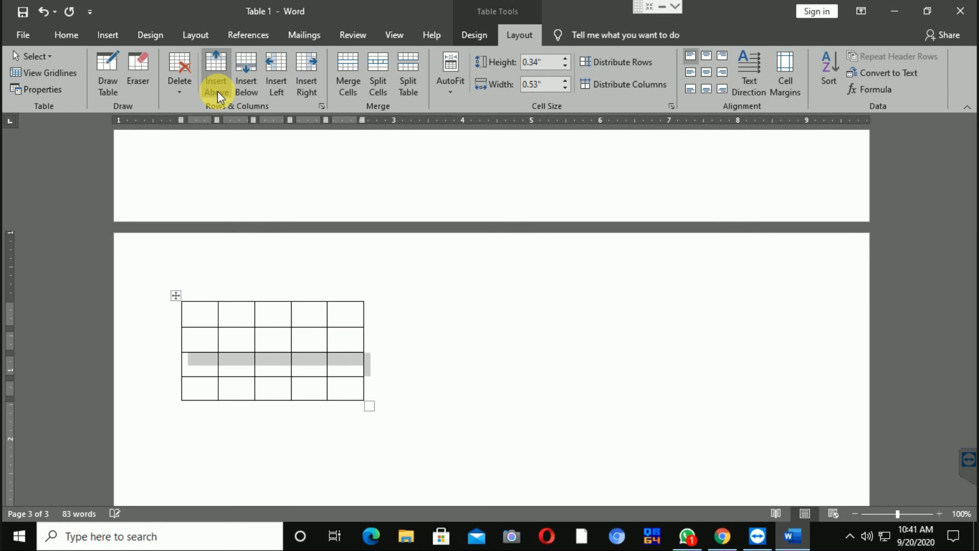
Step: Insert a column to the right of the last column in the new table
click(342, 370)
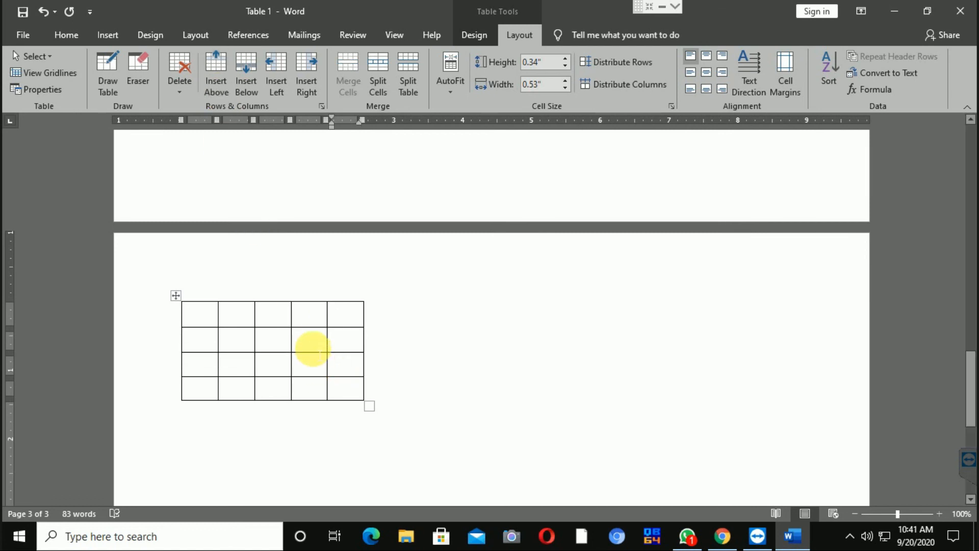
click(309, 82)
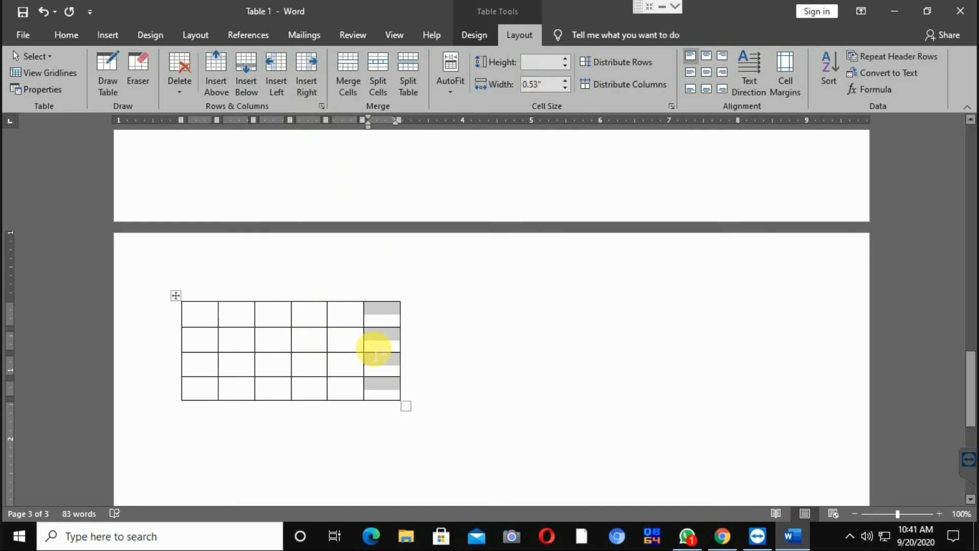
Step: Fill the new table's header row with Name, Class, Roll.No, Sec, Sub 1 and Sub 2
click(376, 341)
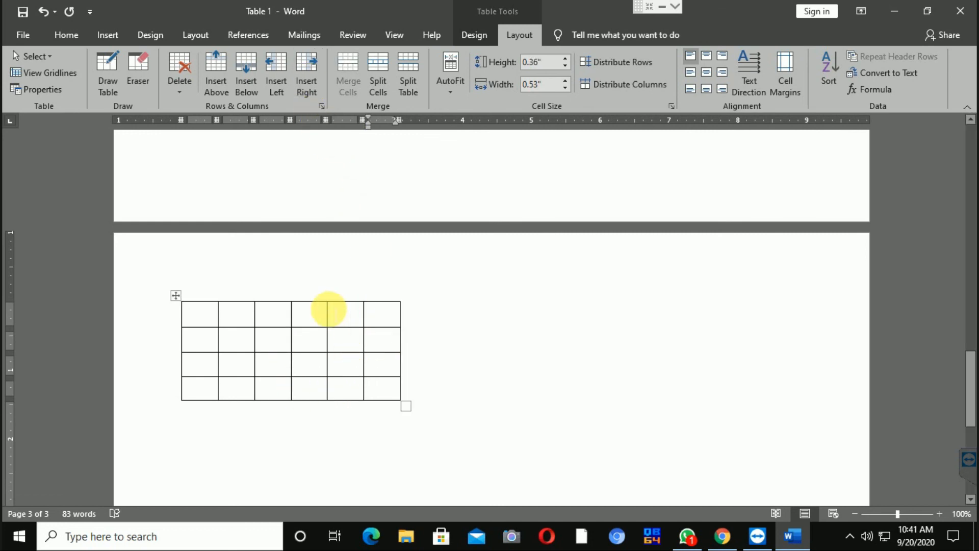
drag(303, 311, 309, 396)
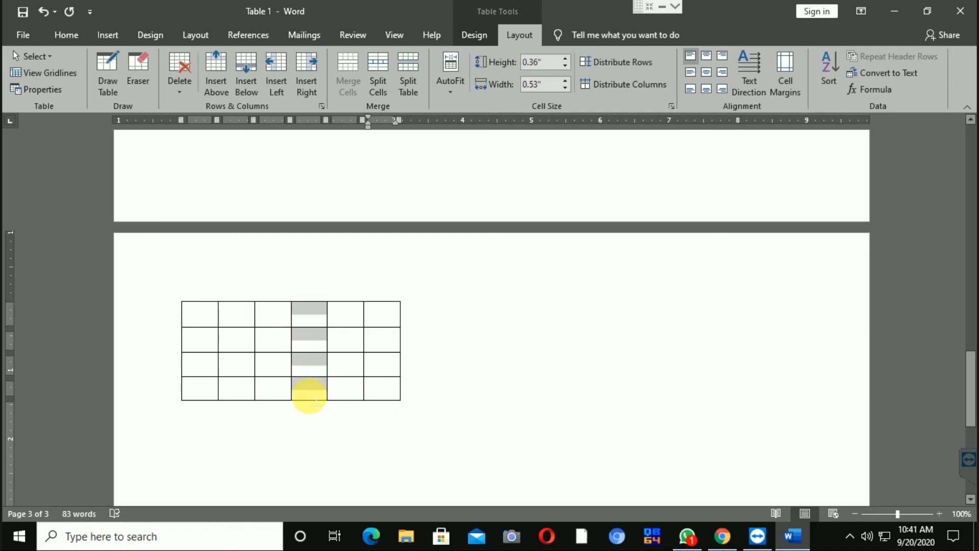
click(202, 313)
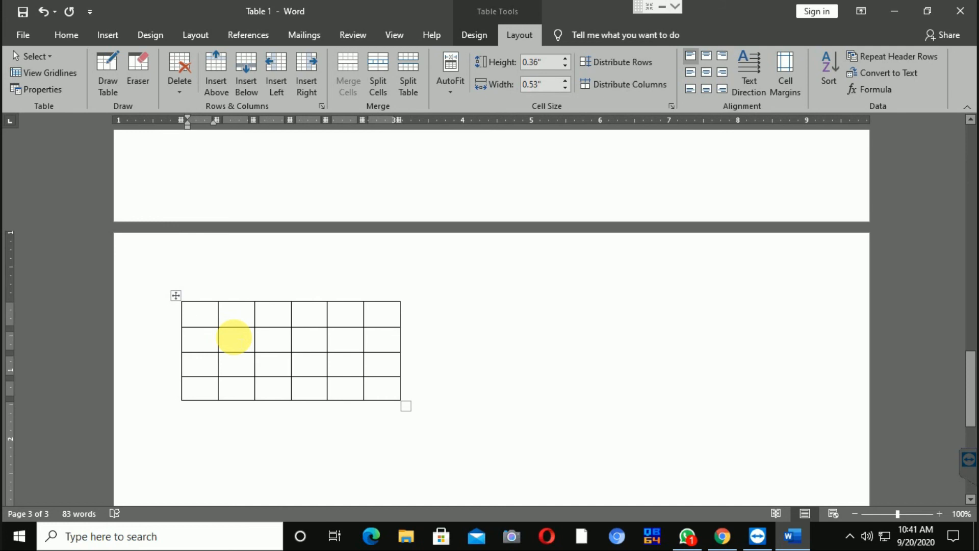
text(Name)
key(Tab)
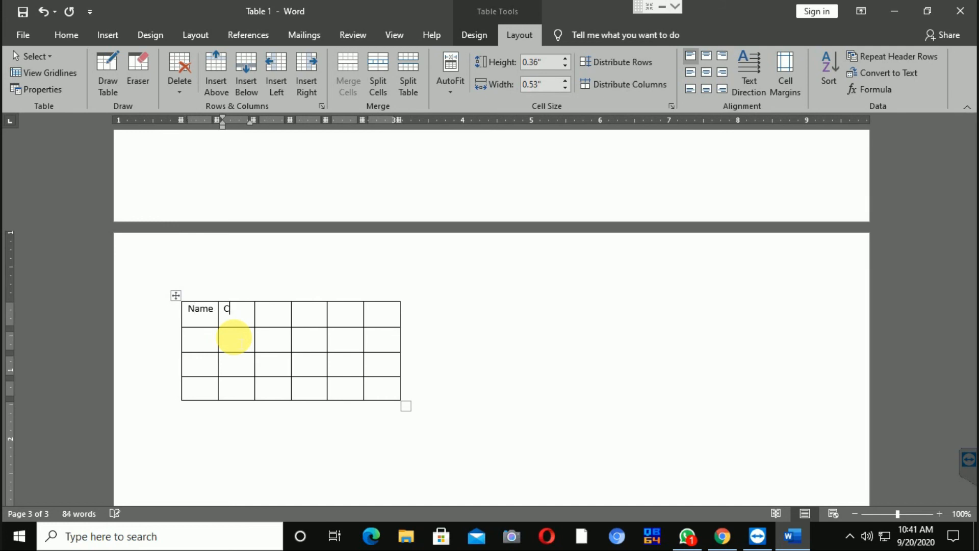
text(Class)
key(Tab)
text(Roll.No)
key(Tab)
text(Sec)
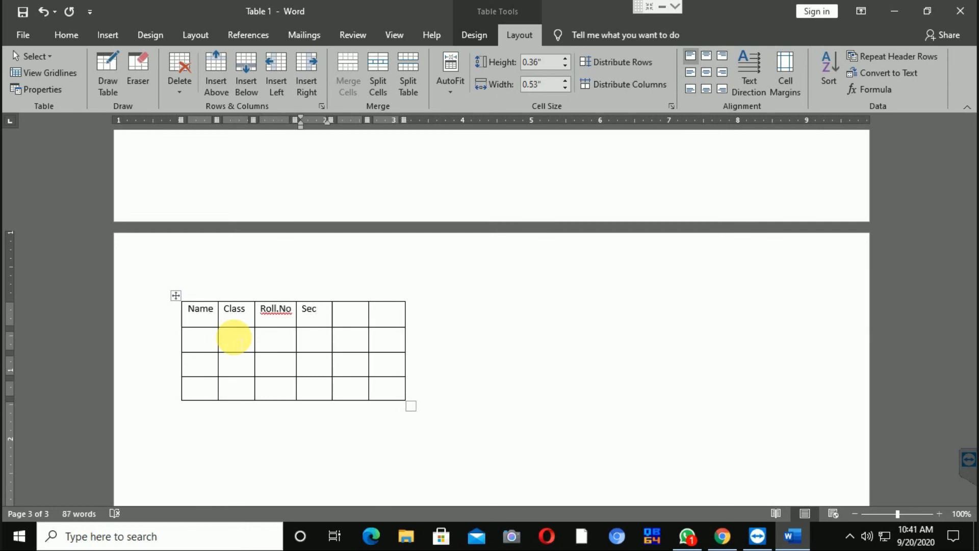
key(Tab)
text(Sub 1)
key(Tab)
text(Sub)
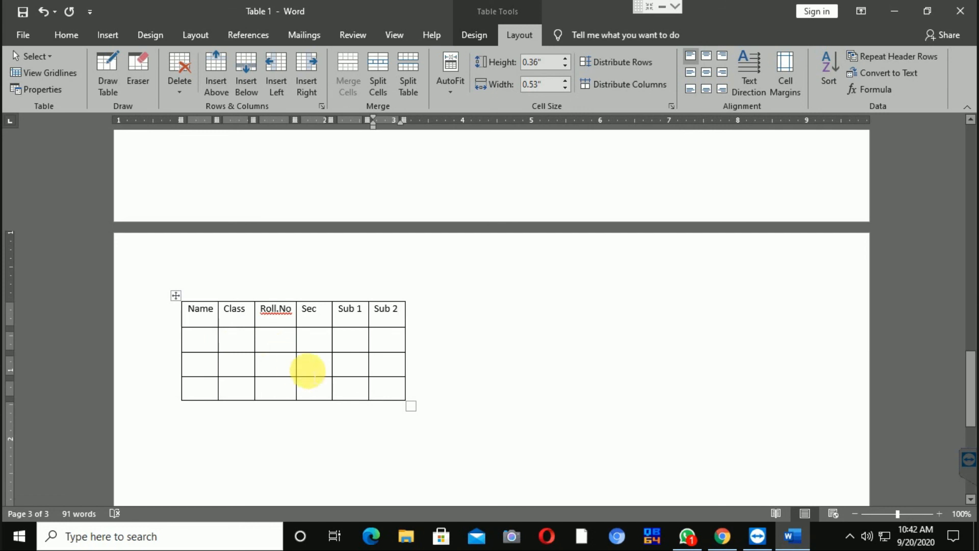
Step: Delete all cells of the Sec column with the Shift cells left option, and undo that deletion
click(346, 338)
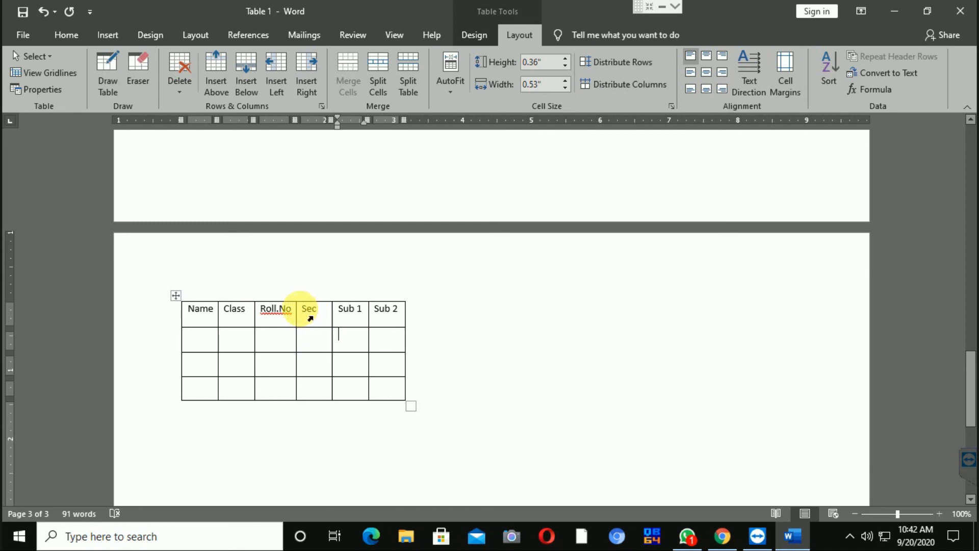
click(309, 318)
click(312, 312)
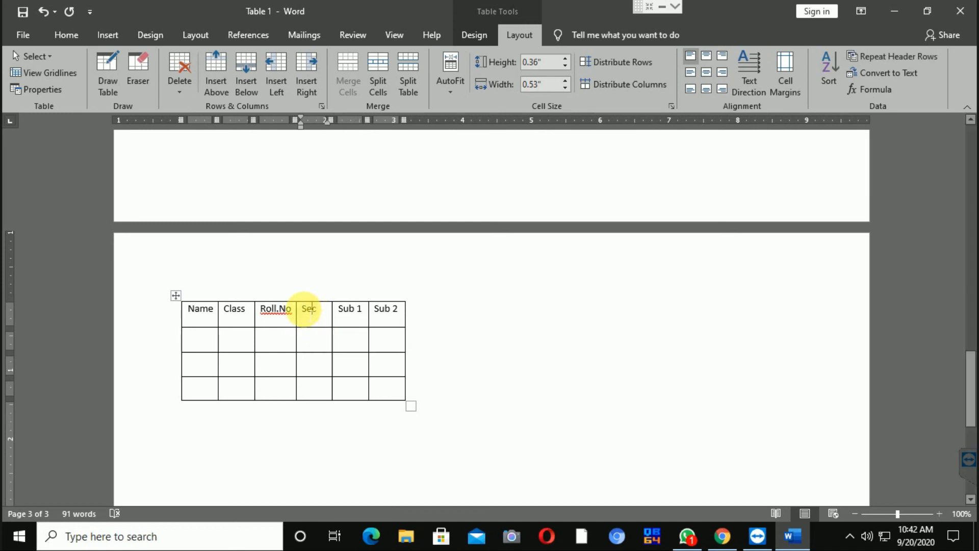
drag(312, 319, 324, 397)
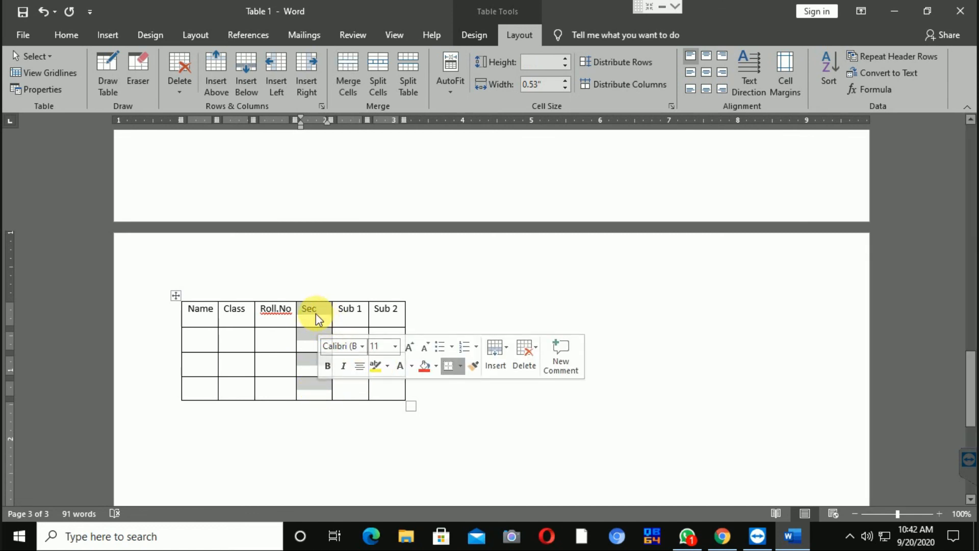
click(179, 85)
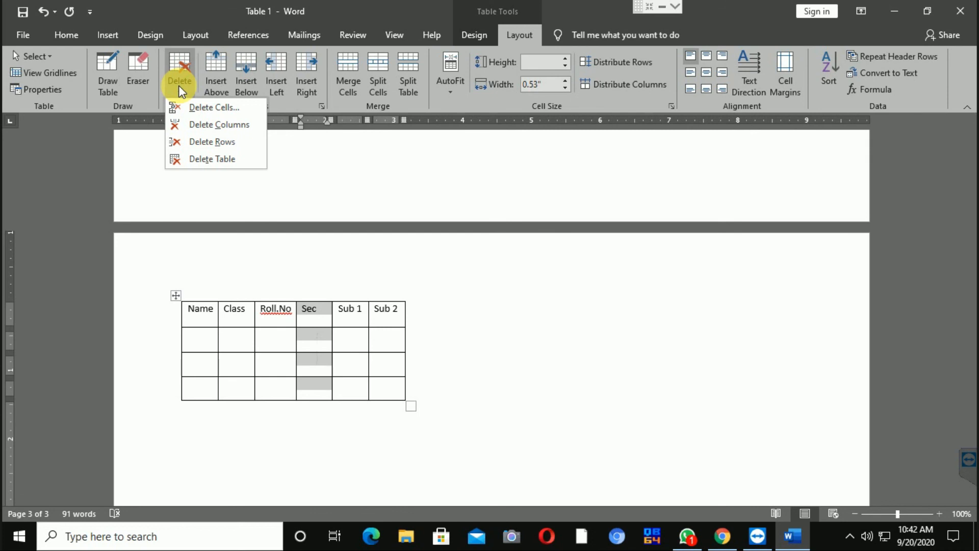
click(191, 106)
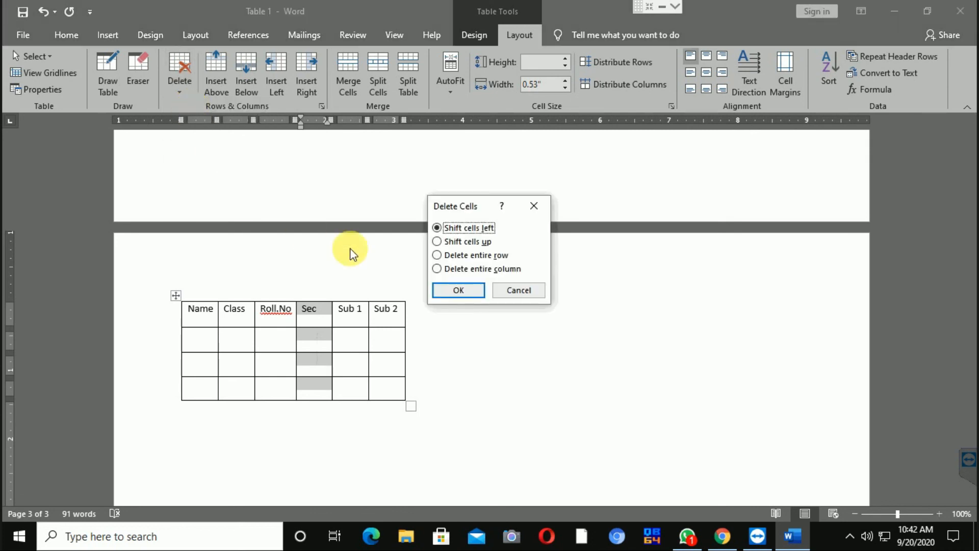
click(456, 291)
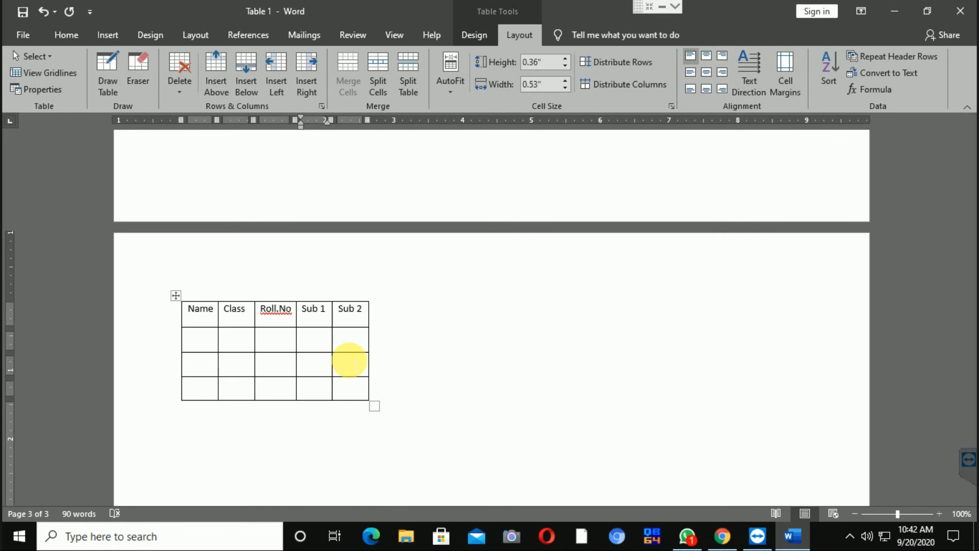
key(ctrl+z)
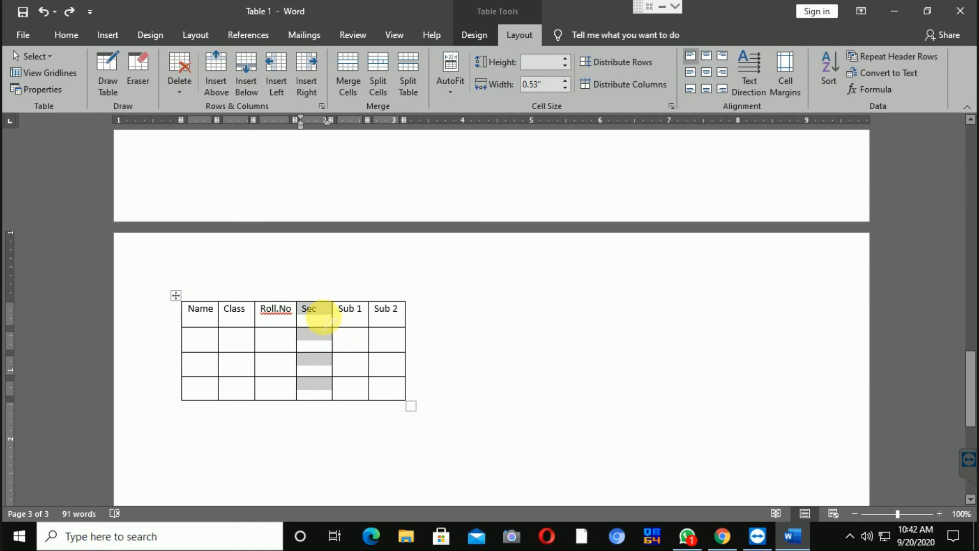
Step: Delete the four cells of the Sec column, shifting the neighbouring cells left
click(325, 321)
drag(312, 316, 320, 396)
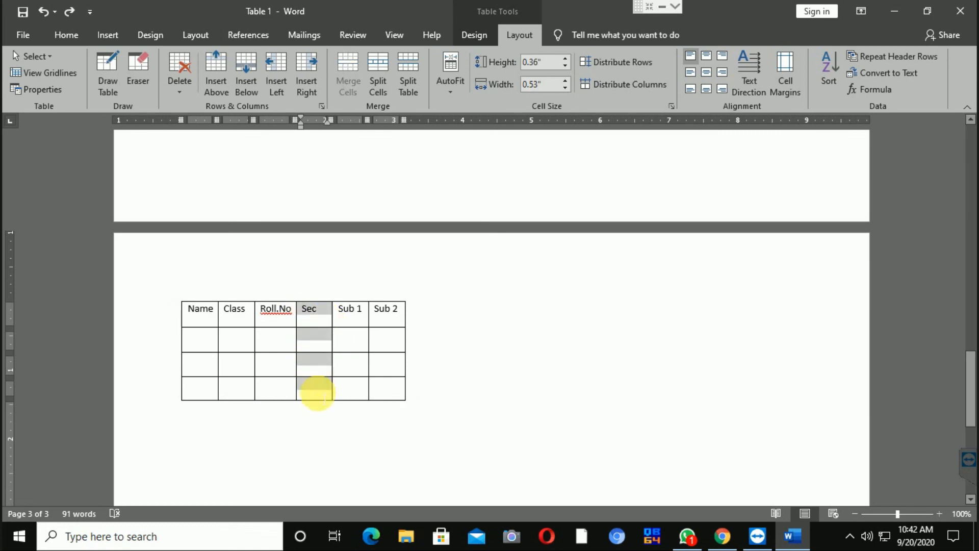
click(179, 92)
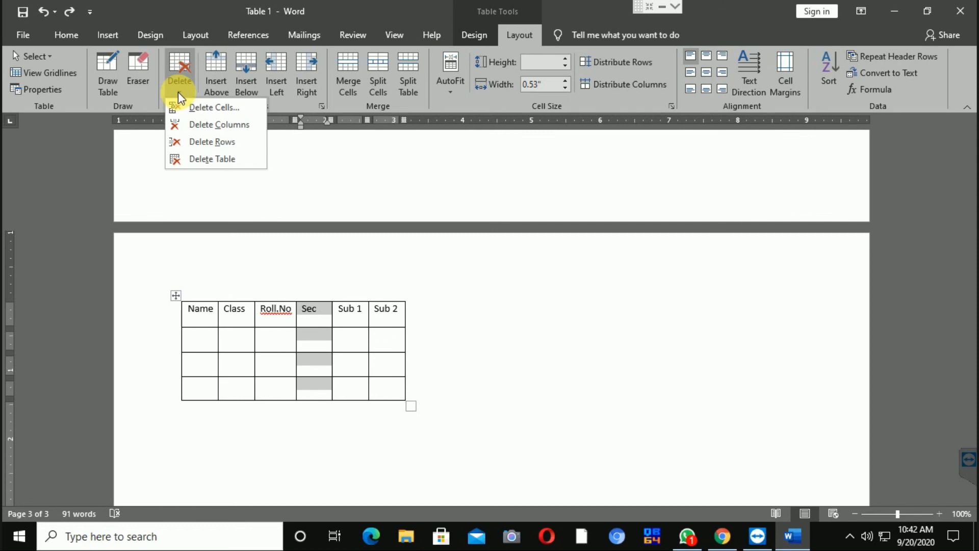
click(207, 108)
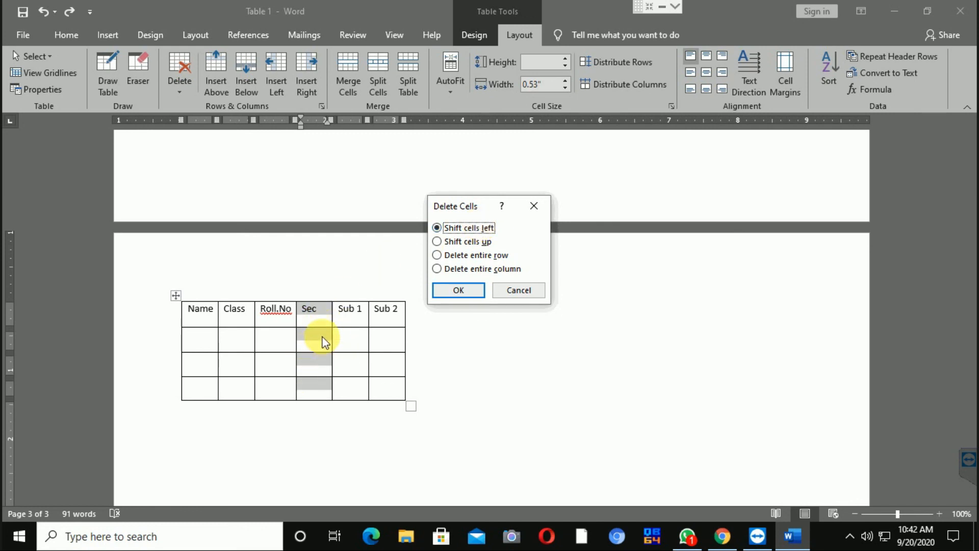
click(474, 292)
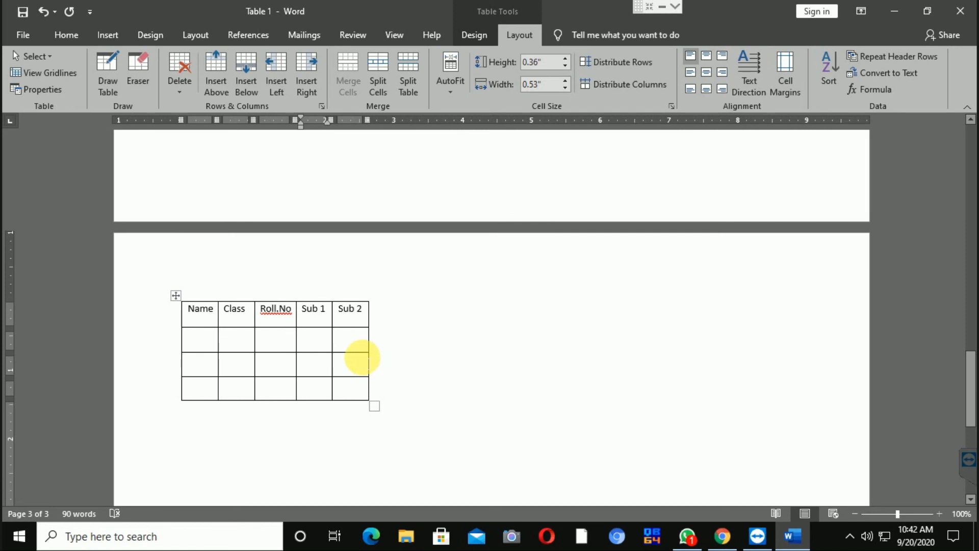
Step: Delete all cells of the table's empty bottom row using Delete Cells with Shift cells left
drag(197, 393, 335, 398)
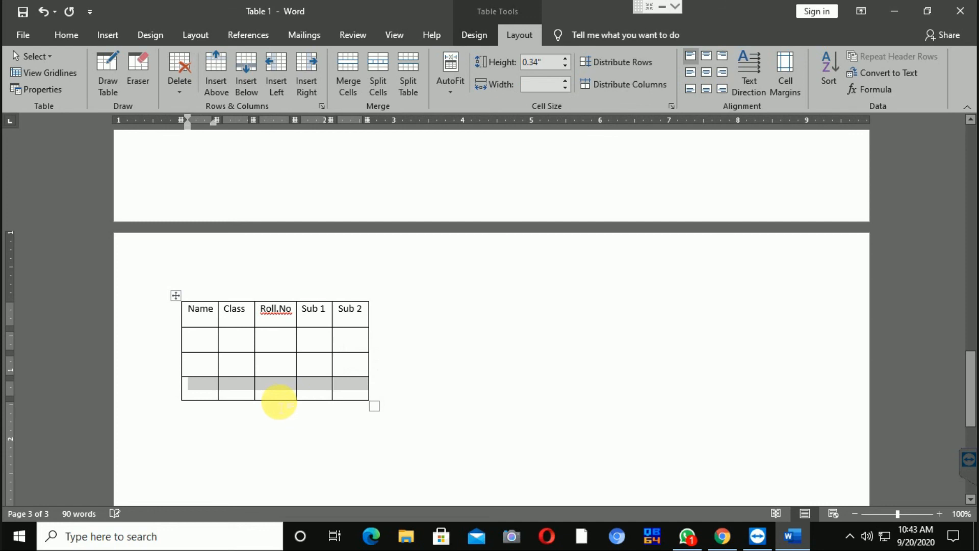
click(179, 76)
click(183, 107)
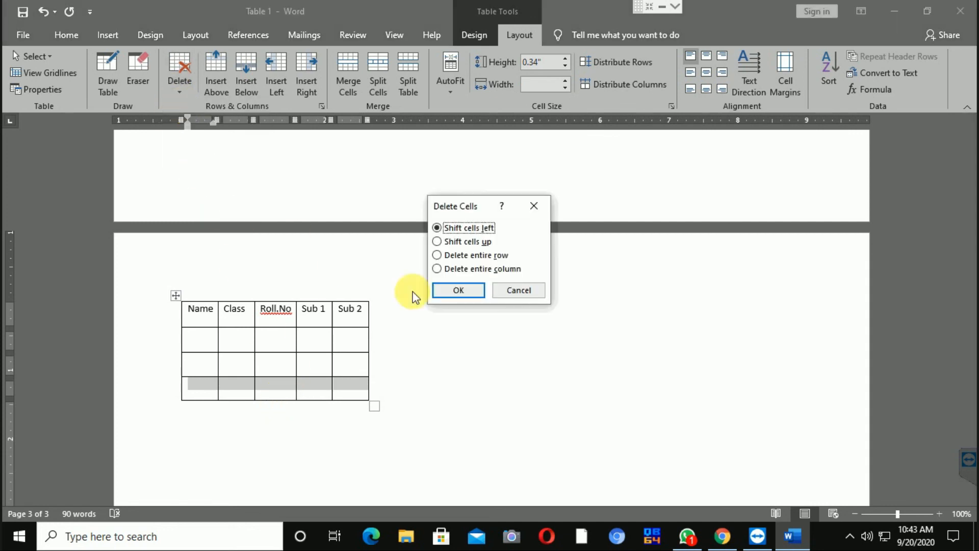
click(456, 290)
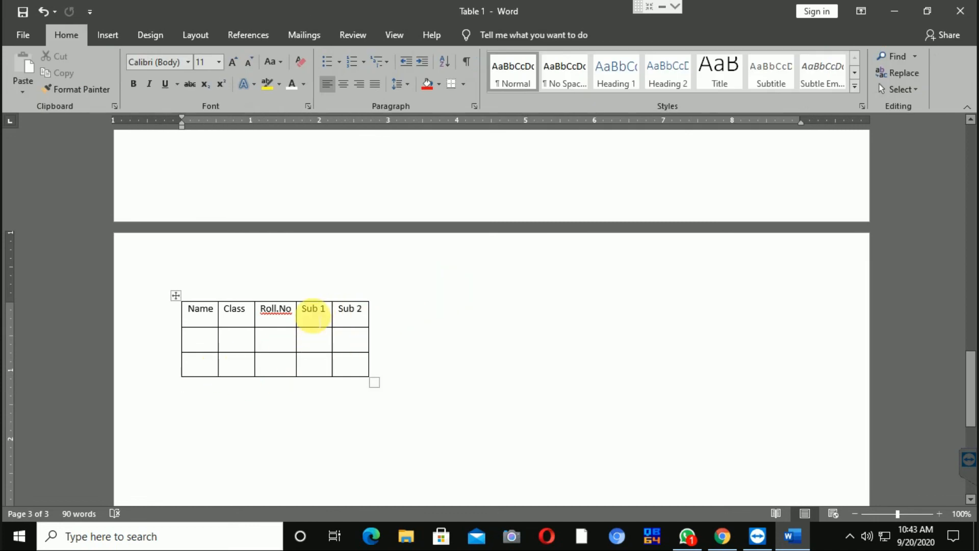
Step: Remove the Sub 1 column with Delete Columns and the table's last row with Delete Rows
click(312, 309)
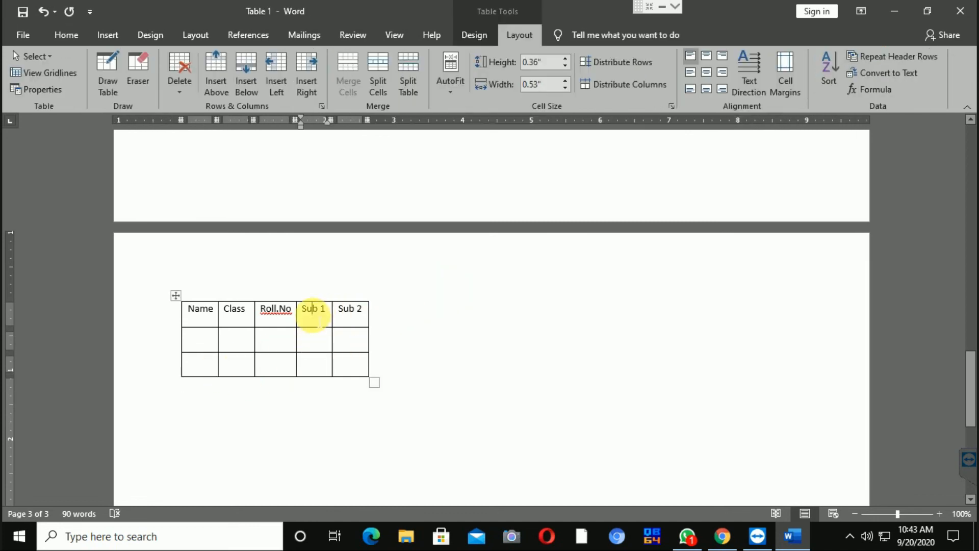
click(178, 88)
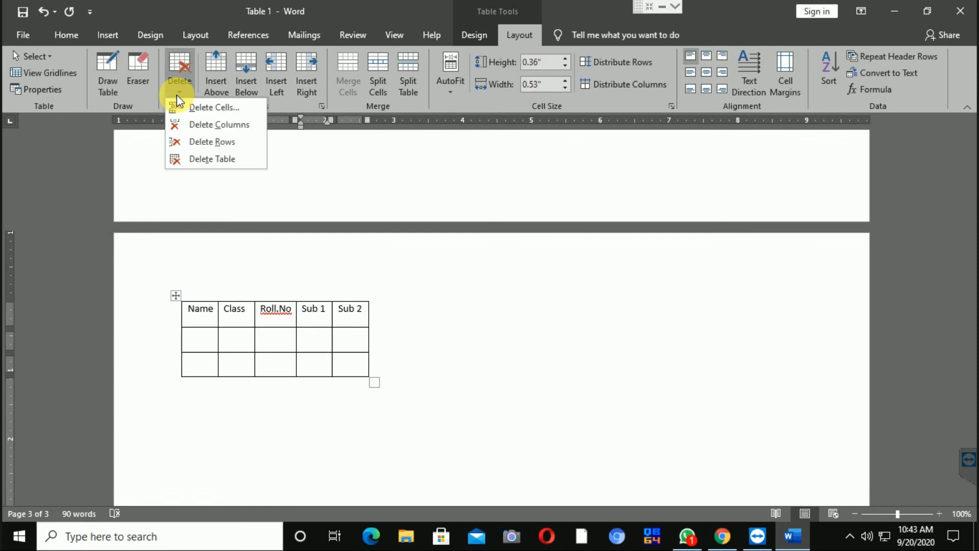
click(229, 130)
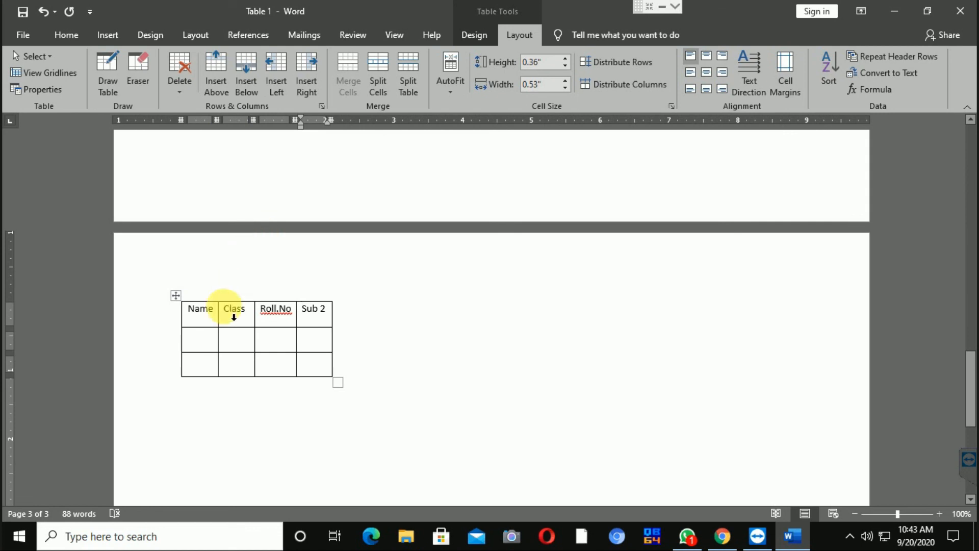
click(198, 363)
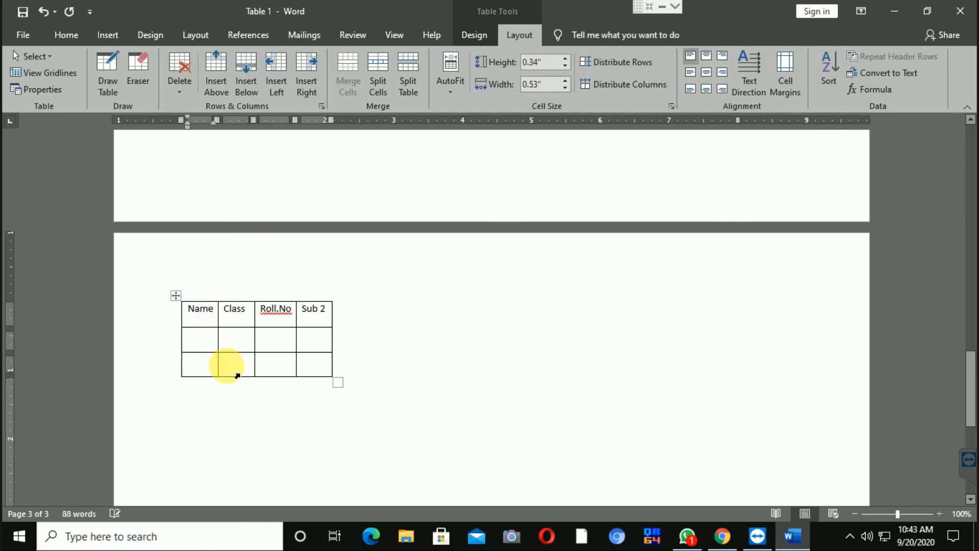
click(181, 87)
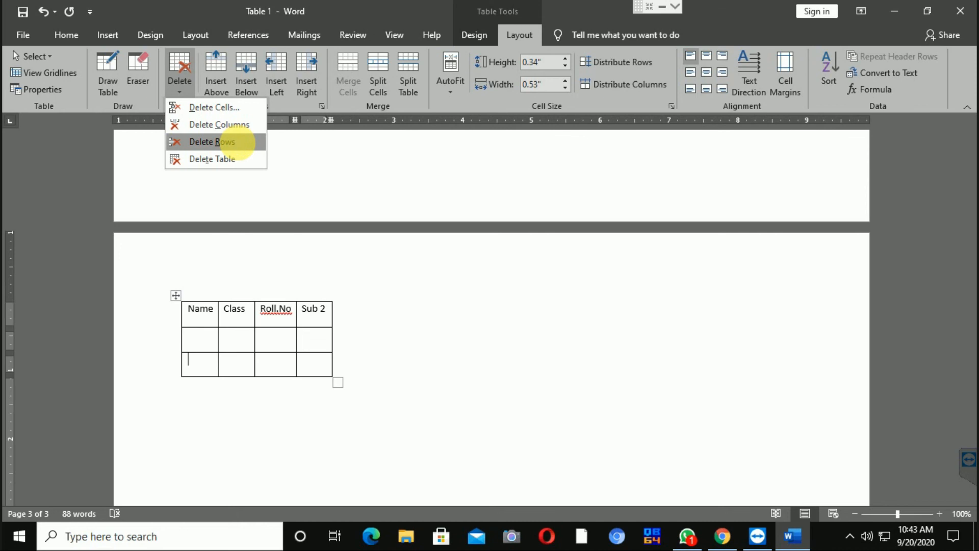
click(240, 147)
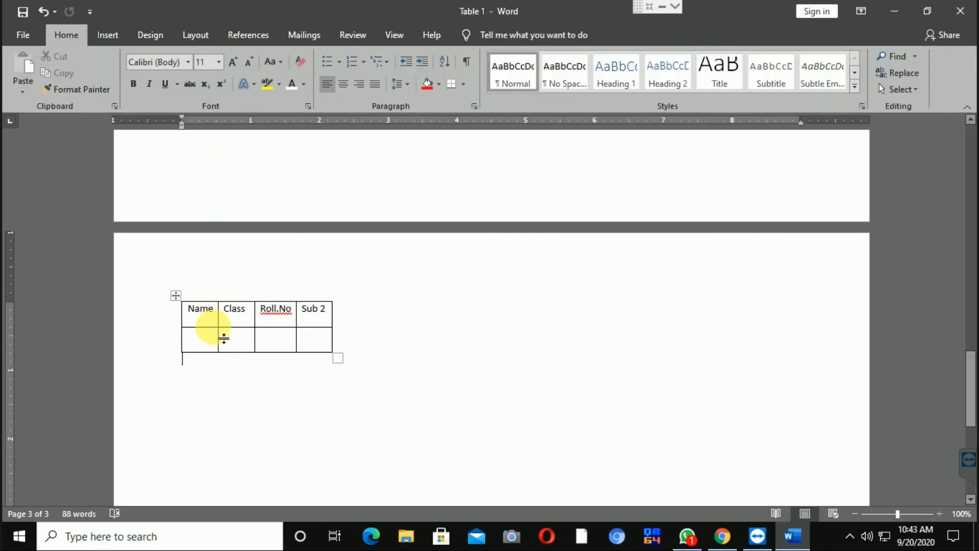
Step: Merge the first two and the last two cells of the second row, and enlarge the table to rows about 0.81 inch high
drag(203, 338, 235, 341)
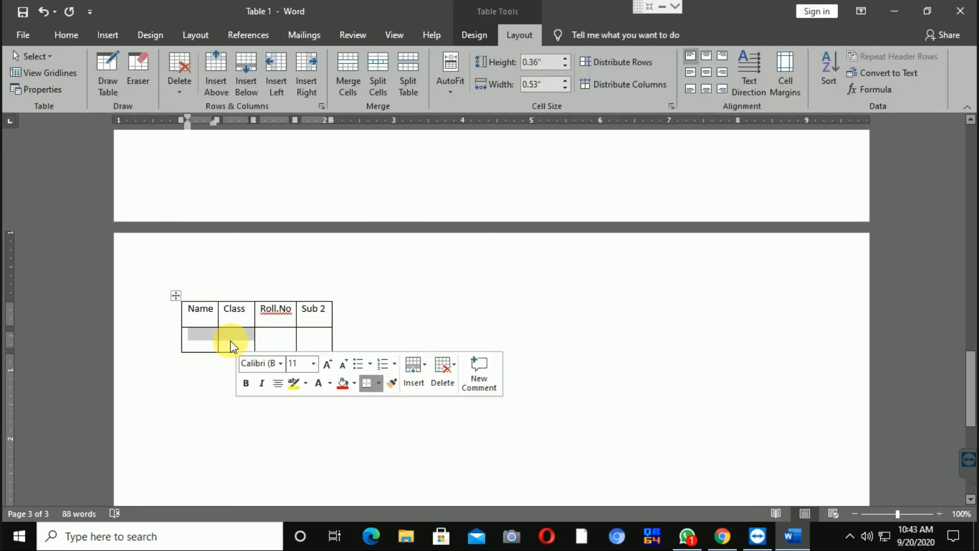
click(224, 344)
mouse_move(222, 345)
mouse_down()
mouse_move(233, 347)
mouse_move(196, 335)
mouse_move(228, 340)
mouse_up()
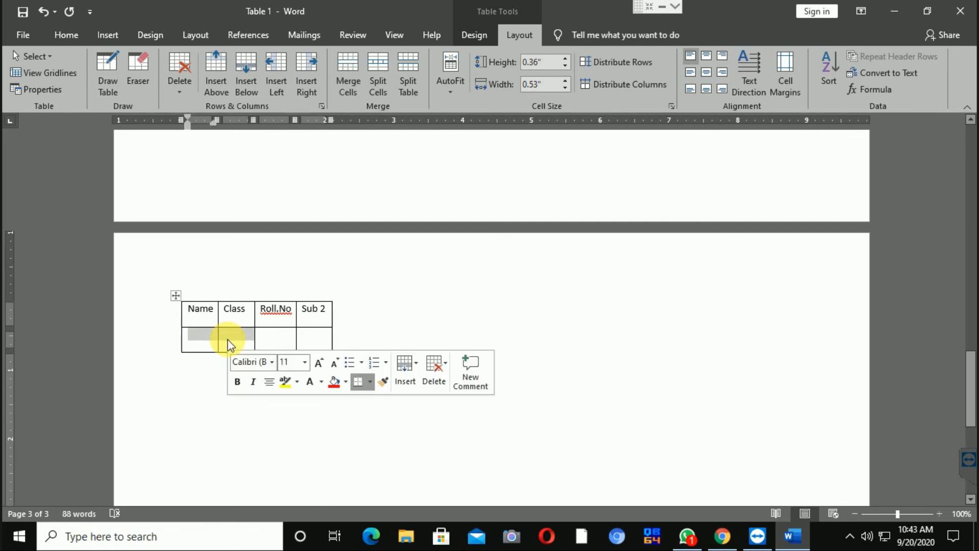
click(343, 84)
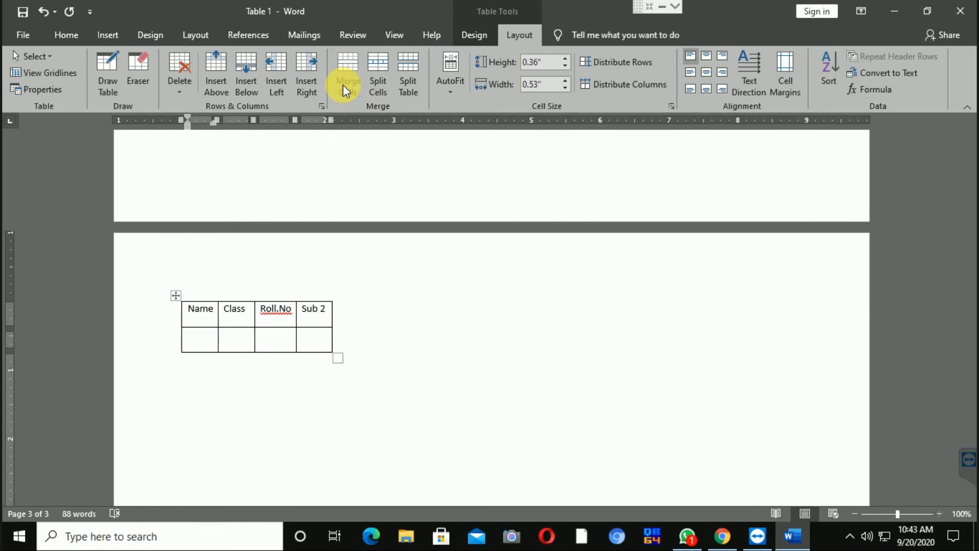
drag(276, 337, 306, 340)
click(362, 96)
click(302, 346)
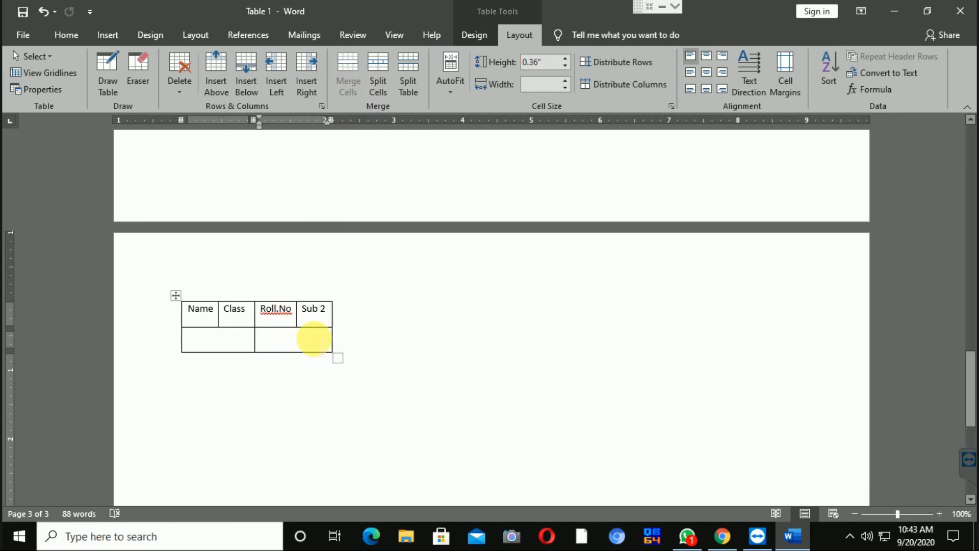
drag(345, 363, 433, 411)
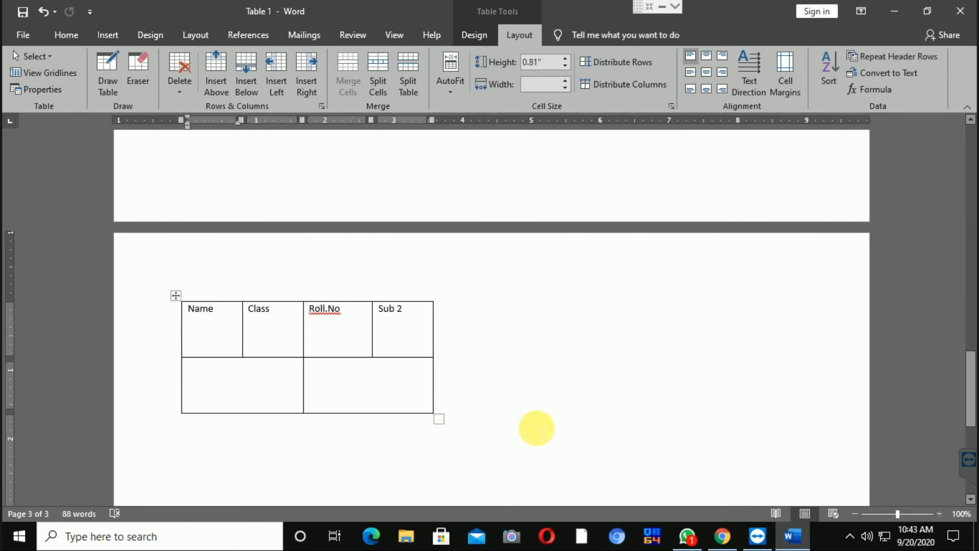
Step: Switch to WhatsApp and enlarge the textbook page photo to read the instructions on deleting rows and columns and merging cells
click(689, 538)
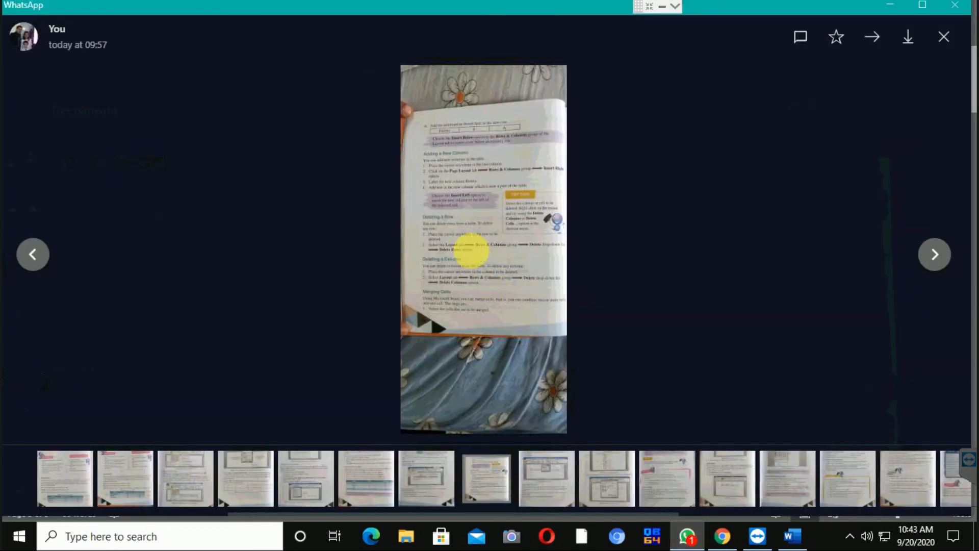
click(474, 253)
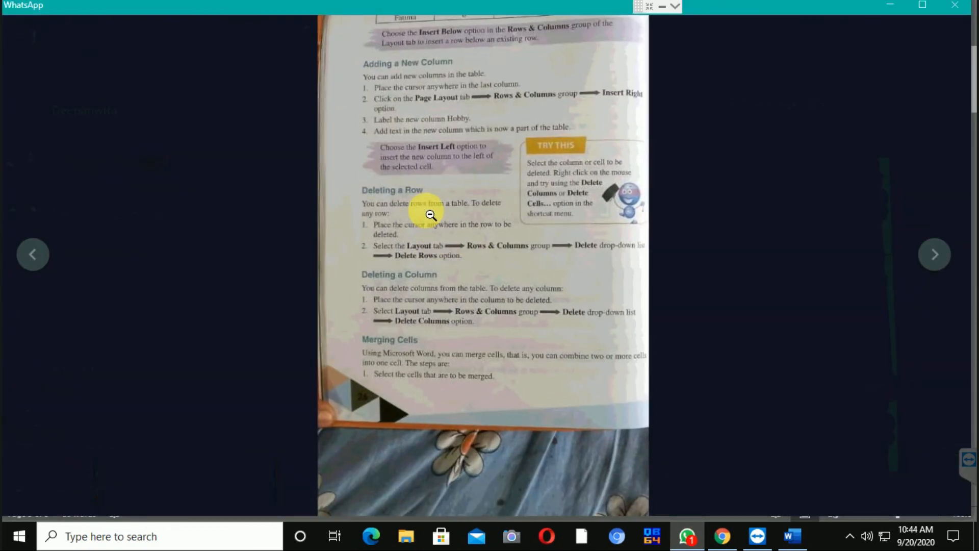
scroll(427, 209, up, 1)
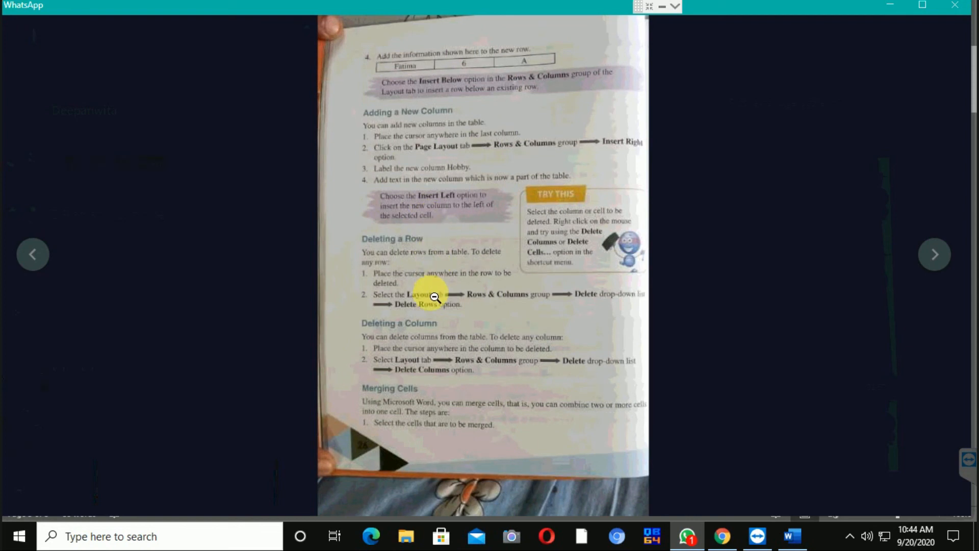
scroll(411, 393, down, 1)
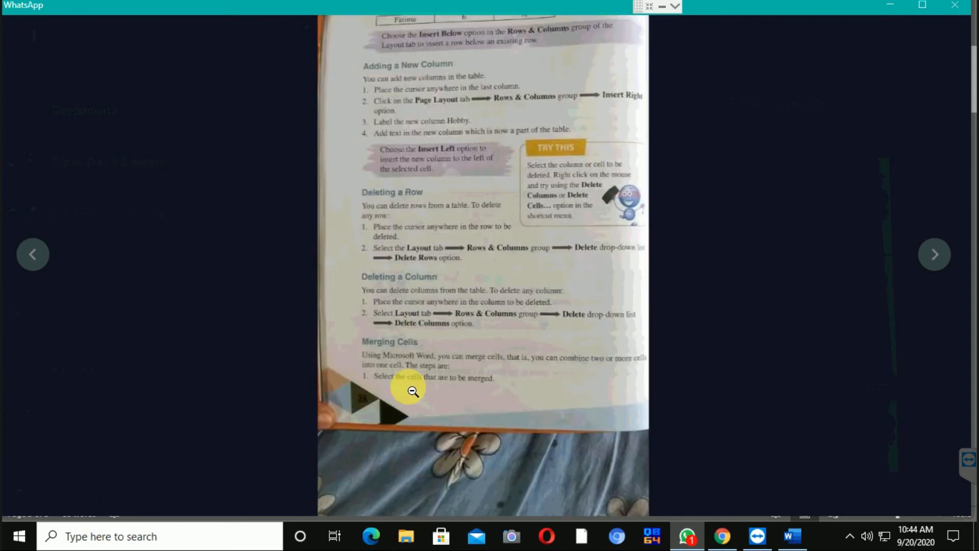
Step: Page through the textbook photos from Merging Cells to the Quick Key page, skimming splitting cells, Table Properties, table styles, borders and exercises
scroll(413, 391, down, 3)
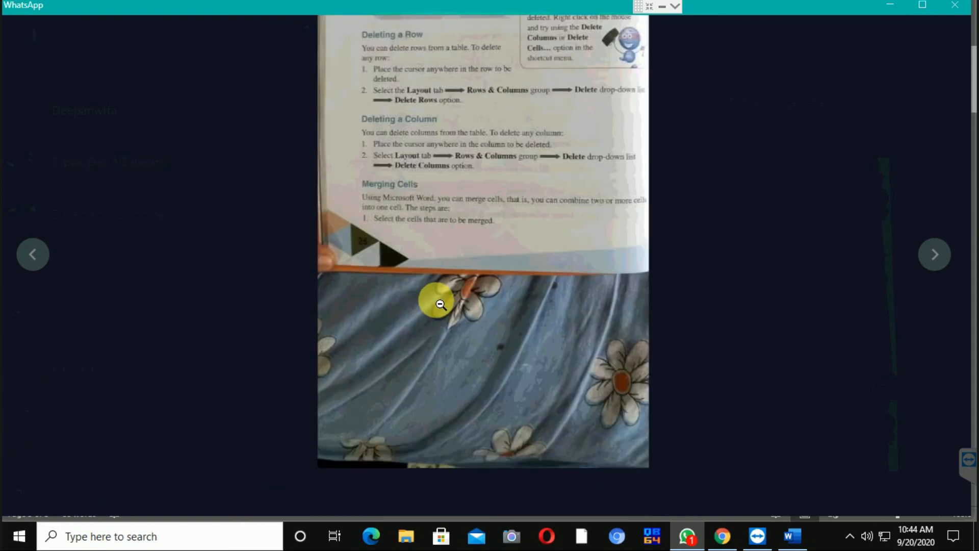
scroll(441, 305, up, 2)
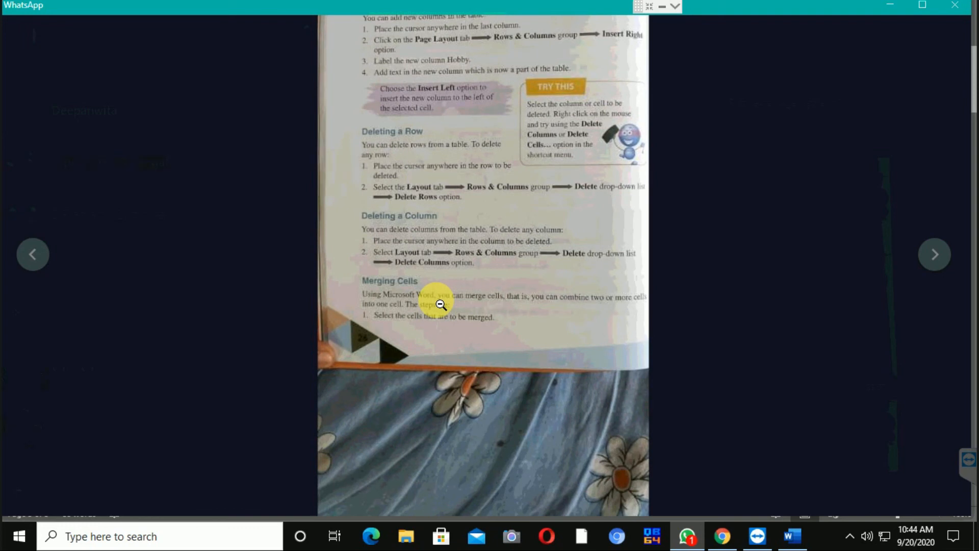
click(440, 305)
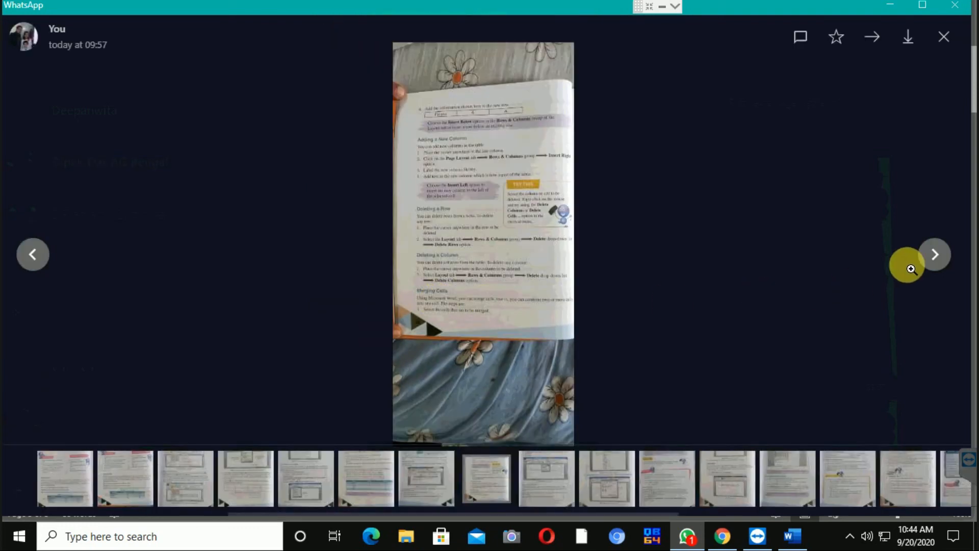
click(933, 256)
click(935, 257)
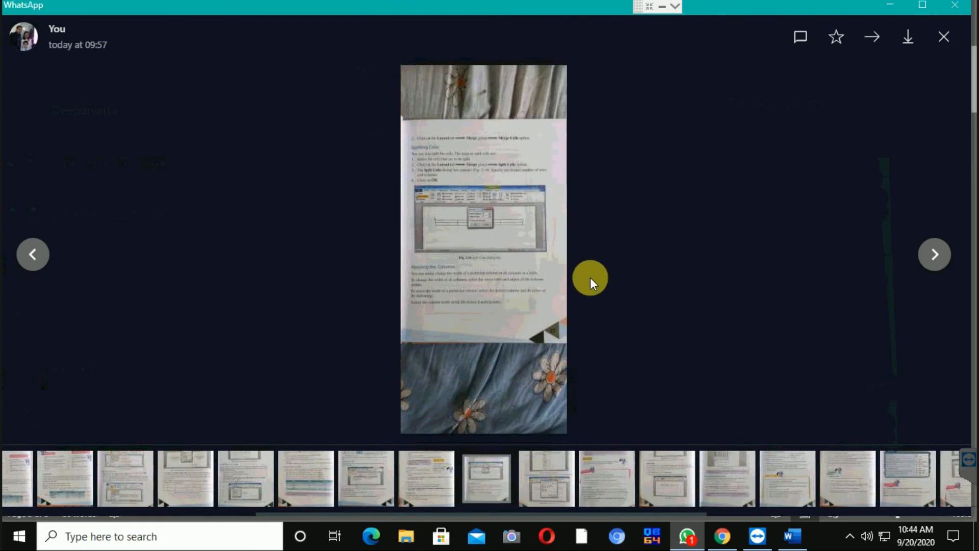
click(938, 257)
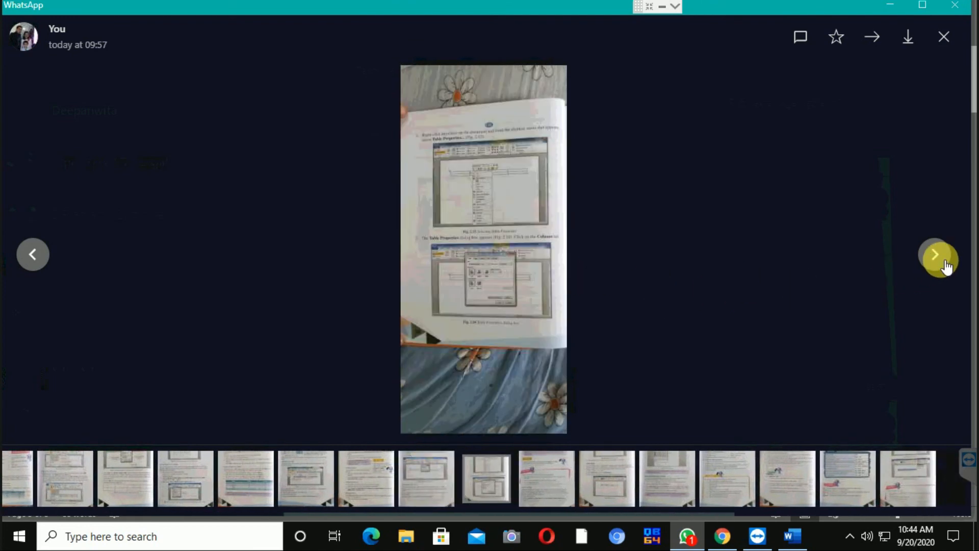
click(947, 268)
click(947, 267)
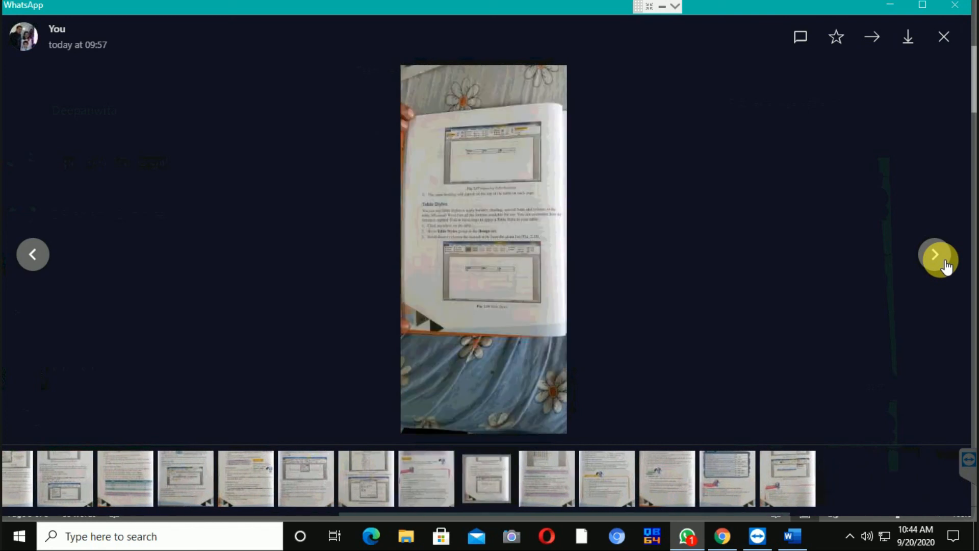
click(947, 268)
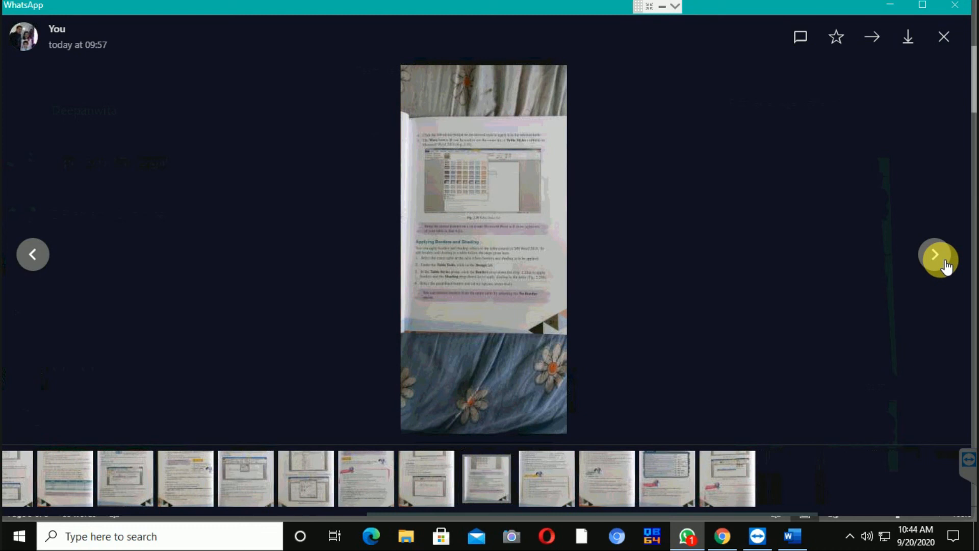
click(946, 267)
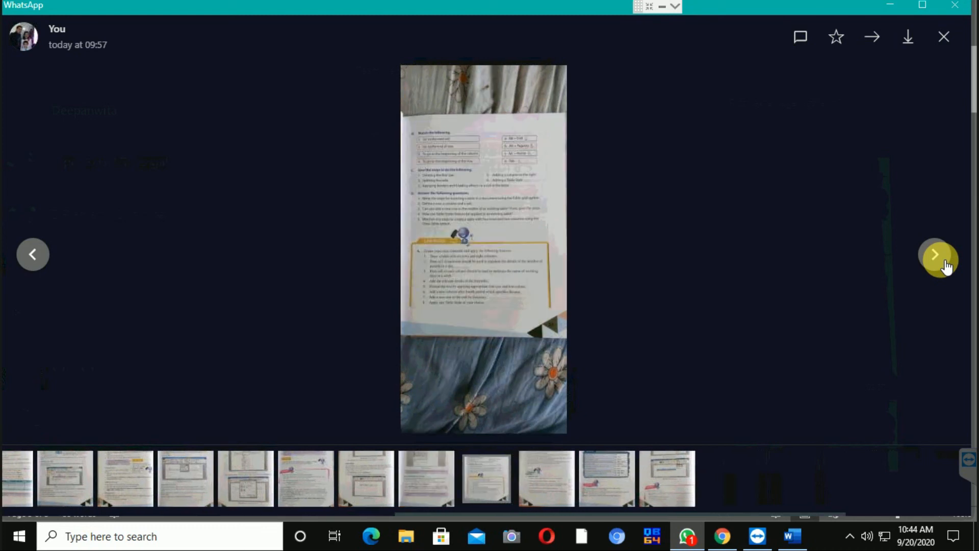
click(947, 267)
click(947, 267)
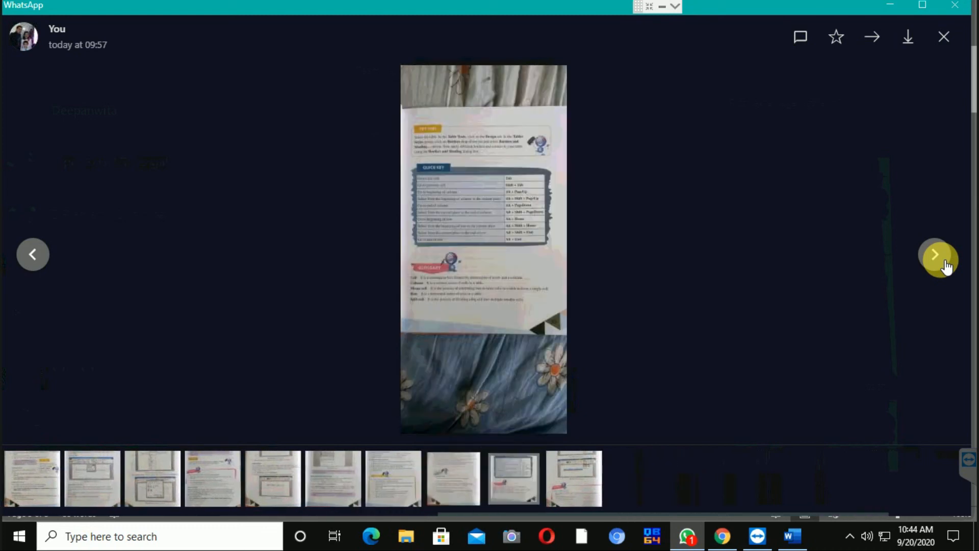
Step: Enlarge the page 33 photo and read the Quick Key shortcuts and the Glossary of table terms
click(538, 209)
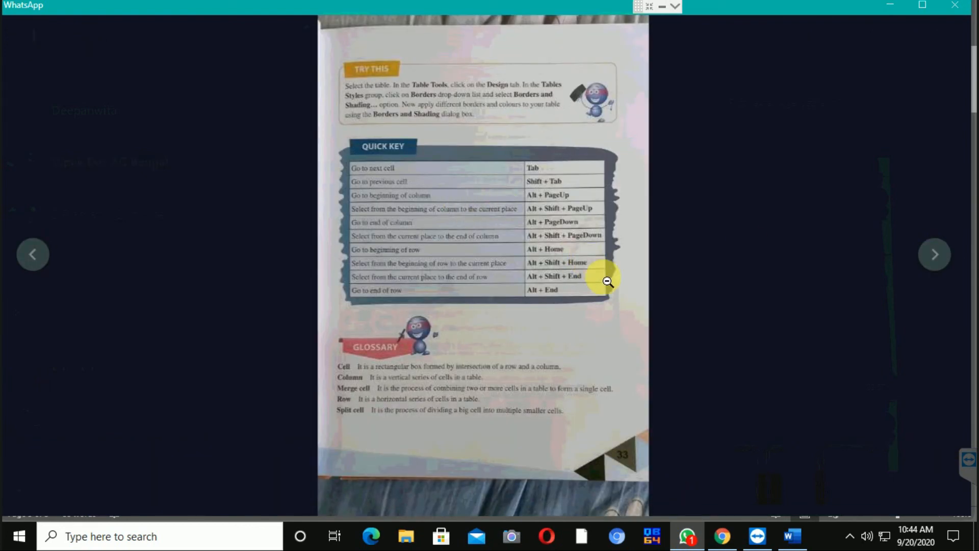
scroll(577, 296, down, 3)
scroll(558, 265, up, 1)
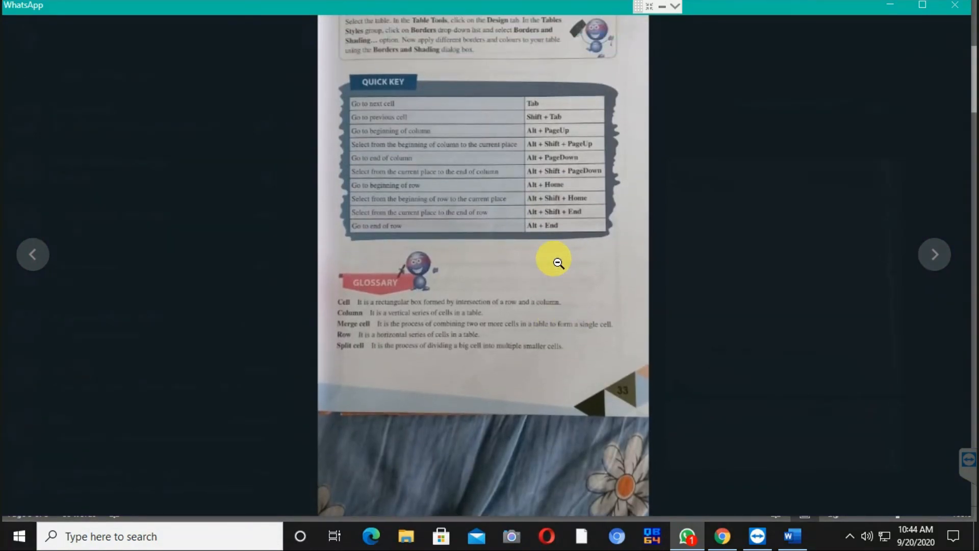
click(558, 263)
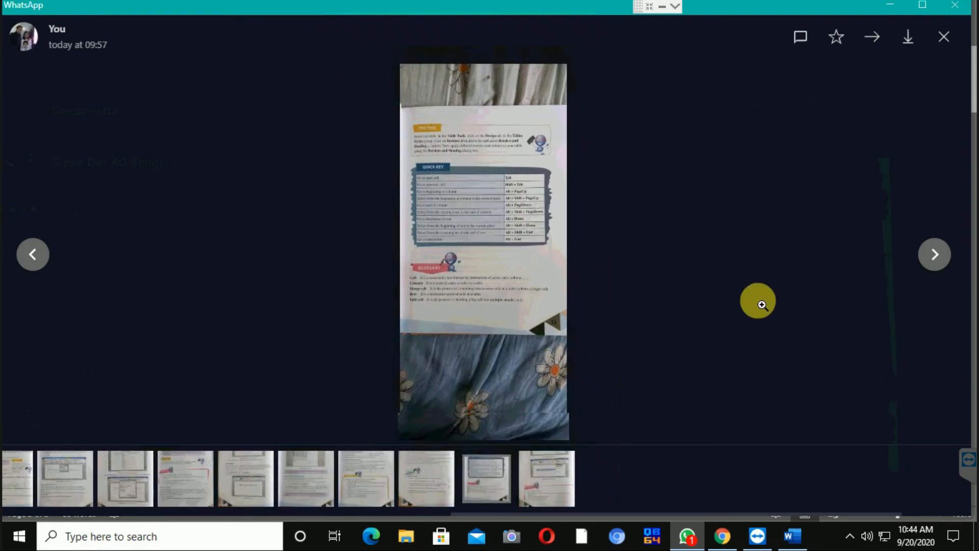
Step: Enlarge the last textbook photo to view the border and shading option figures and the MY SCRAP BOOK activity
click(930, 259)
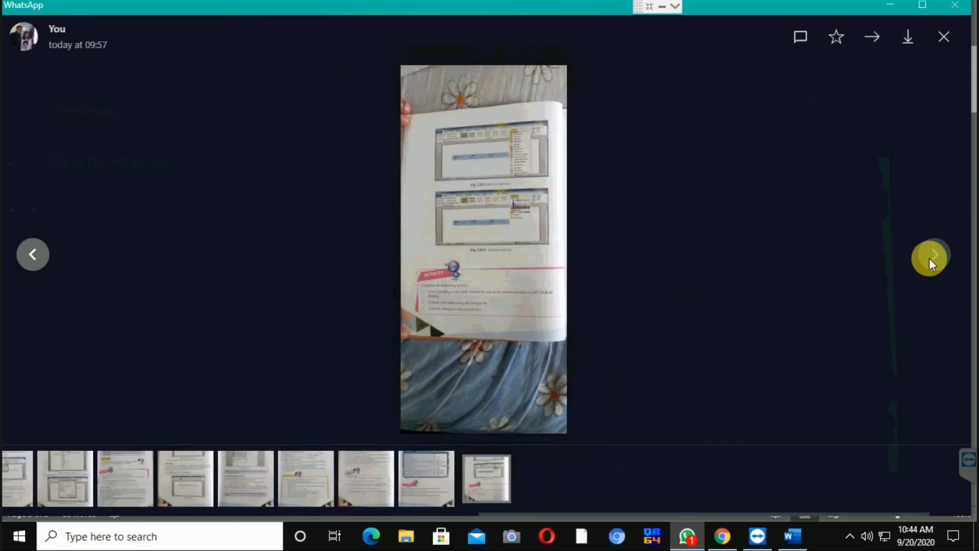
click(516, 198)
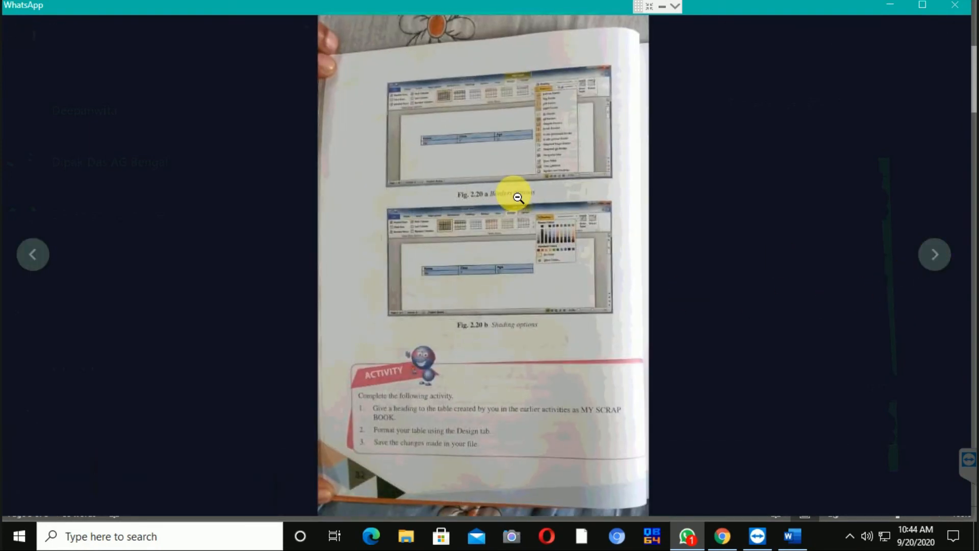
click(518, 197)
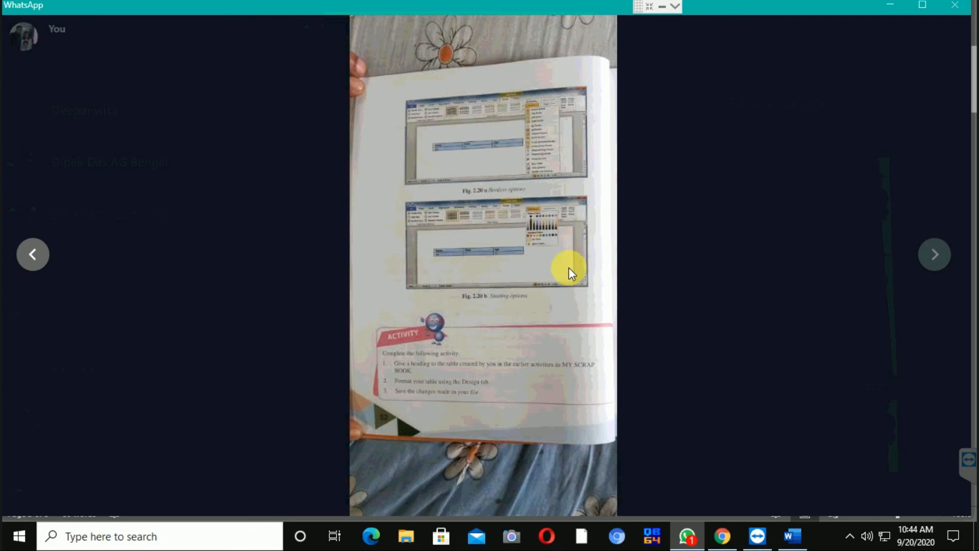
Step: Close the photo viewer and skim the textbook photos in the chat down to the latest message
click(641, 315)
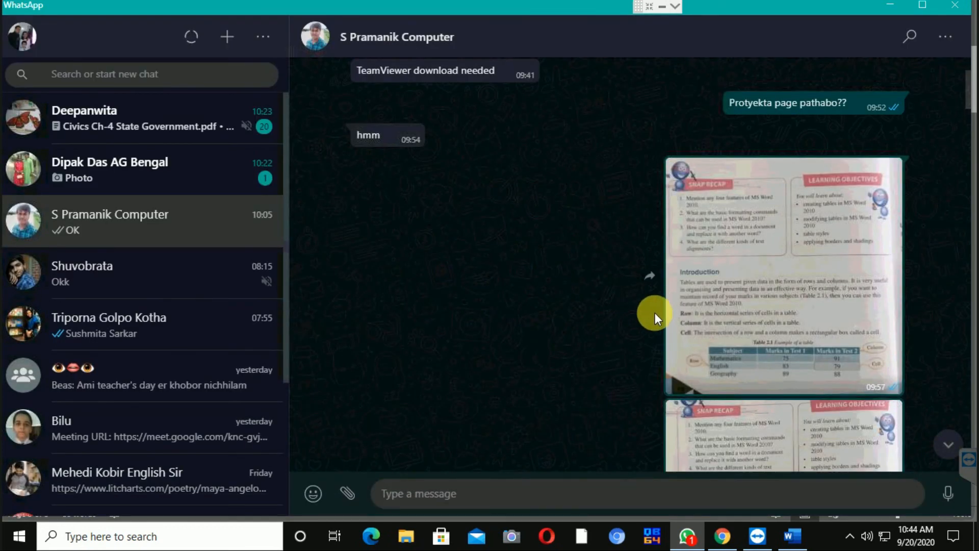
scroll(720, 310, down, 10)
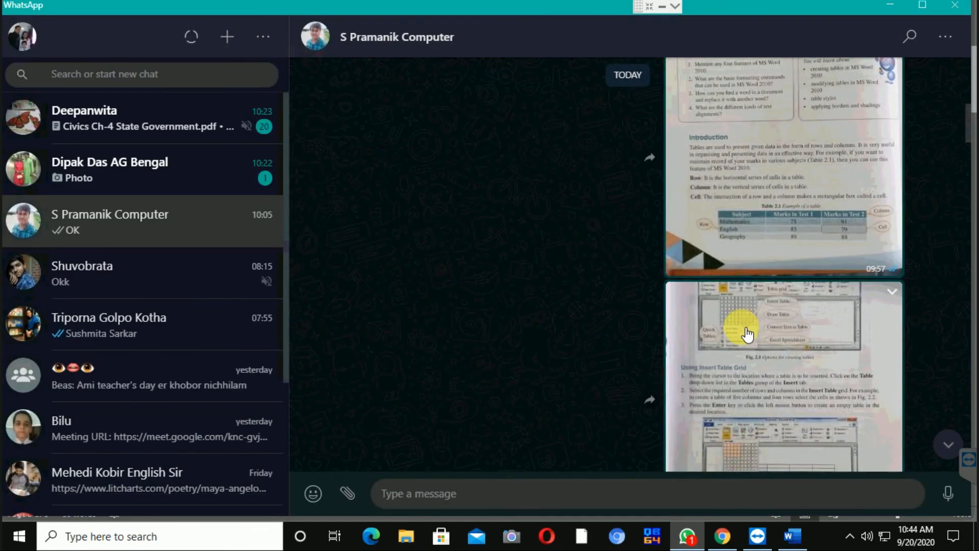
scroll(754, 338, down, 10)
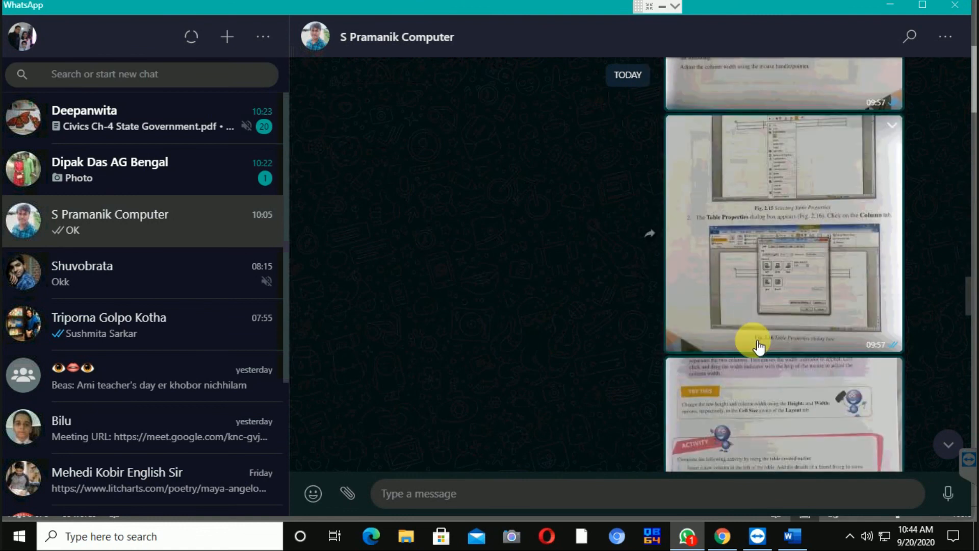
scroll(752, 352, down, 5)
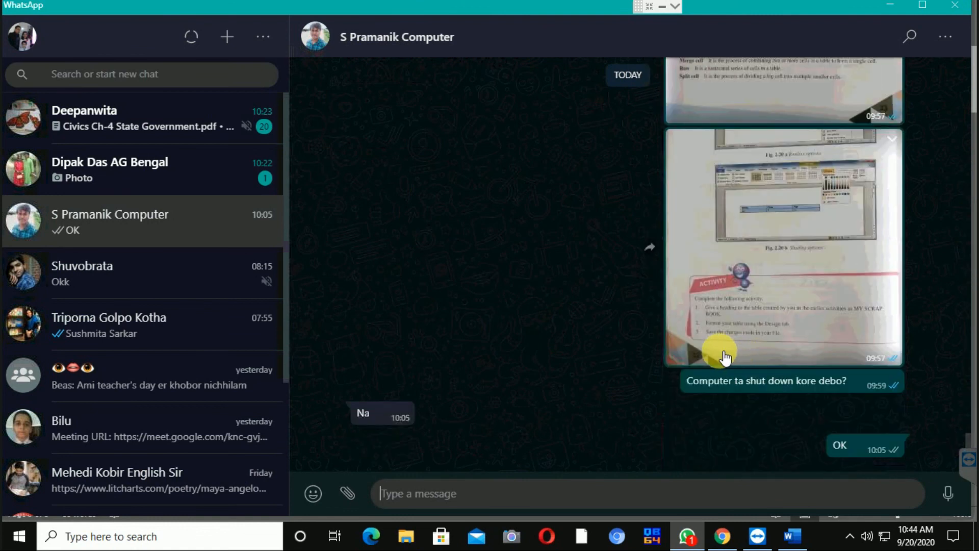
Step: Return to the Table 1 document in Word and save it
click(892, 7)
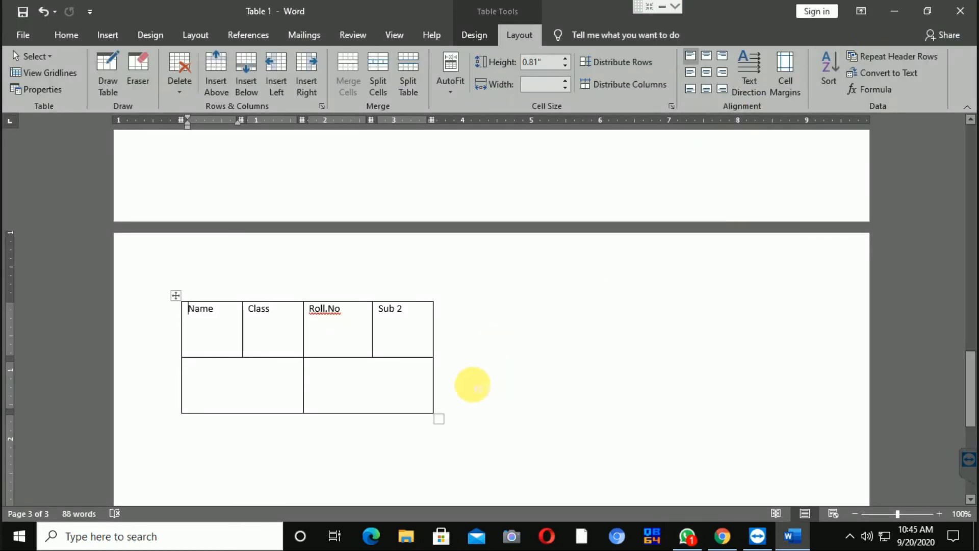
scroll(493, 342, up, 4)
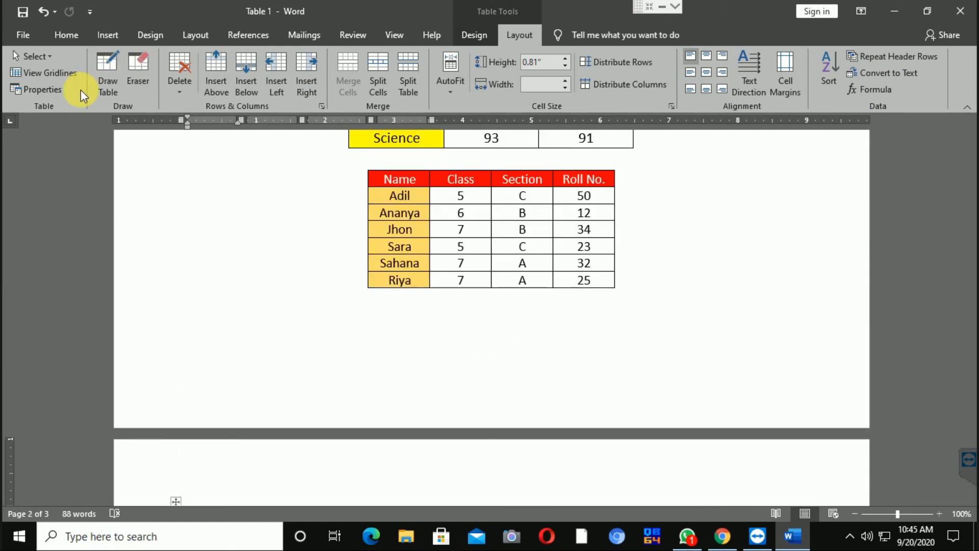
click(22, 14)
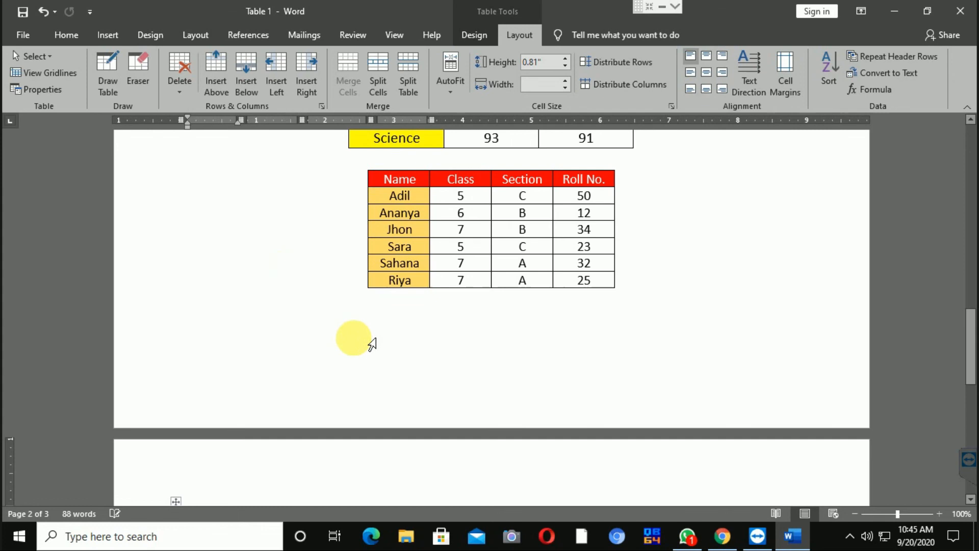
Step: Review all pages of the document, from the rows and columns diagram through the marks and student tables to the merged-cell table
scroll(356, 323, up, 12)
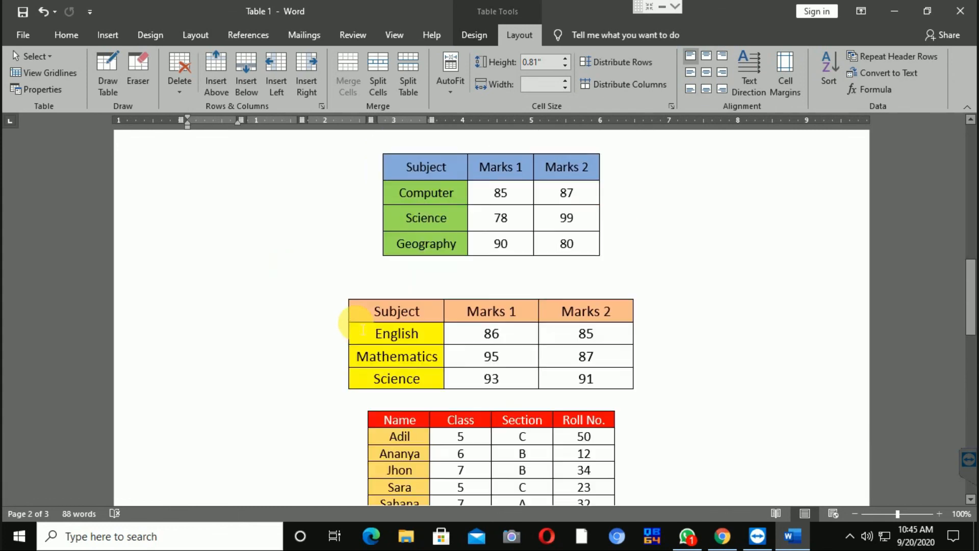
scroll(357, 326, up, 7)
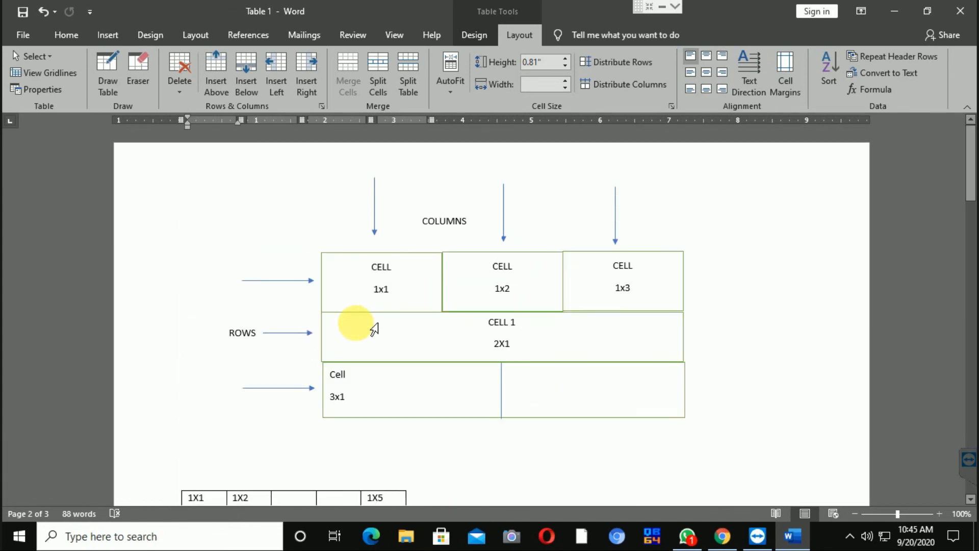
scroll(326, 329, down, 7)
scroll(362, 345, down, 20)
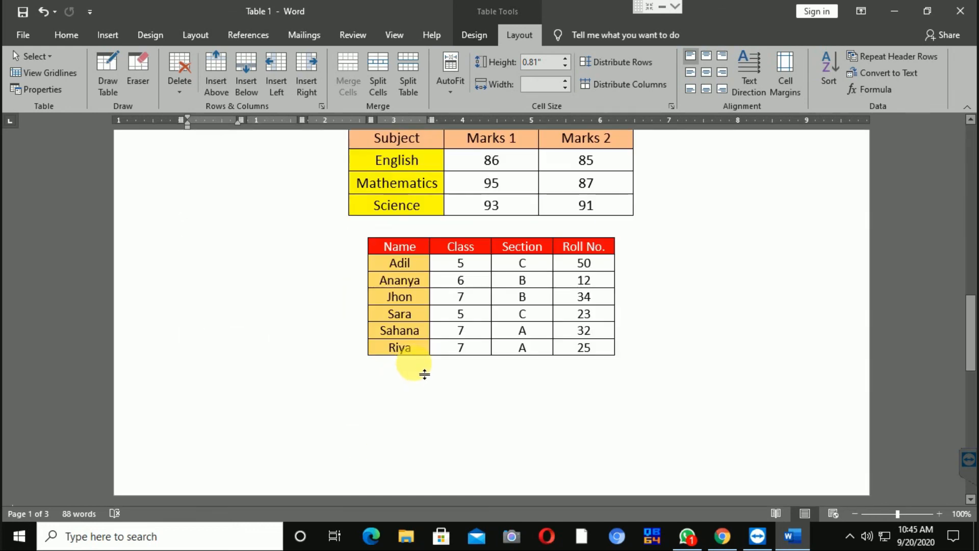
scroll(449, 370, down, 3)
scroll(448, 367, up, 4)
scroll(459, 378, up, 10)
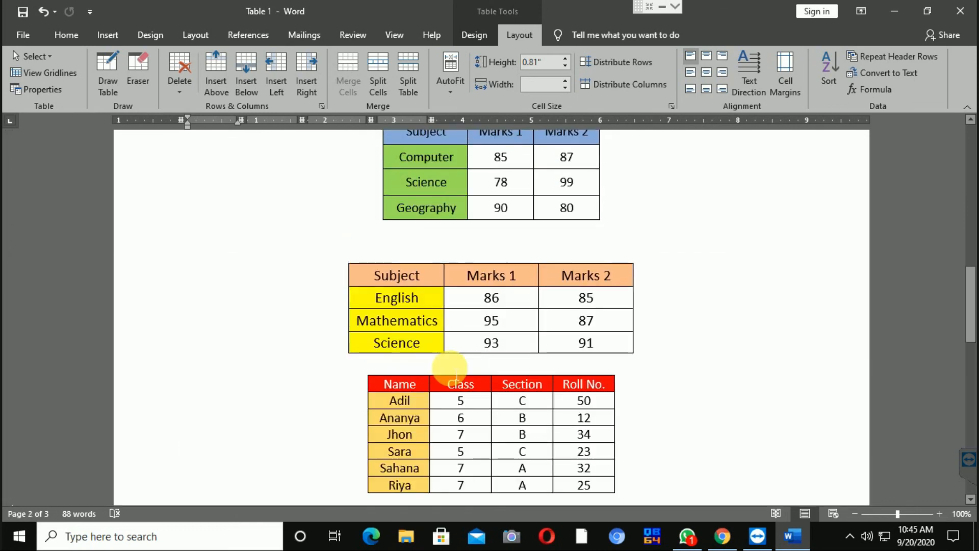
scroll(459, 378, up, 4)
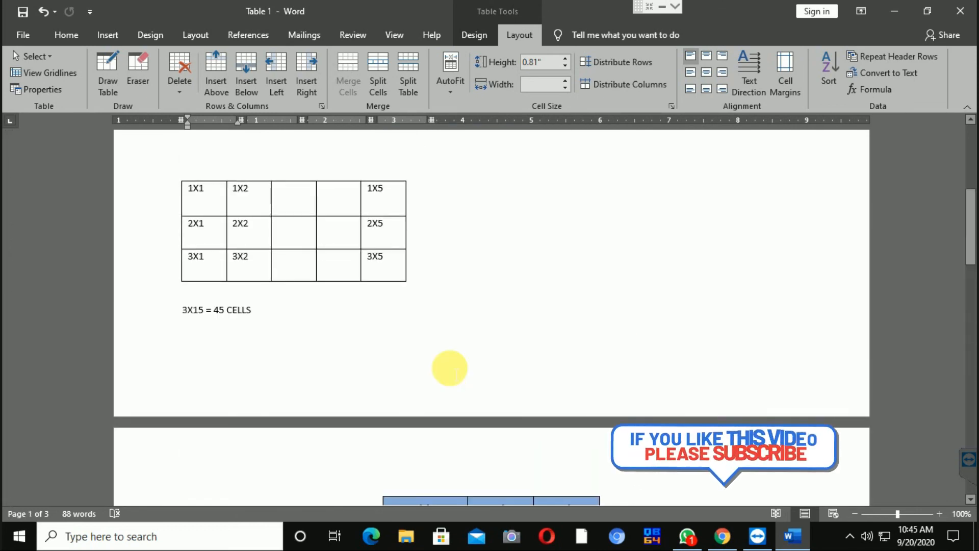
scroll(450, 369, up, 2)
scroll(454, 371, up, 4)
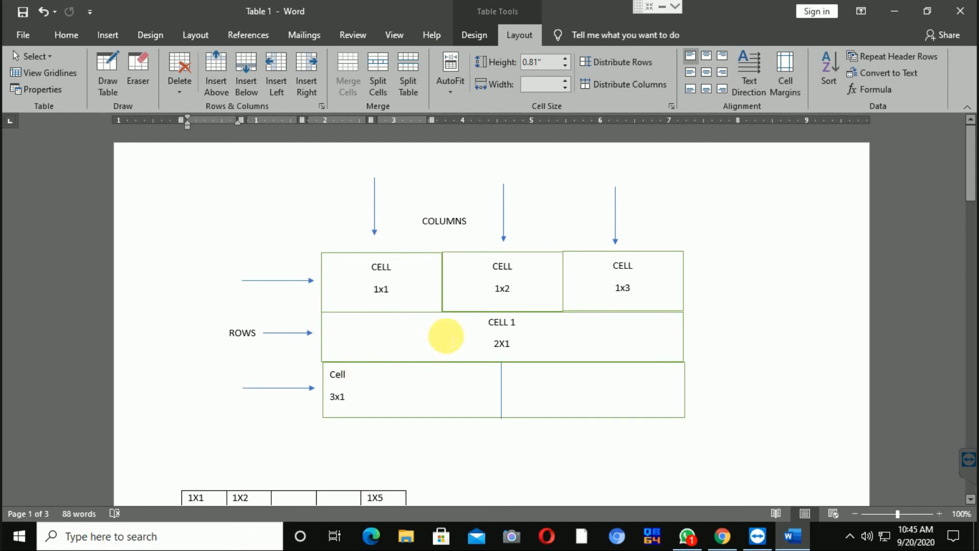
scroll(453, 332, down, 3)
scroll(451, 327, down, 15)
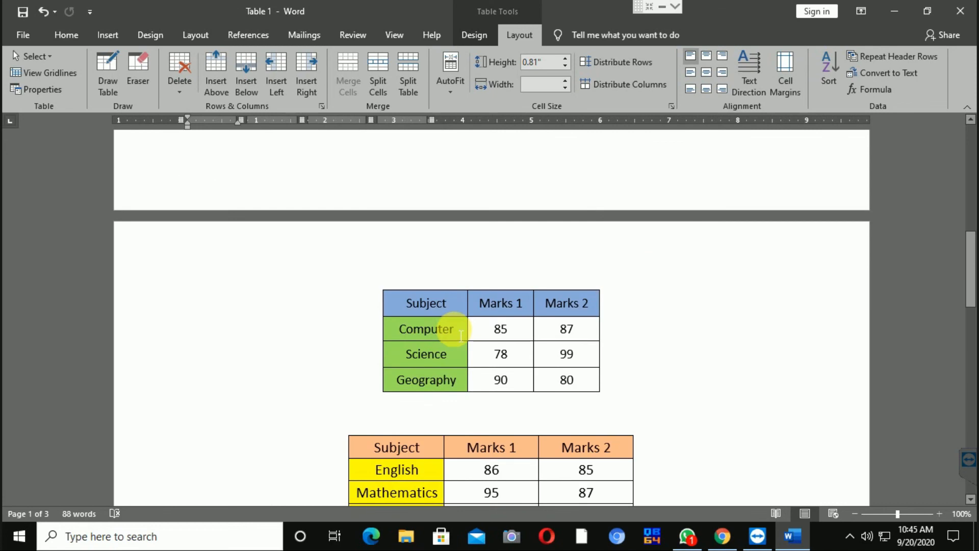
scroll(459, 331, down, 10)
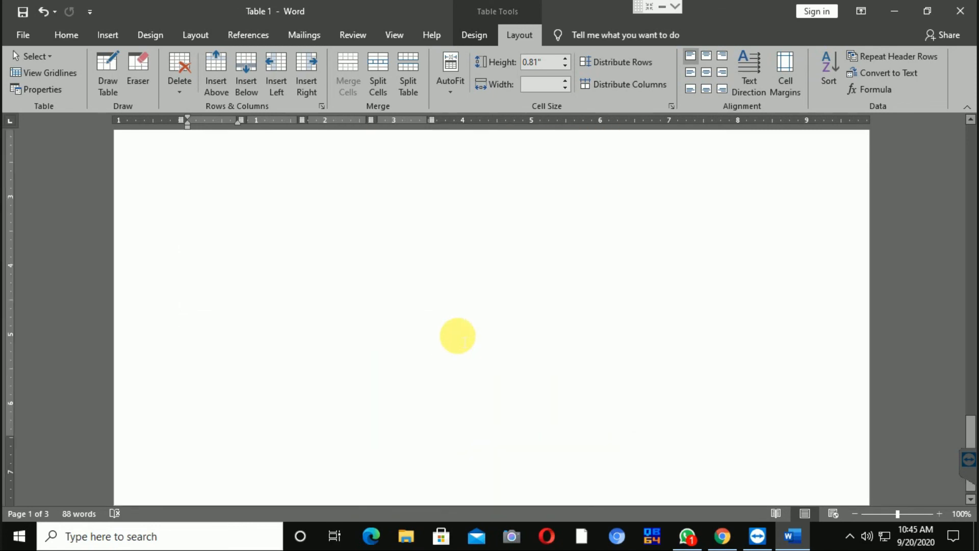
scroll(462, 339, up, 12)
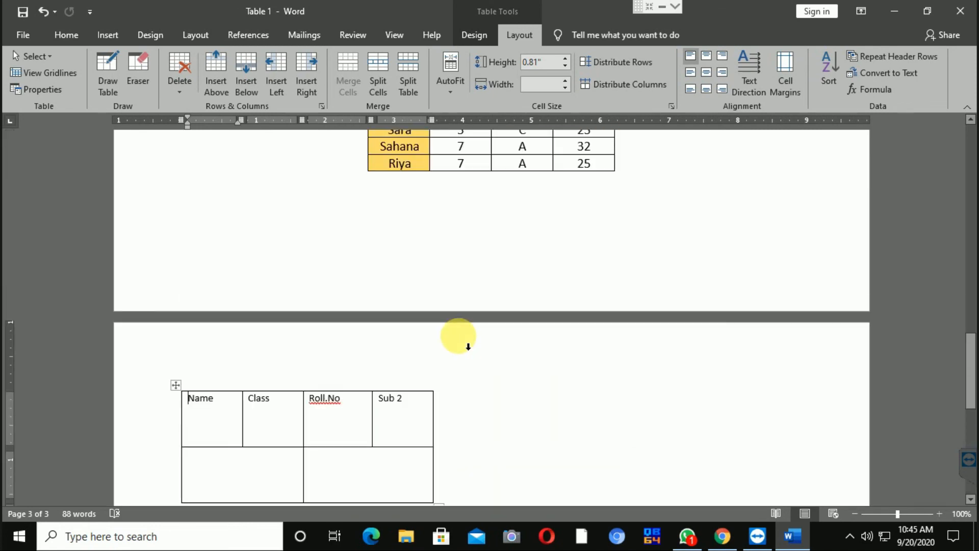
scroll(473, 337, up, 8)
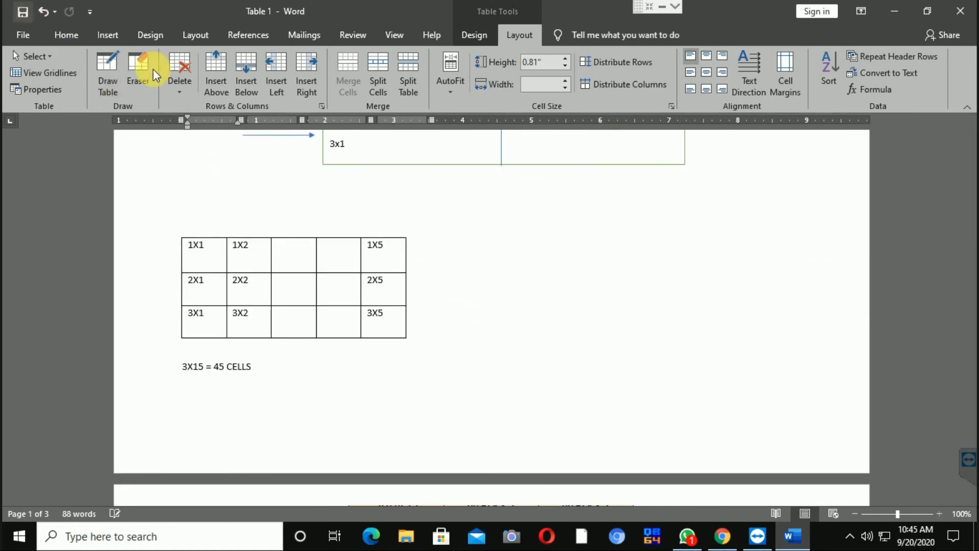
Step: Close the Table 1 document and open This PC in File Explorer
click(956, 15)
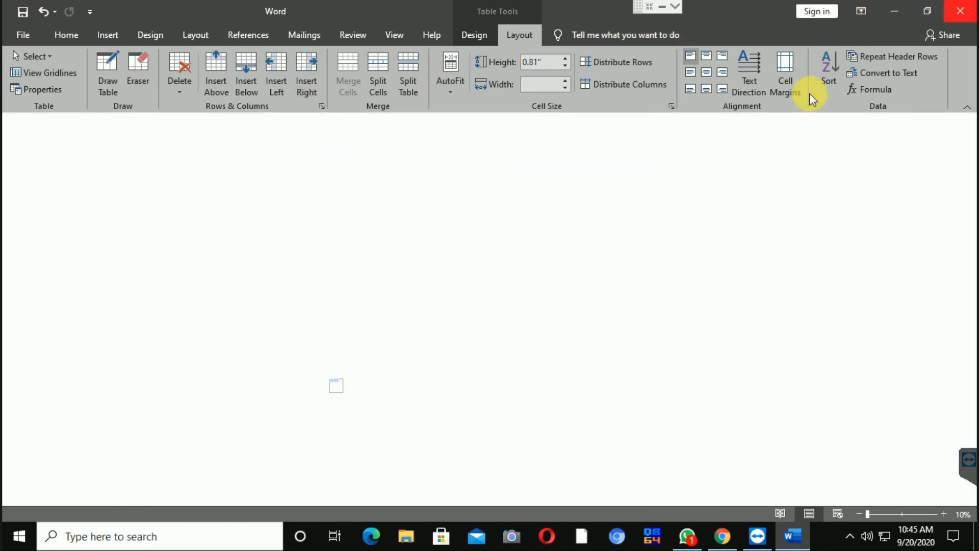
click(27, 82)
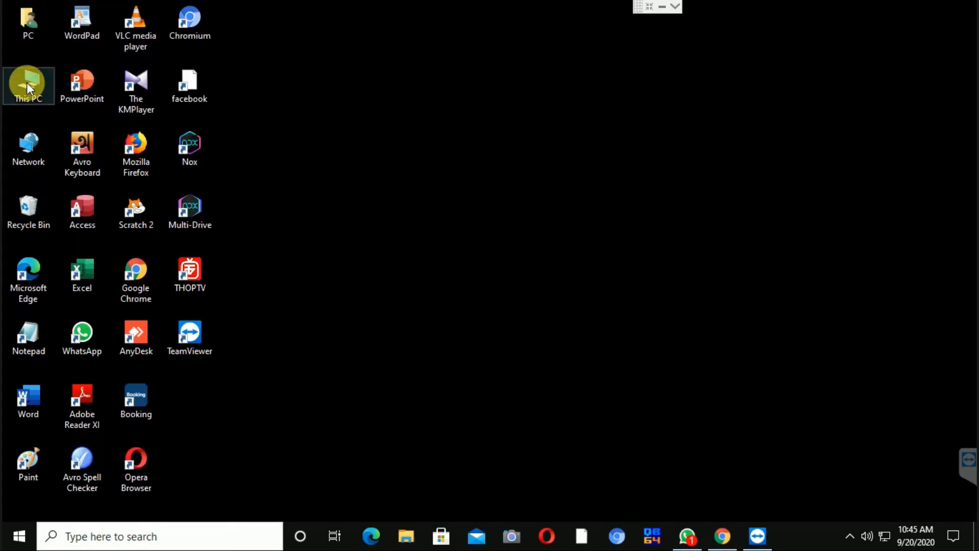
double_click(27, 83)
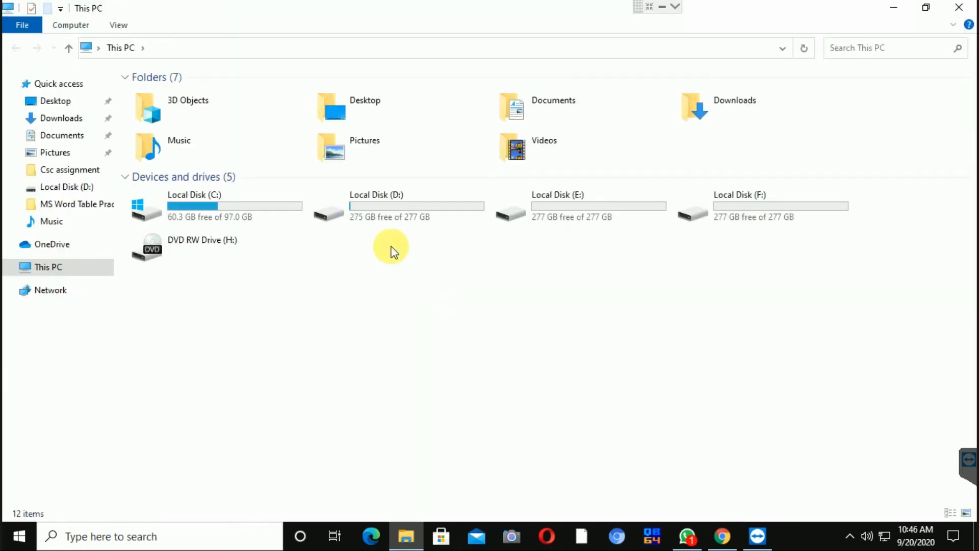
Step: Open the Table 1 document from the MS Word Table Practice folder on Local Disk (D:)
double_click(386, 218)
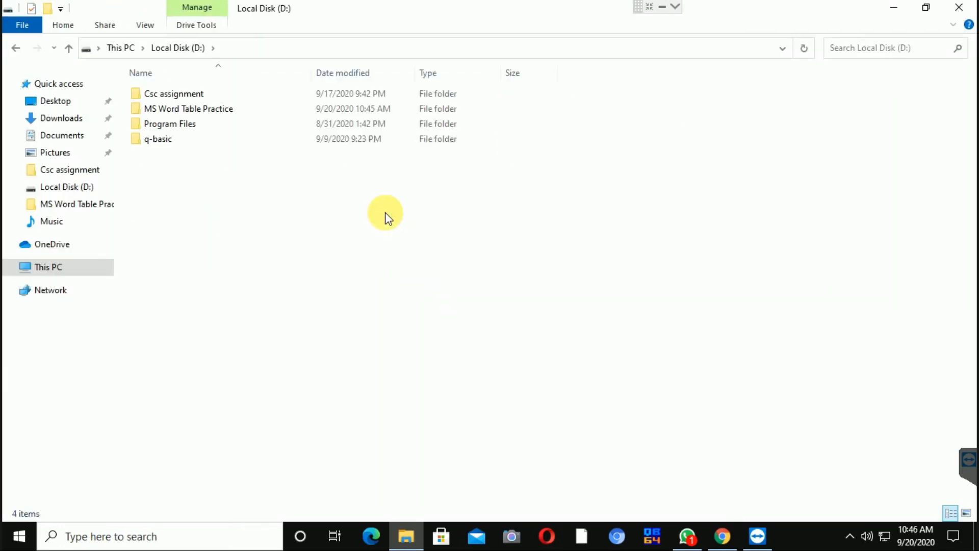
double_click(206, 112)
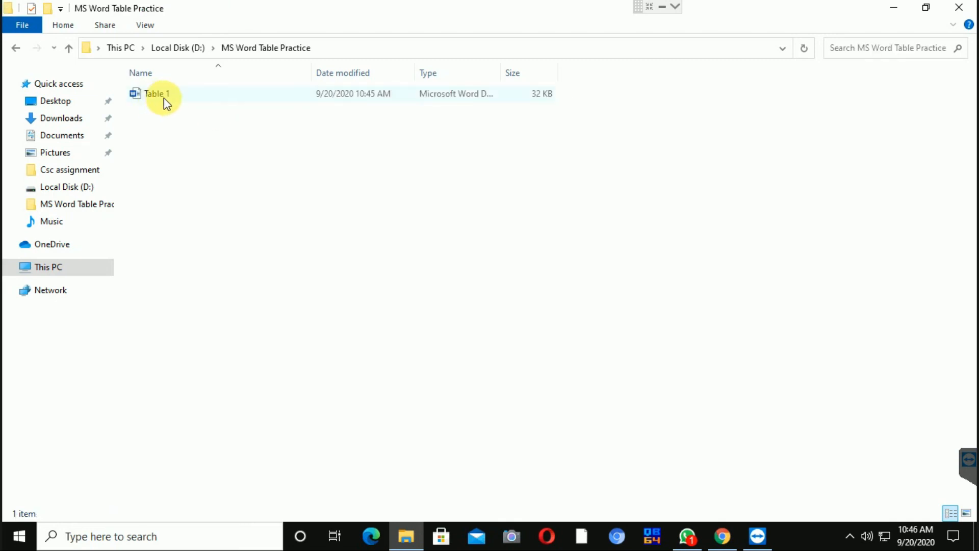
double_click(164, 98)
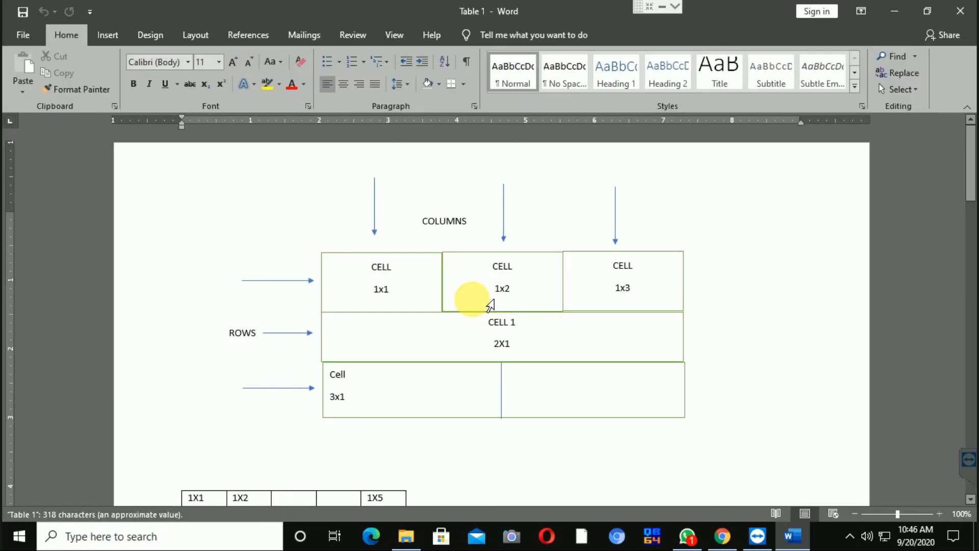
Step: Check the diagram and tables across the reopened document's pages, and close both the document and the File Explorer window
scroll(477, 312, down, 10)
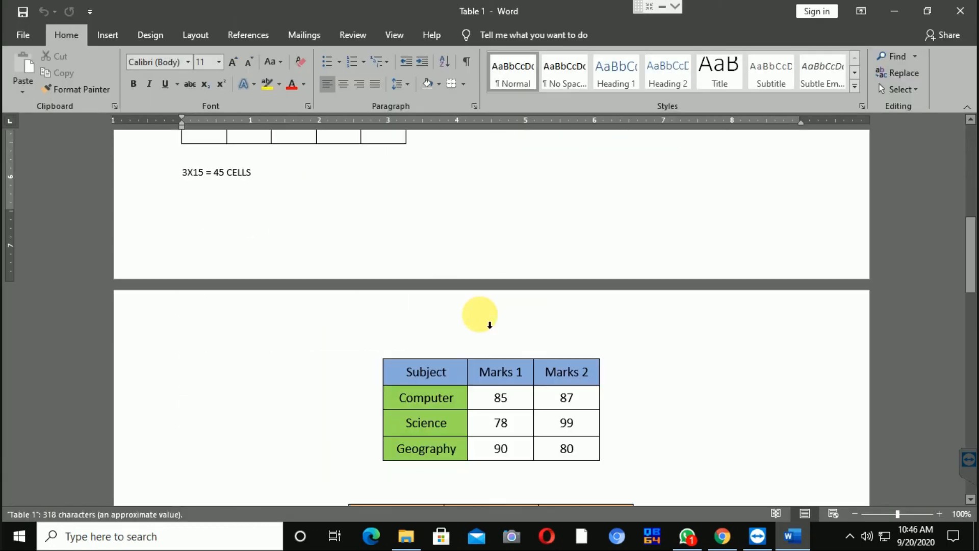
scroll(490, 324, down, 15)
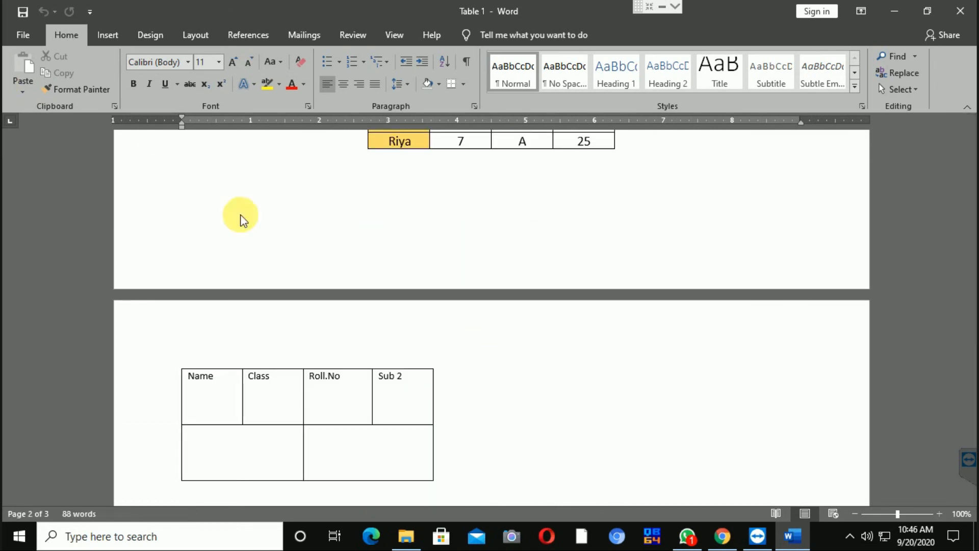
scroll(457, 291, down, 4)
scroll(452, 271, up, 10)
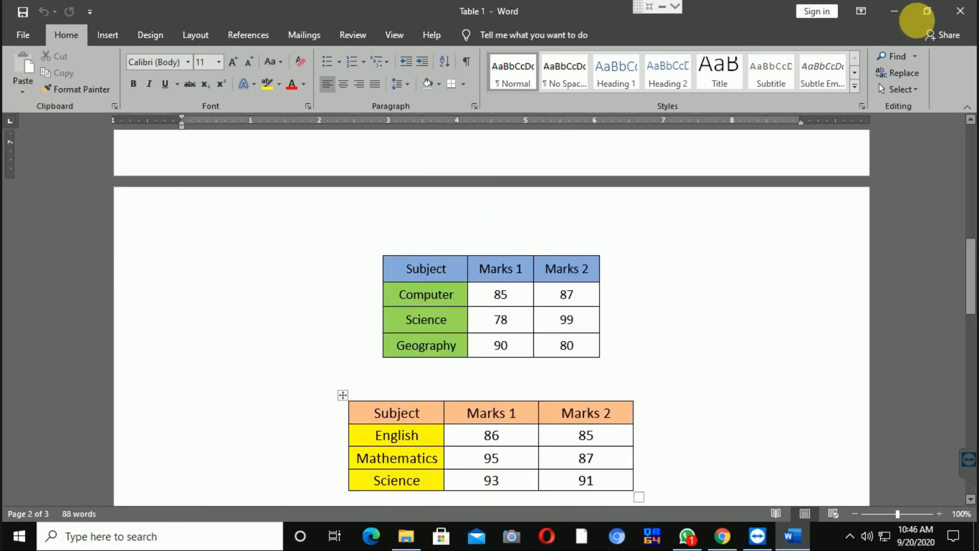
click(600, 181)
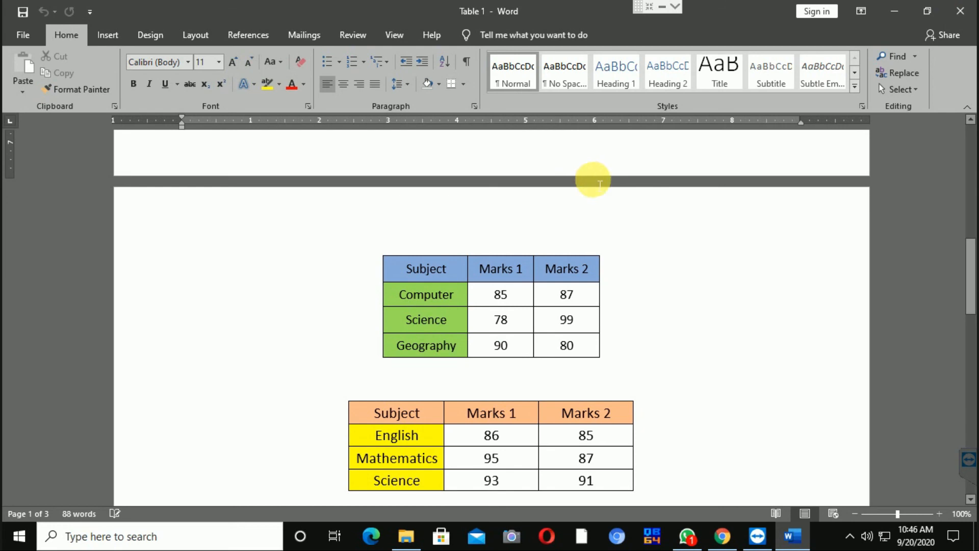
click(972, 11)
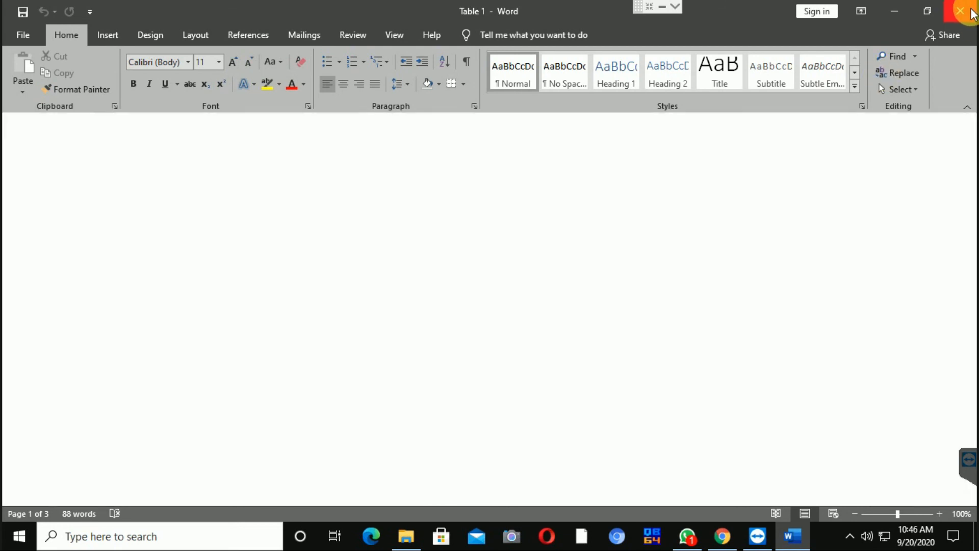
click(971, 11)
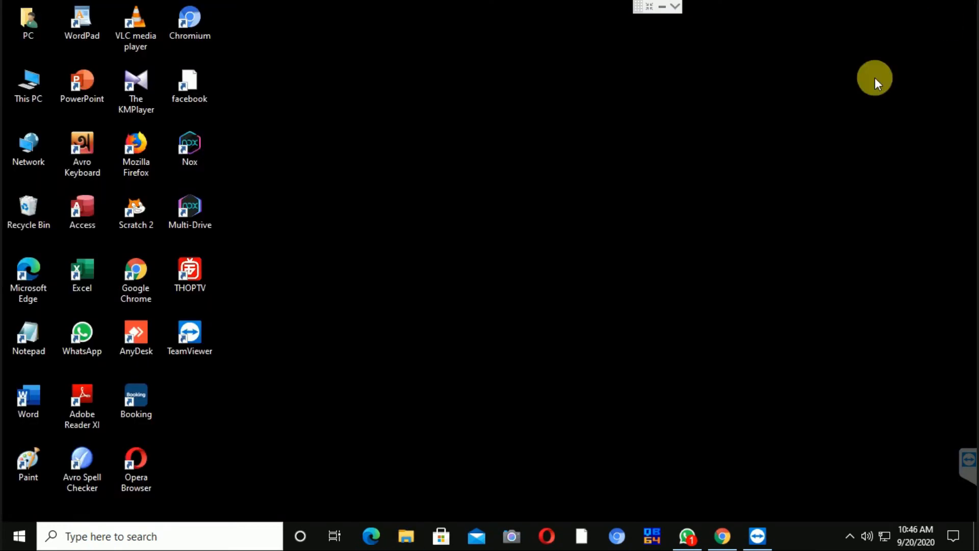